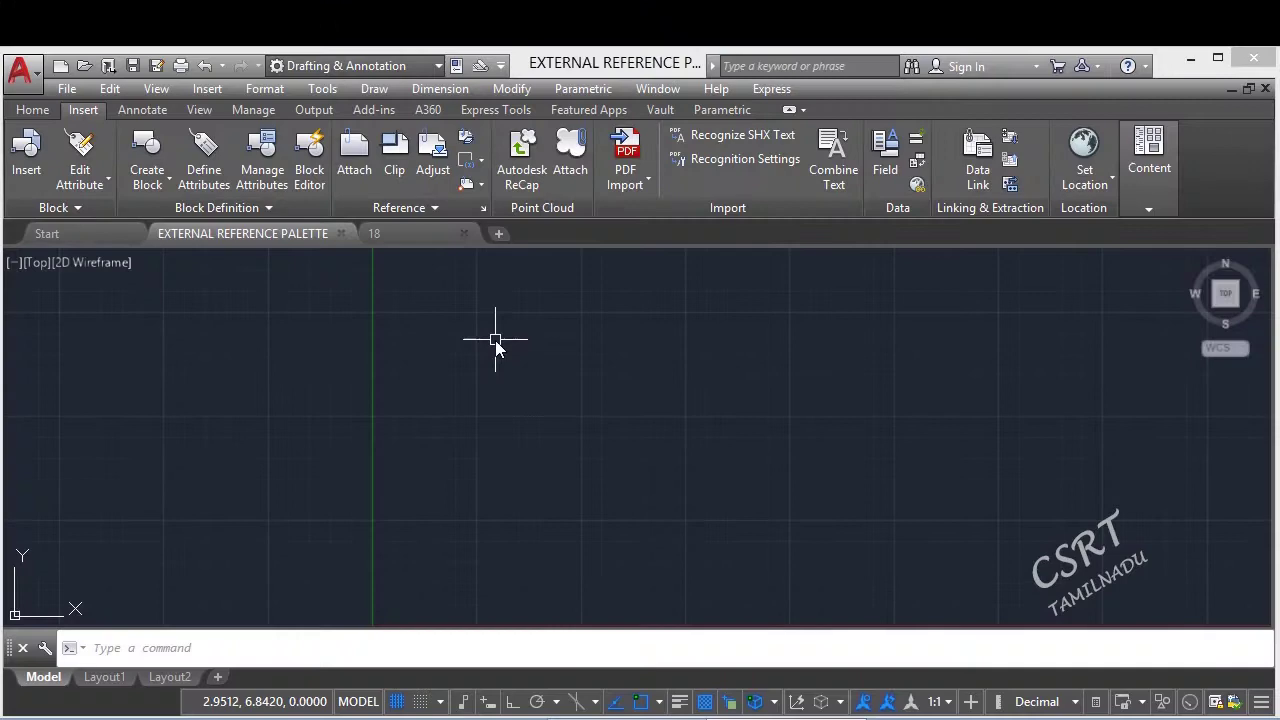
- Open the External References palette from the Insert menu
{"action": "left_click", "coordinate": [495, 340]}
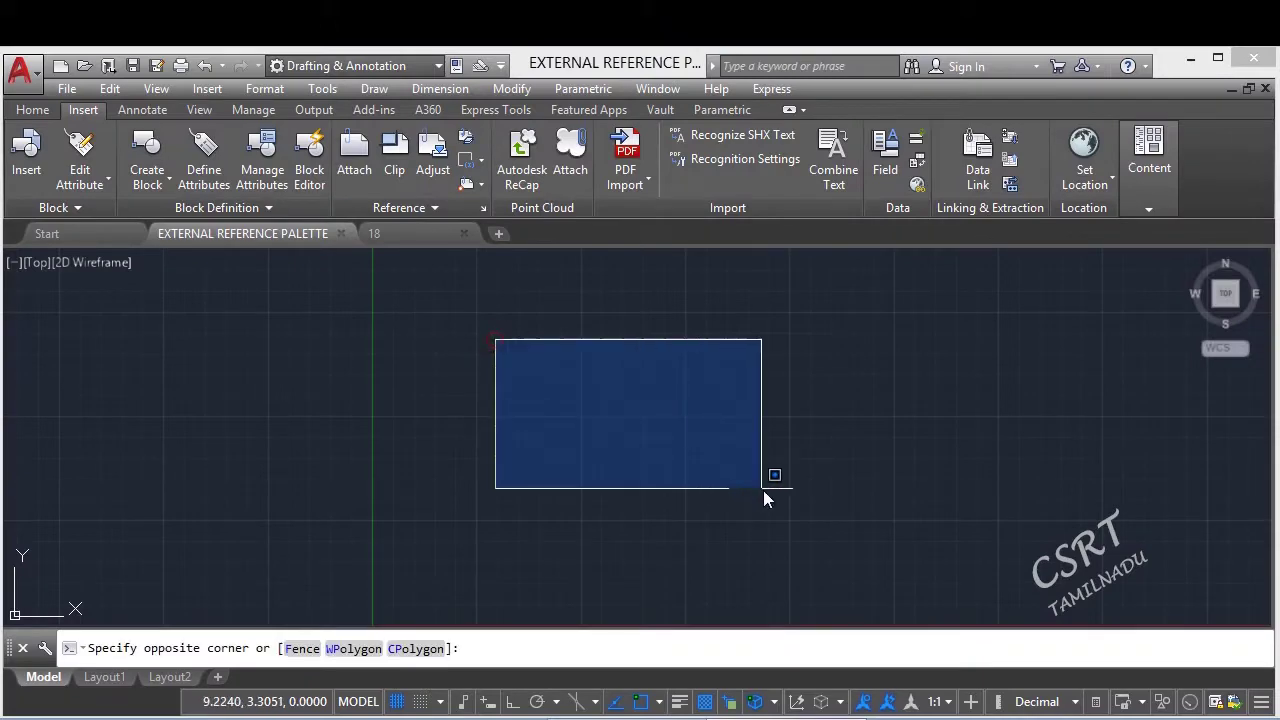
{"action": "left_click", "coordinate": [763, 490]}
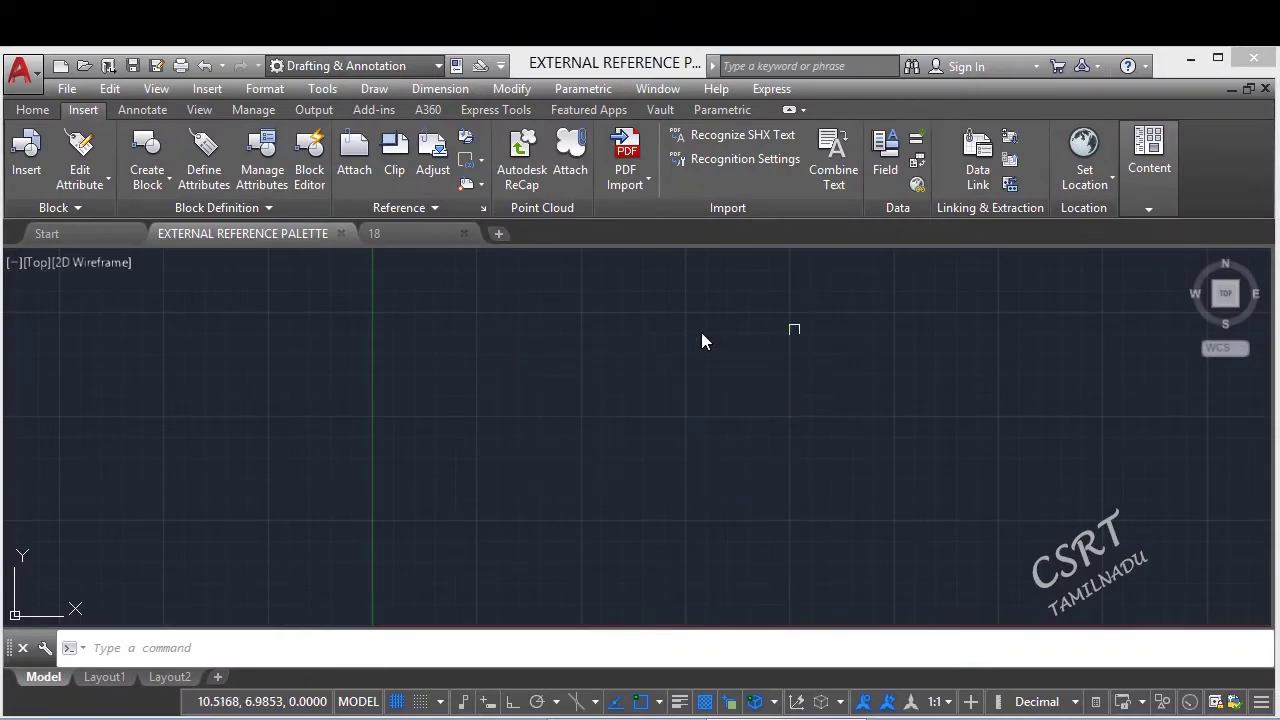
{"action": "left_click", "coordinate": [214, 90]}
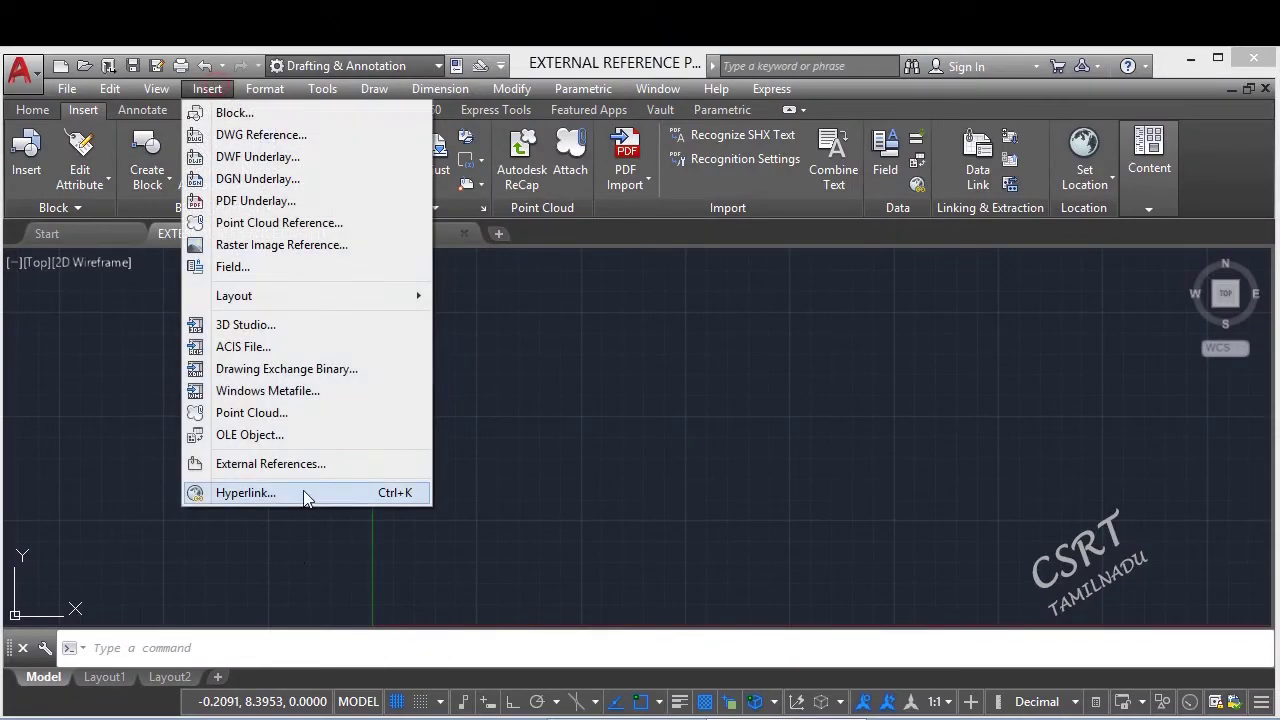
{"action": "left_click", "coordinate": [313, 463]}
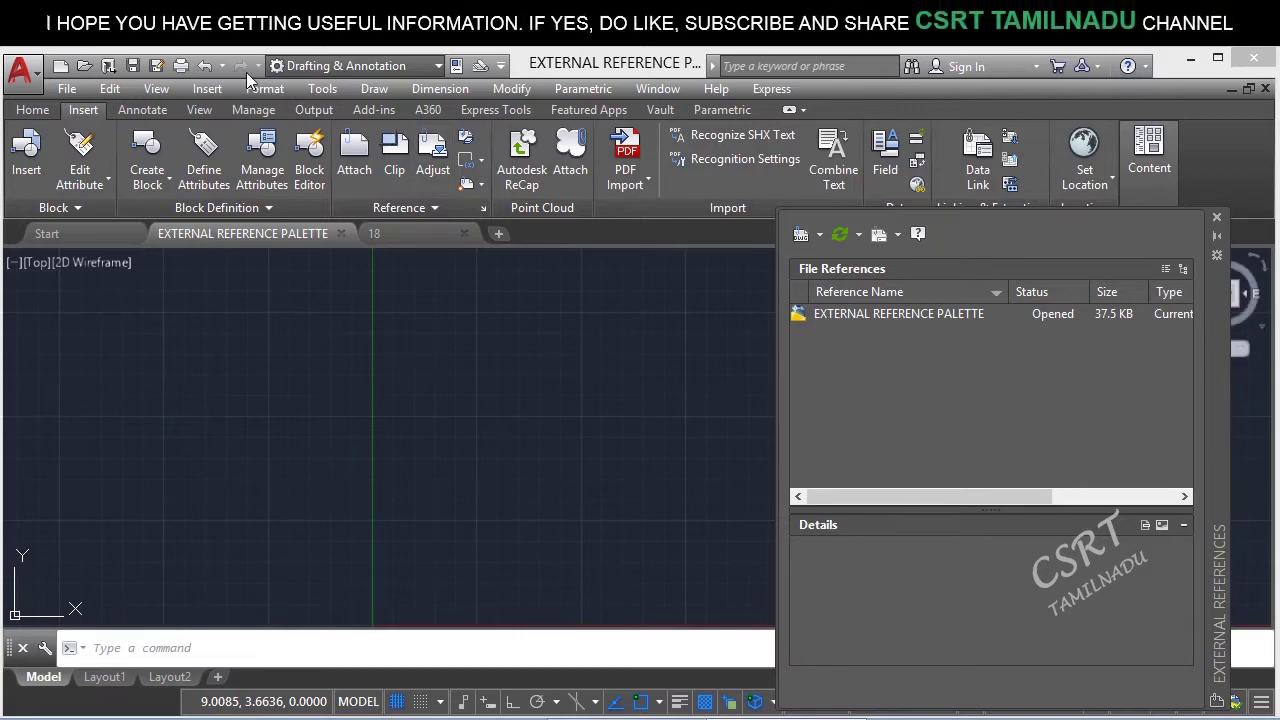
- Reopen and dismiss the Insert menu, then show the Attach dropdown's reference types
{"action": "left_click", "coordinate": [207, 89]}
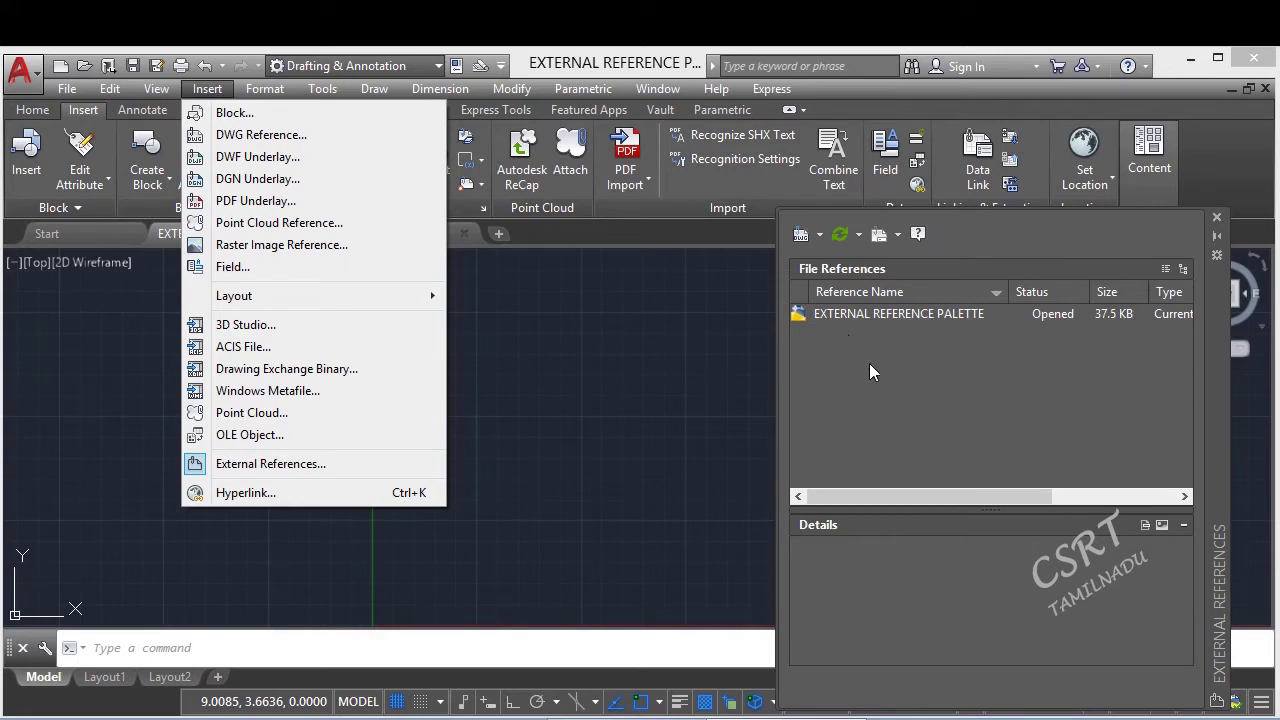
{"action": "left_click", "coordinate": [898, 292]}
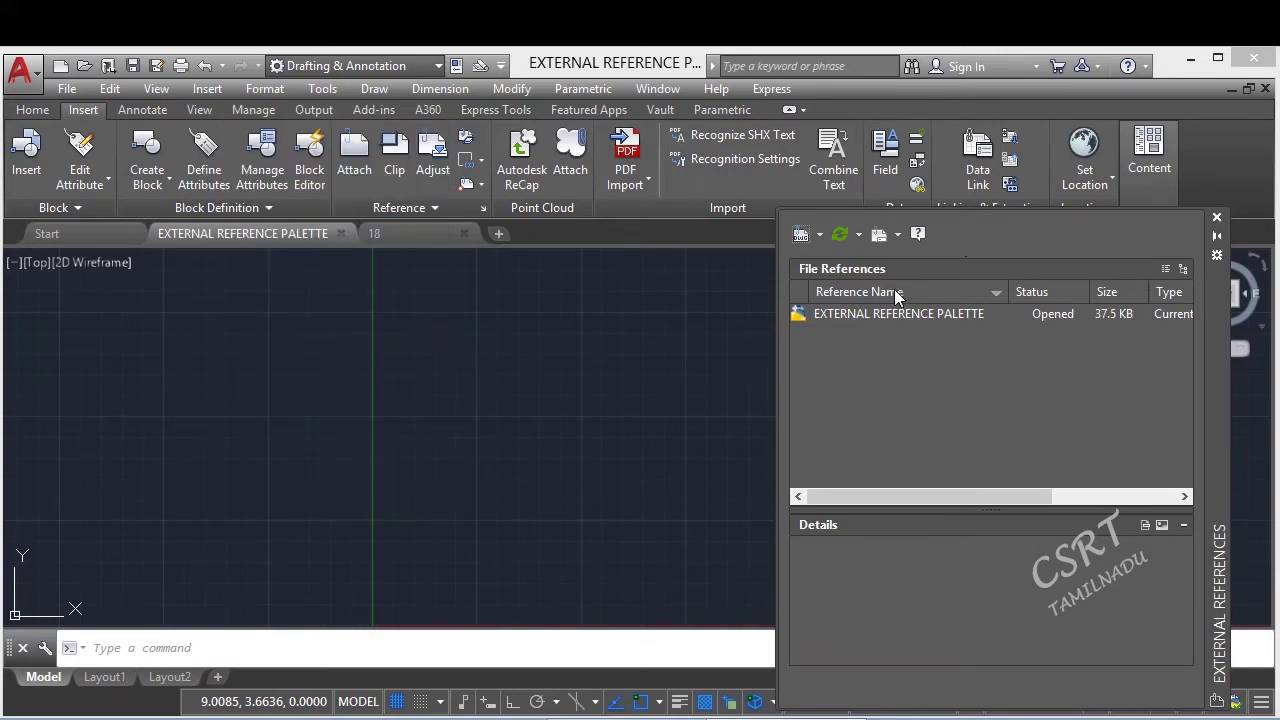
{"action": "left_click", "coordinate": [819, 235]}
- Close the palette and reopen it with the XREF command
{"action": "left_click", "coordinate": [945, 260]}
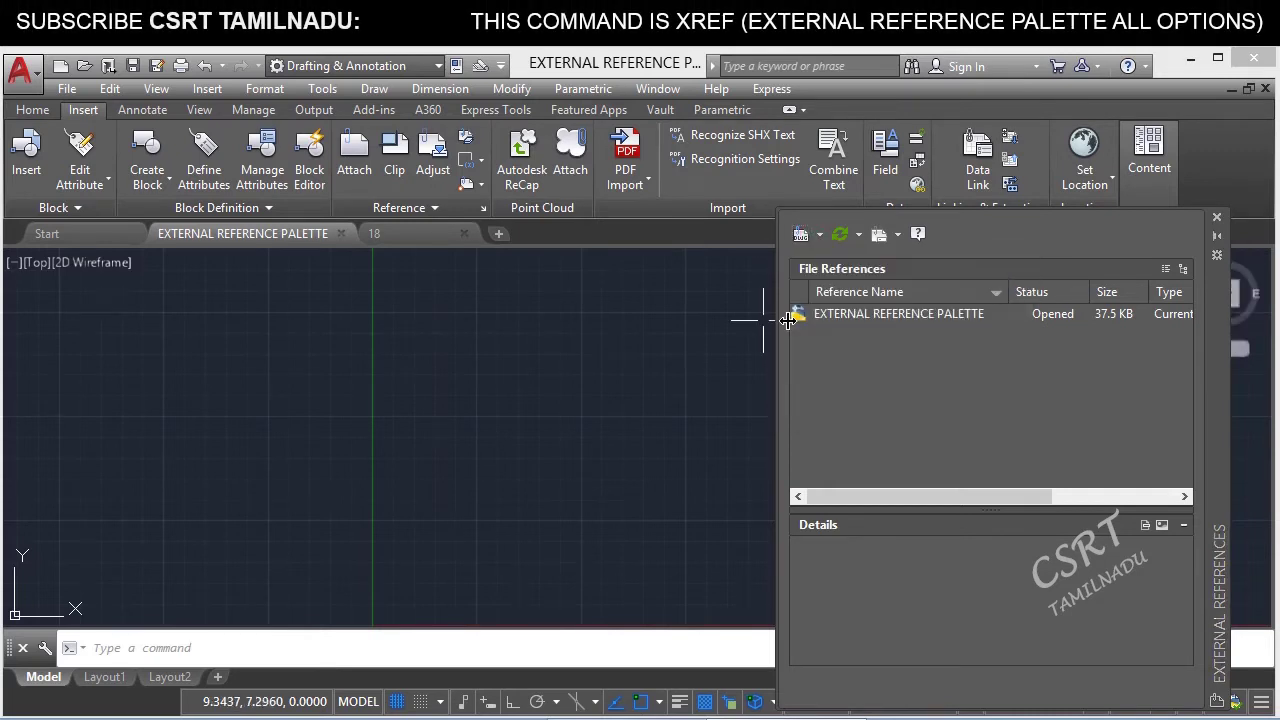
{"action": "left_click", "coordinate": [1217, 218]}
{"action": "left_click", "coordinate": [789, 355]}
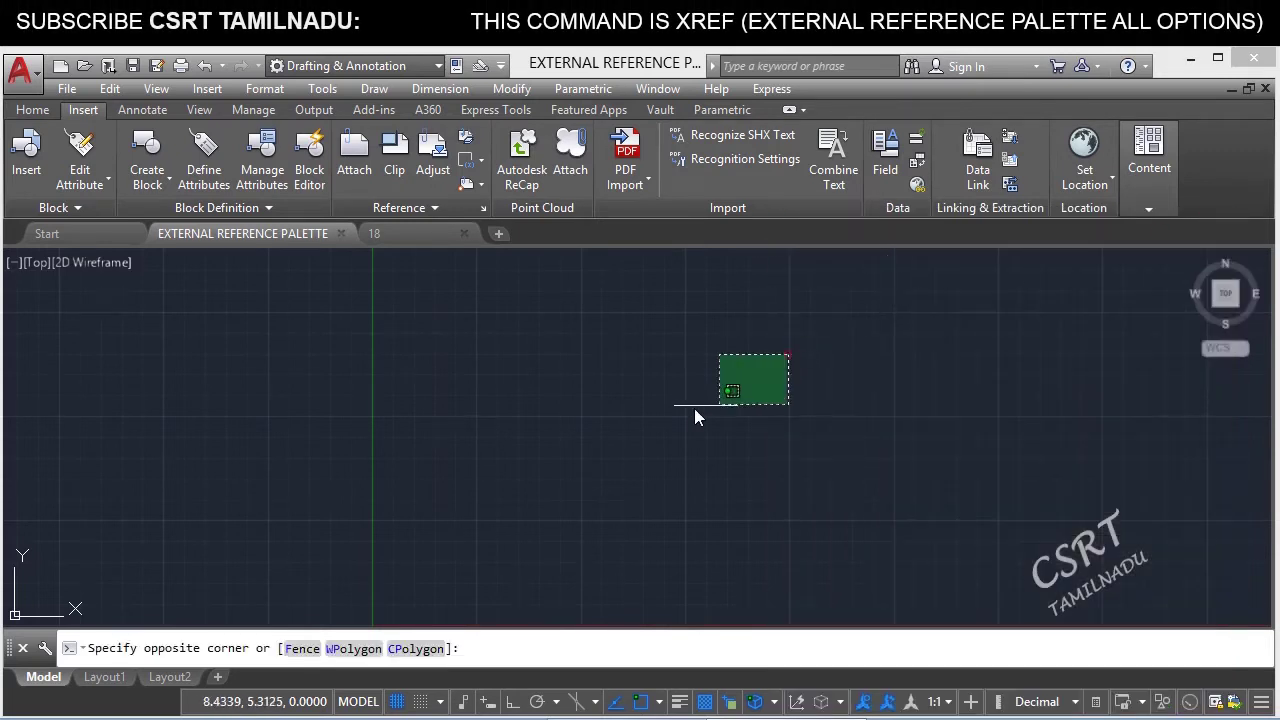
{"action": "left_click", "coordinate": [684, 410]}
{"action": "type", "text": "XREF"}
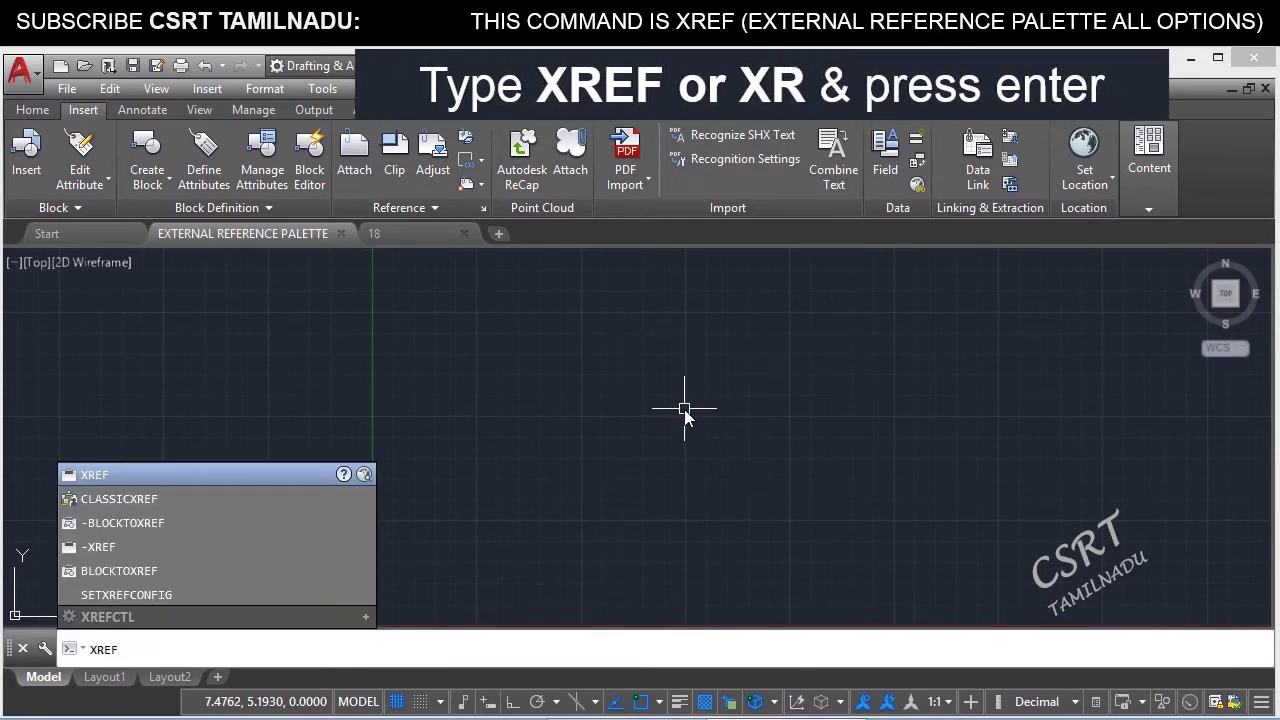
{"action": "key", "text": "Return"}
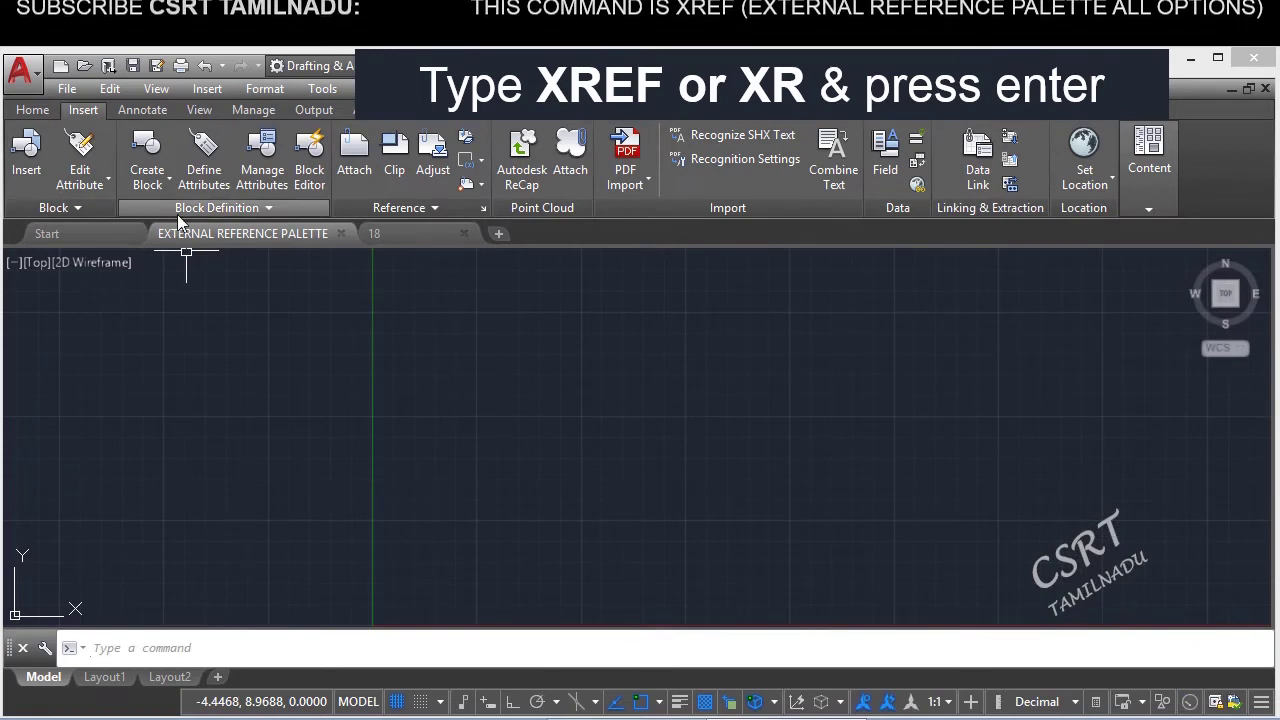
- Toggle the palette from the Reference panel launcher, then reopen it via Insert > External References
{"action": "left_click", "coordinate": [484, 211]}
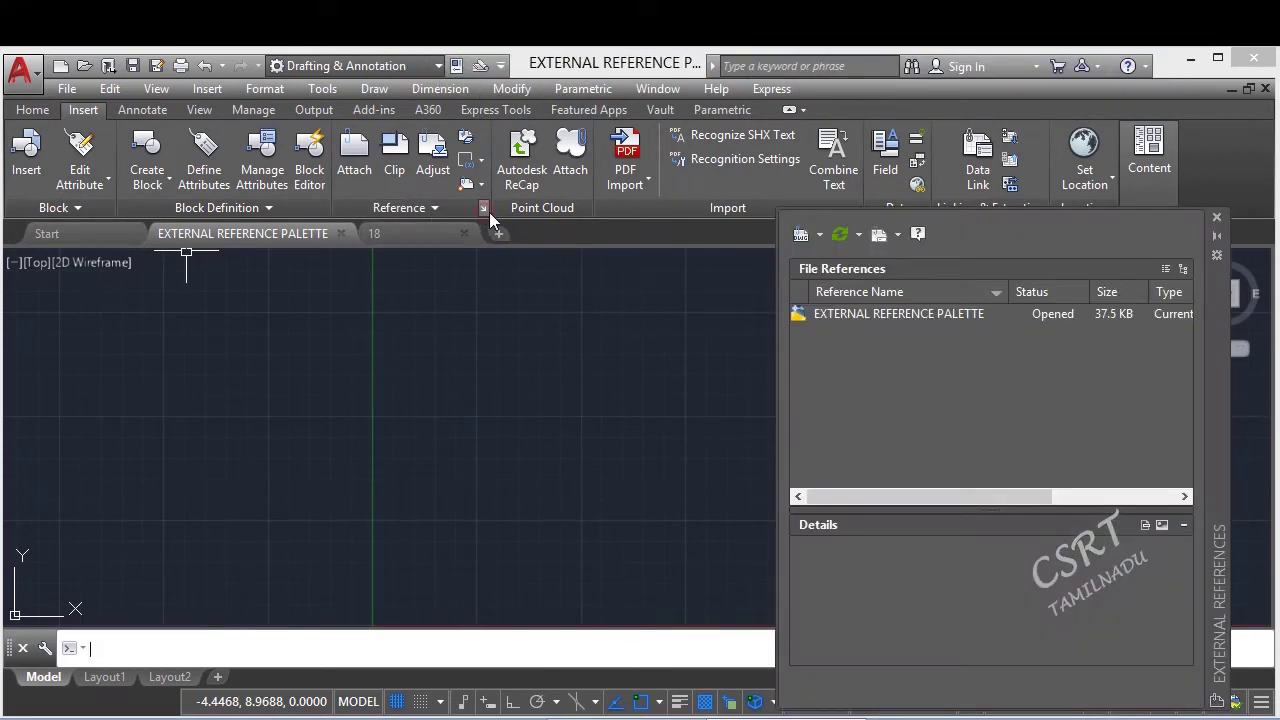
{"action": "left_click", "coordinate": [483, 211]}
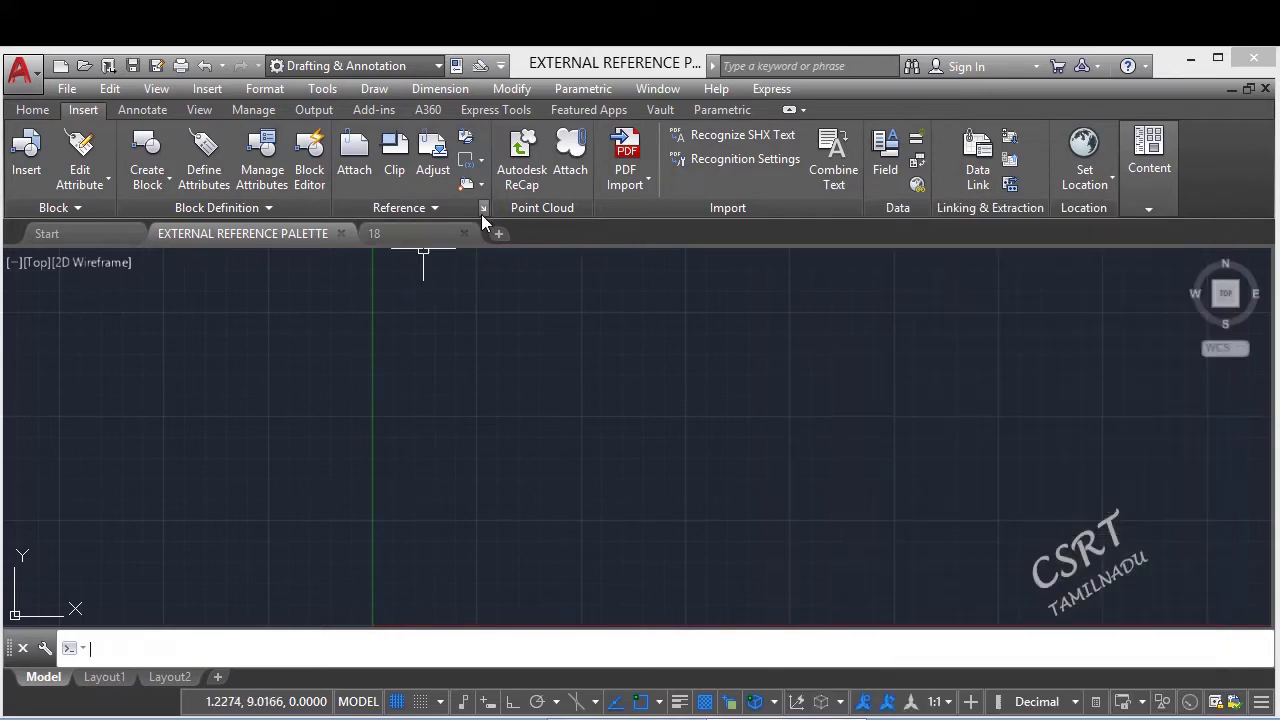
{"action": "left_click", "coordinate": [207, 88]}
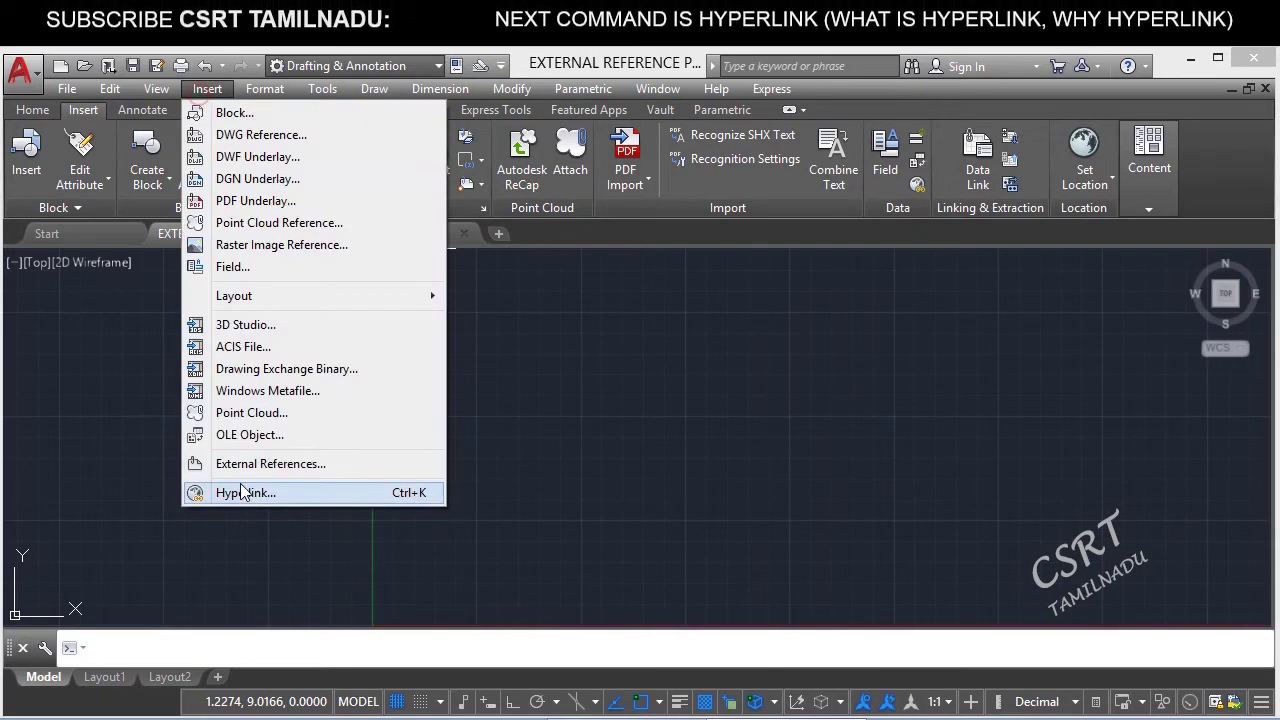
{"action": "left_click", "coordinate": [250, 466]}
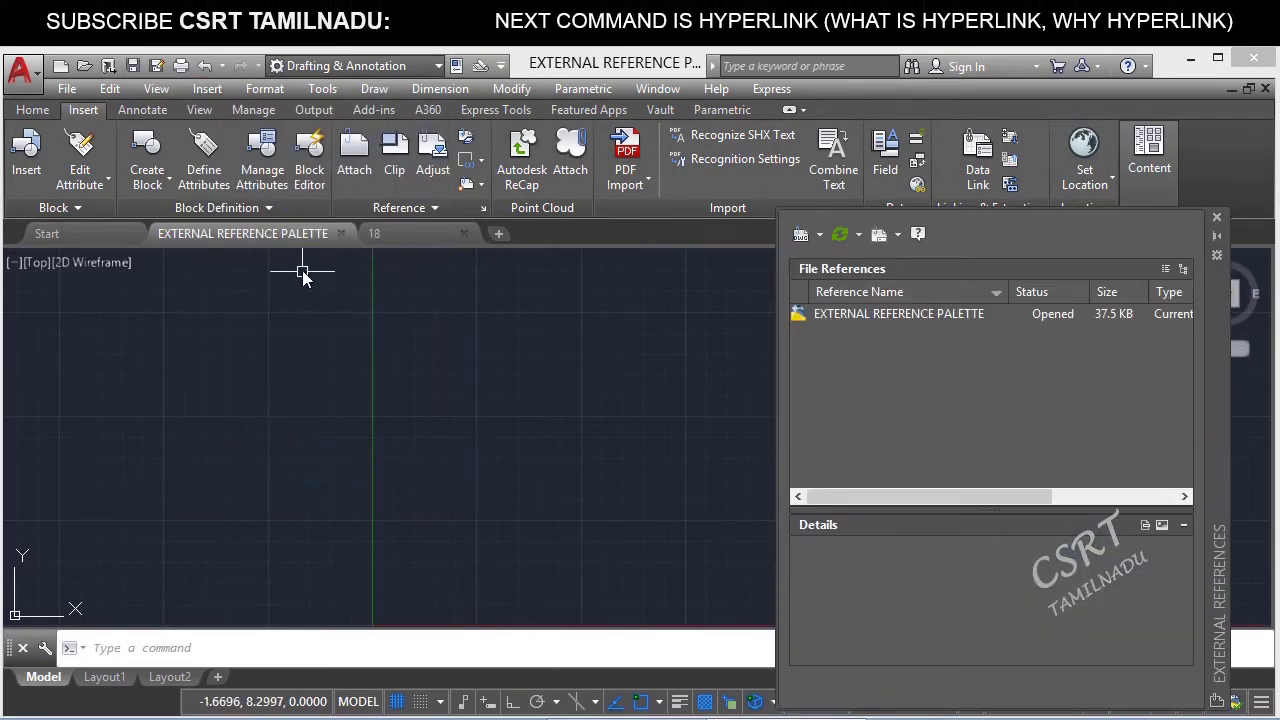
- Reopen the palette via Tools > Palettes > External References and show the Attach reference types
{"action": "left_click", "coordinate": [322, 88]}
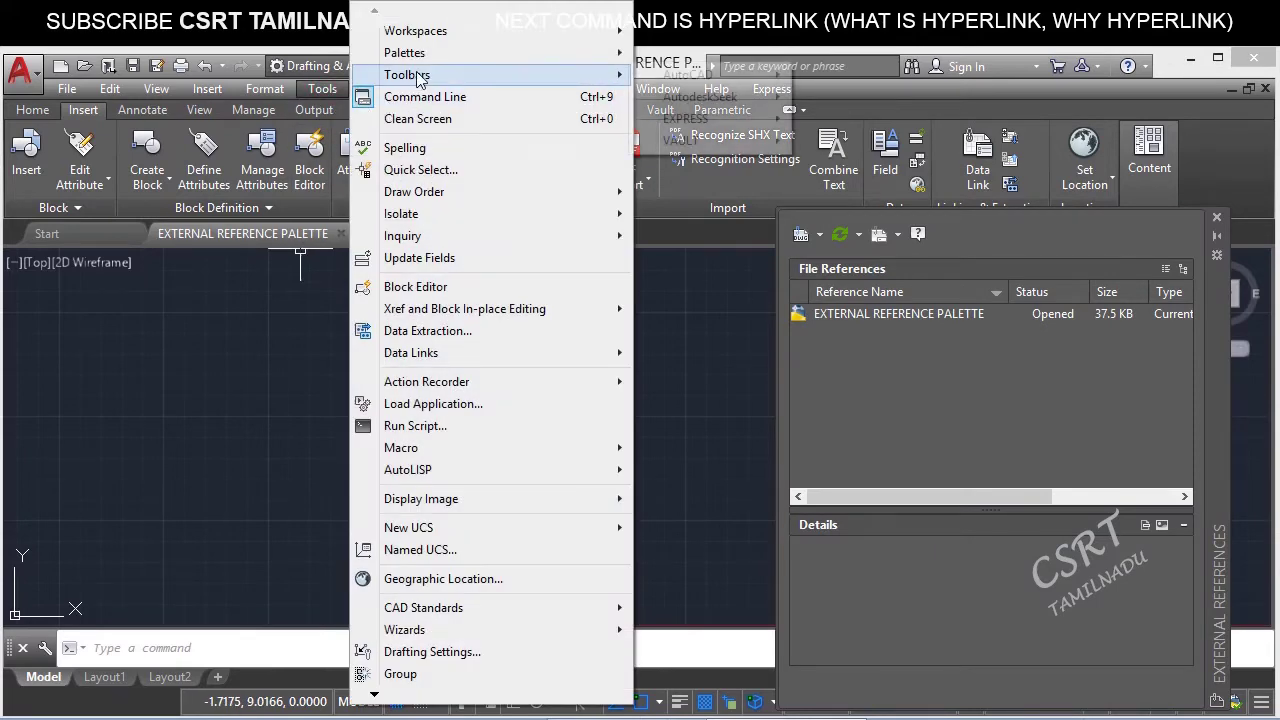
{"action": "mouse_move", "coordinate": [425, 62]}
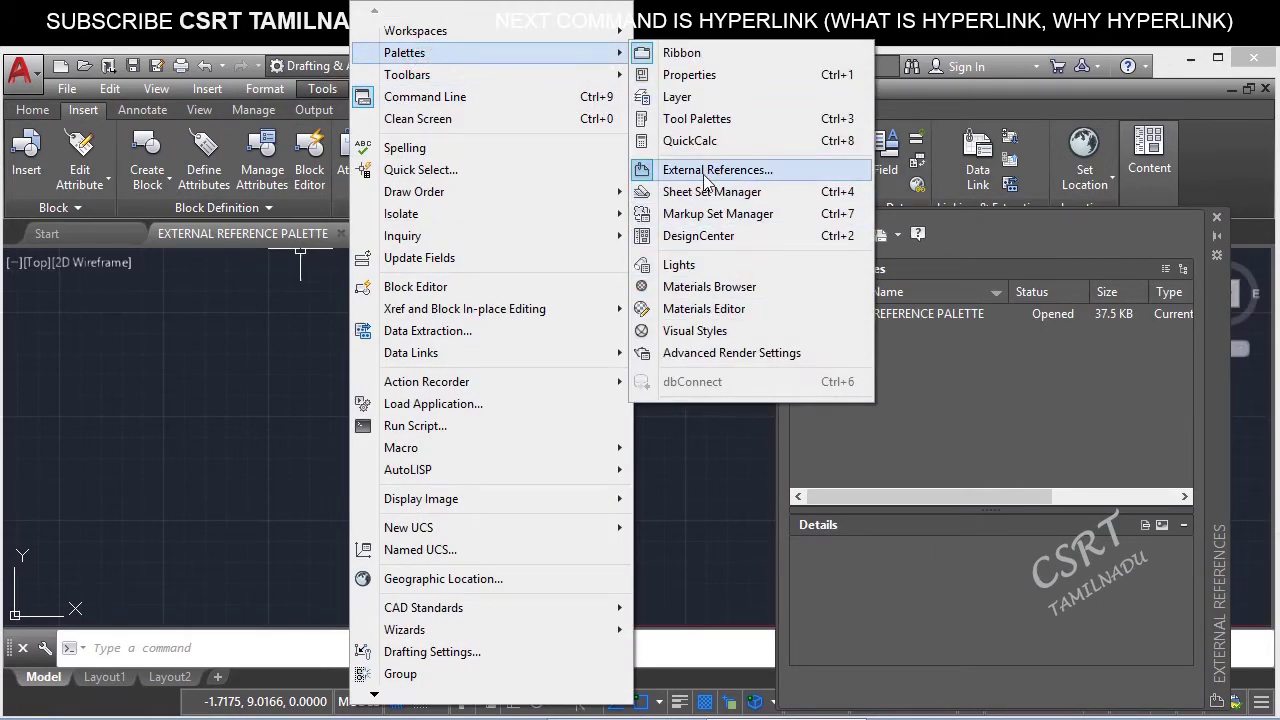
{"action": "left_click", "coordinate": [717, 170]}
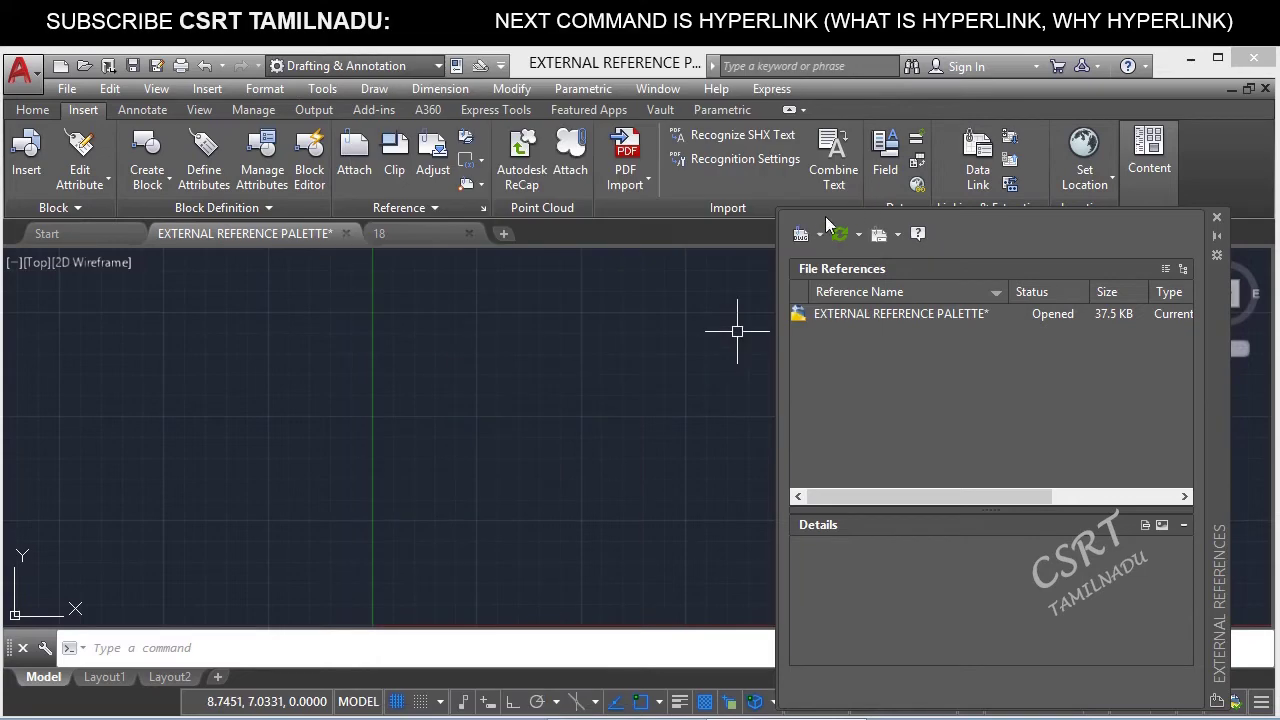
{"action": "left_click", "coordinate": [819, 236]}
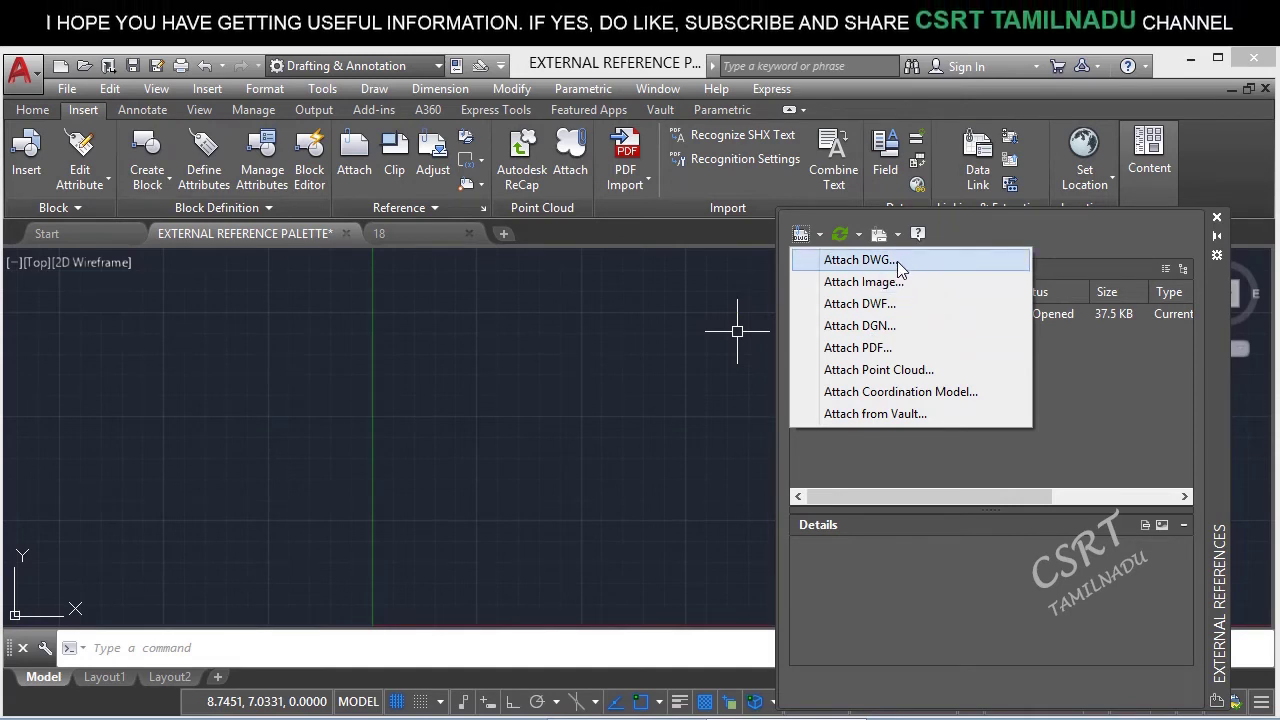
- Attach drawing 18 as a DWG reference and place the bus on the canvas
{"action": "left_click", "coordinate": [864, 262]}
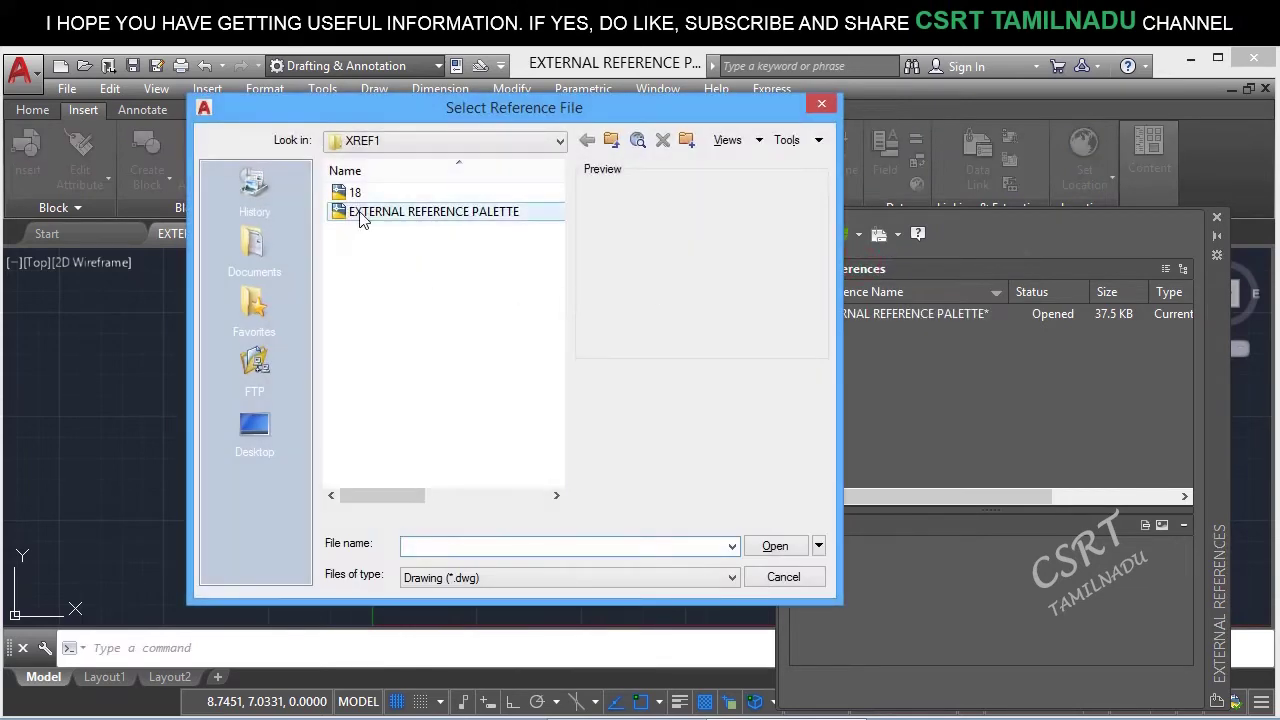
{"action": "left_click", "coordinate": [373, 195]}
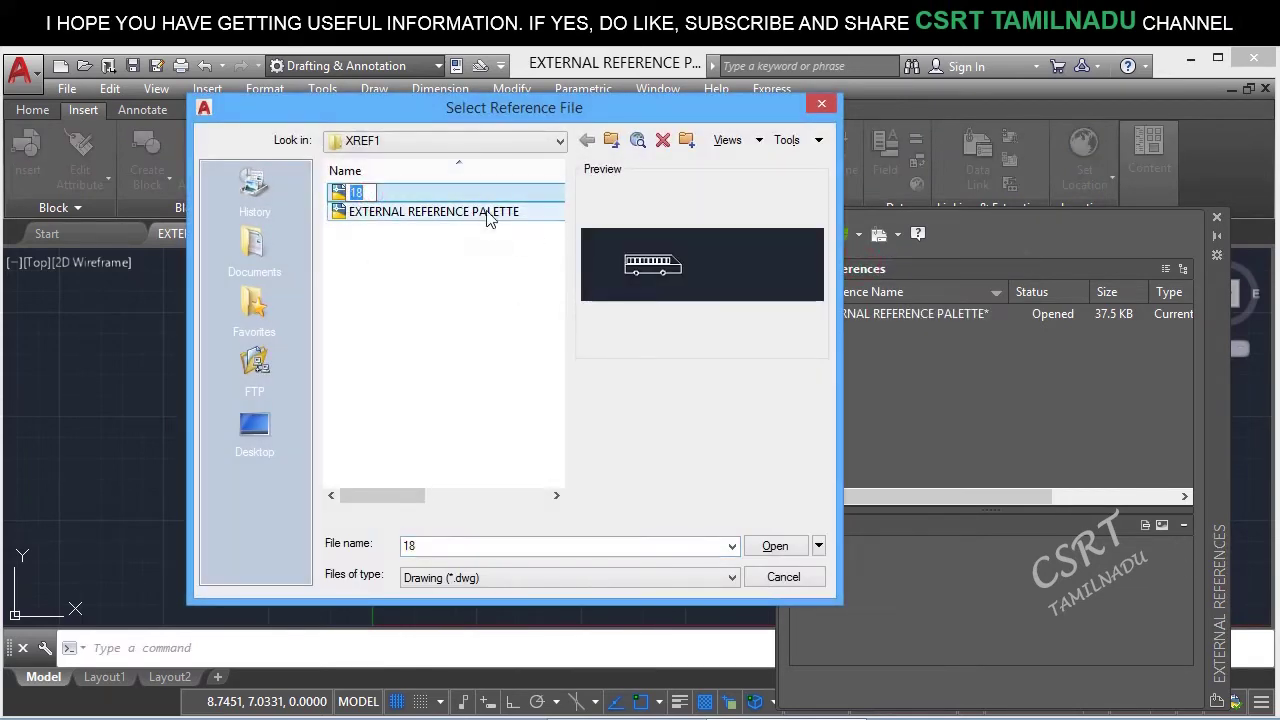
{"action": "left_click", "coordinate": [775, 545]}
{"action": "left_click", "coordinate": [718, 582]}
{"action": "left_click", "coordinate": [288, 401]}
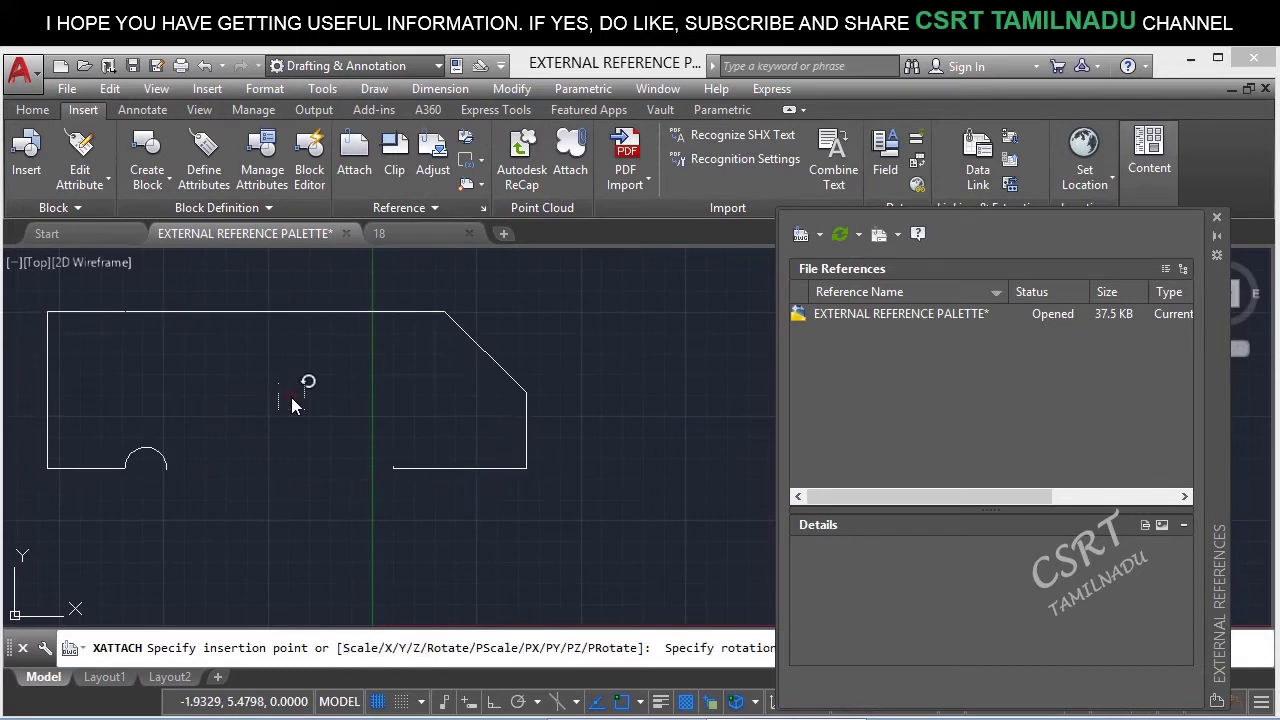
- Attach the 018 PNG image and place it beside the bus at the accepted scale
{"action": "left_click", "coordinate": [819, 236]}
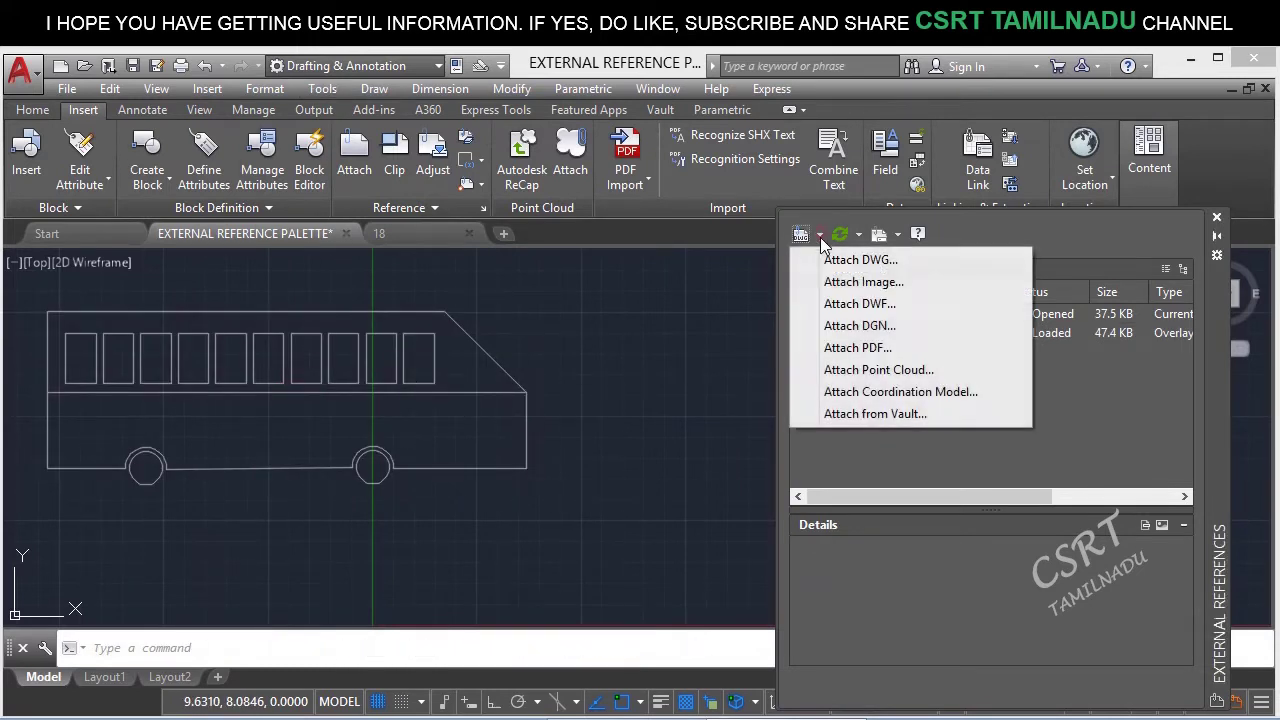
{"action": "left_click", "coordinate": [882, 283]}
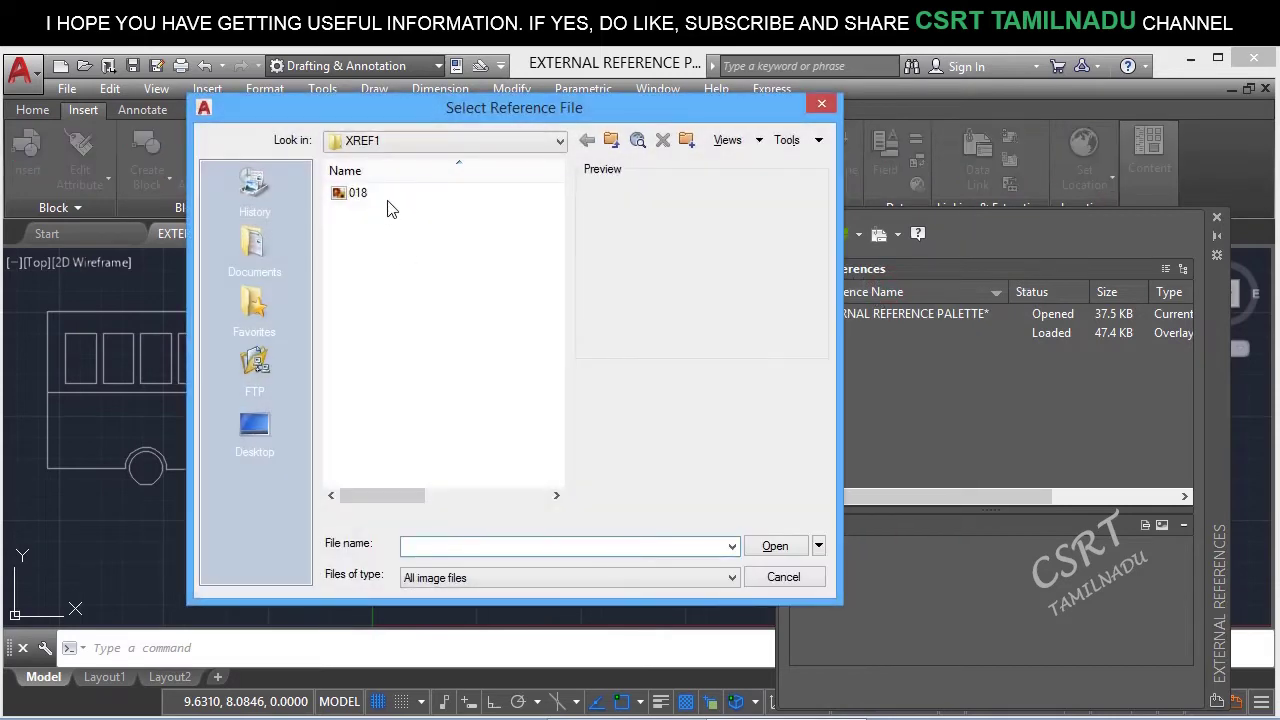
{"action": "left_click", "coordinate": [391, 196]}
{"action": "double_click", "coordinate": [391, 196]}
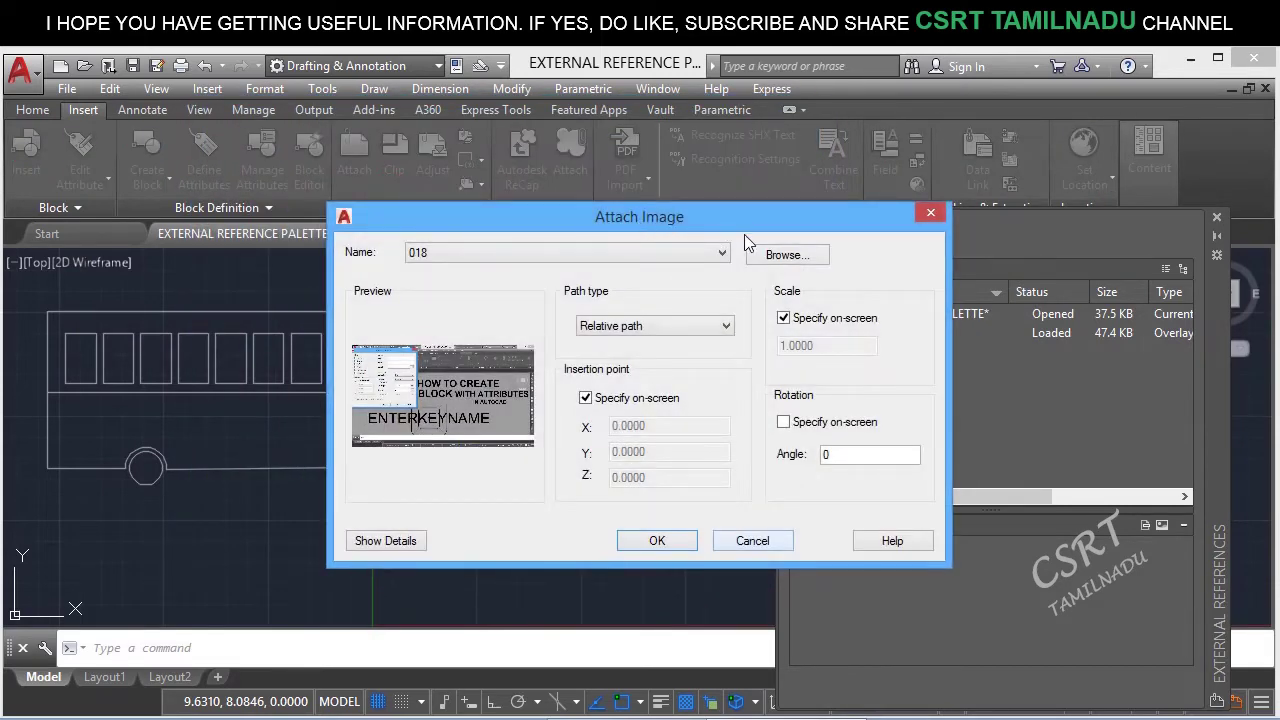
{"action": "left_click", "coordinate": [662, 540]}
{"action": "left_click", "coordinate": [638, 430]}
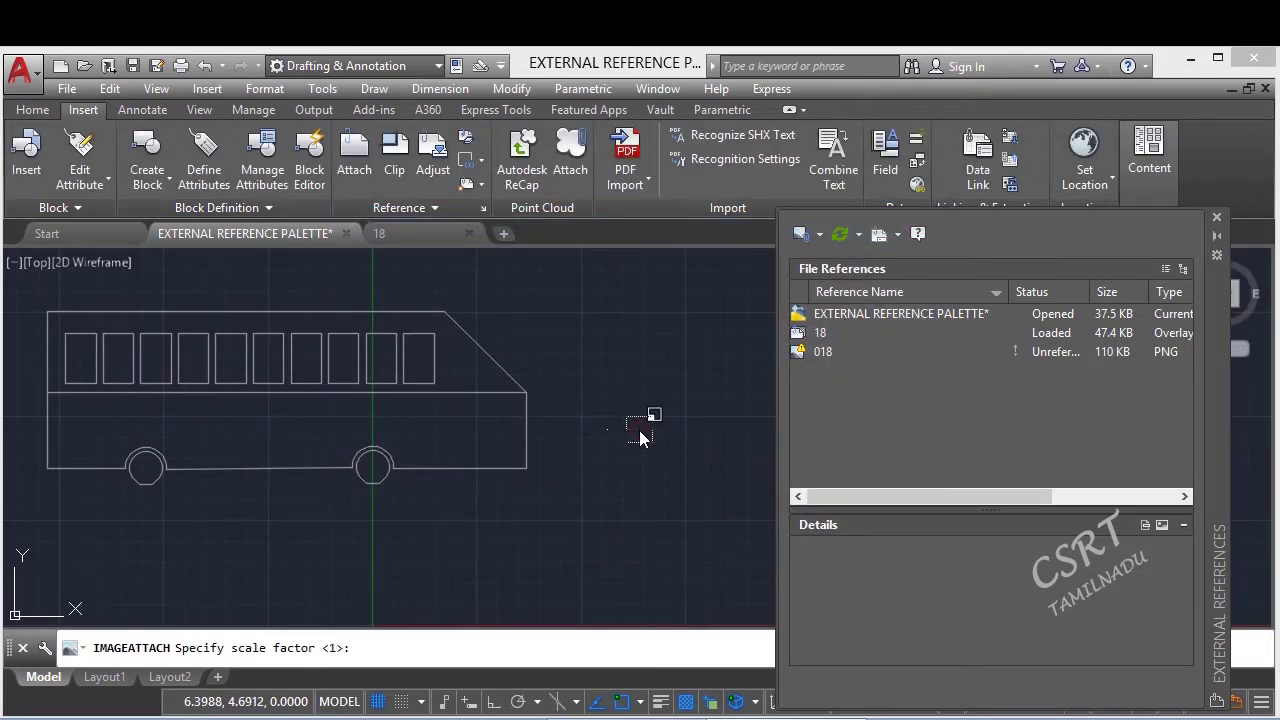
{"action": "left_click", "coordinate": [684, 458]}
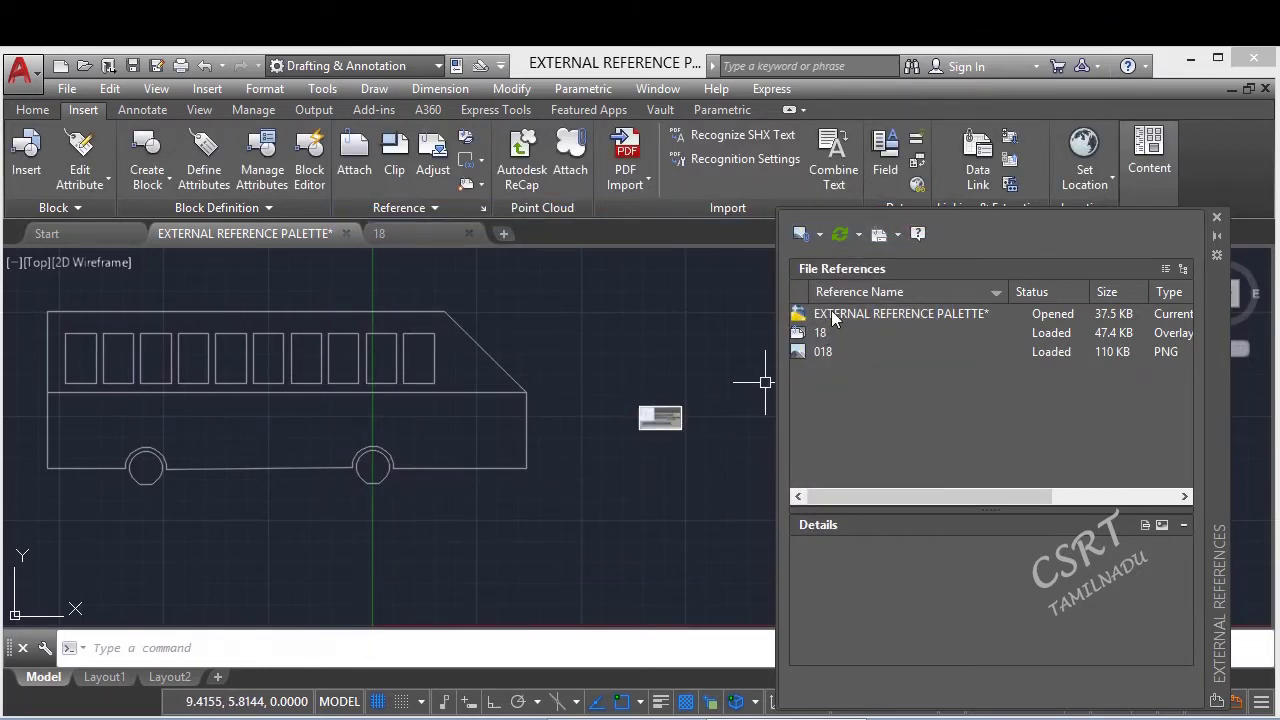
{"action": "left_click", "coordinate": [820, 238]}
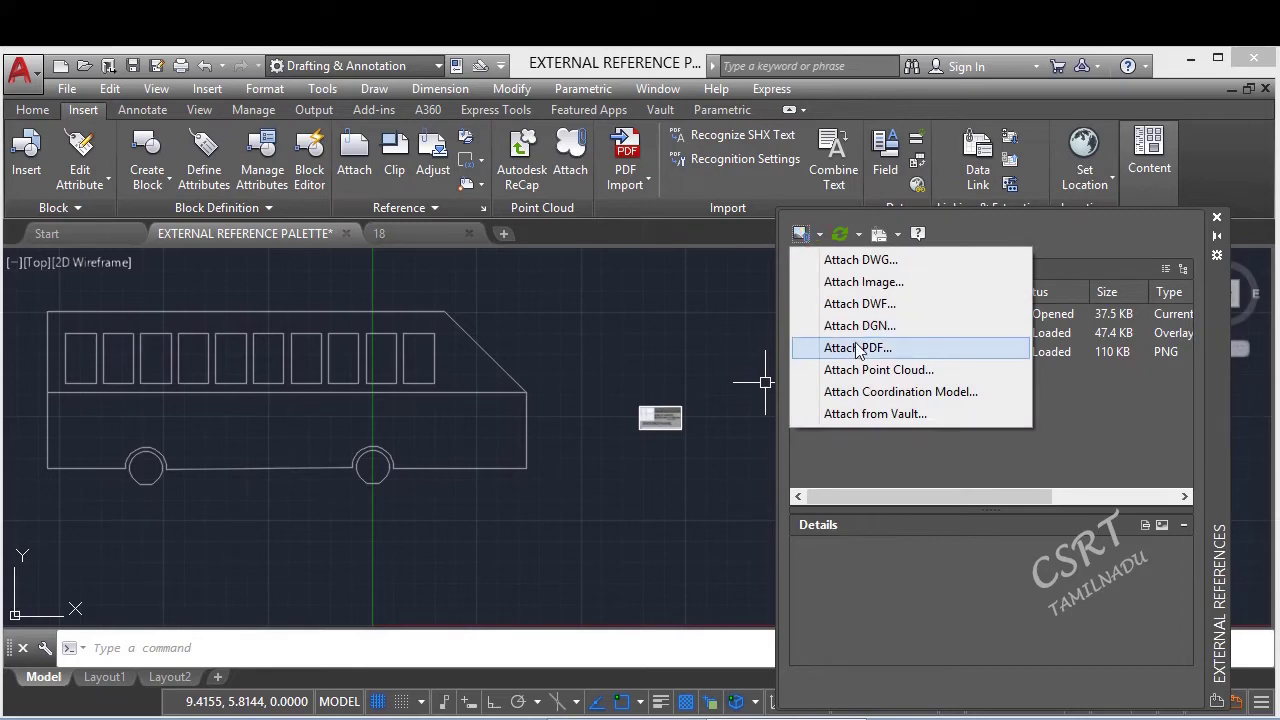
- Attach SAMPLE PDF as a reference and place it in the drawing
{"action": "left_click", "coordinate": [855, 345]}
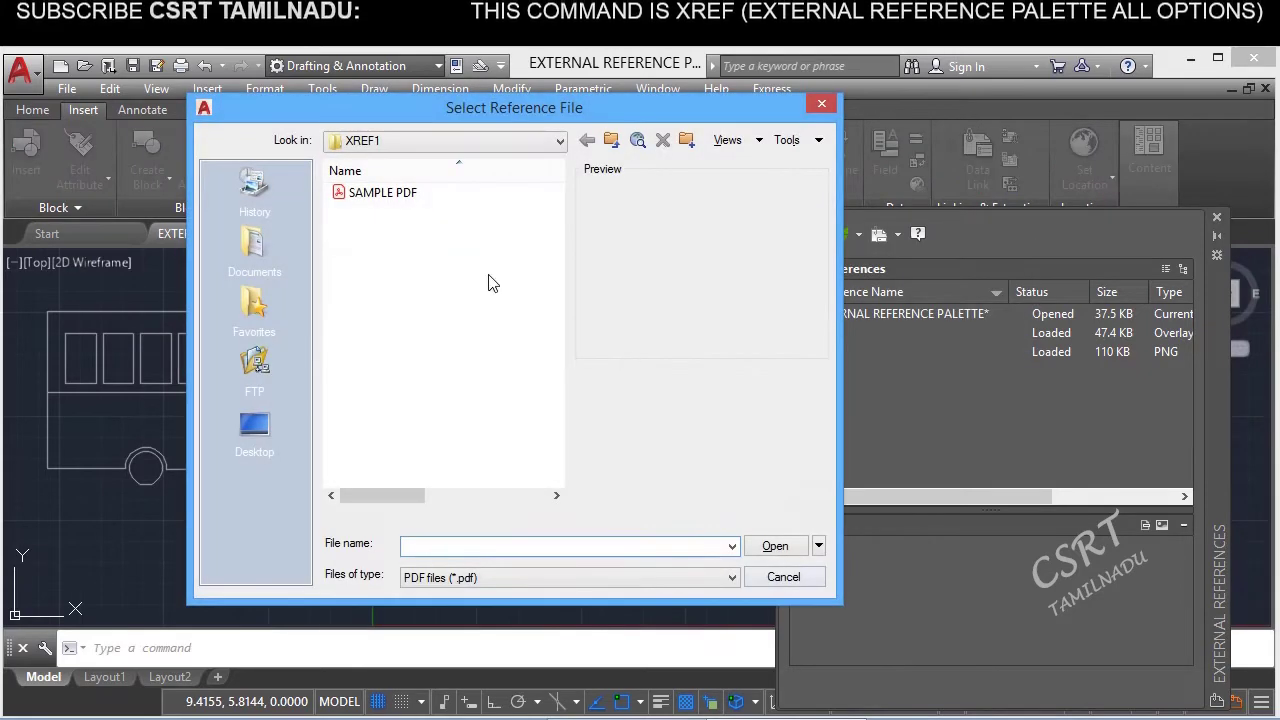
{"action": "double_click", "coordinate": [423, 194]}
{"action": "key", "text": "Return"}
{"action": "mouse_move", "coordinate": [546, 563]}
{"action": "middle_mouse_down"}
{"action": "mouse_move", "coordinate": [316, 463]}
{"action": "mouse_move", "coordinate": [508, 549]}
{"action": "middle_mouse_up"}
{"action": "left_click", "coordinate": [590, 570]}
{"action": "left_click", "coordinate": [427, 493]}
{"action": "left_click", "coordinate": [339, 546]}
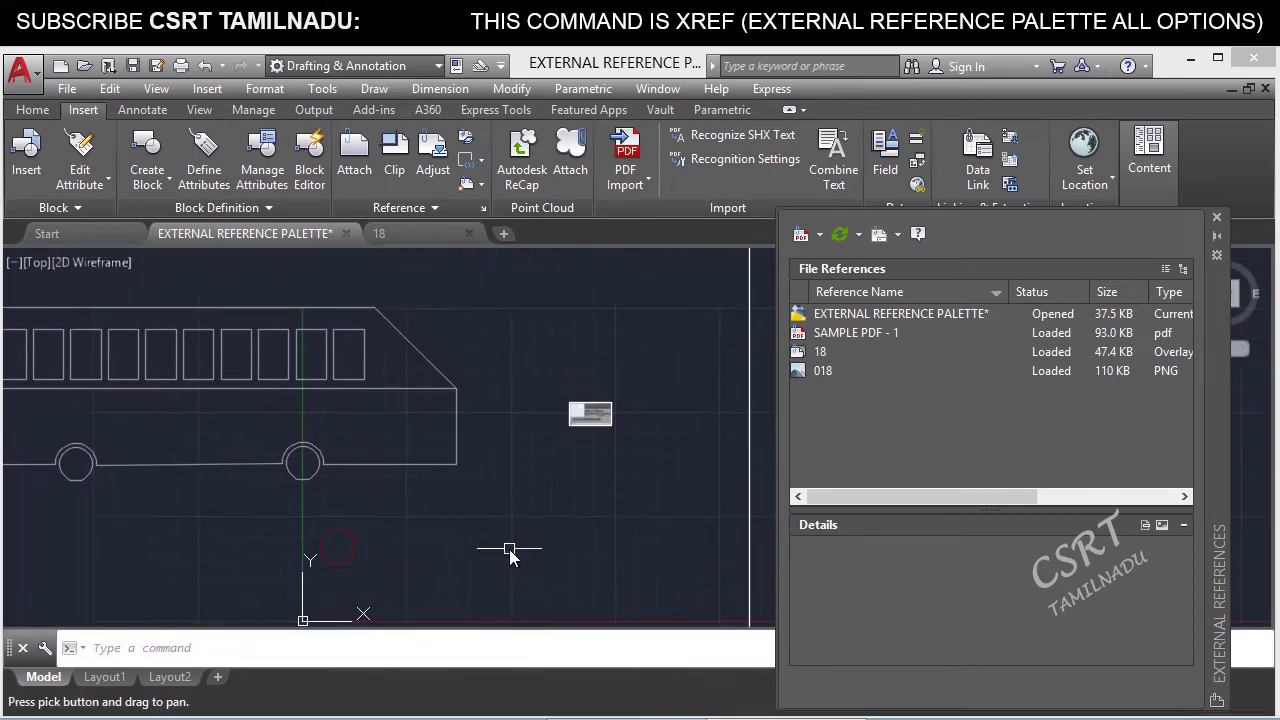
- Show the details of SAMPLE PDF - 1, 018 and 18 in the Details pane
{"action": "left_click", "coordinate": [831, 339]}
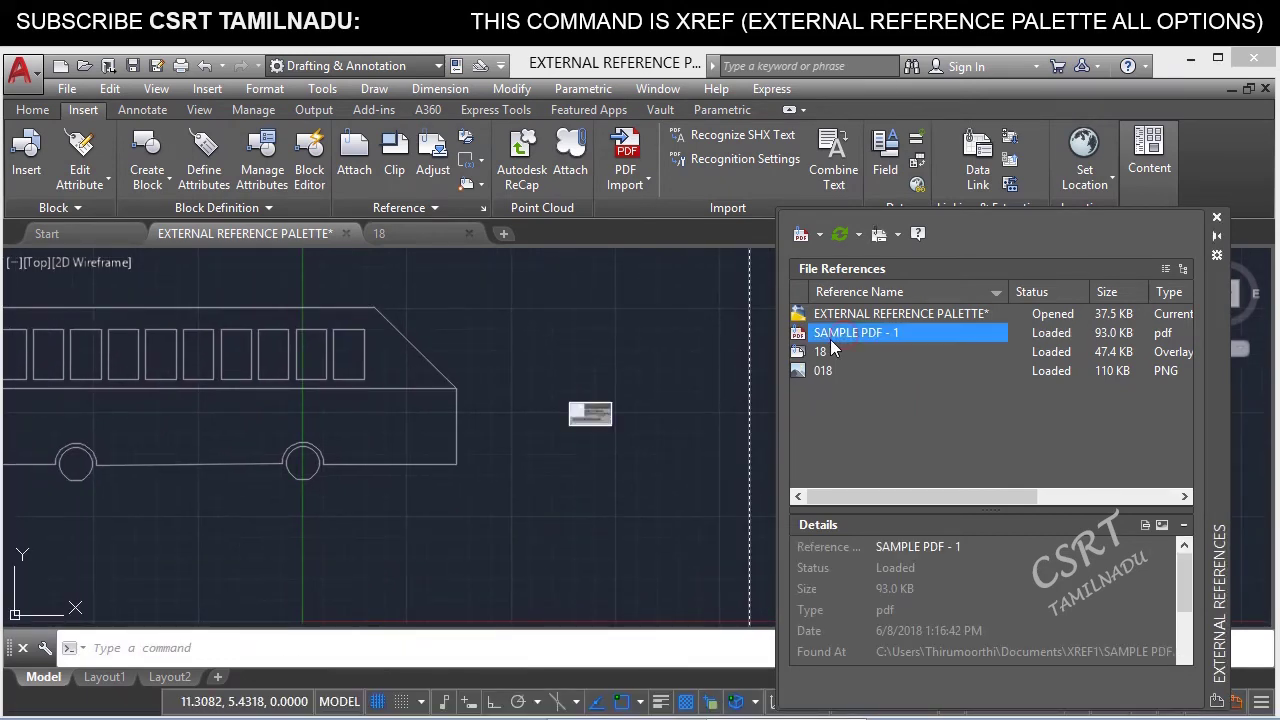
{"action": "left_click", "coordinate": [828, 356]}
{"action": "left_click", "coordinate": [829, 372]}
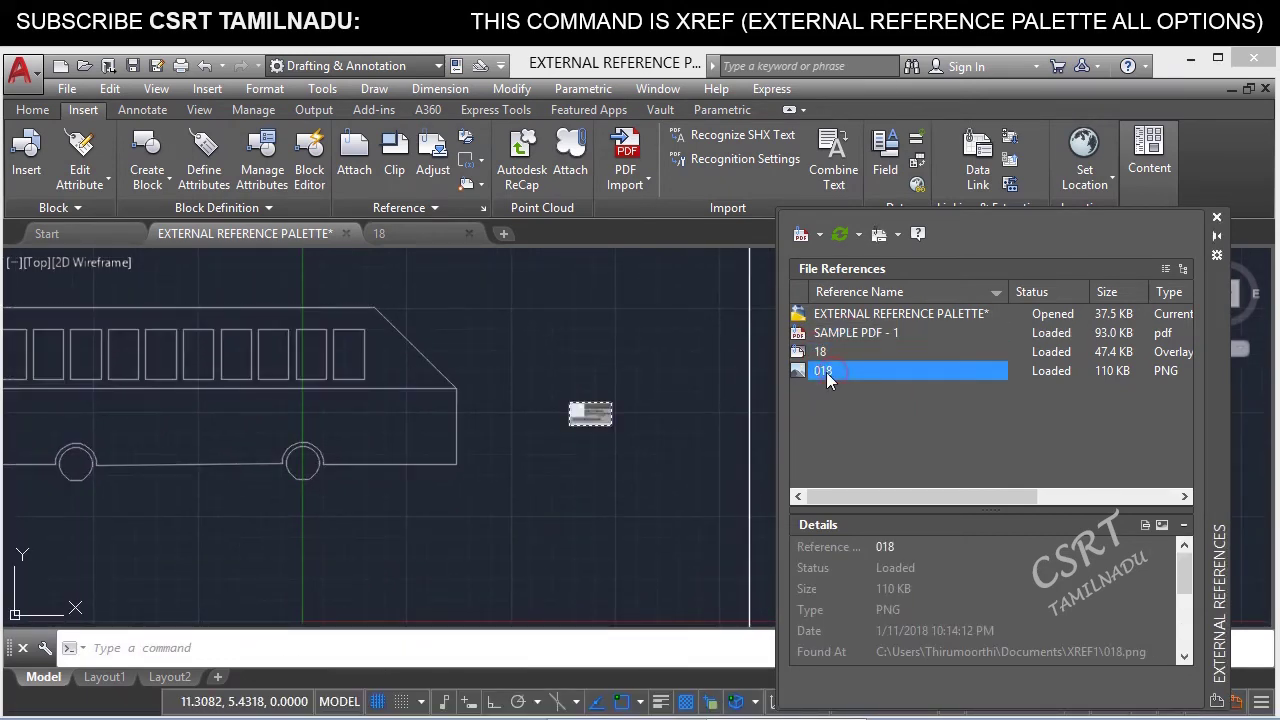
{"action": "left_click", "coordinate": [820, 352]}
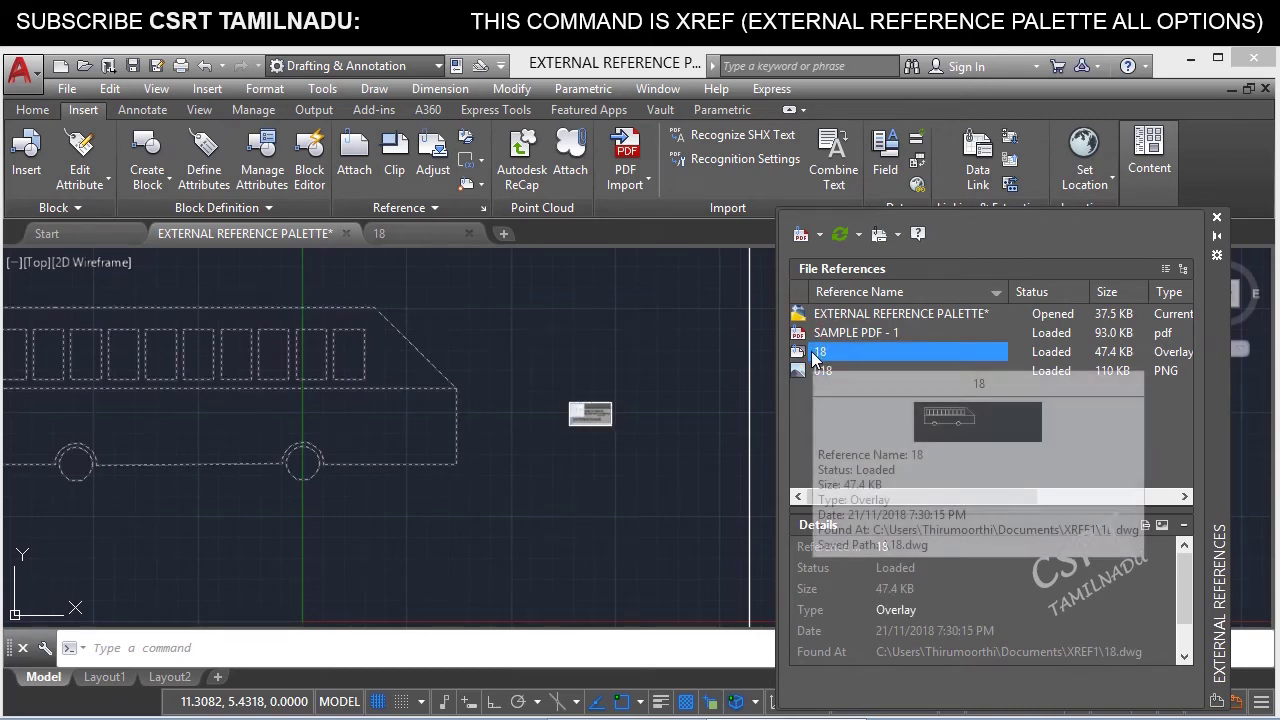
- Erase the 018 image, detach the 018 reference, then undo to restore it
{"action": "right_click", "coordinate": [818, 355]}
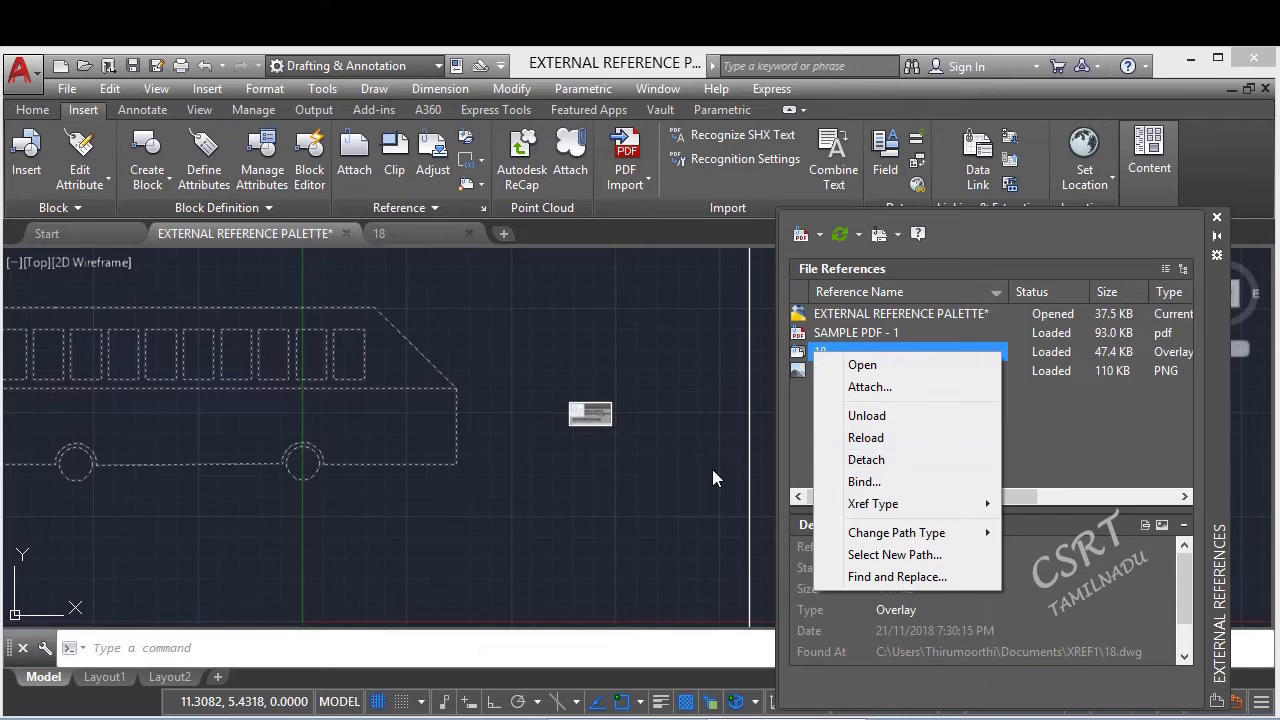
{"action": "left_click", "coordinate": [612, 442]}
{"action": "left_click", "coordinate": [618, 474]}
{"action": "left_click", "coordinate": [576, 392]}
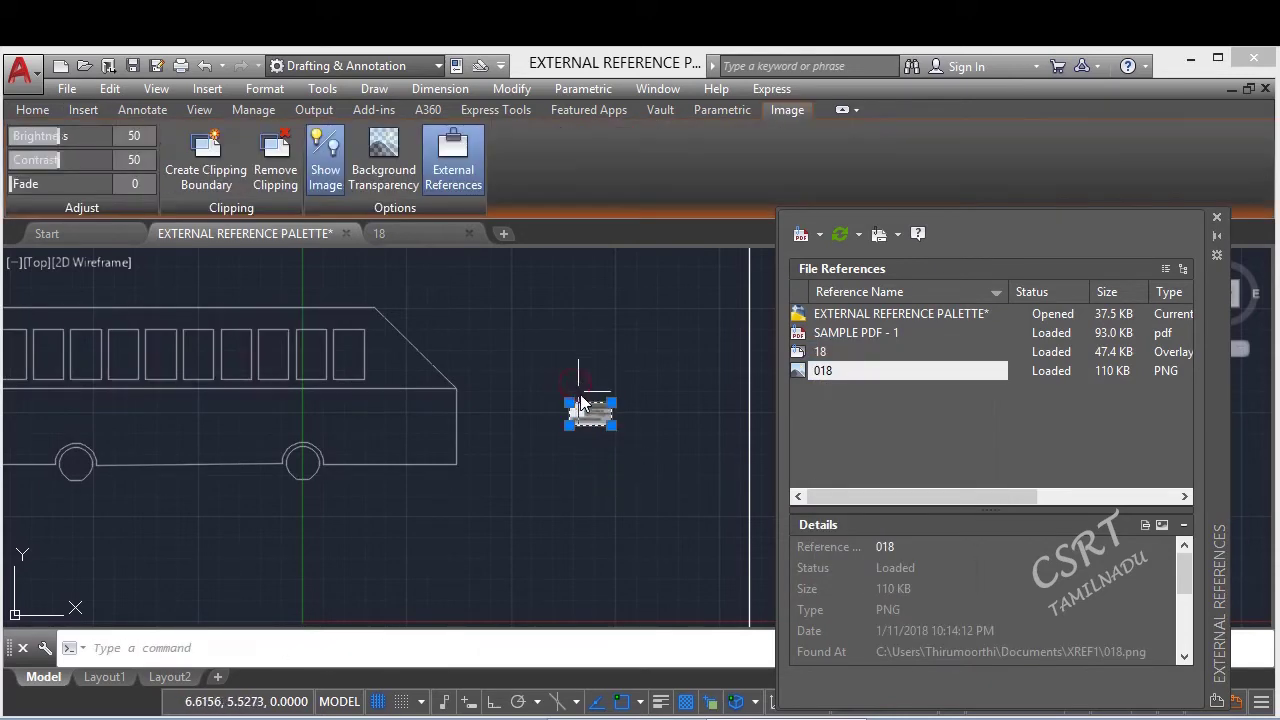
{"action": "key", "text": "Delete"}
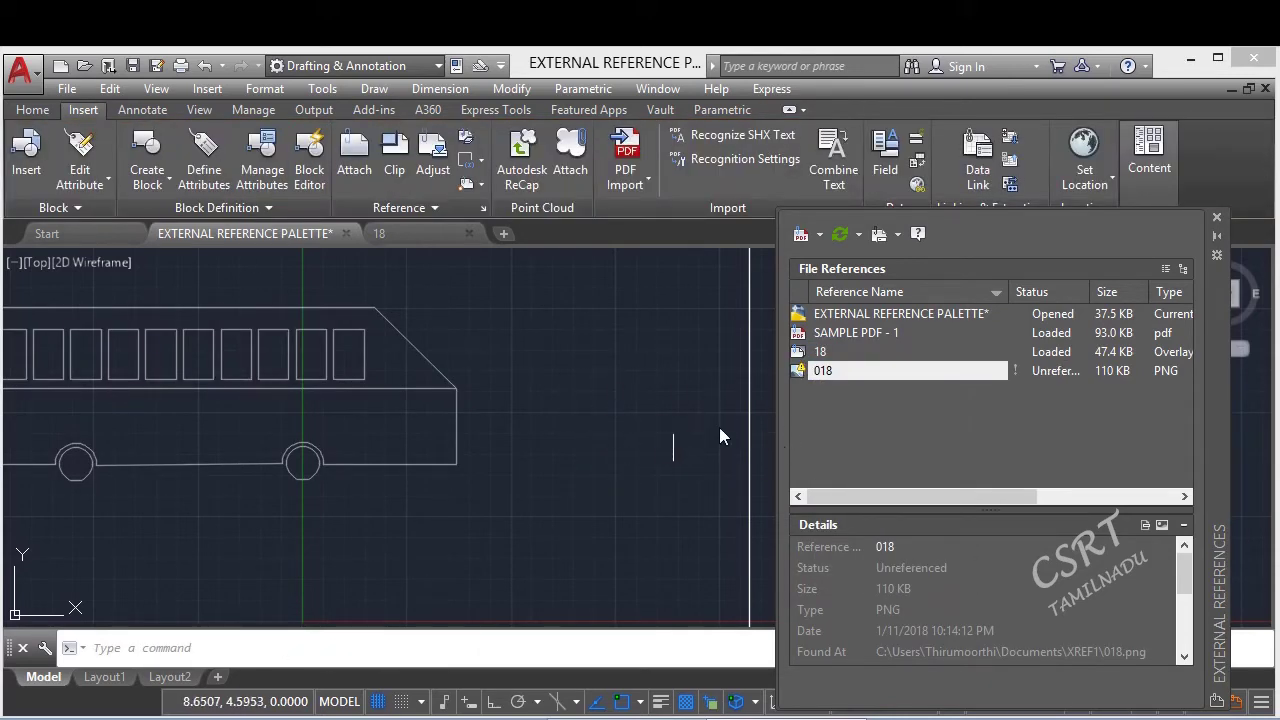
{"action": "right_click", "coordinate": [824, 371]}
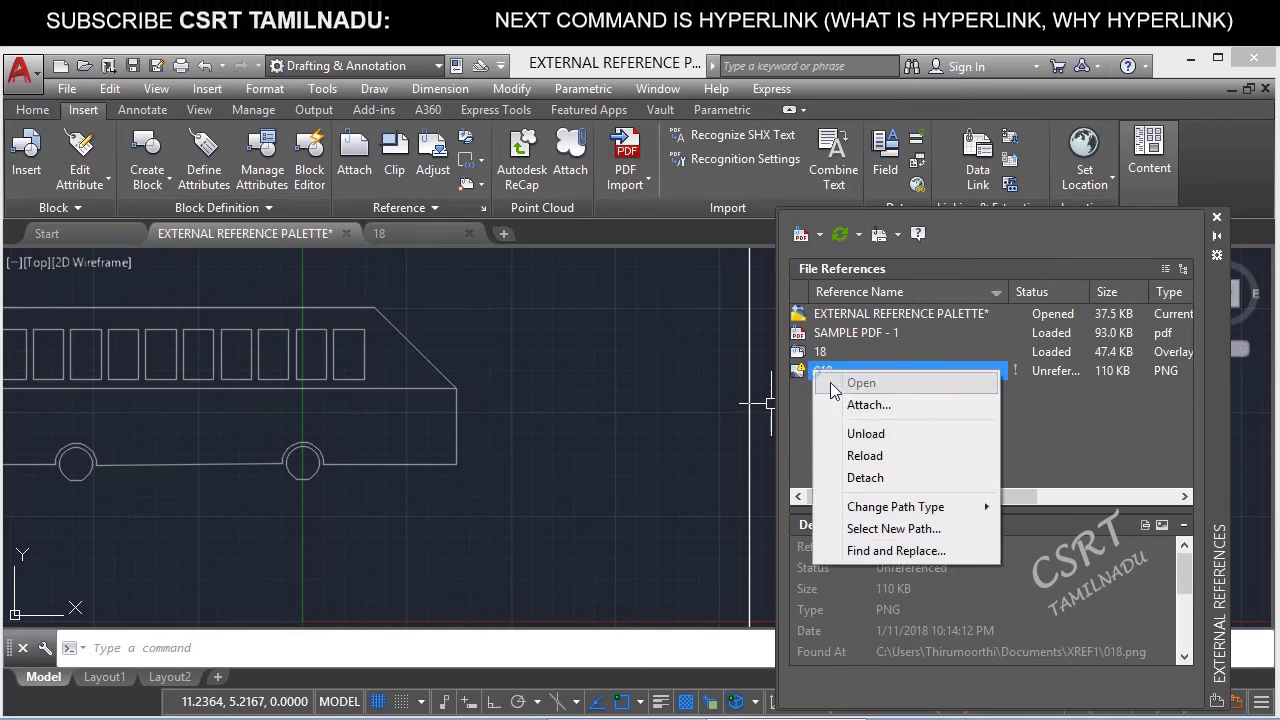
{"action": "left_click", "coordinate": [857, 476]}
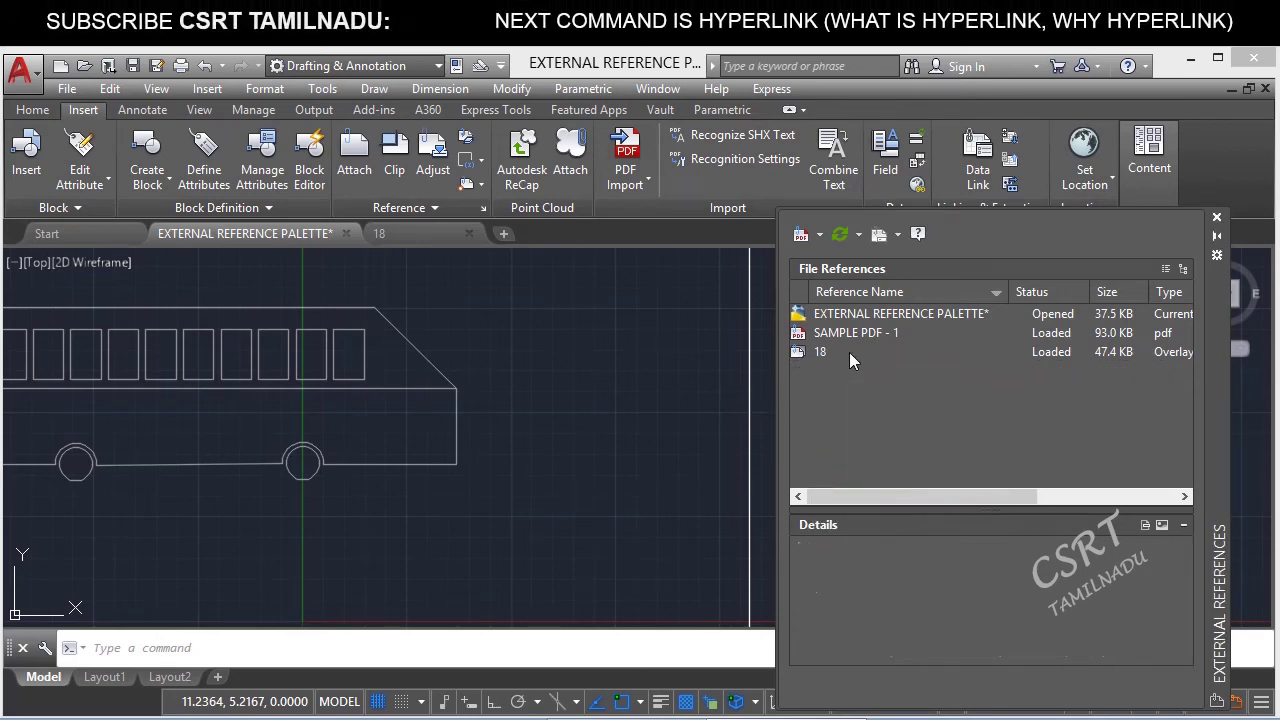
{"action": "key", "text": "ctrl+z"}
- Stretch the 018 image's top-right corner grip so it fills the frame
{"action": "left_click", "coordinate": [624, 437]}
{"action": "left_click", "coordinate": [590, 398]}
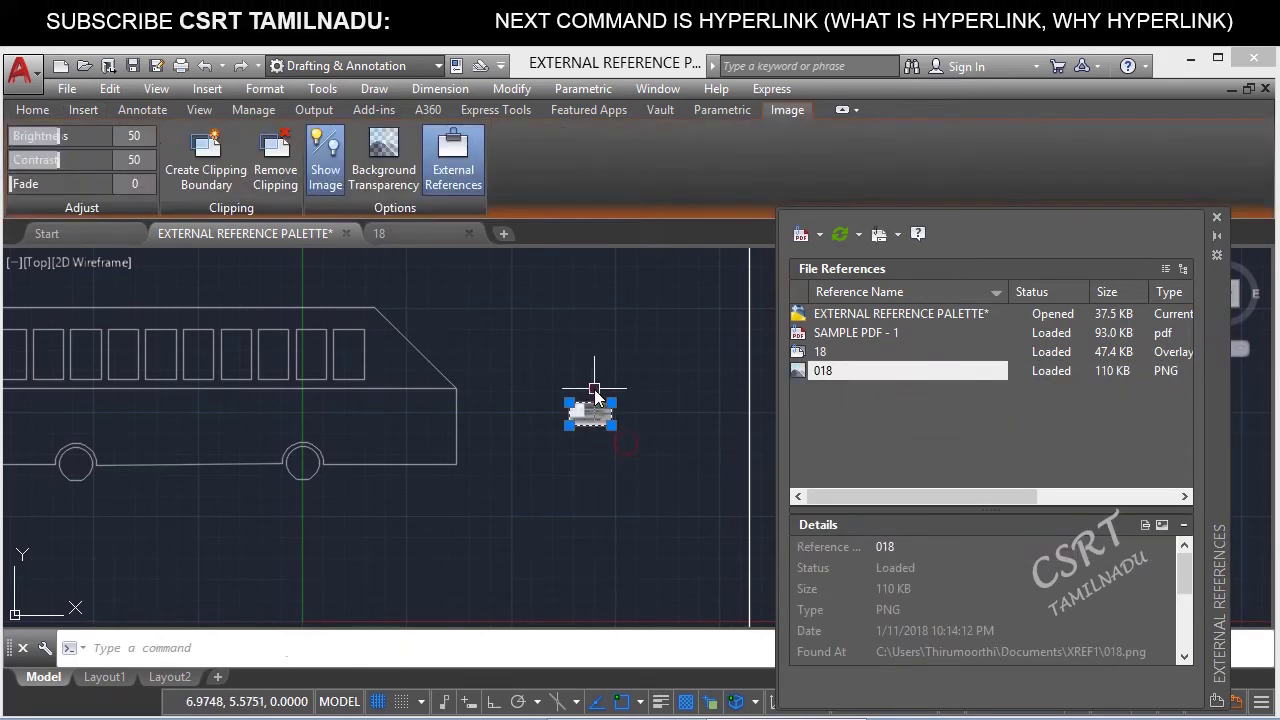
{"action": "left_click", "coordinate": [610, 403]}
{"action": "left_click", "coordinate": [660, 335]}
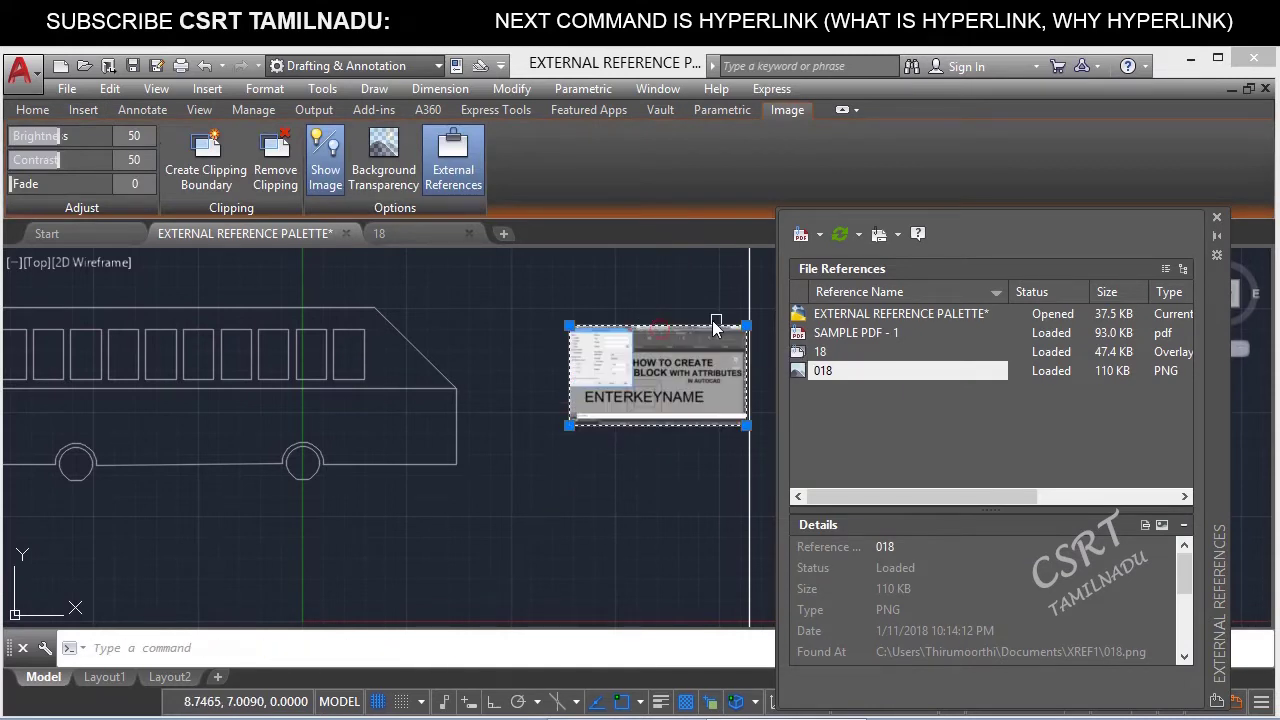
{"action": "left_click", "coordinate": [841, 238]}
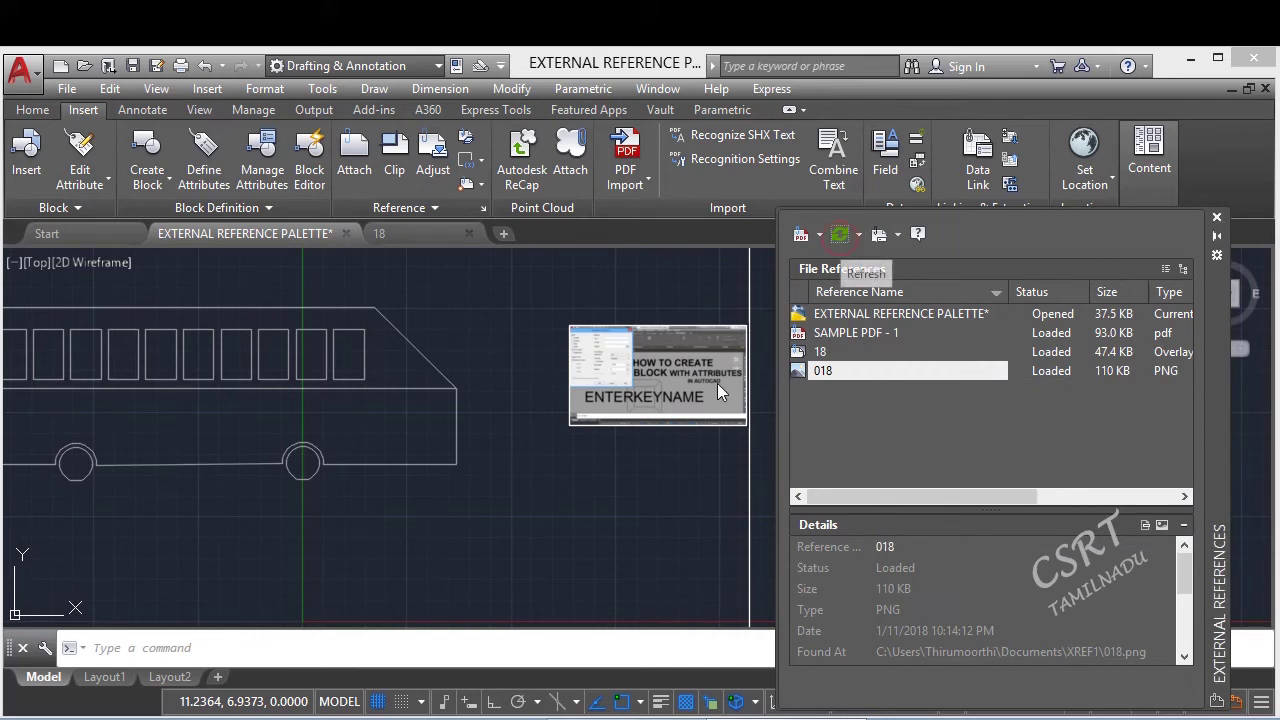
- Reload all external references with Refresh > Reload All References
{"action": "left_click", "coordinate": [815, 352]}
{"action": "left_click", "coordinate": [856, 236]}
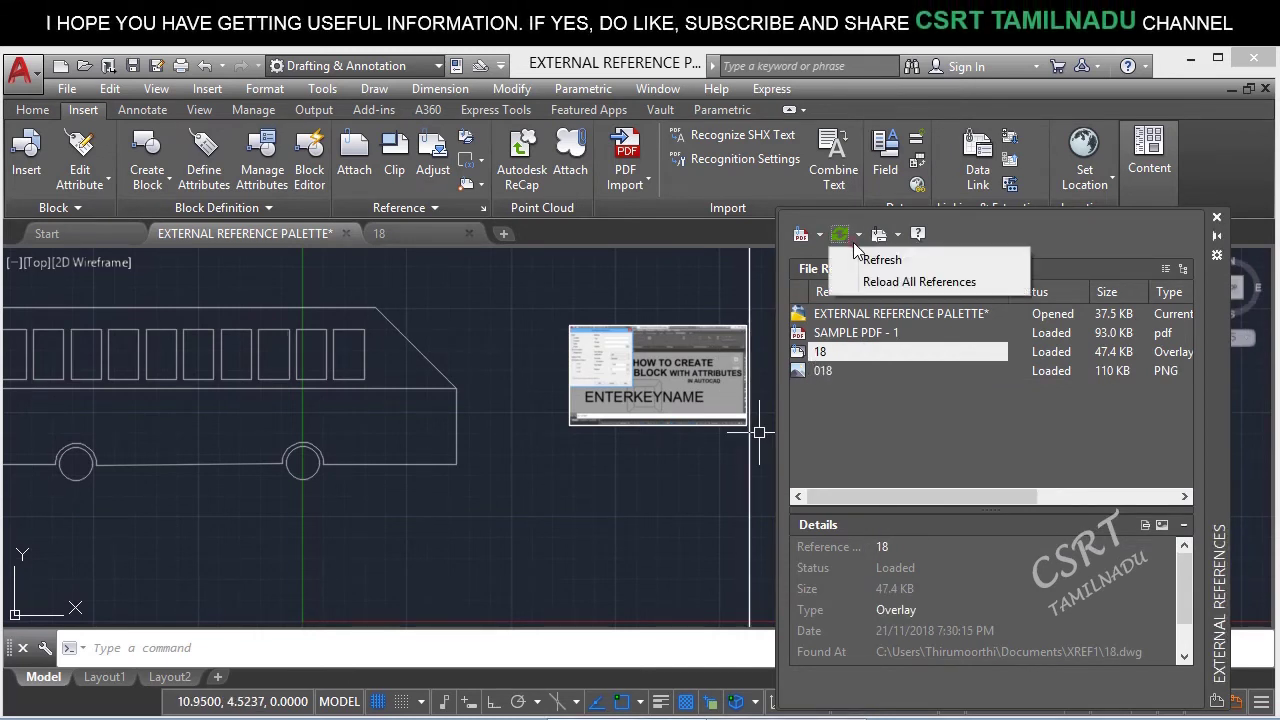
{"action": "left_click", "coordinate": [880, 283]}
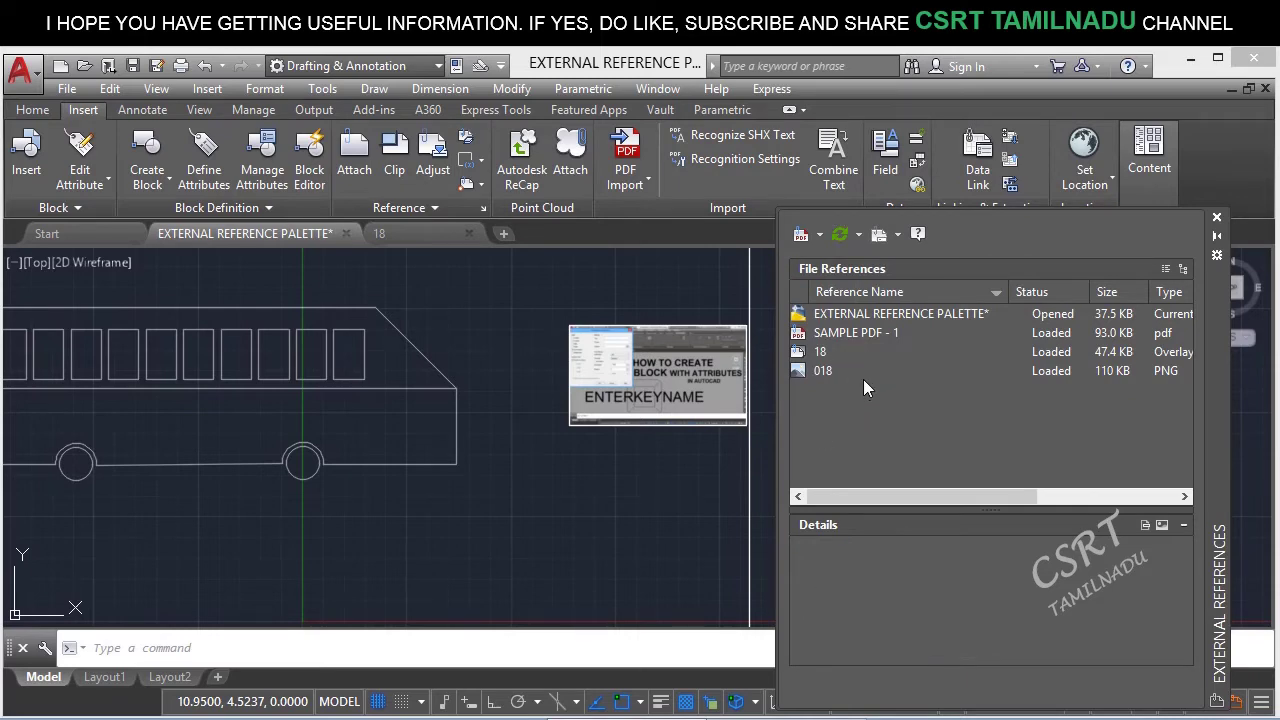
{"action": "mouse_move", "coordinate": [864, 381]}
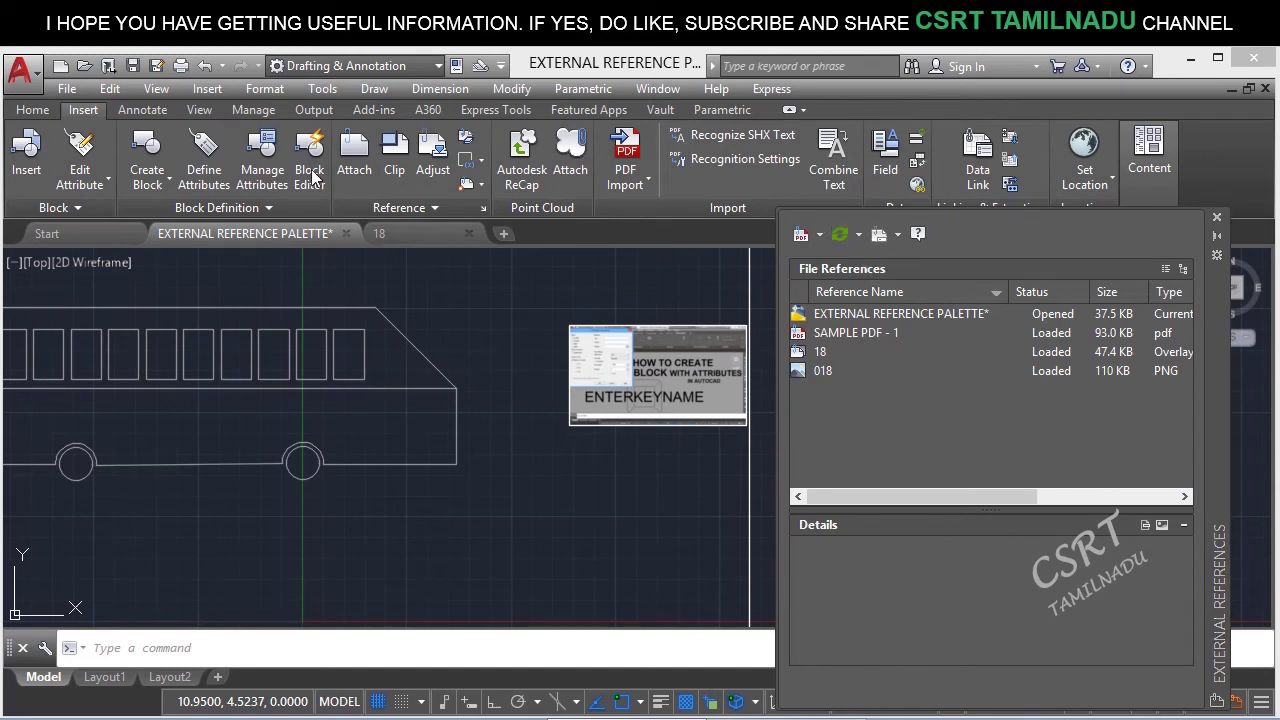
{"action": "left_click", "coordinate": [380, 233]}
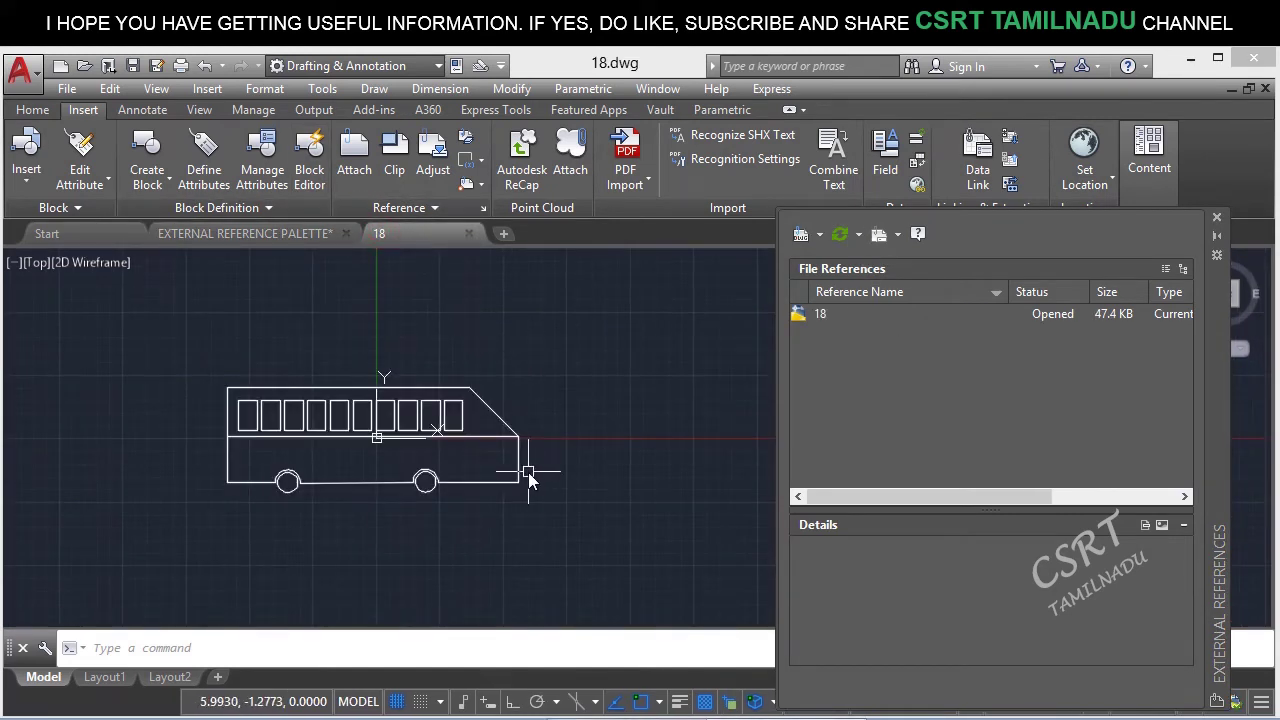
- Draw a diagonal line across the bus in drawing 18 and save it
{"action": "type", "text": "l"}
{"action": "key", "text": "Return"}
{"action": "left_click", "coordinate": [513, 334]}
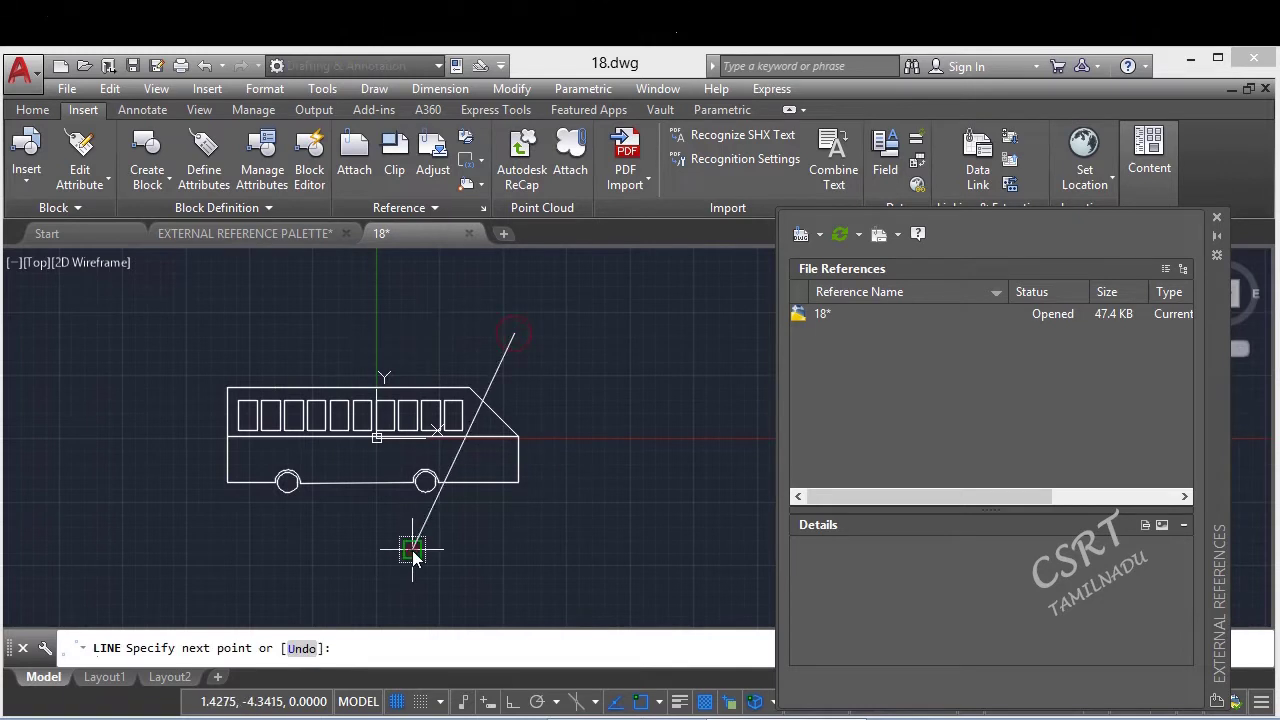
{"action": "left_click", "coordinate": [412, 548]}
{"action": "key", "text": "Return"}
{"action": "key", "text": "ctrl+s"}
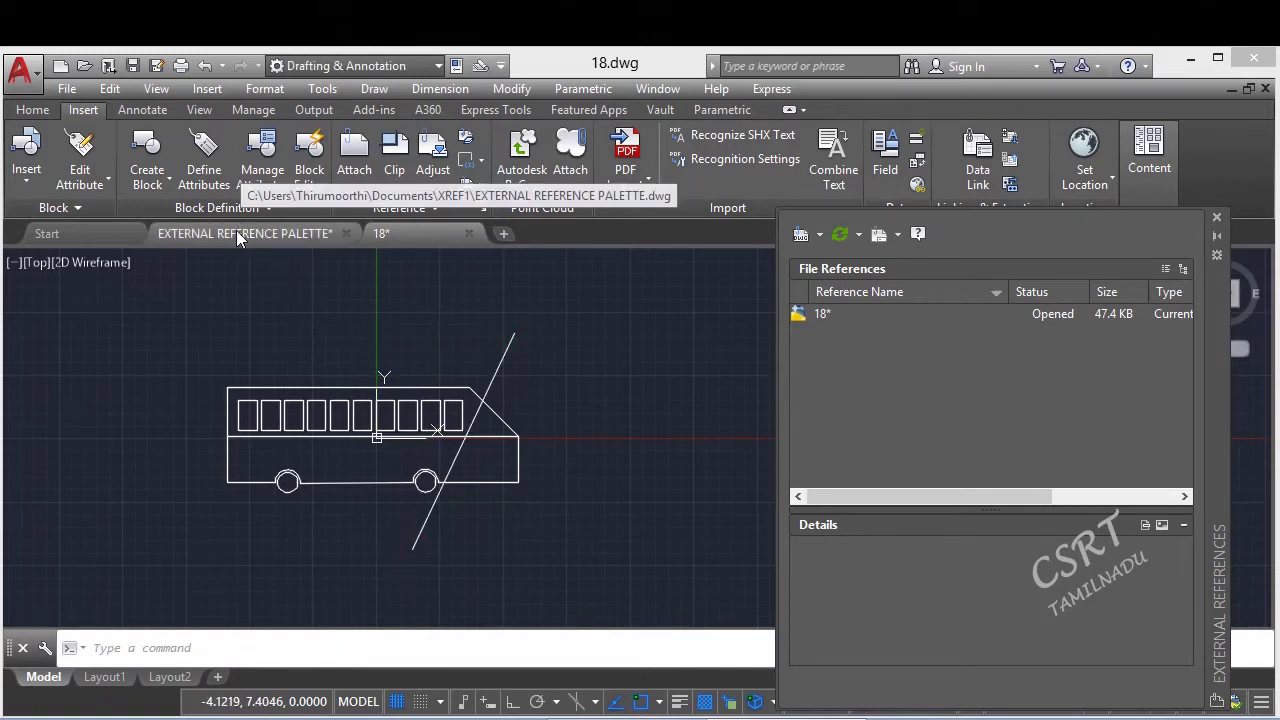
- Back in the main drawing, reload all references so the new line appears
{"action": "mouse_move", "coordinate": [218, 236]}
{"action": "left_click", "coordinate": [265, 237]}
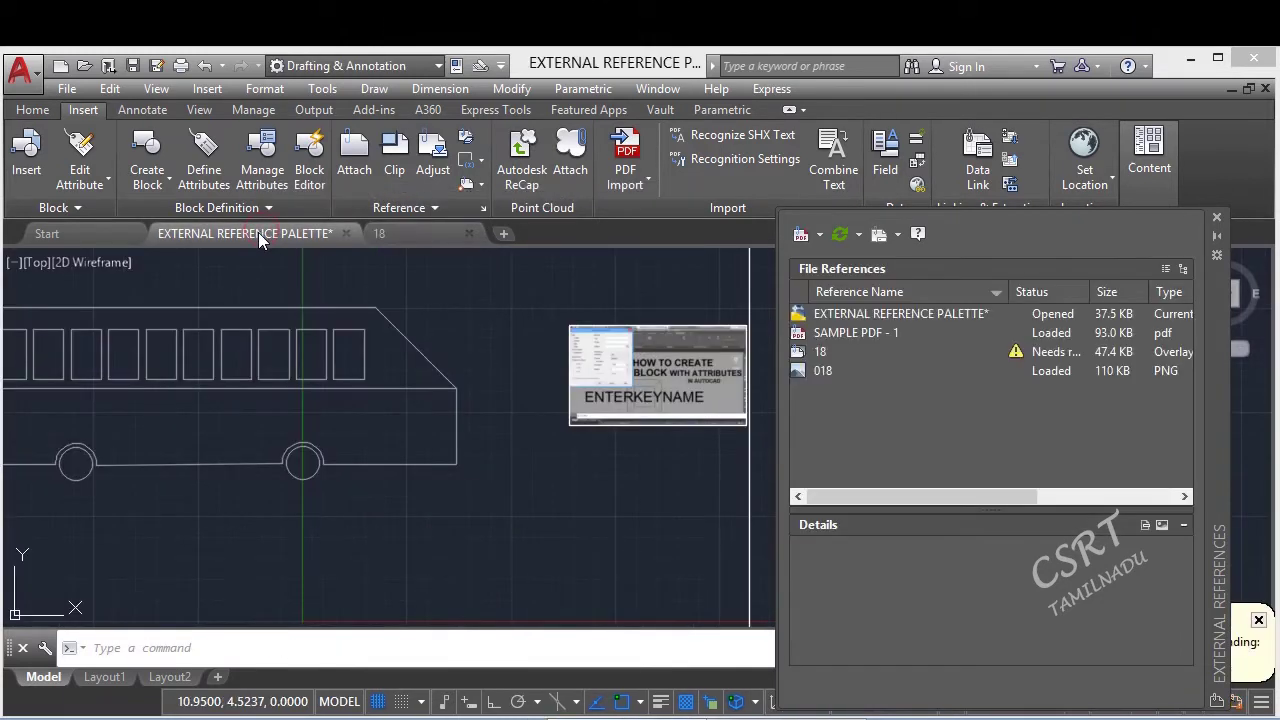
{"action": "left_click", "coordinate": [1218, 218]}
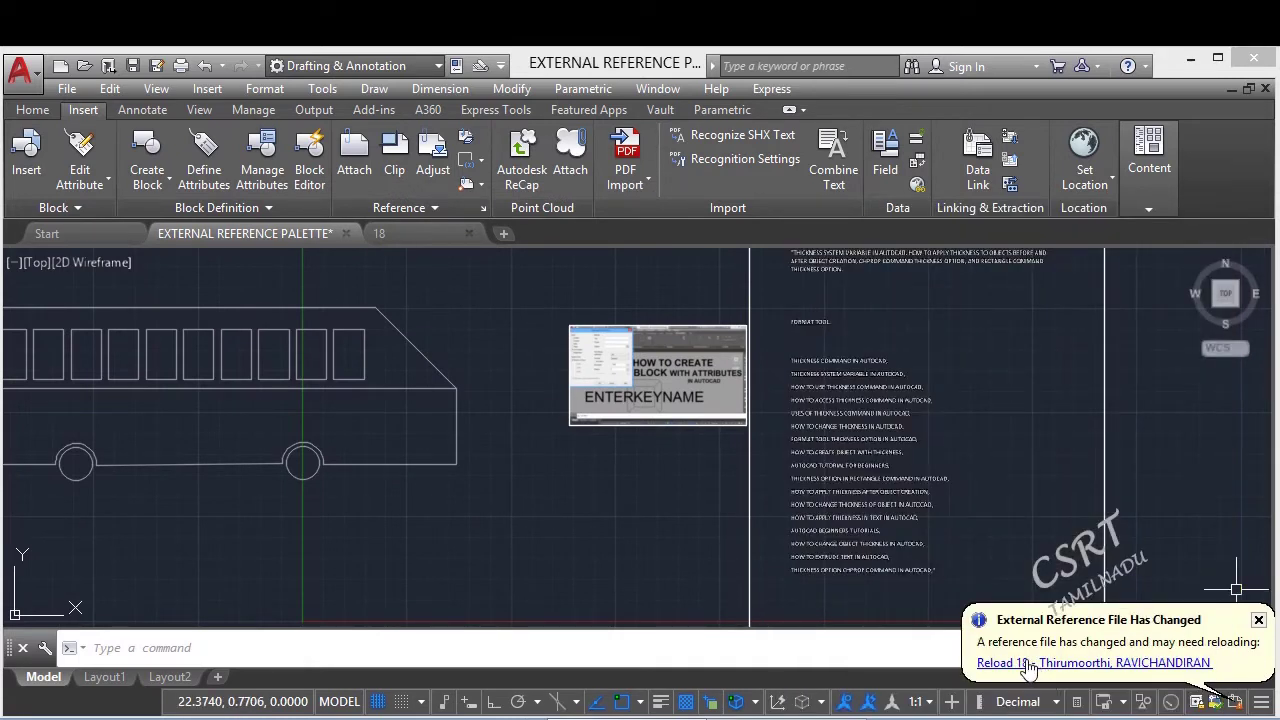
{"action": "left_click", "coordinate": [1258, 617]}
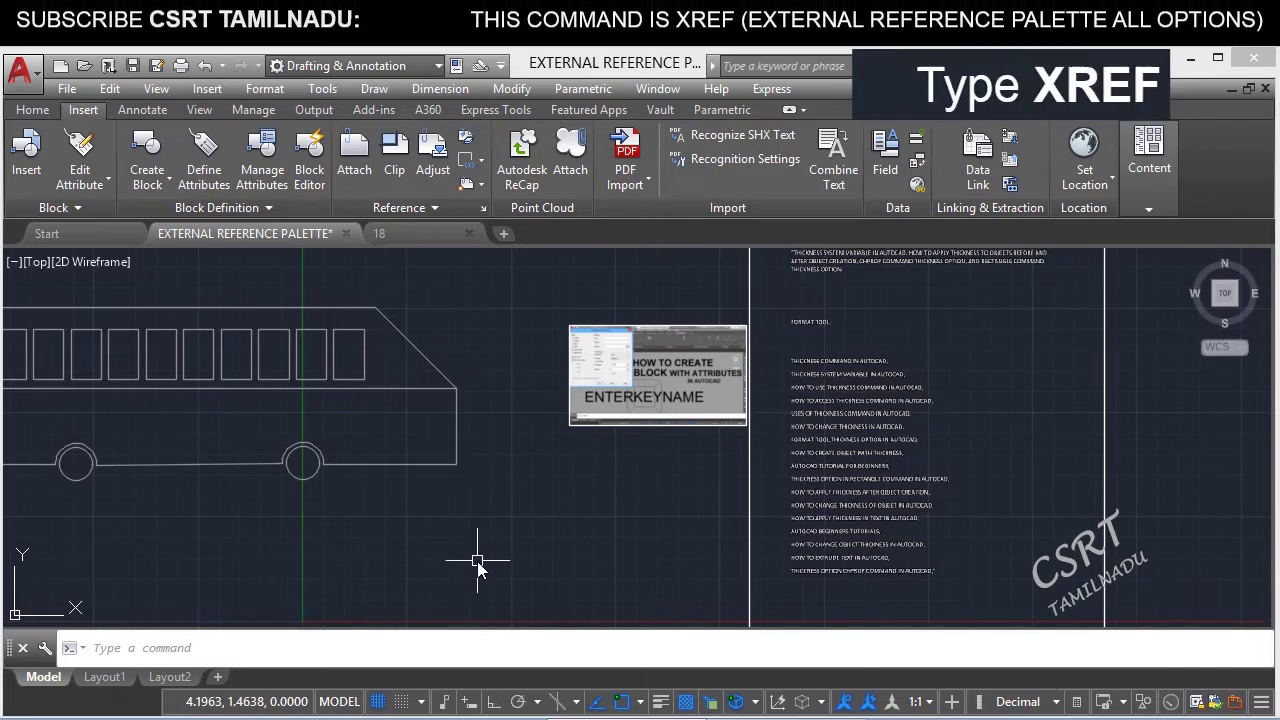
{"action": "type", "text": "r"}
{"action": "key", "text": "Return"}
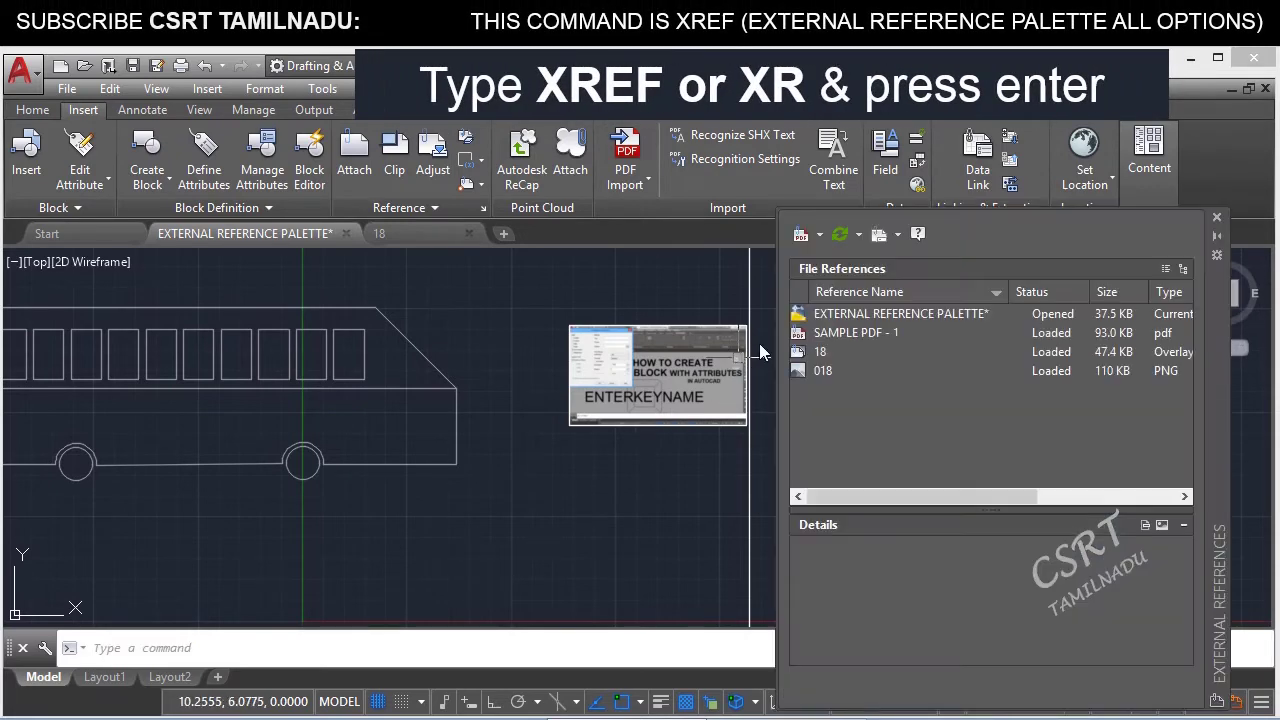
{"action": "left_click", "coordinate": [858, 234]}
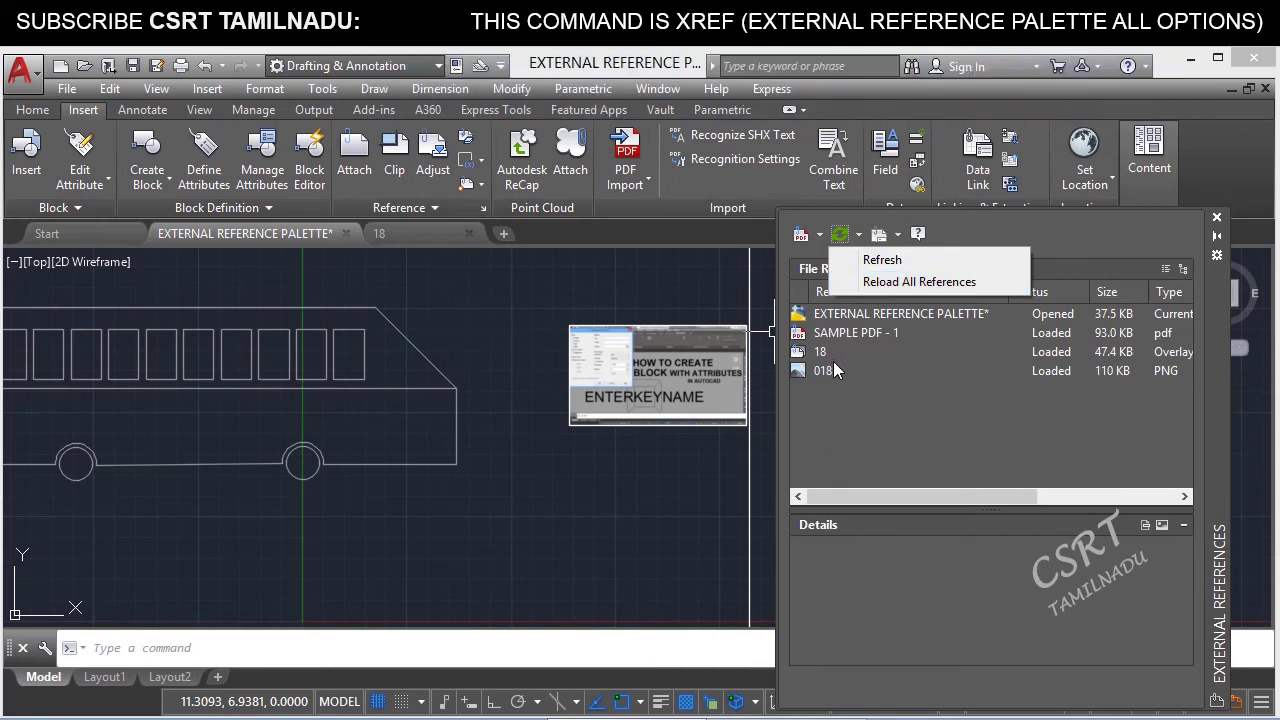
{"action": "left_click", "coordinate": [866, 283]}
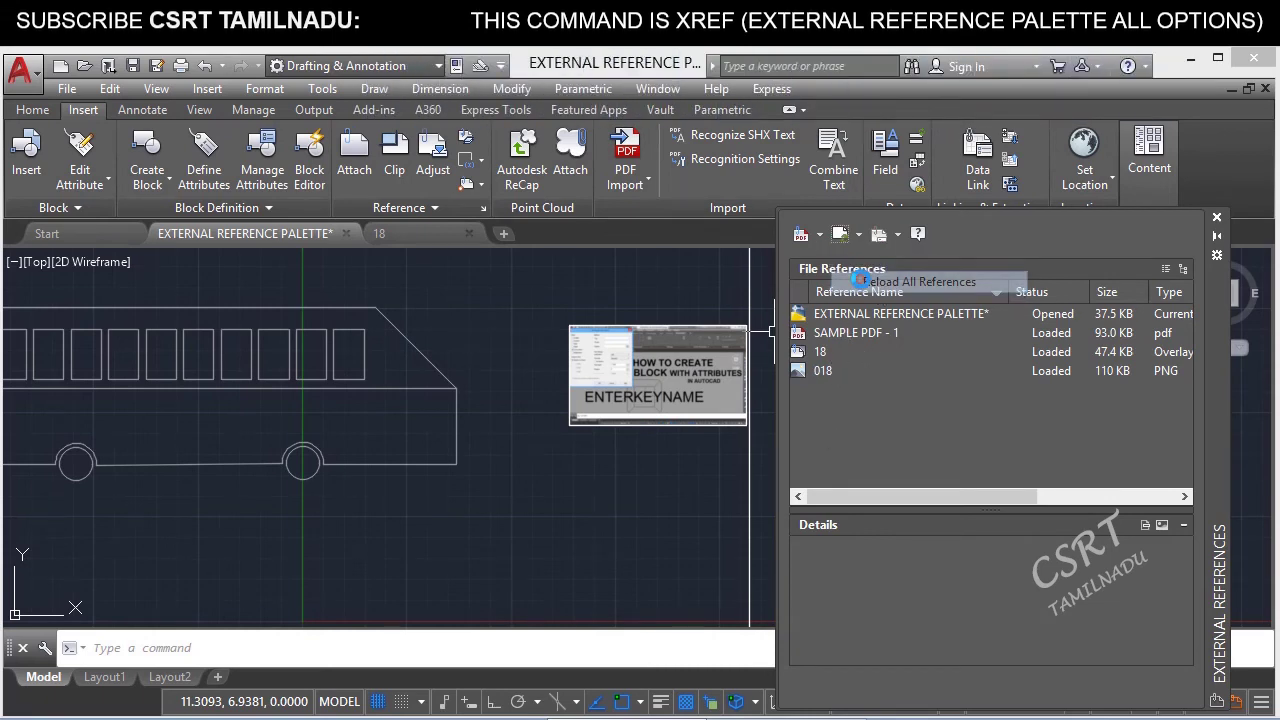
{"action": "scroll", "coordinate": [388, 449], "scroll_direction": "down", "scroll_amount": 2}
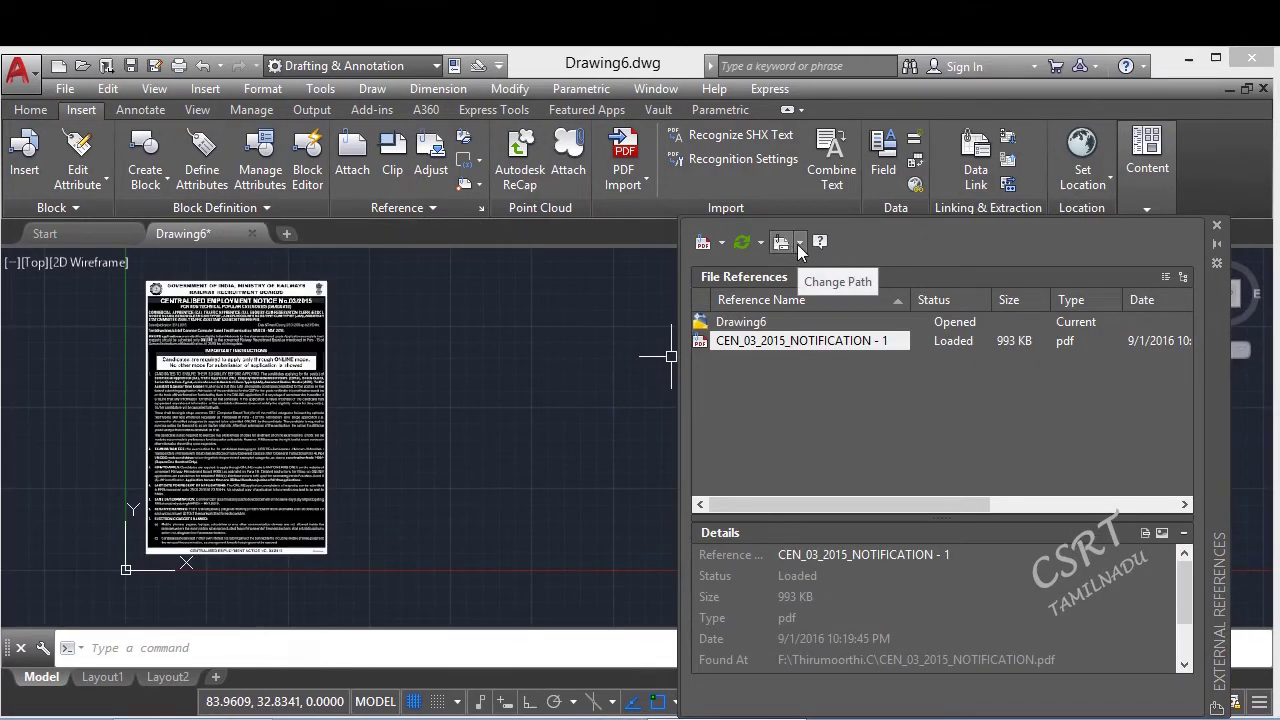
- Review the CEN_03_2015_NOTIFICATION - 1 PDF xref and its Change Path button in Drawing6
{"action": "mouse_move", "coordinate": [755, 345]}
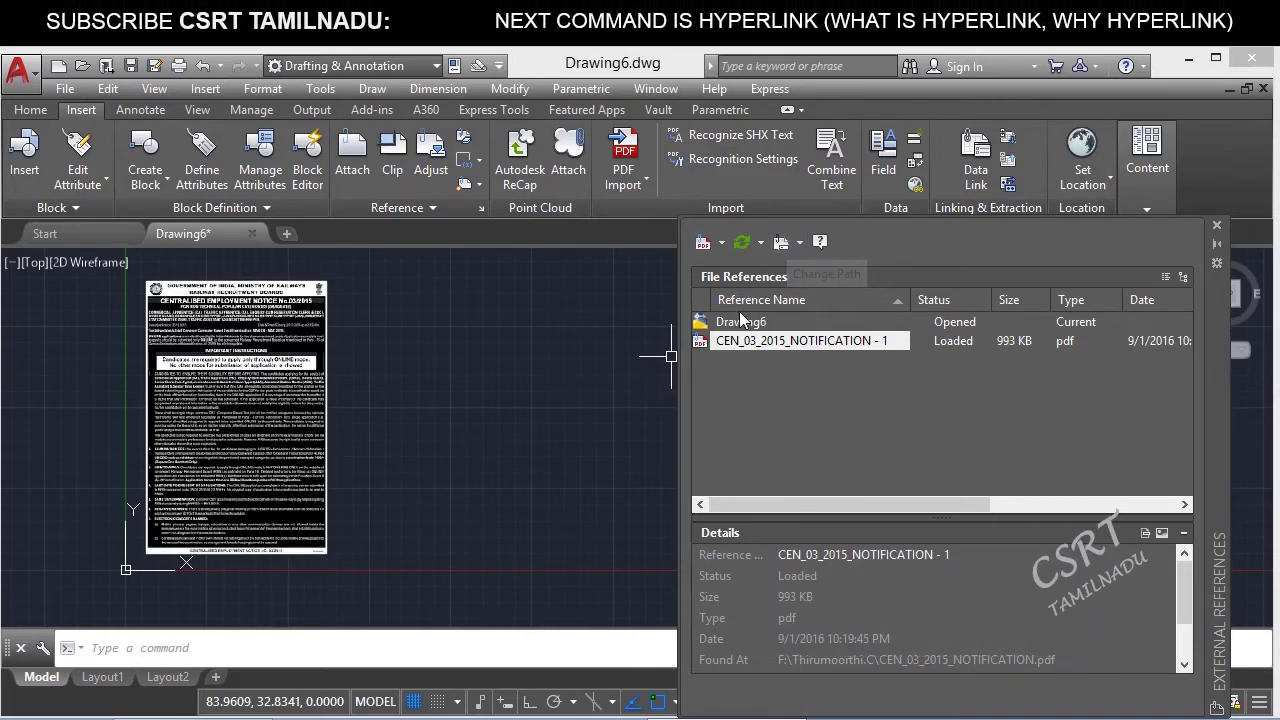
- Bring up the XREF1 folder window and open XREF.dwg in AutoCAD
{"action": "left_click", "coordinate": [245, 697]}
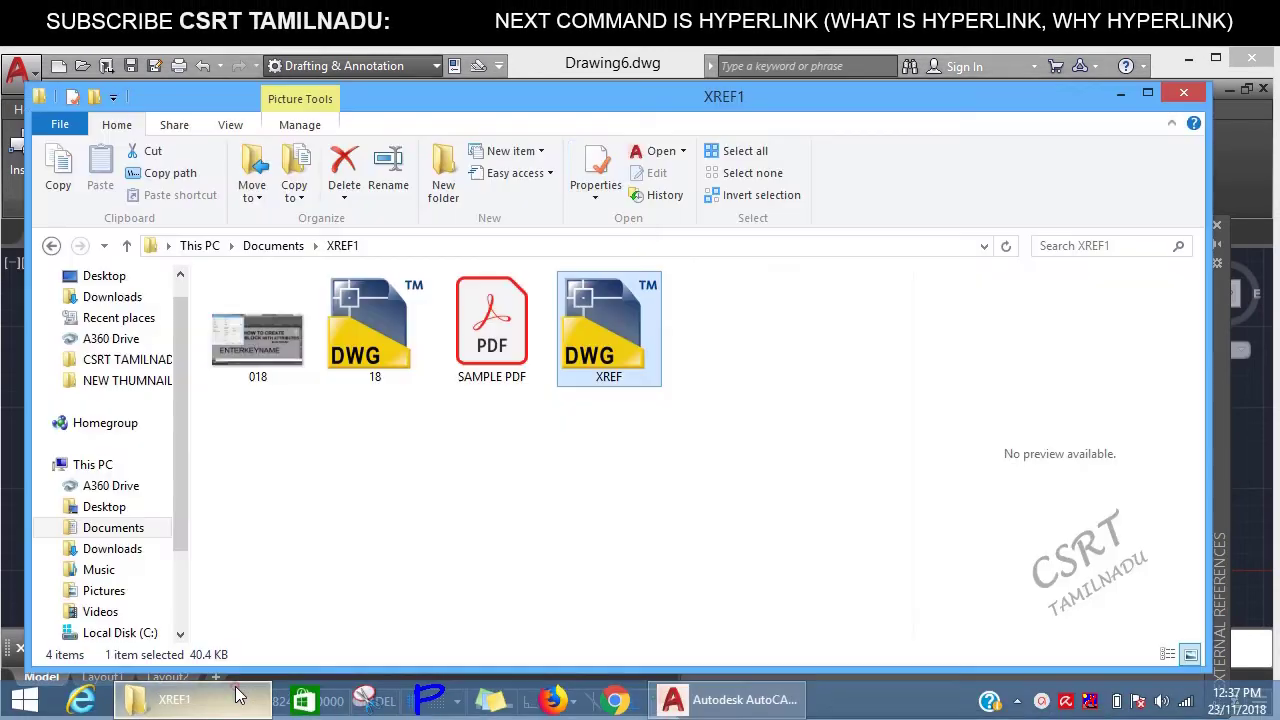
{"action": "left_click", "coordinate": [663, 473]}
{"action": "left_click", "coordinate": [627, 374]}
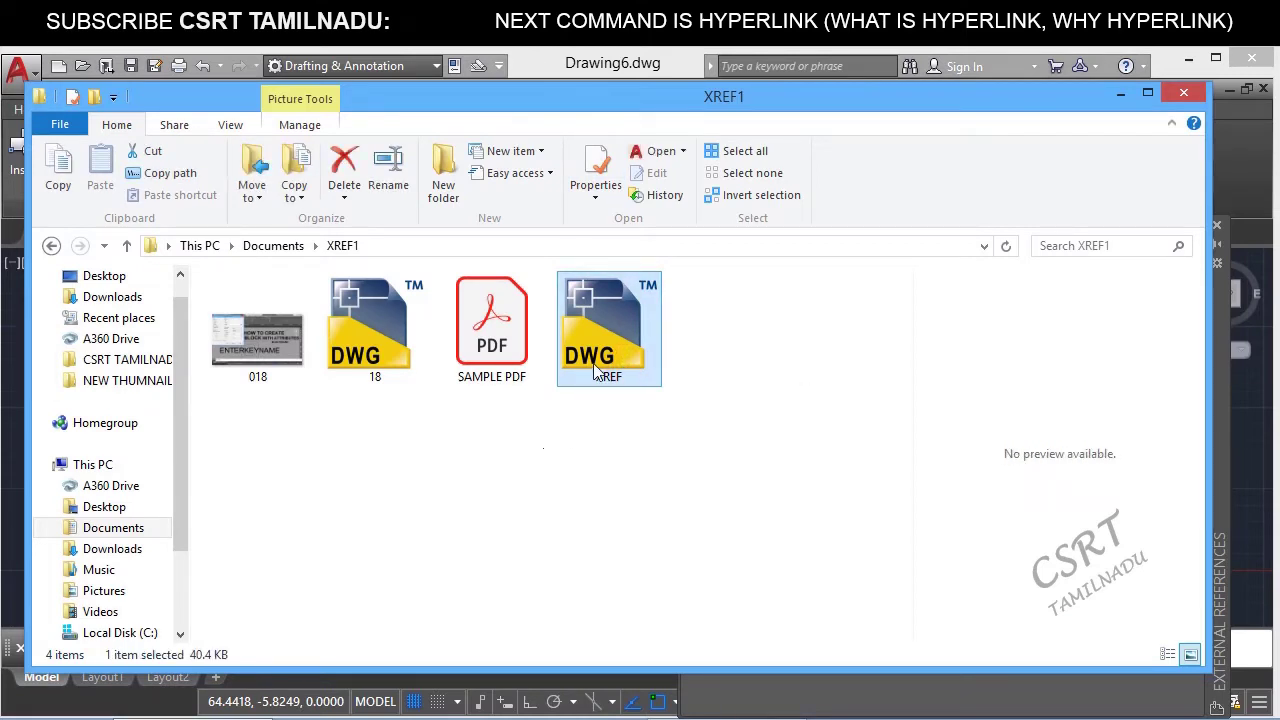
{"action": "left_click_drag", "start_coordinate": [502, 400], "coordinate": [270, 320]}
{"action": "left_click", "coordinate": [522, 443]}
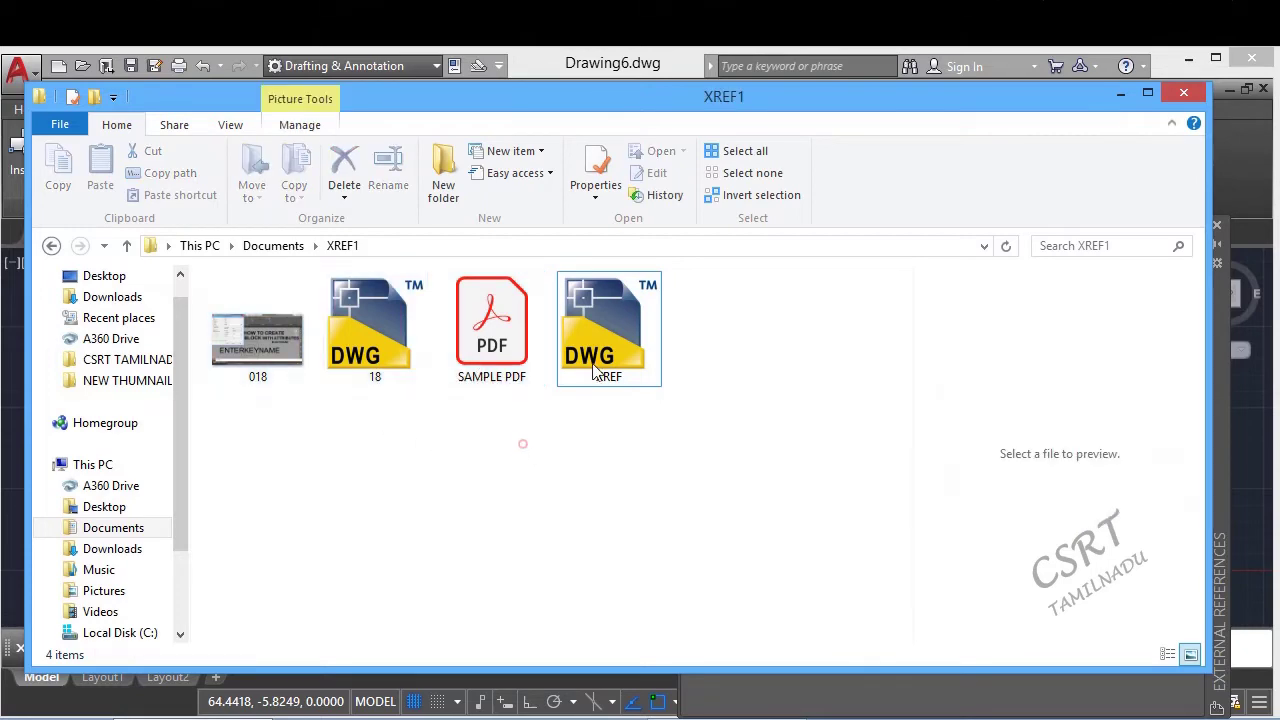
{"action": "double_click", "coordinate": [626, 316]}
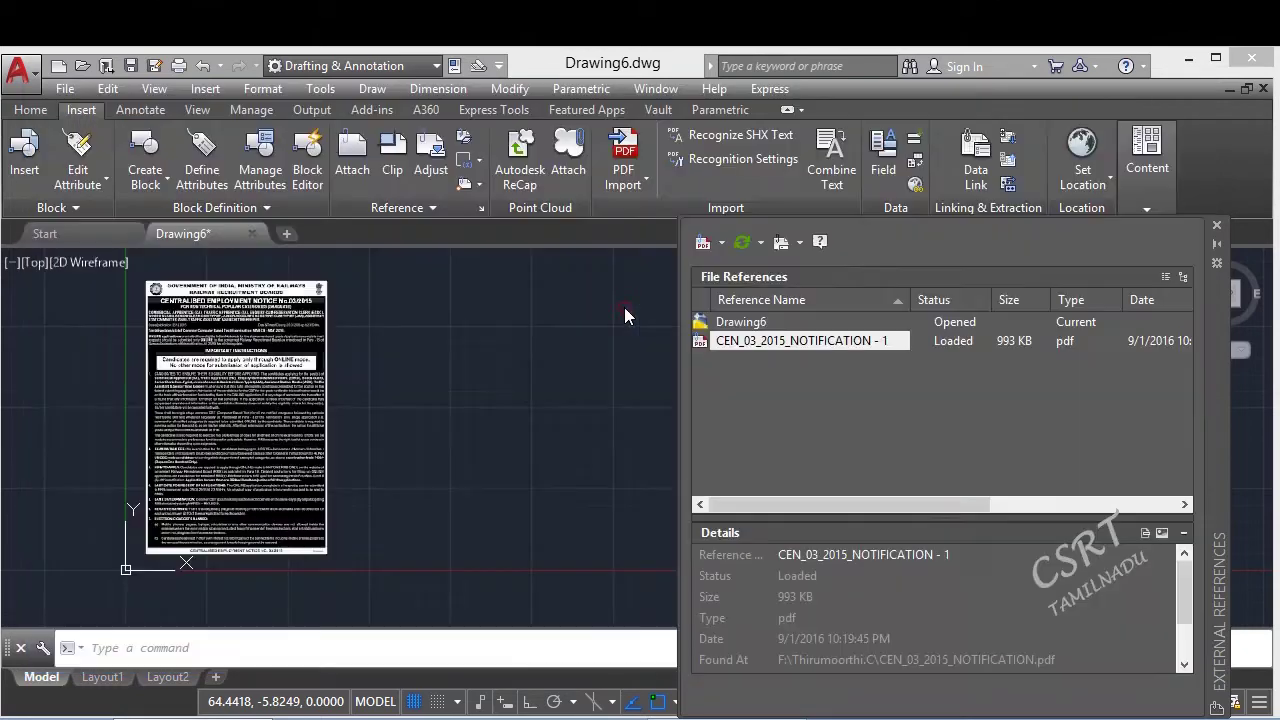
- Attach image 018 from Documents > XREF1 and place it at the accepted scale
{"action": "left_click", "coordinate": [721, 244]}
{"action": "left_click", "coordinate": [750, 292]}
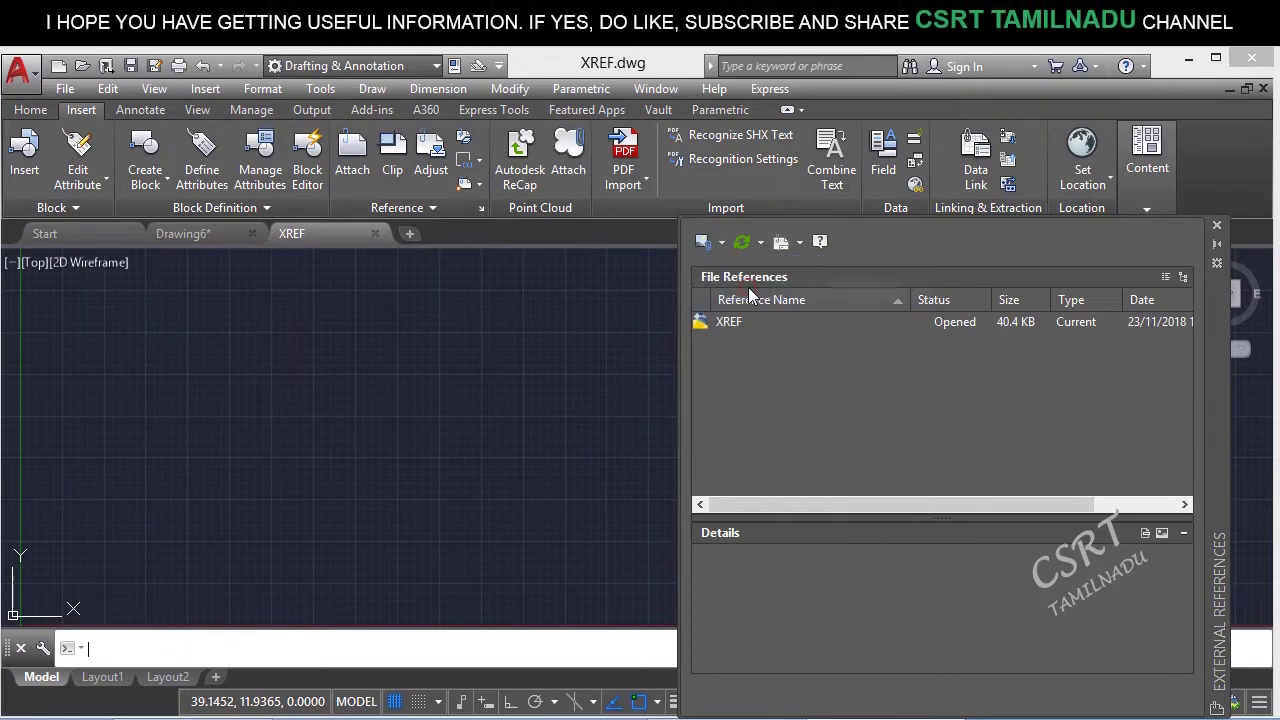
{"action": "left_click", "coordinate": [320, 258]}
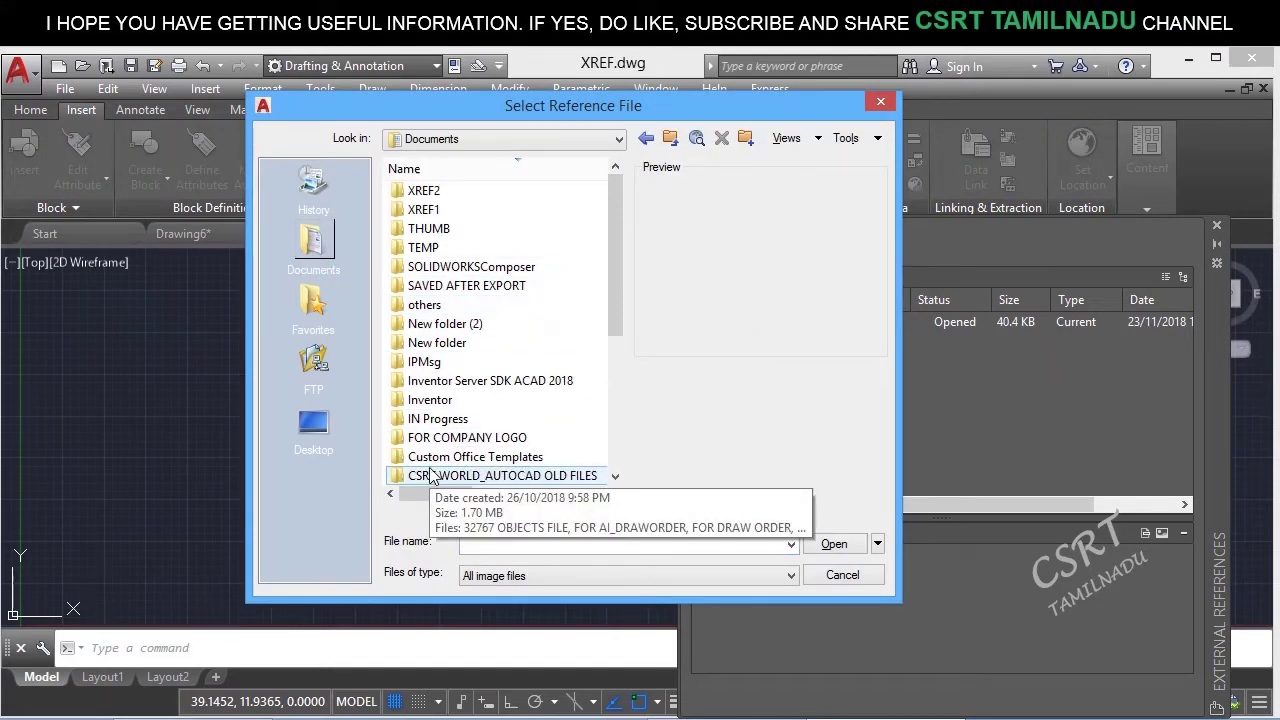
{"action": "scroll", "coordinate": [432, 476], "scroll_direction": "down", "scroll_amount": 3}
{"action": "scroll", "coordinate": [432, 476], "scroll_direction": "up", "scroll_amount": 3}
{"action": "double_click", "coordinate": [423, 210]}
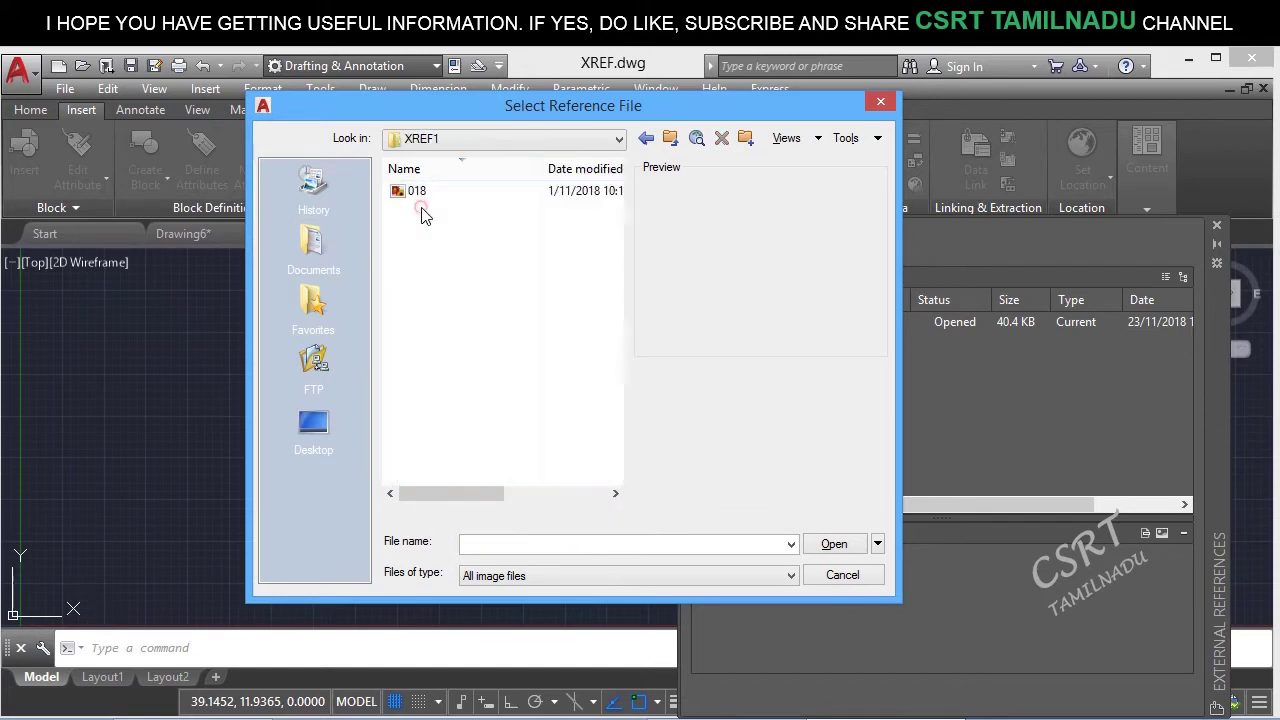
{"action": "double_click", "coordinate": [414, 195]}
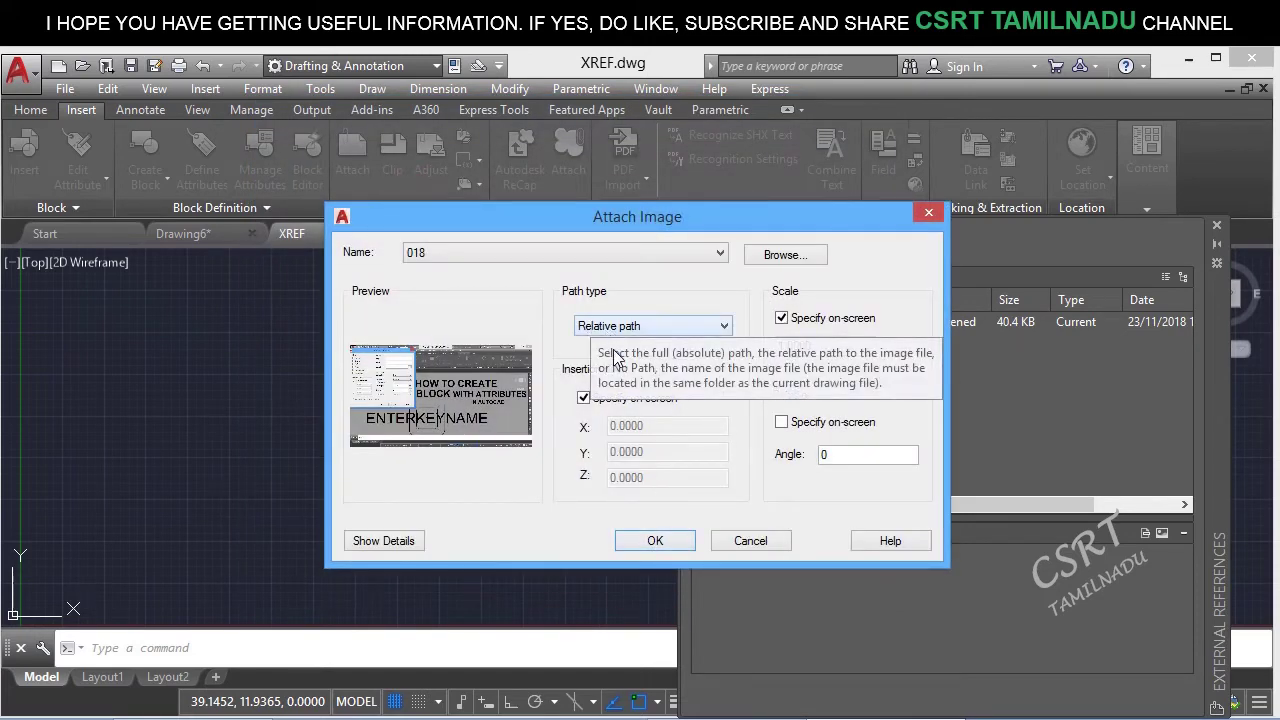
{"action": "left_click", "coordinate": [655, 540]}
{"action": "left_click", "coordinate": [143, 526]}
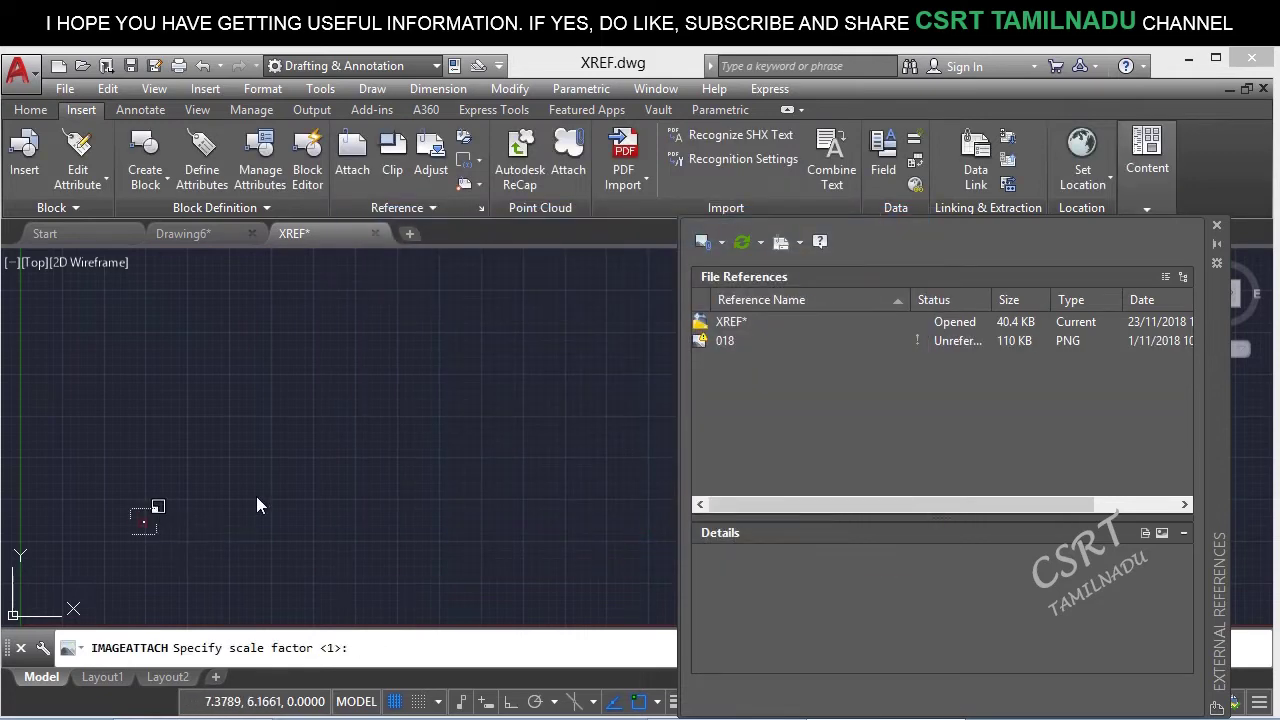
{"action": "left_click", "coordinate": [447, 443]}
{"action": "left_click", "coordinate": [530, 423]}
- Remove the stored path from the 018 image reference via Change Path > Remove Path
{"action": "left_click", "coordinate": [640, 305]}
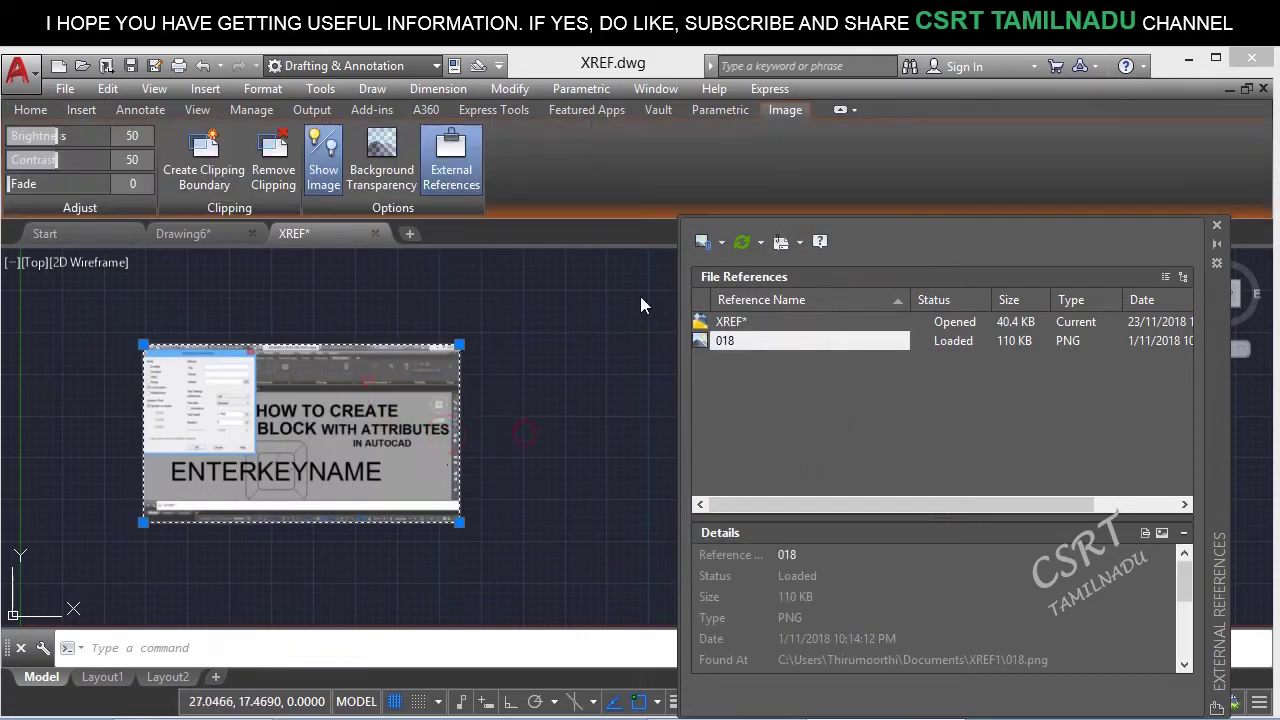
{"action": "left_click", "coordinate": [798, 243]}
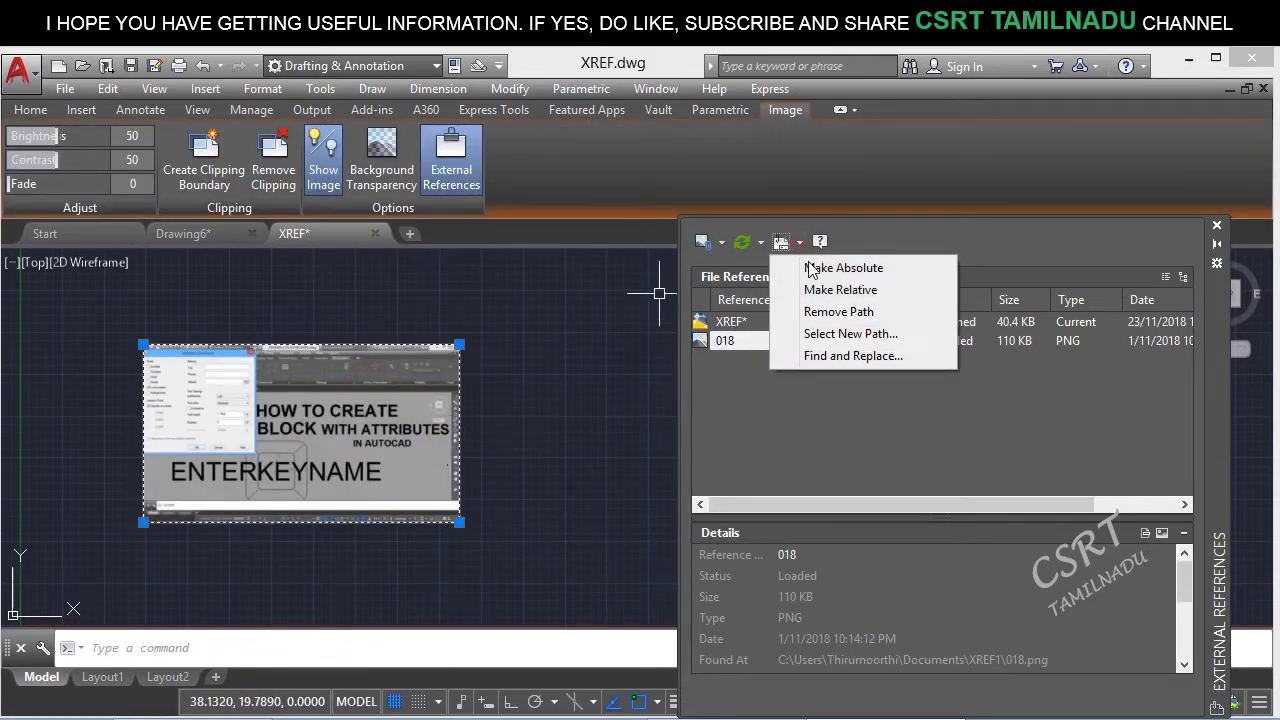
{"action": "left_click", "coordinate": [830, 314]}
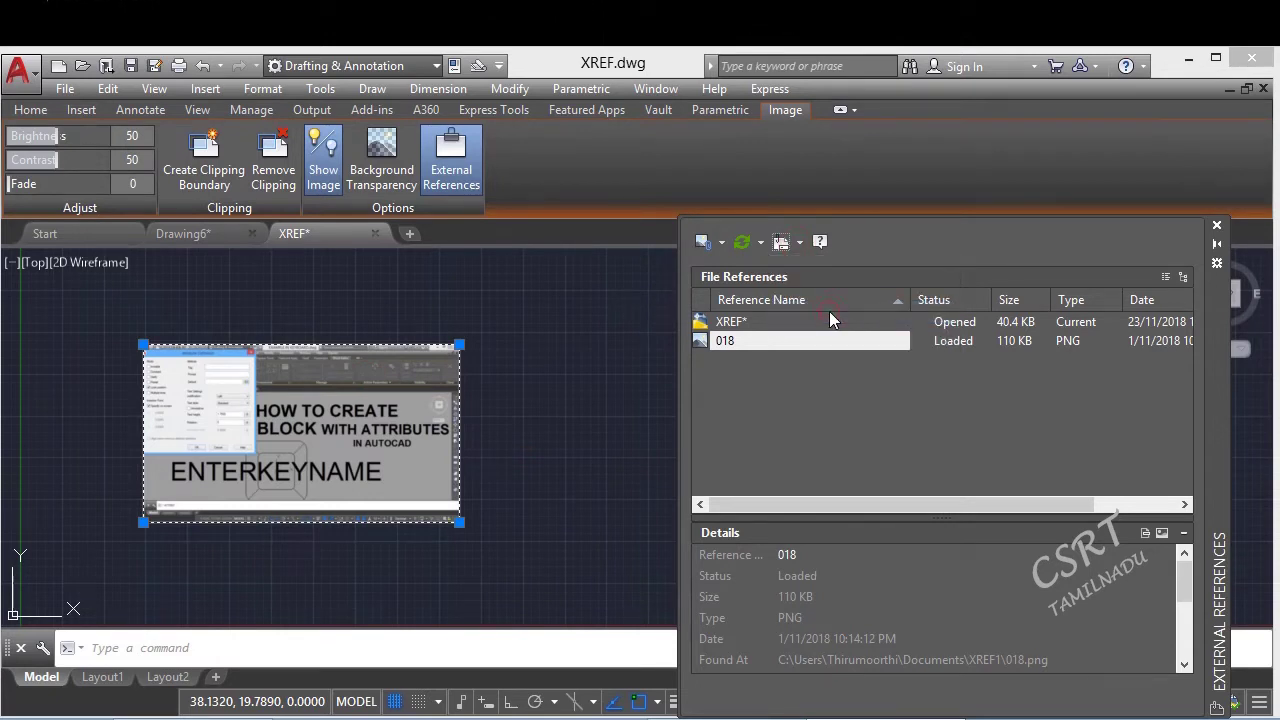
{"action": "left_click", "coordinate": [798, 242]}
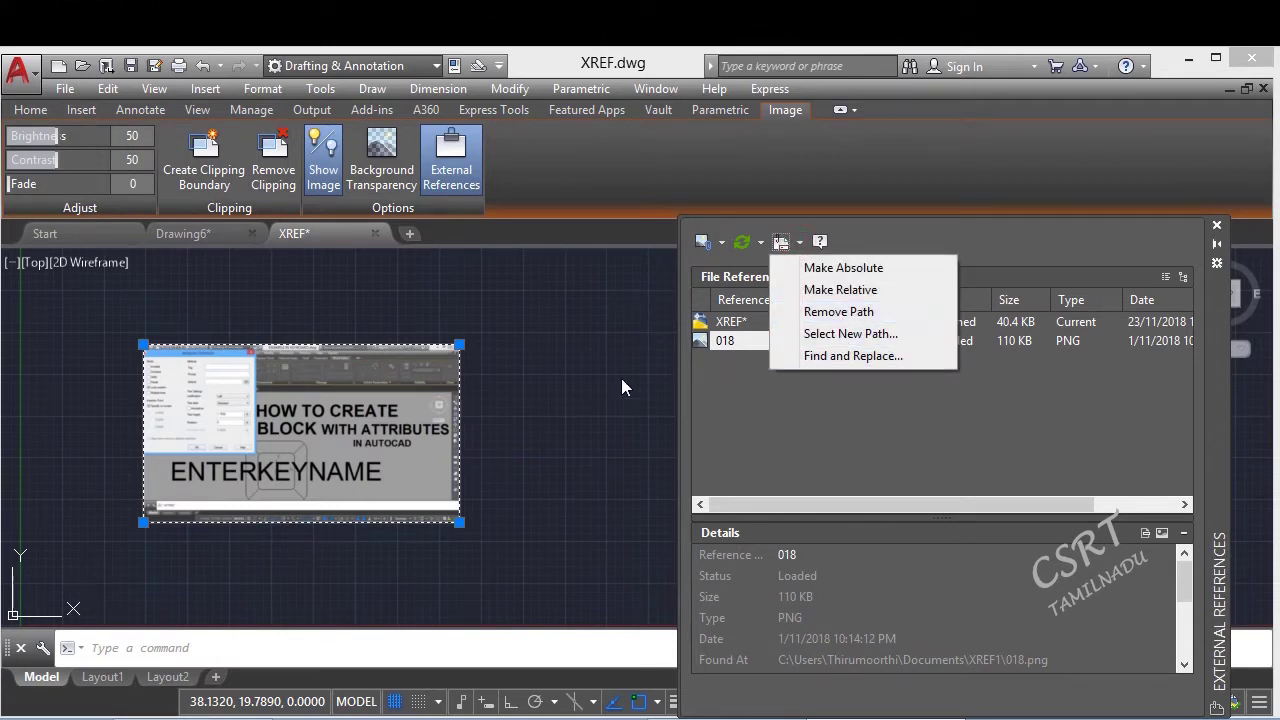
{"action": "left_click", "coordinate": [578, 455]}
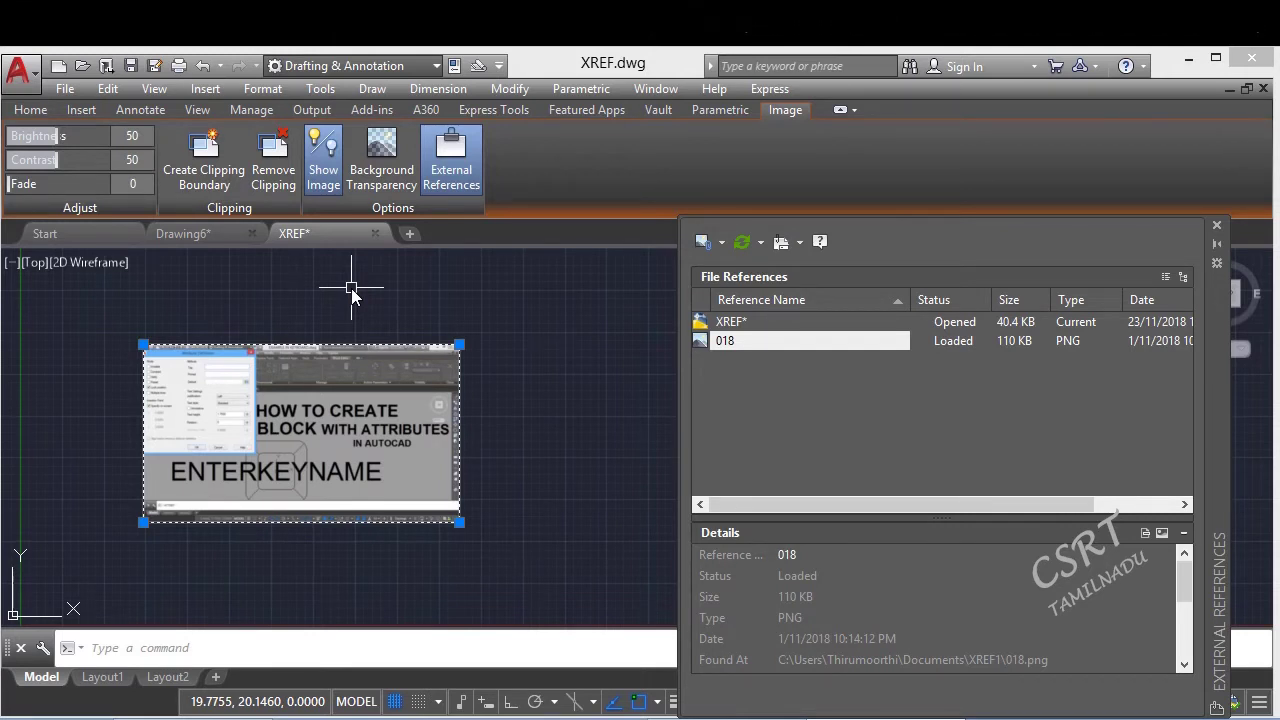
- Save XREF.dwg, then select and deselect the attached image
{"action": "key", "text": "ctrl+s"}
{"action": "left_click", "coordinate": [349, 470]}
{"action": "left_click", "coordinate": [513, 502]}
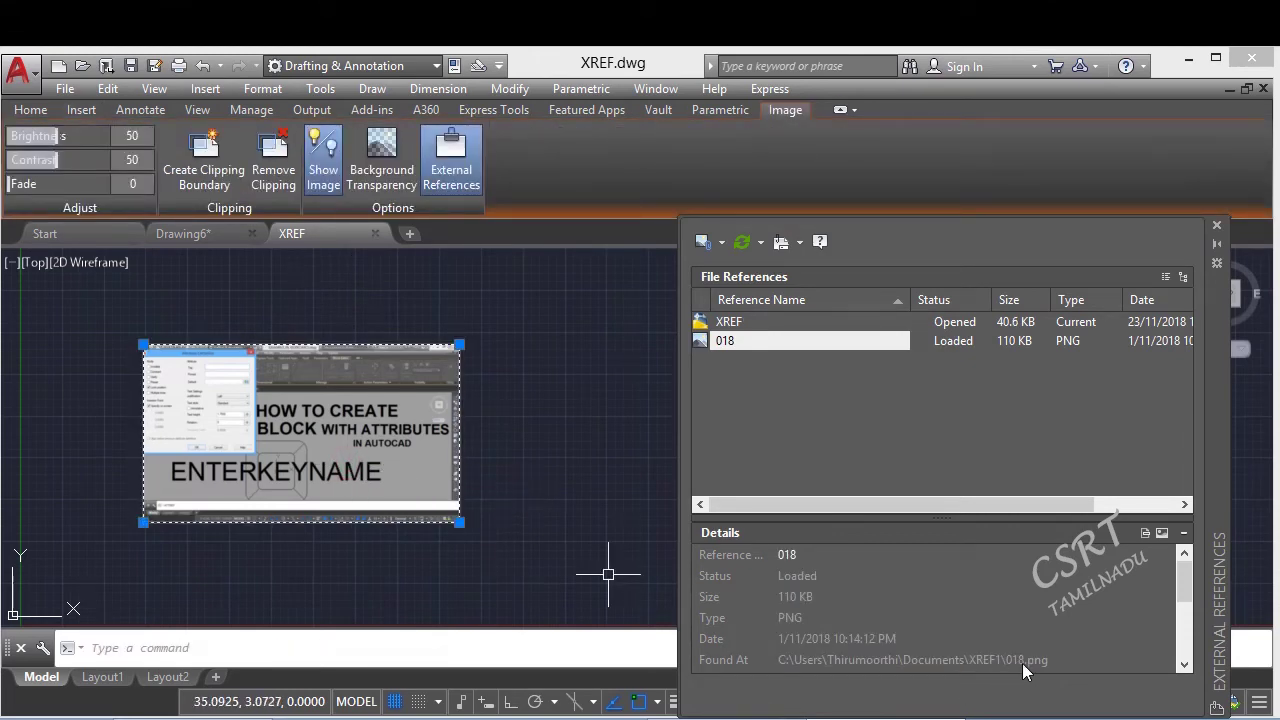
{"action": "key", "text": "Escape"}
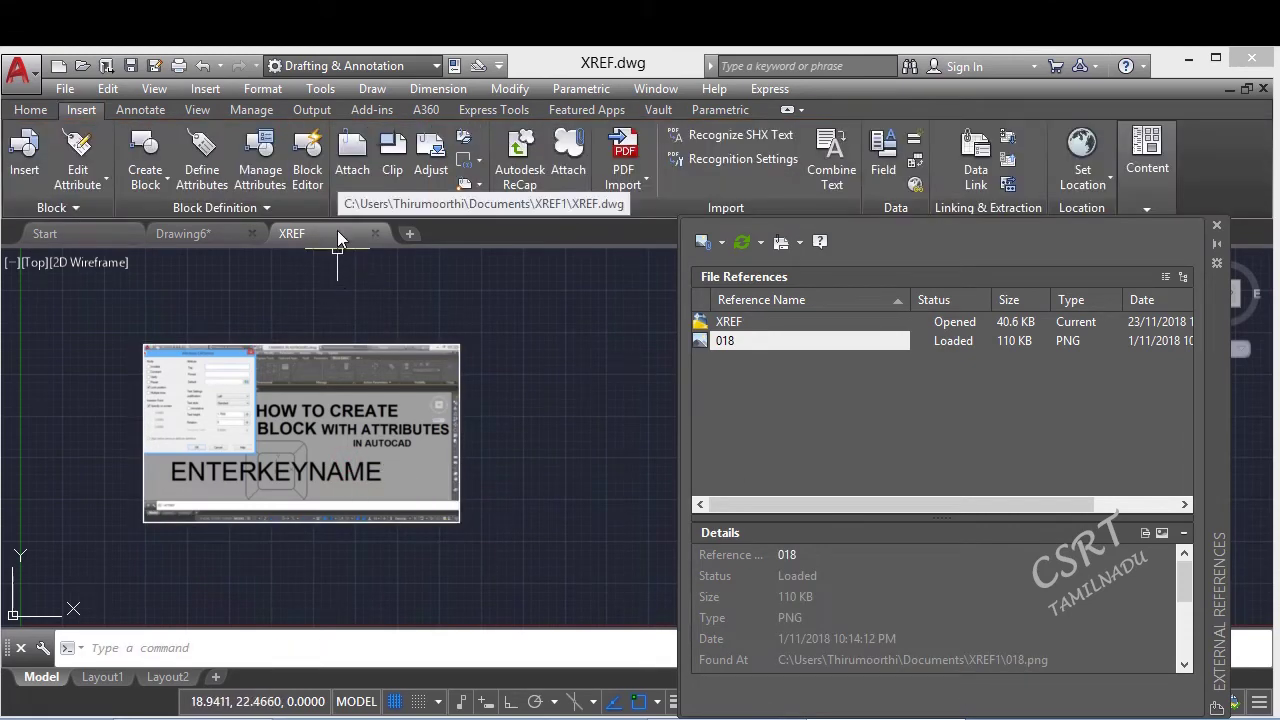
- Close the XREF drawing, whose saved 40.6 KB copy sits in the XREF1 folder beside XREF.bak
{"action": "mouse_move", "coordinate": [338, 236]}
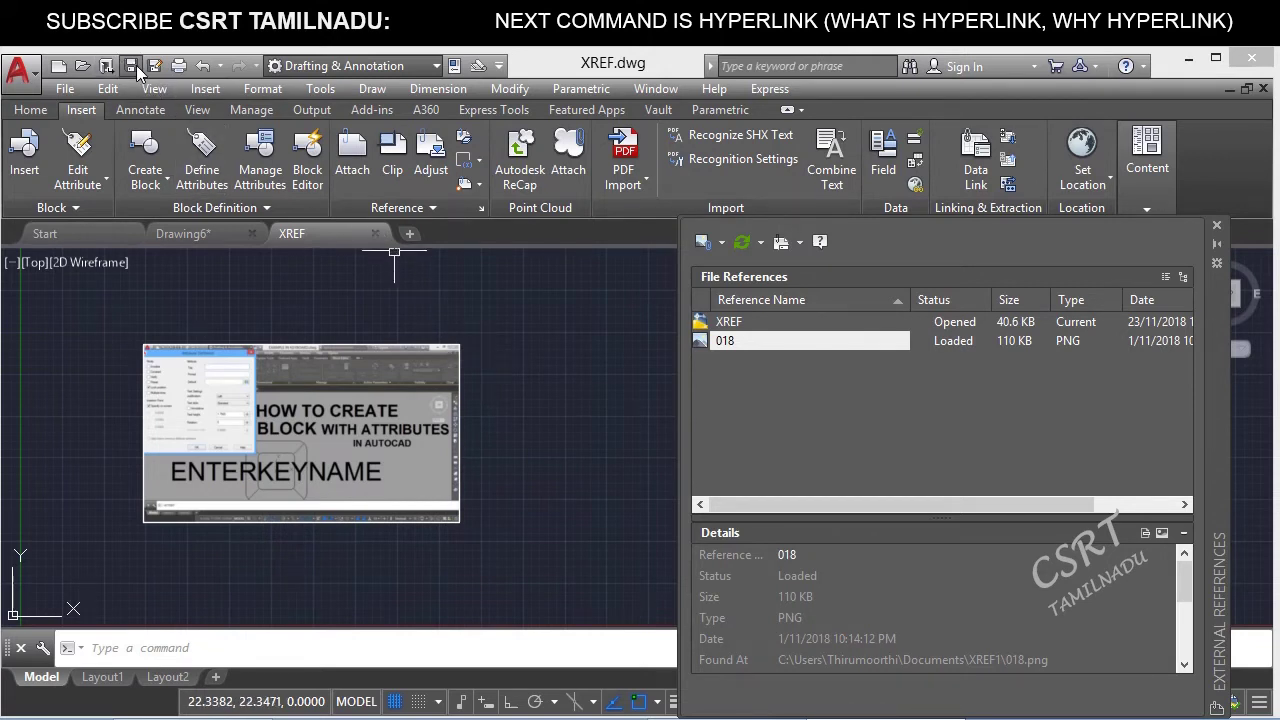
{"action": "left_click", "coordinate": [377, 237]}
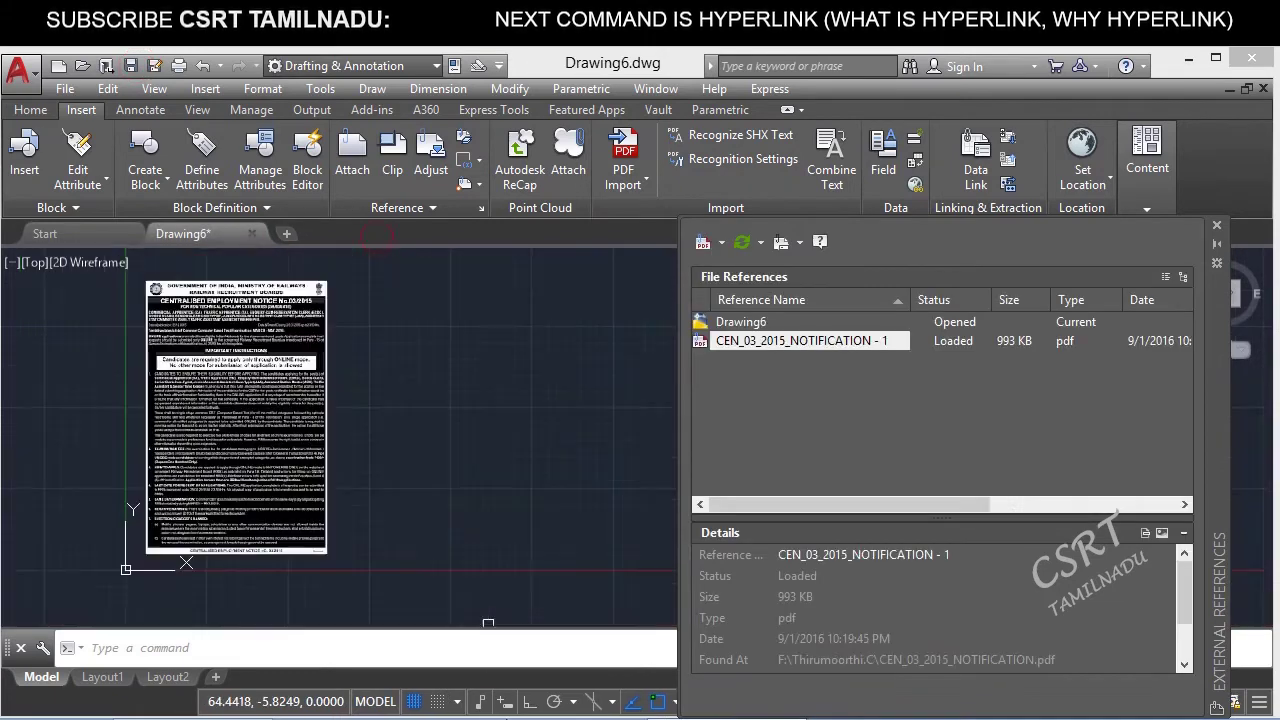
{"action": "left_click", "coordinate": [160, 700]}
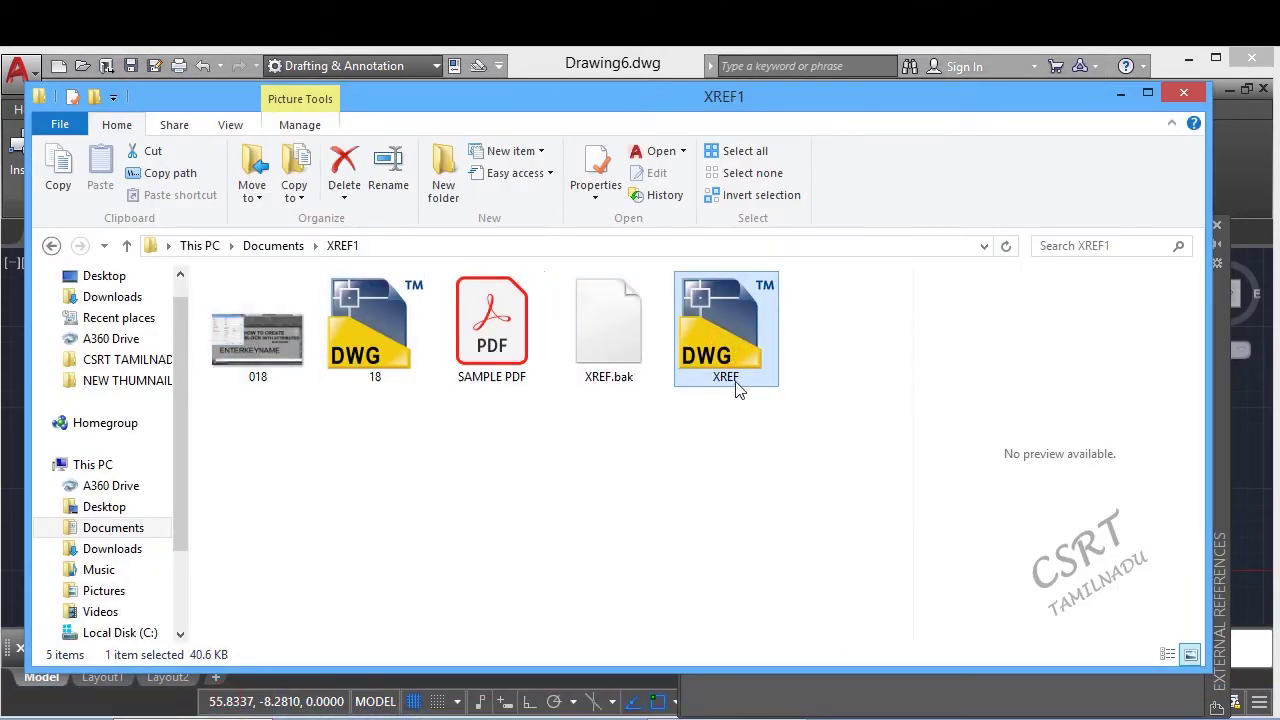
{"action": "key", "text": "alt+Tab"}
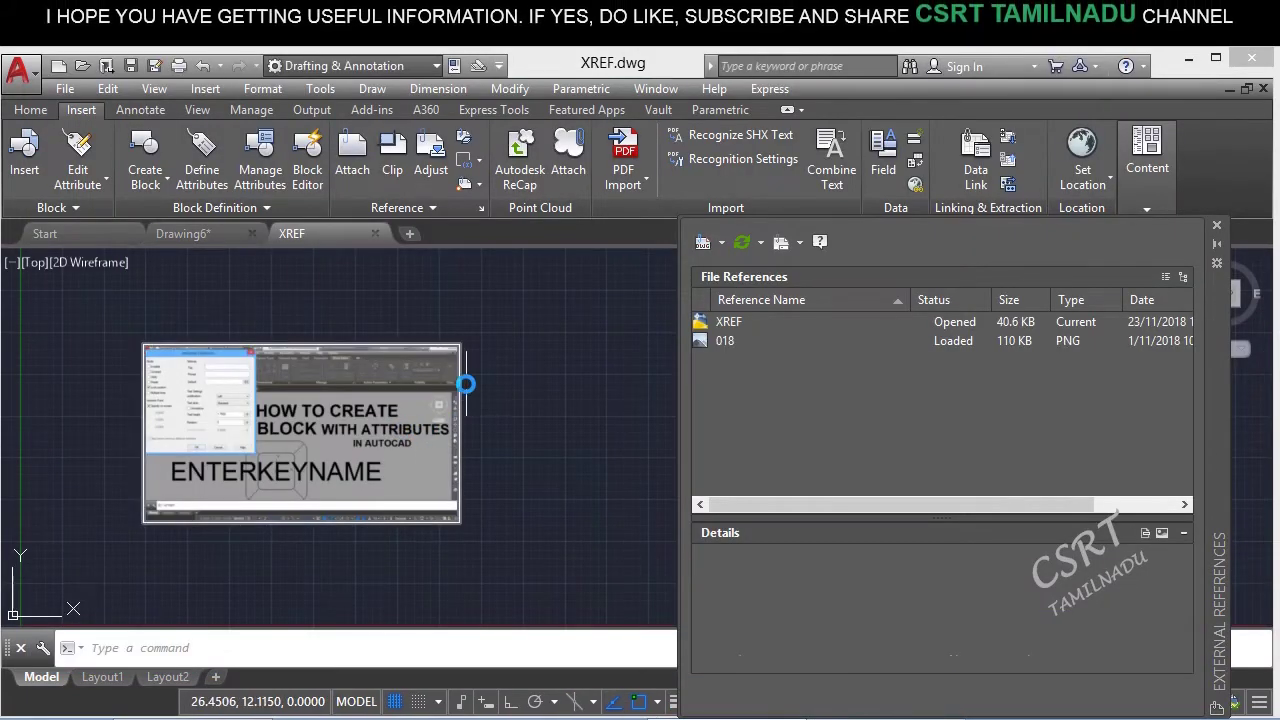
{"action": "left_click", "coordinate": [375, 234]}
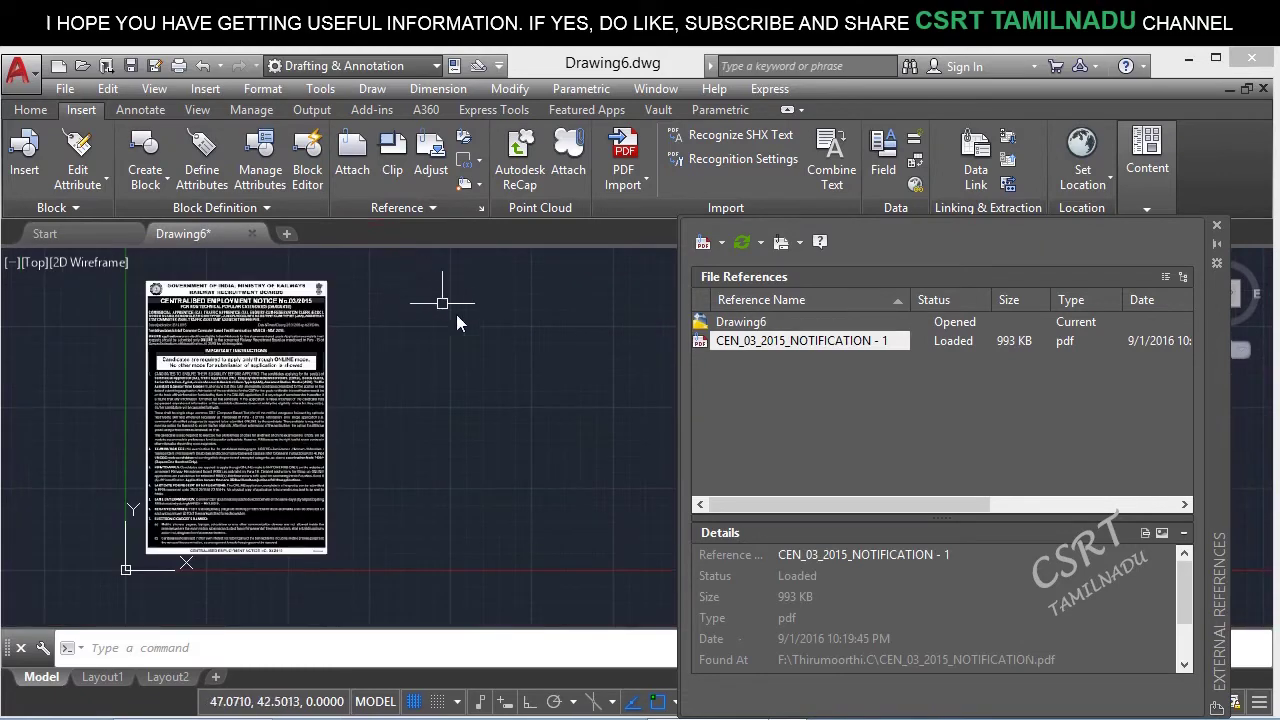
- Cut XREF.dwg from the XREF1 folder
{"action": "mouse_move", "coordinate": [236, 716]}
{"action": "left_click", "coordinate": [200, 708]}
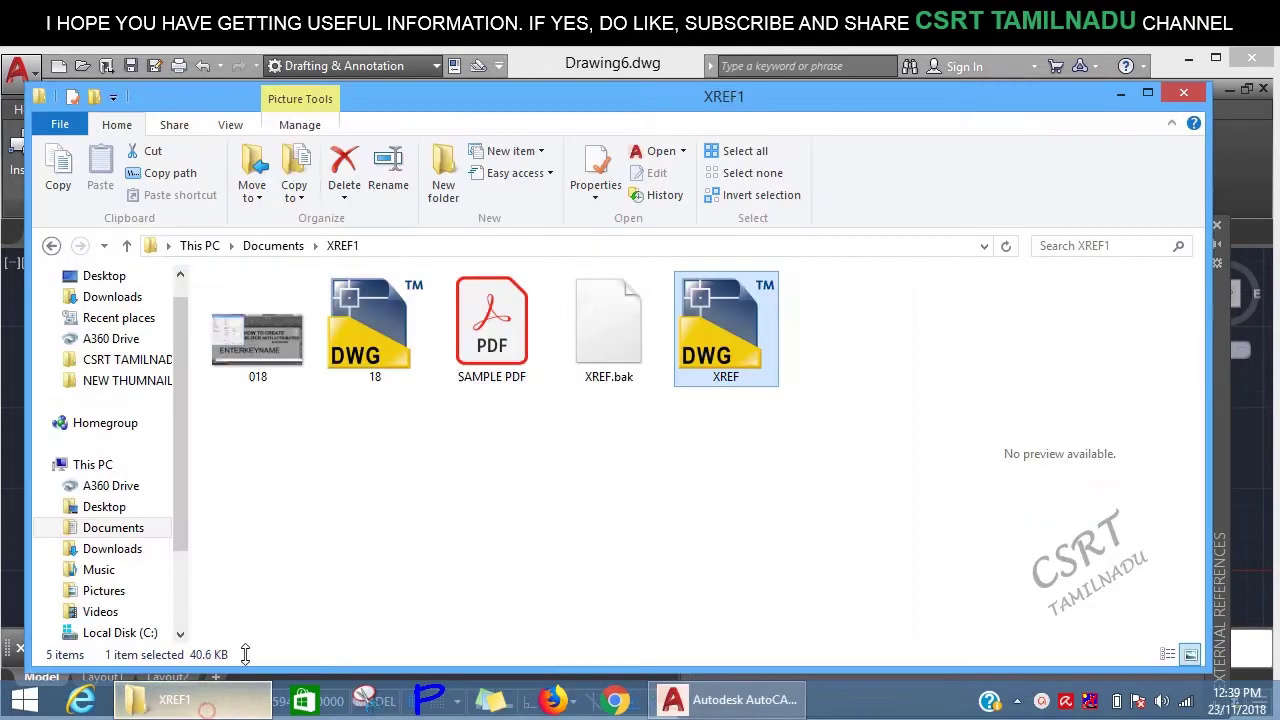
{"action": "left_click", "coordinate": [420, 448]}
{"action": "left_click", "coordinate": [719, 321]}
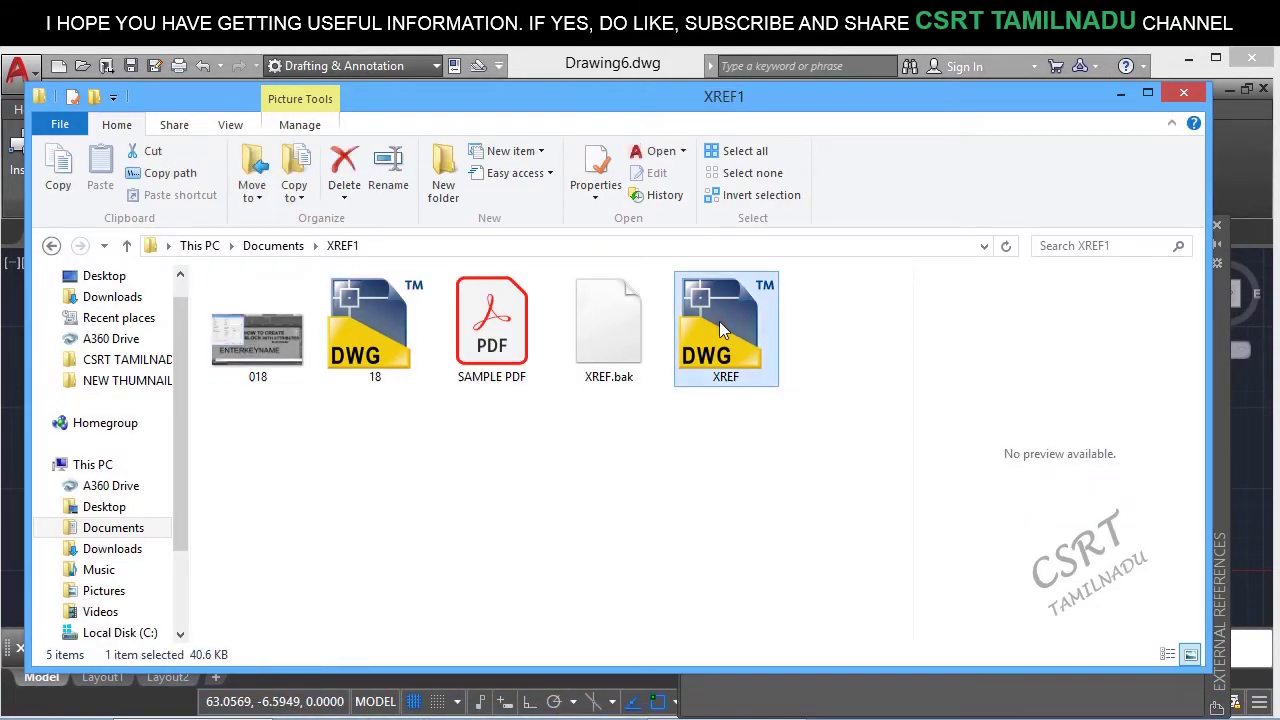
{"action": "right_click", "coordinate": [719, 321]}
{"action": "left_click", "coordinate": [776, 582]}
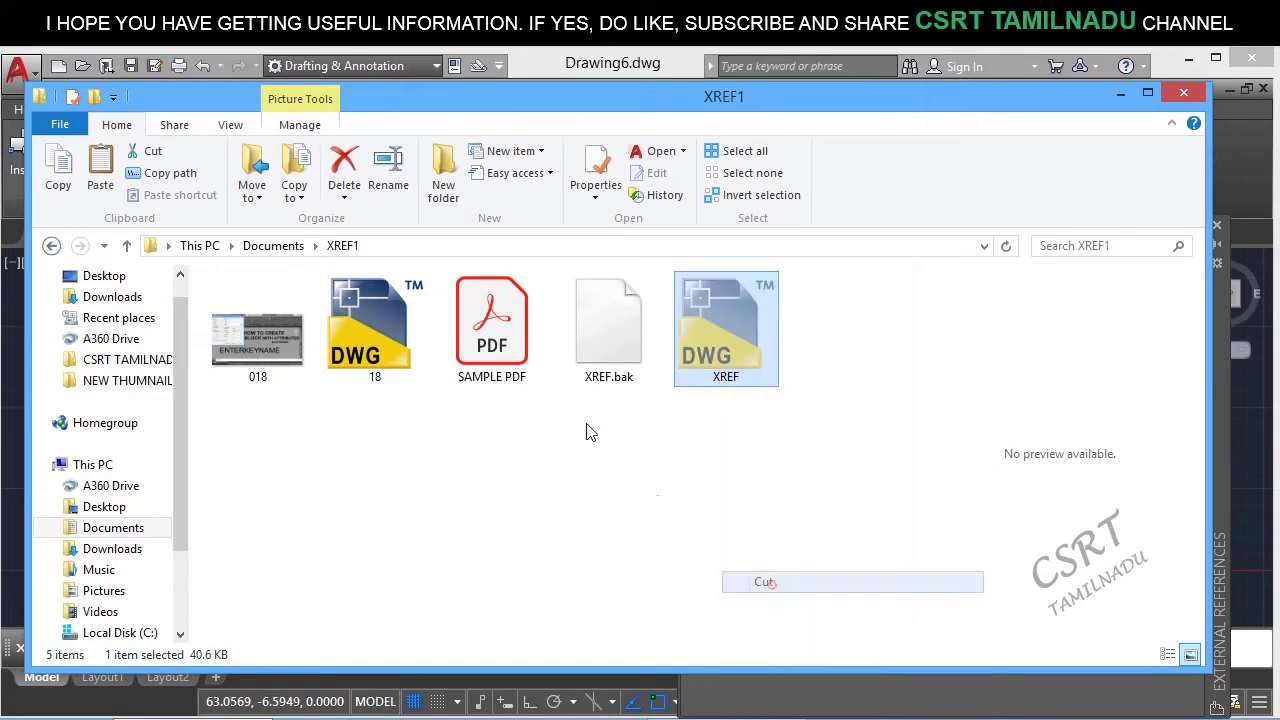
- Paste XREF.dwg into Documents\XREF2 and open it from there
{"action": "left_click", "coordinate": [280, 246]}
{"action": "scroll", "coordinate": [277, 611], "scroll_direction": "down", "scroll_amount": 1}
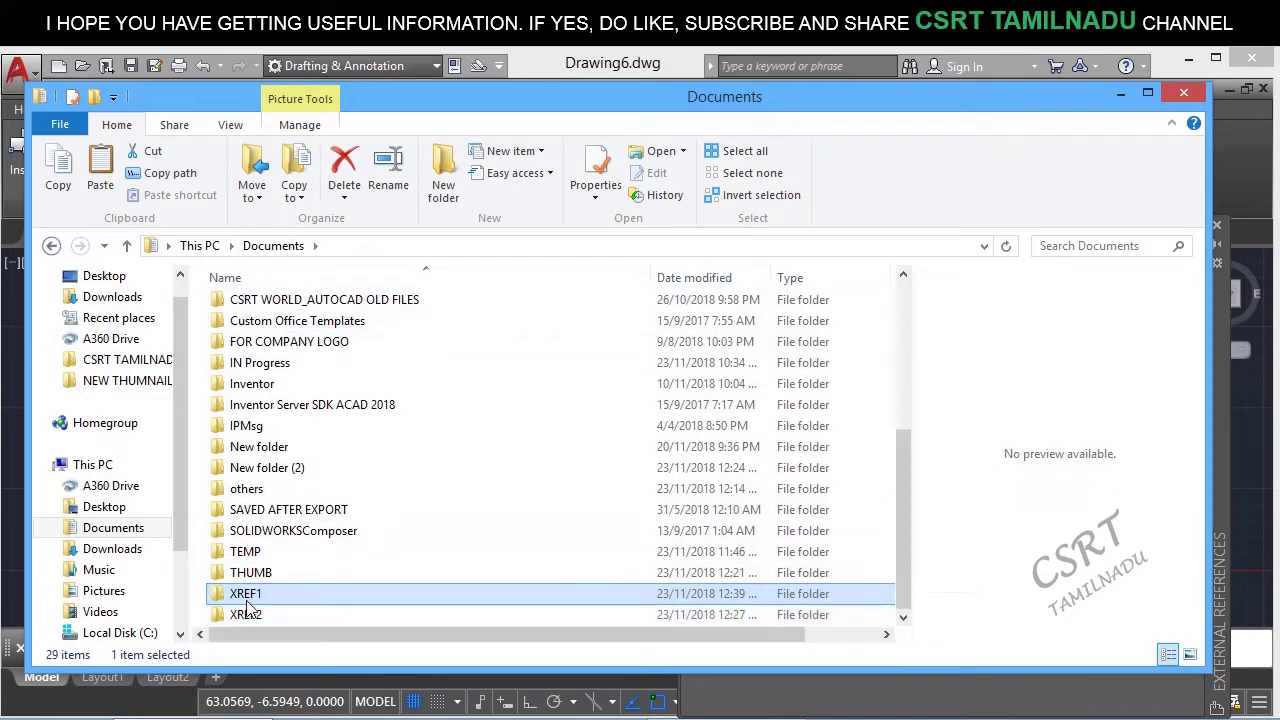
{"action": "double_click", "coordinate": [242, 615]}
{"action": "right_click", "coordinate": [293, 421]}
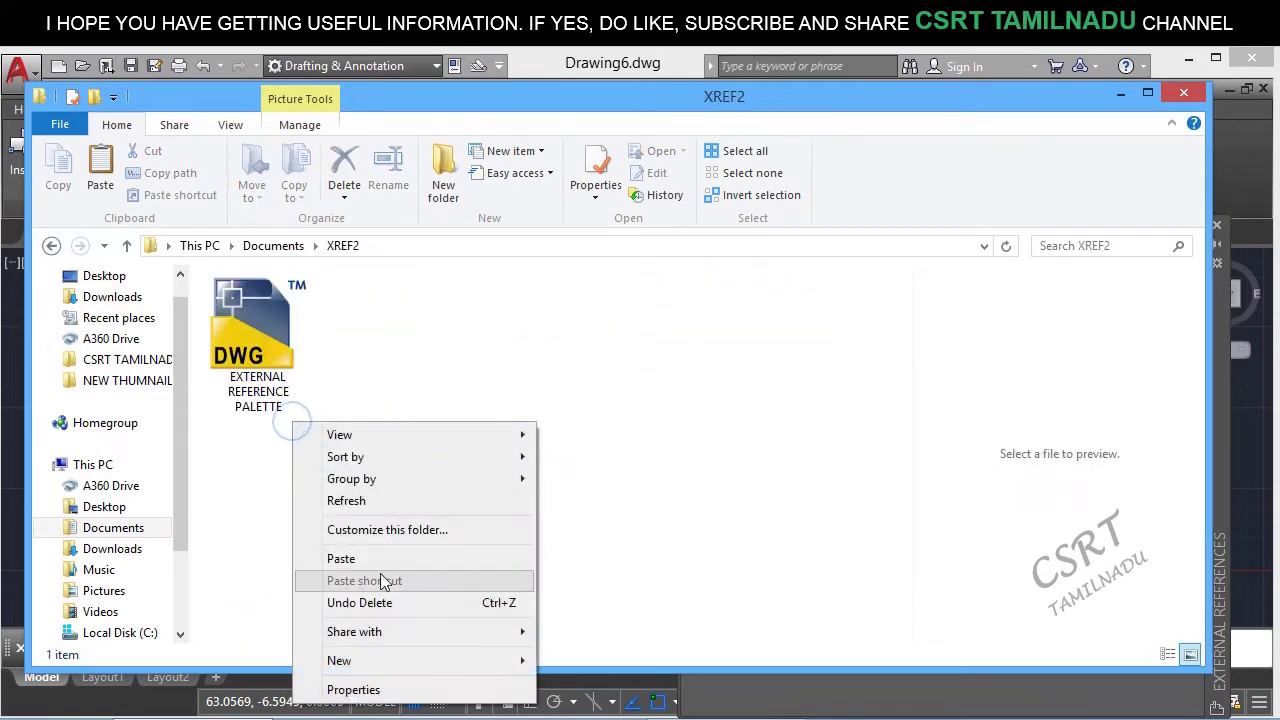
{"action": "left_click", "coordinate": [392, 555]}
{"action": "double_click", "coordinate": [400, 365]}
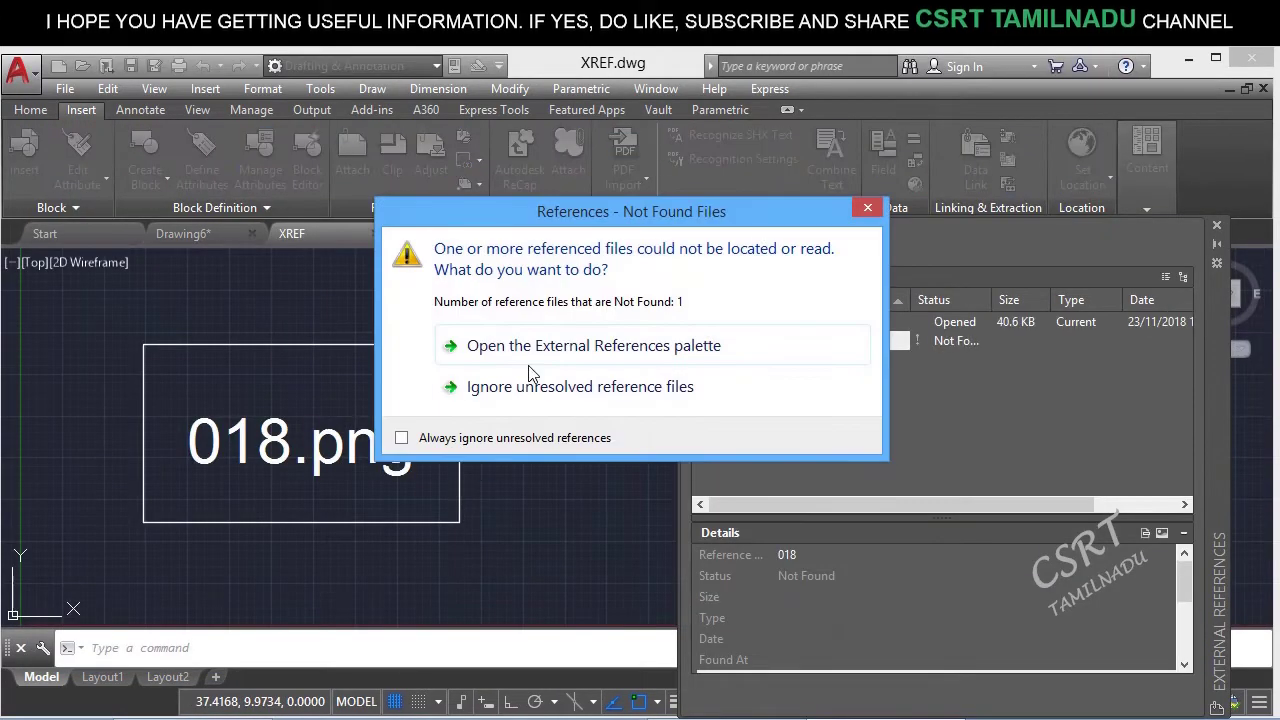
- Dismiss the Not Found Files warning so image 018 shows as Not Found, then show XREF2
{"action": "left_click", "coordinate": [868, 209]}
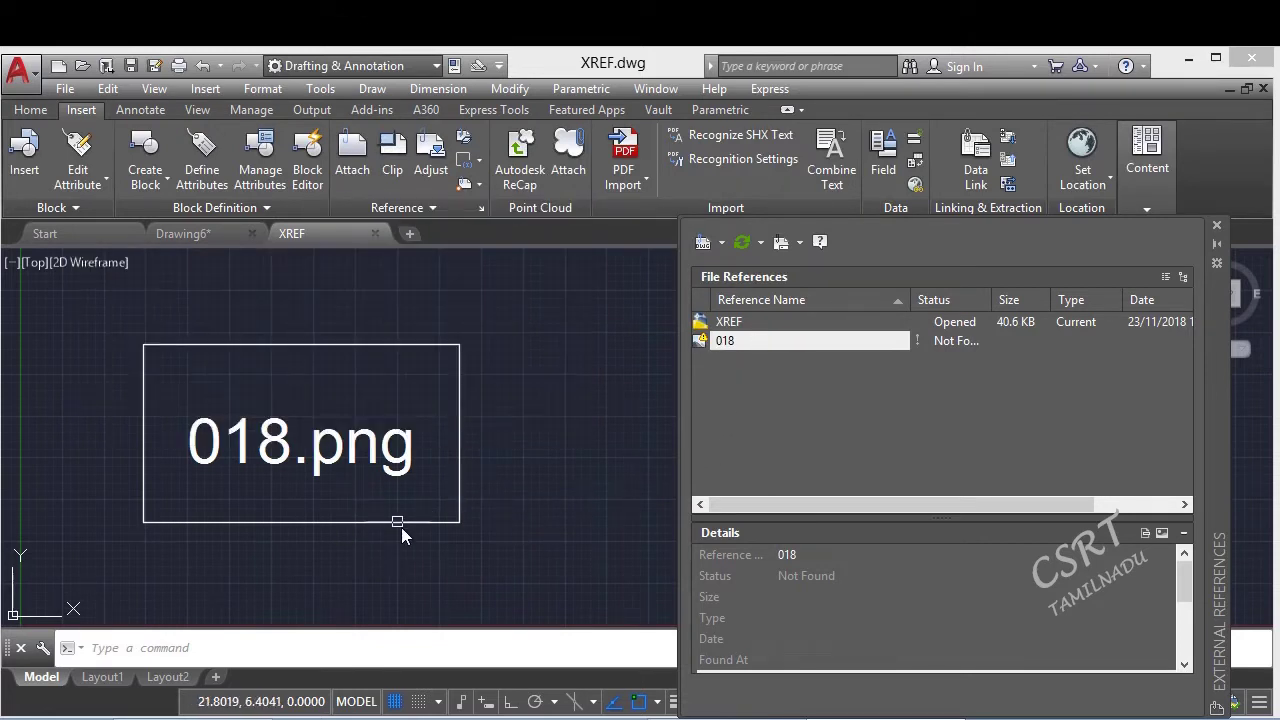
{"action": "mouse_move", "coordinate": [332, 235]}
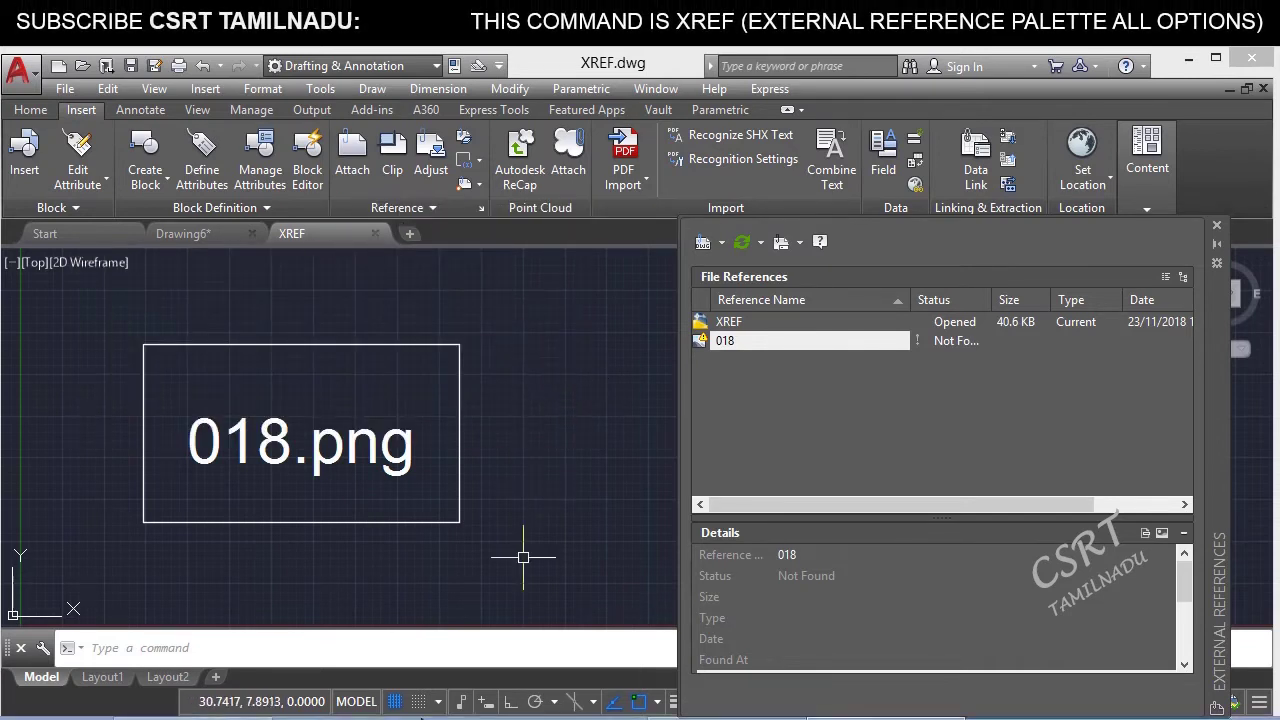
{"action": "left_click", "coordinate": [190, 700]}
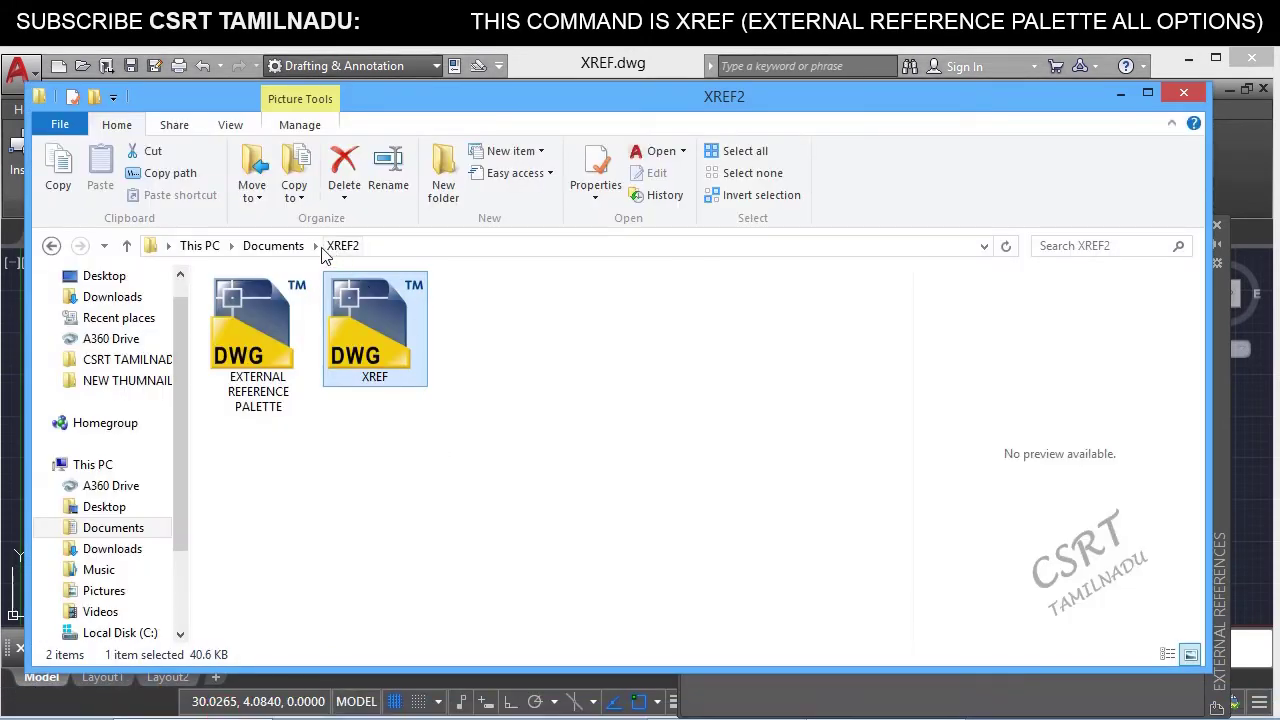
- Browse Documents to XREF1 and then XREF2 to open EXTERNAL REFERENCE PALETTE.dwg
{"action": "left_click", "coordinate": [276, 250]}
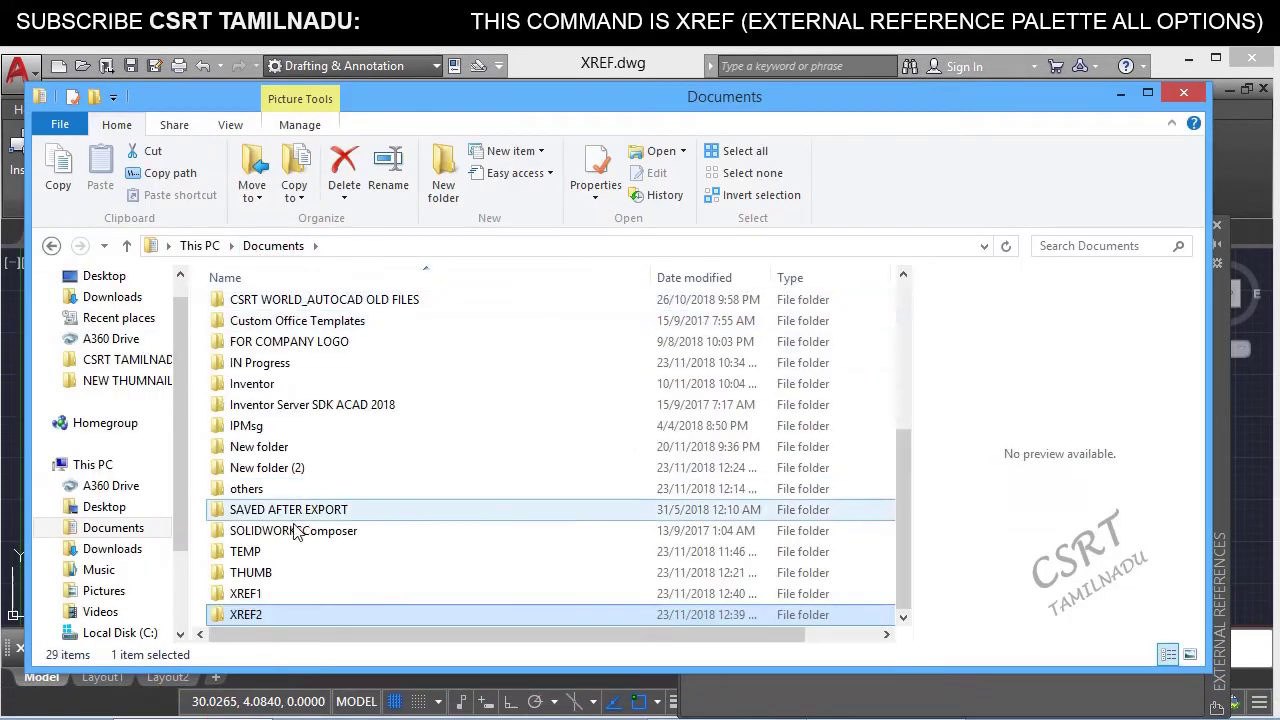
{"action": "double_click", "coordinate": [250, 606]}
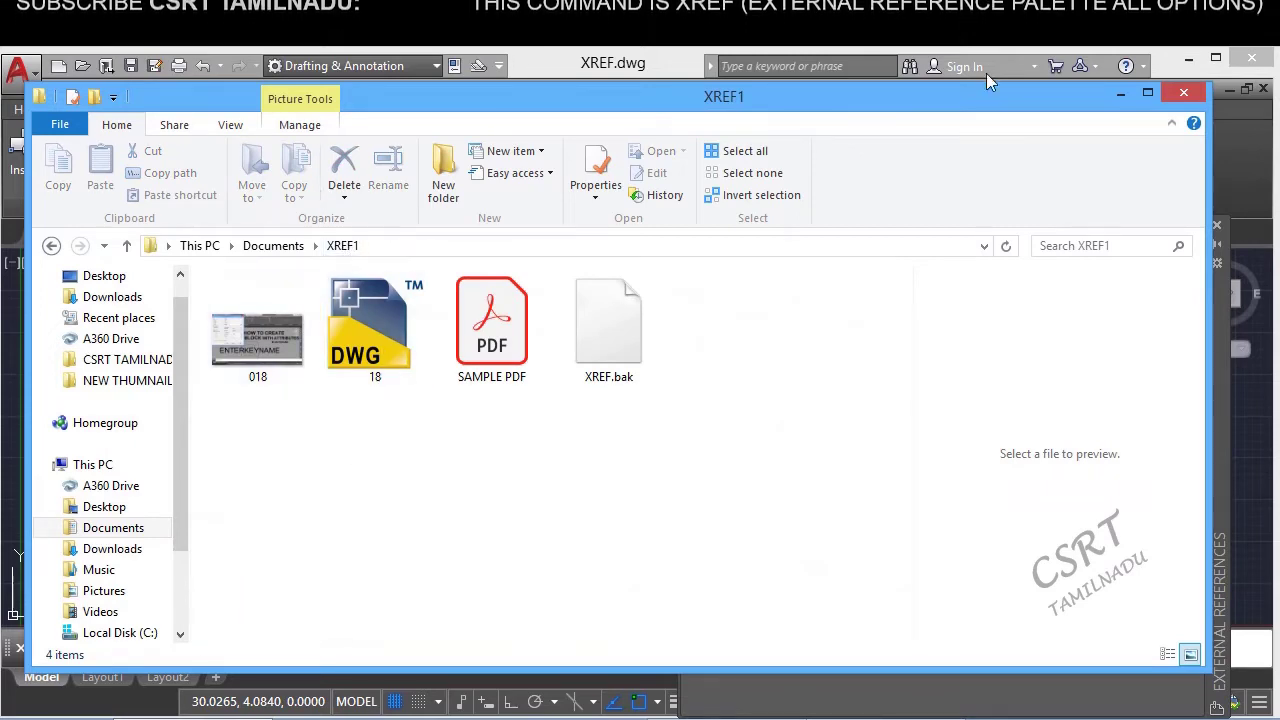
{"action": "left_click", "coordinate": [1137, 97]}
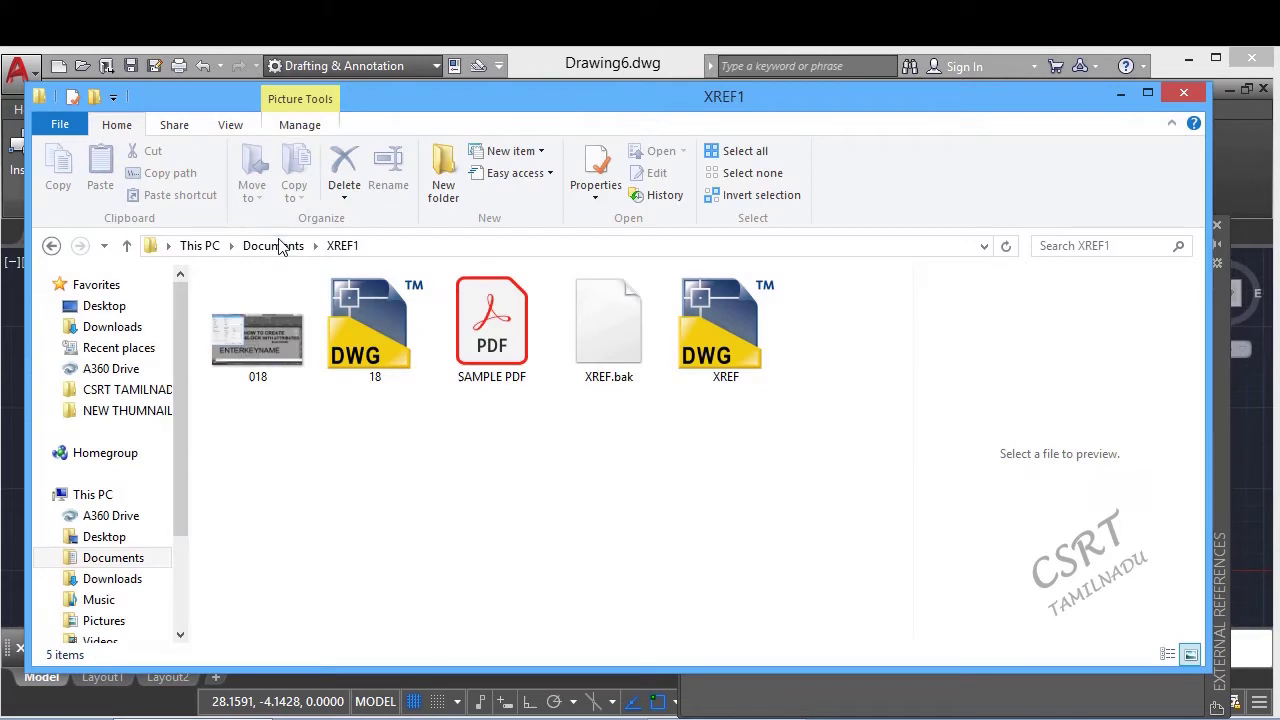
{"action": "left_click", "coordinate": [280, 247]}
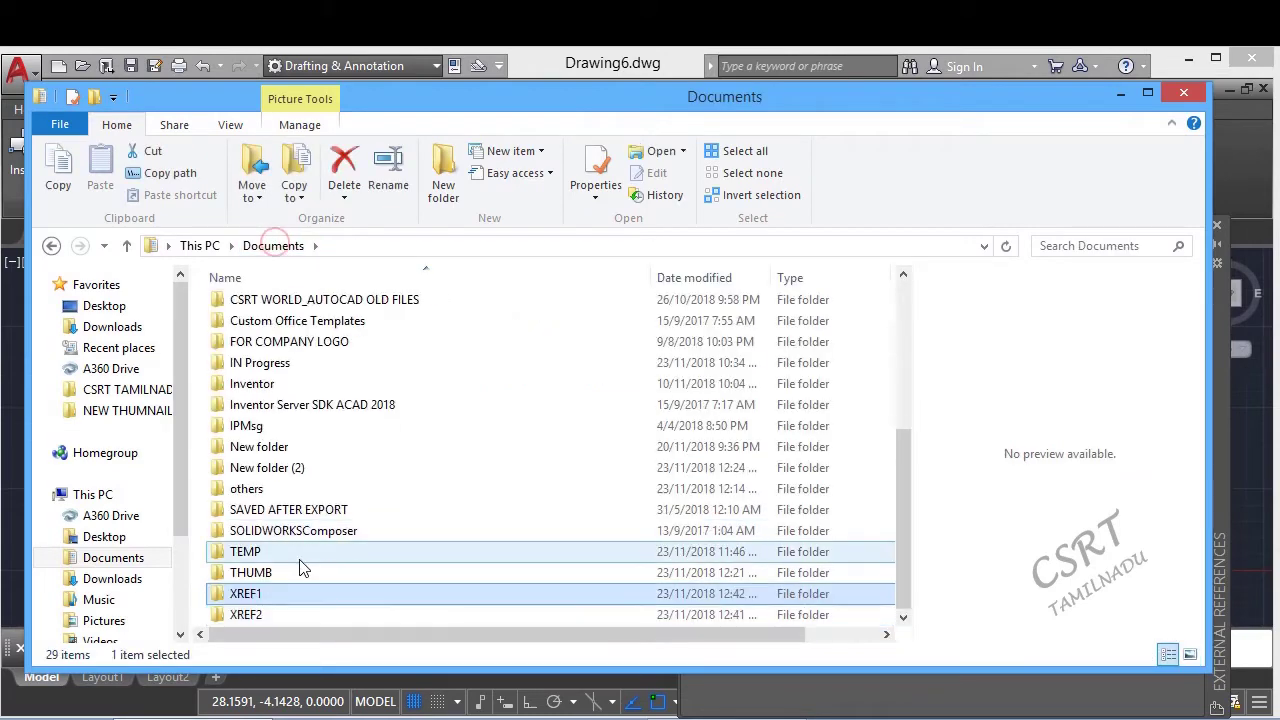
{"action": "double_click", "coordinate": [250, 618]}
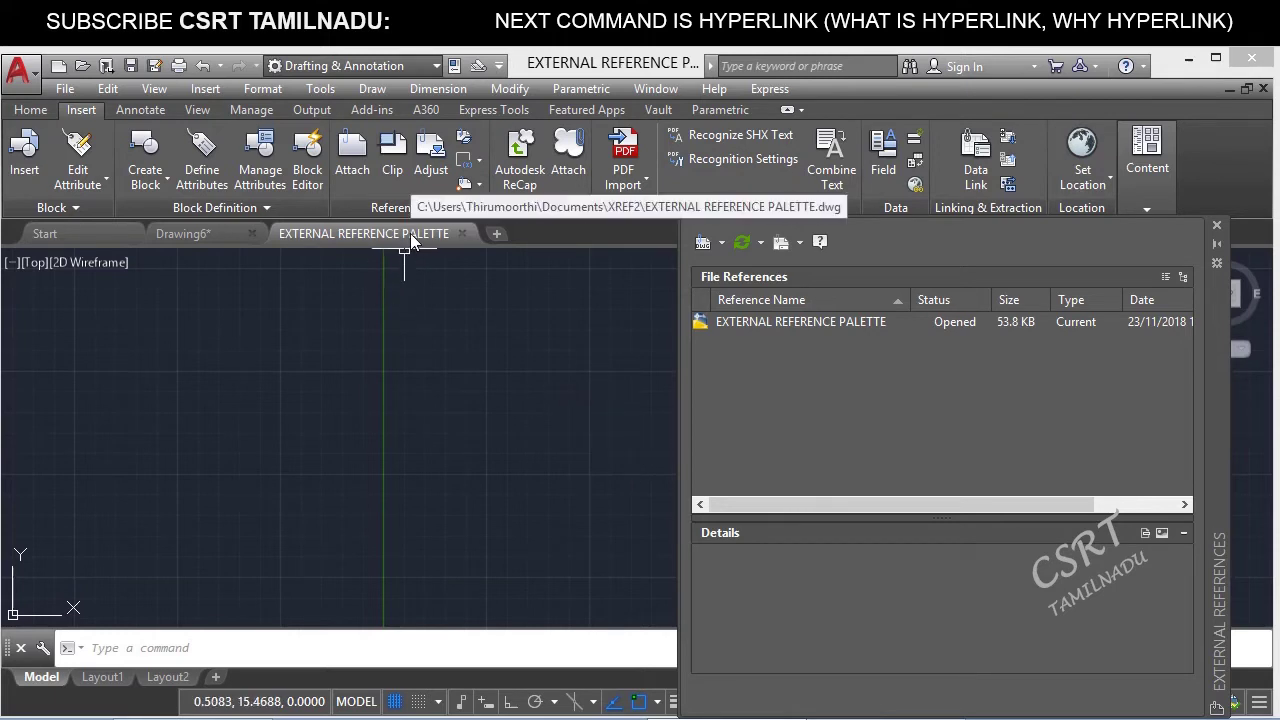
- Move File Explorer from XREF2 to Documents\XREF1, then close the Explorer window
{"action": "mouse_move", "coordinate": [410, 233]}
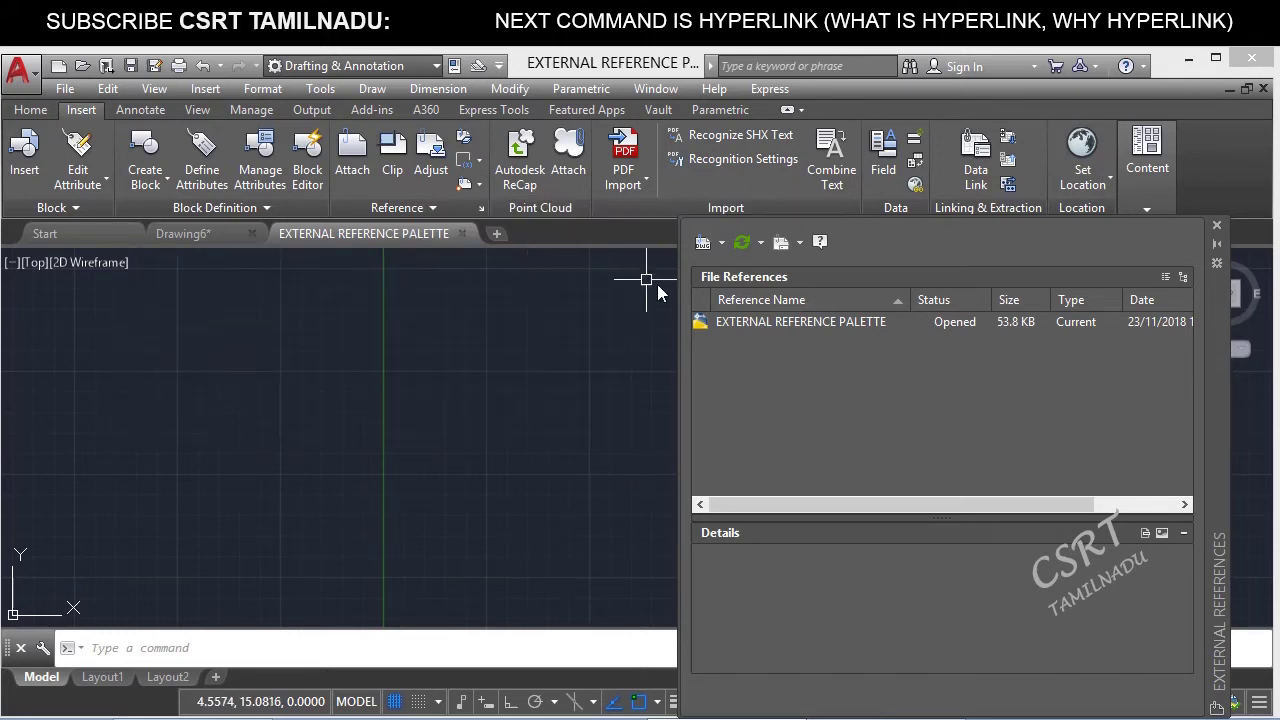
{"action": "left_click", "coordinate": [158, 710]}
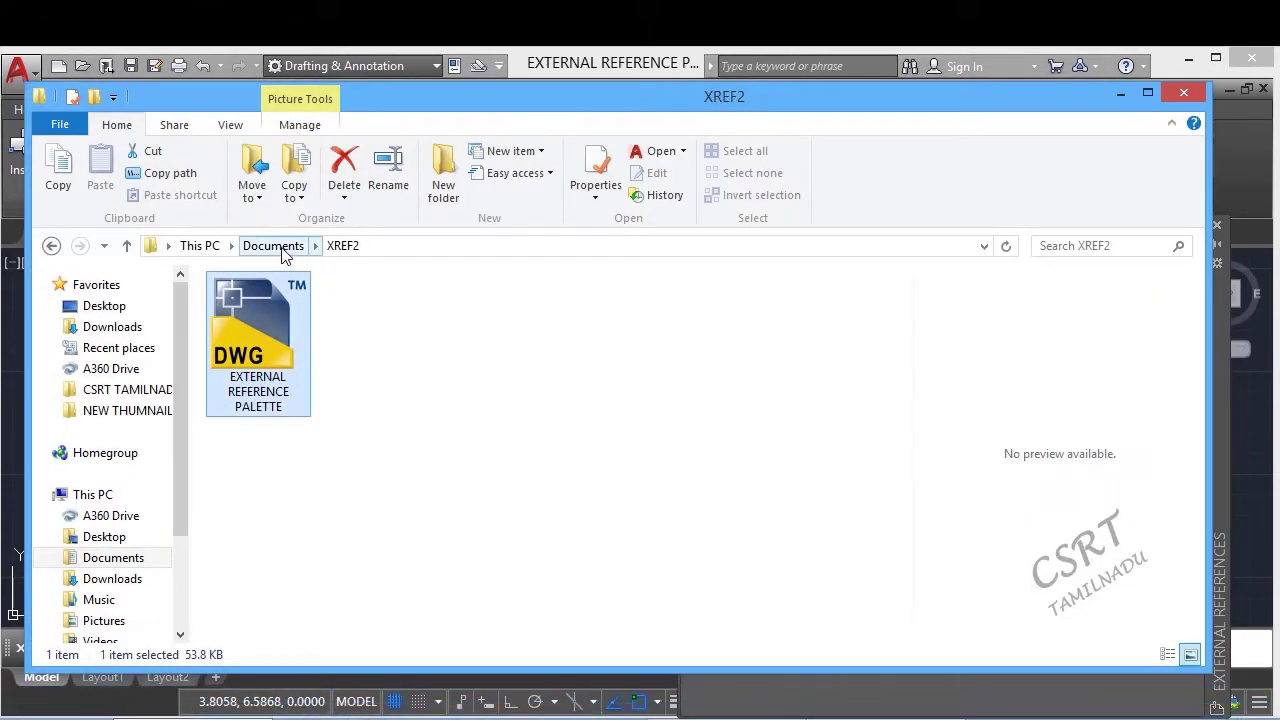
{"action": "left_click", "coordinate": [283, 249]}
{"action": "double_click", "coordinate": [270, 598]}
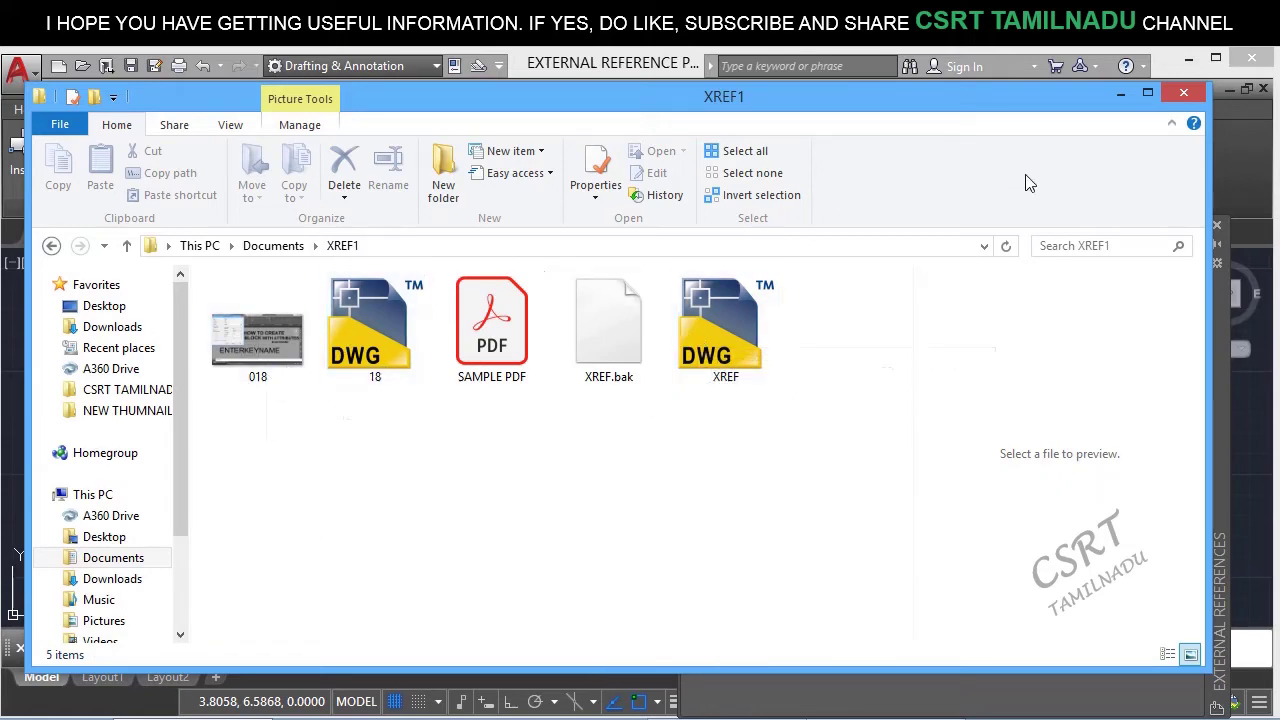
{"action": "left_click", "coordinate": [1180, 90]}
- Attach the 018 PNG image and place it with a picked insertion point and scale
{"action": "left_click", "coordinate": [719, 243]}
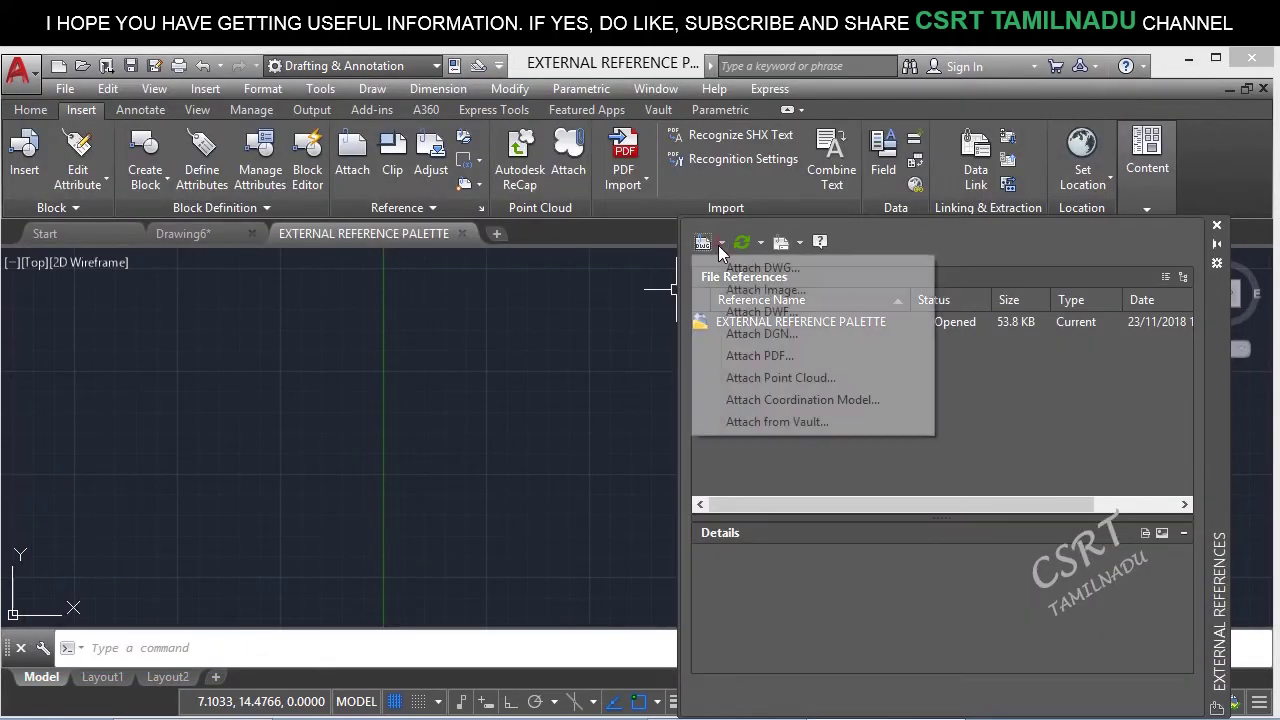
{"action": "left_click", "coordinate": [745, 290]}
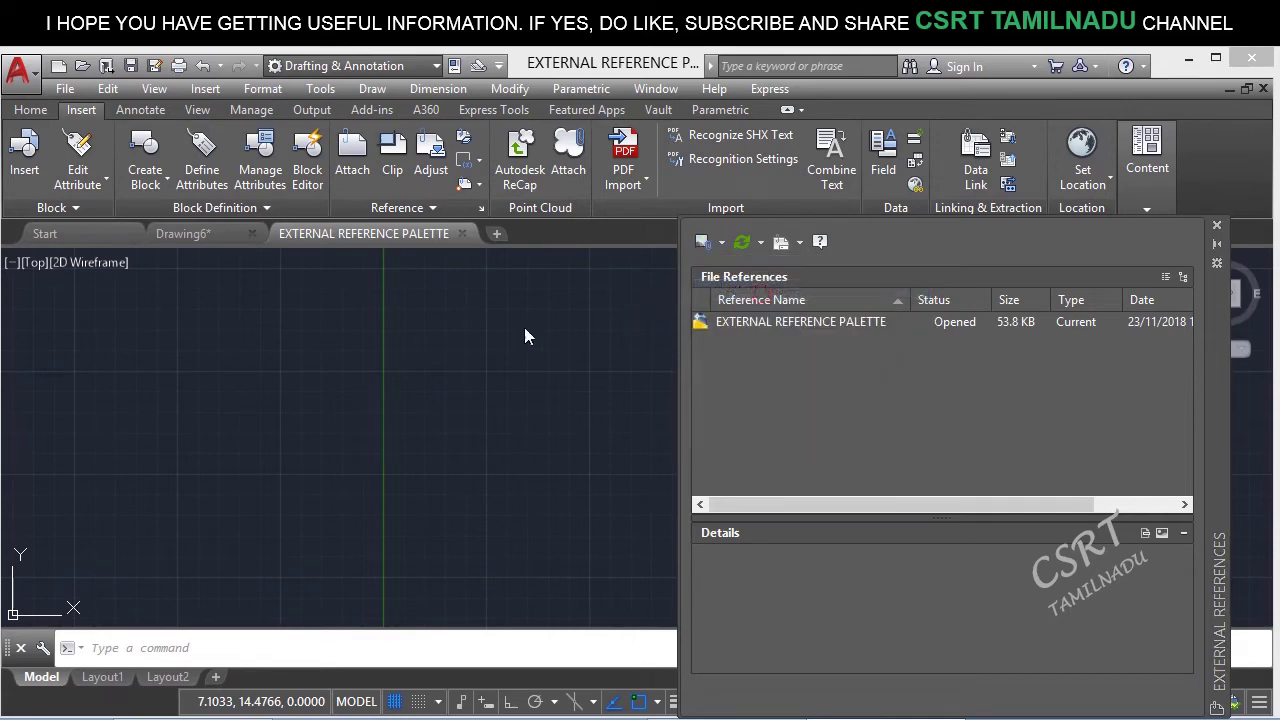
{"action": "double_click", "coordinate": [415, 192]}
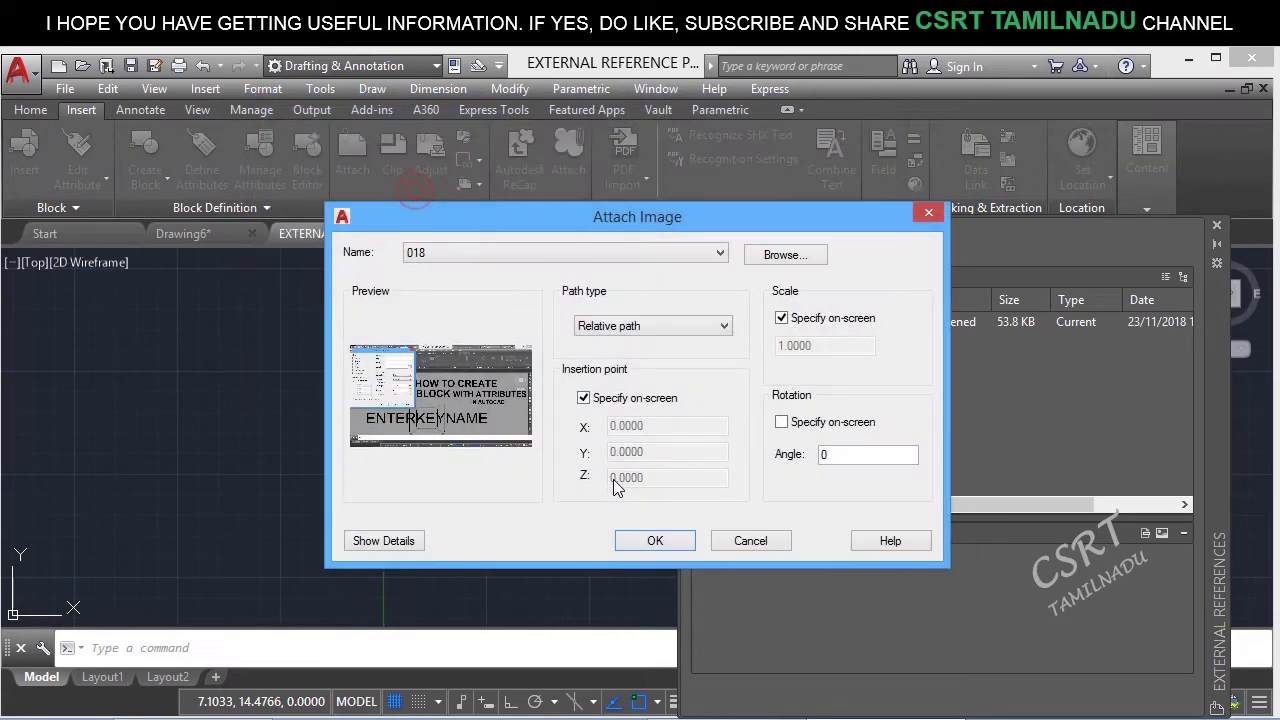
{"action": "left_click", "coordinate": [655, 540]}
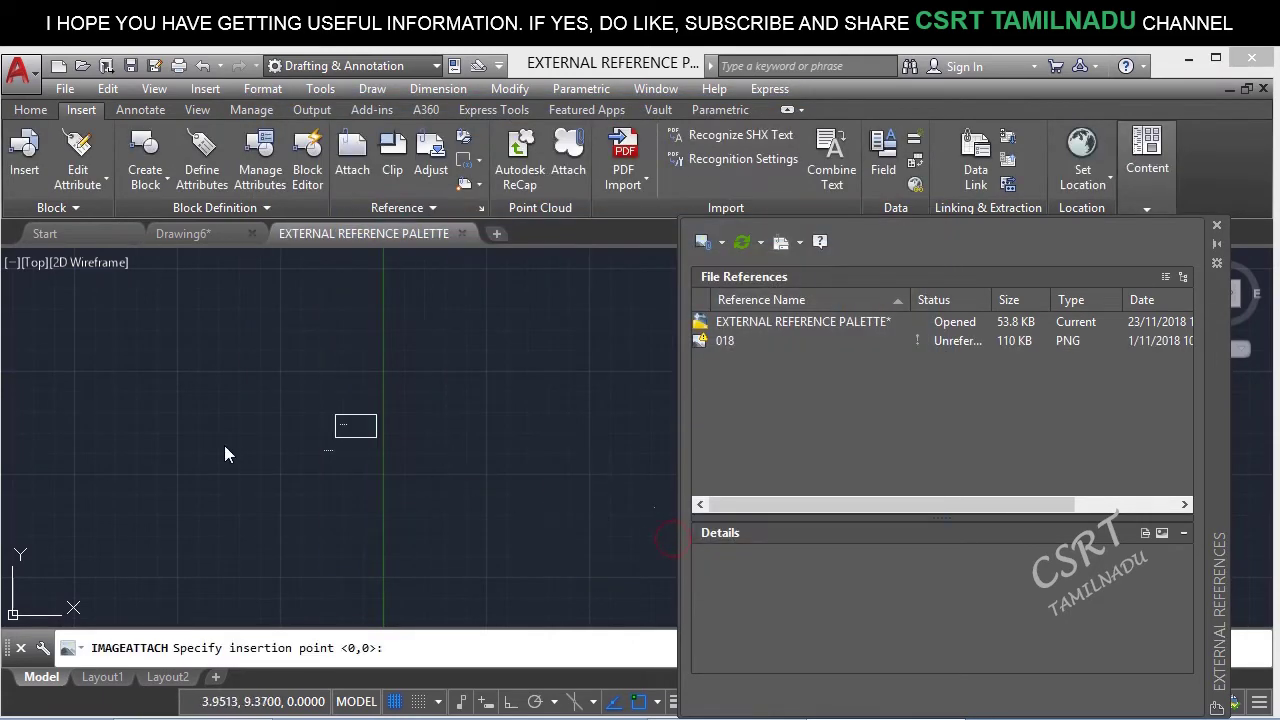
{"action": "left_click", "coordinate": [150, 523]}
{"action": "left_click", "coordinate": [369, 452]}
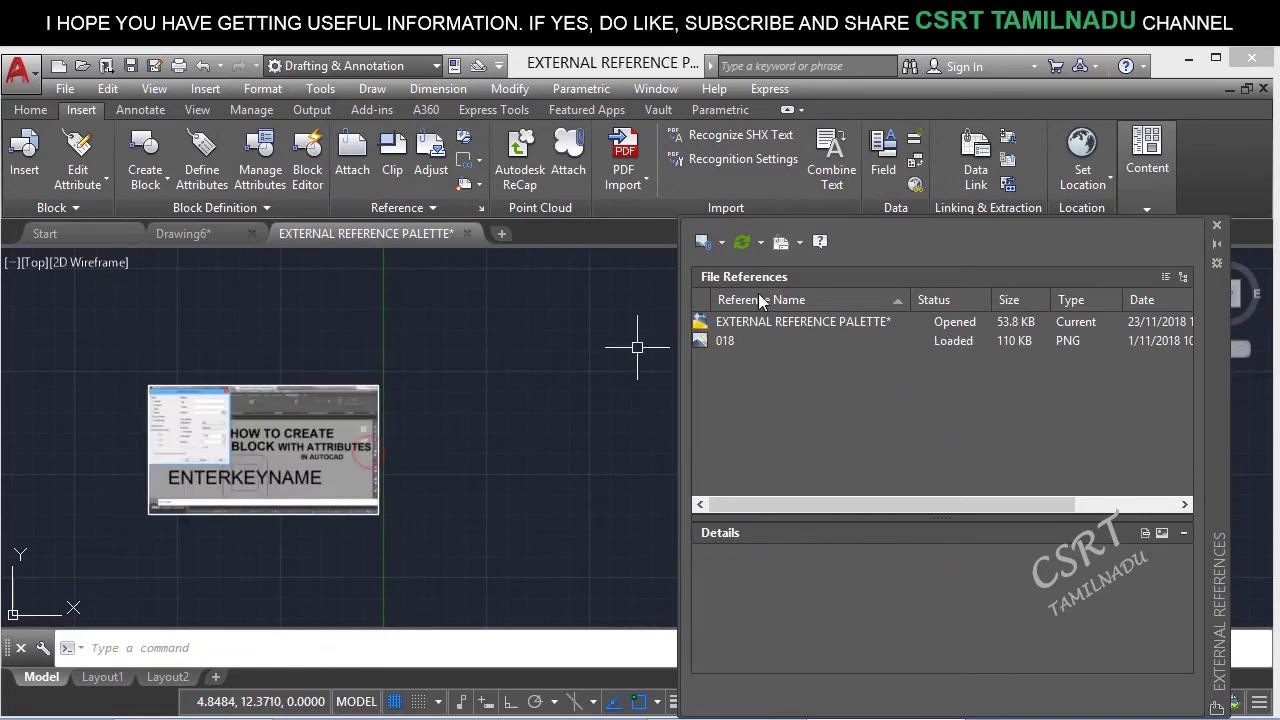
- Make the 018 image reference path relative
{"action": "left_click", "coordinate": [720, 341]}
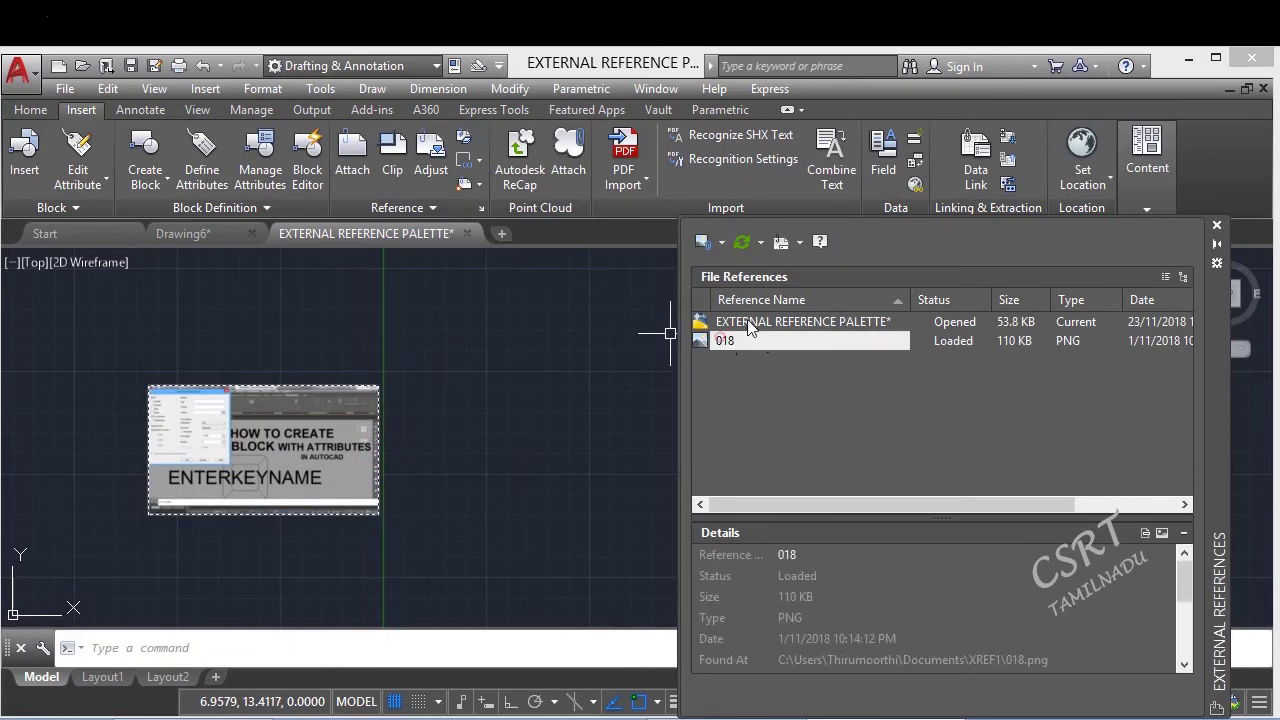
{"action": "left_click", "coordinate": [799, 242]}
{"action": "left_click", "coordinate": [818, 291]}
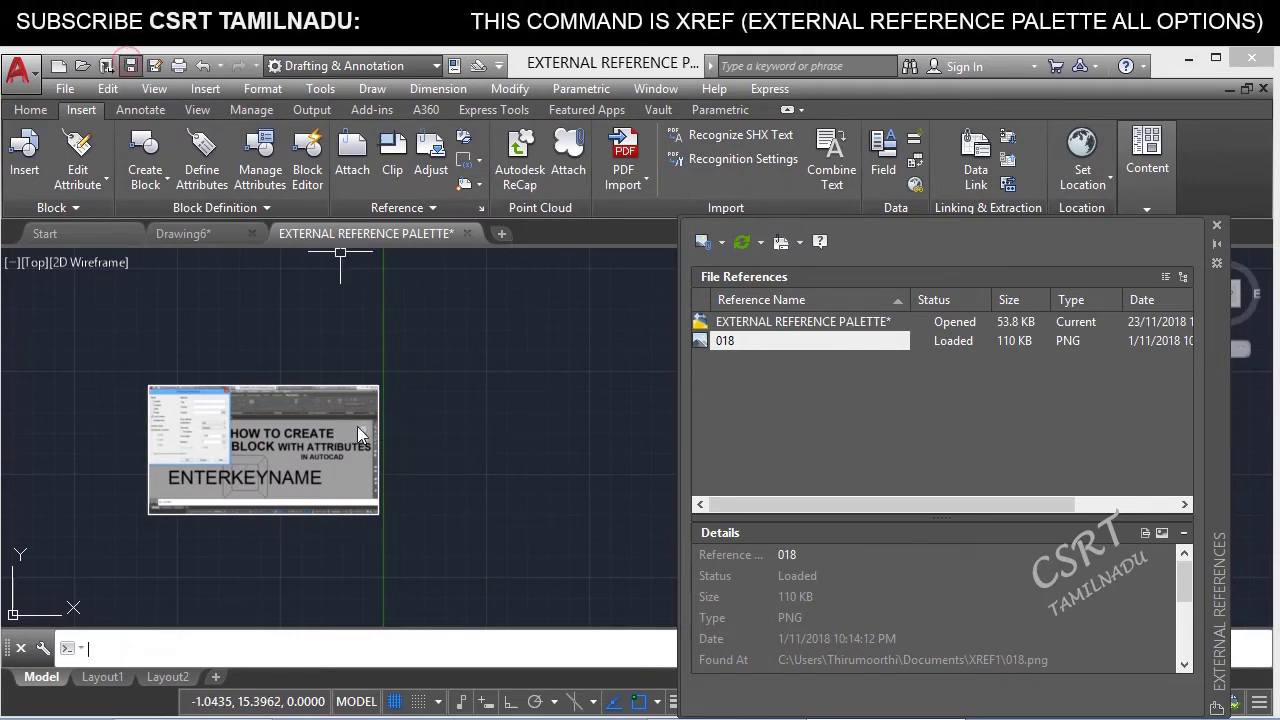
- Close the EXTERNAL REFERENCE PALETTE drawing and confirm it sits in XREF2 at 54.0 KB beside its .bak
{"action": "left_click", "coordinate": [462, 233]}
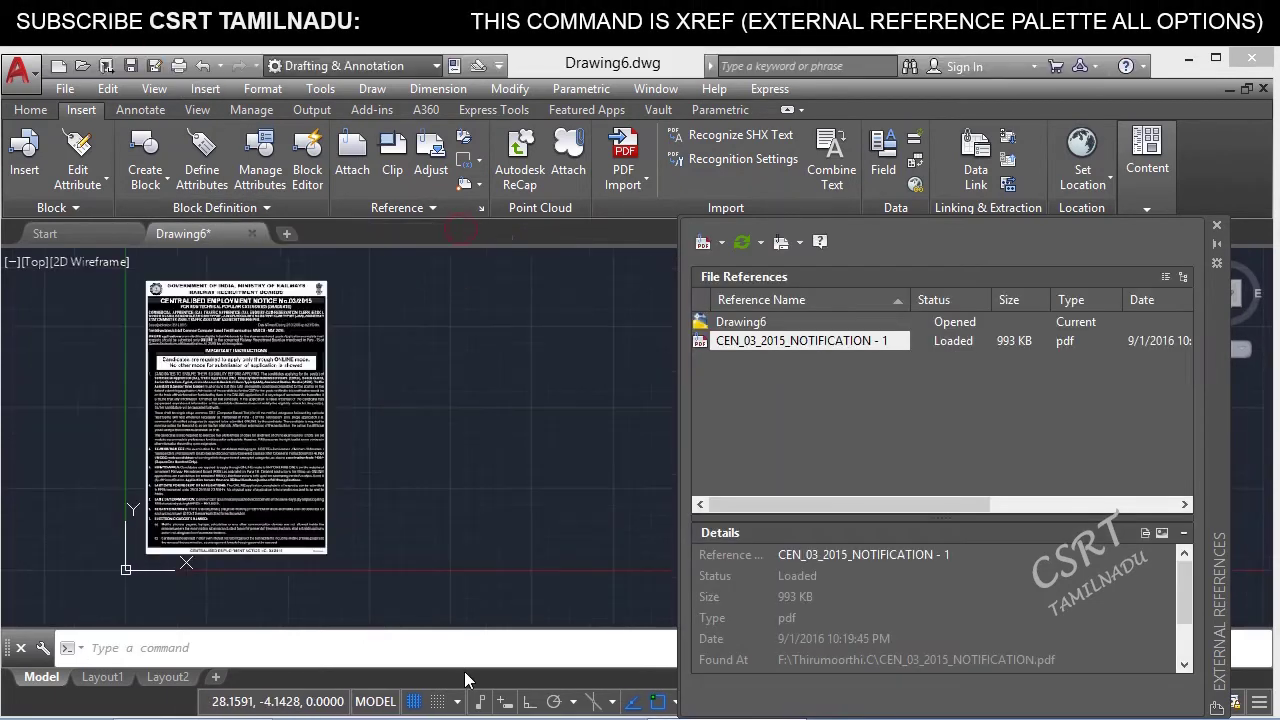
{"action": "left_click", "coordinate": [190, 703]}
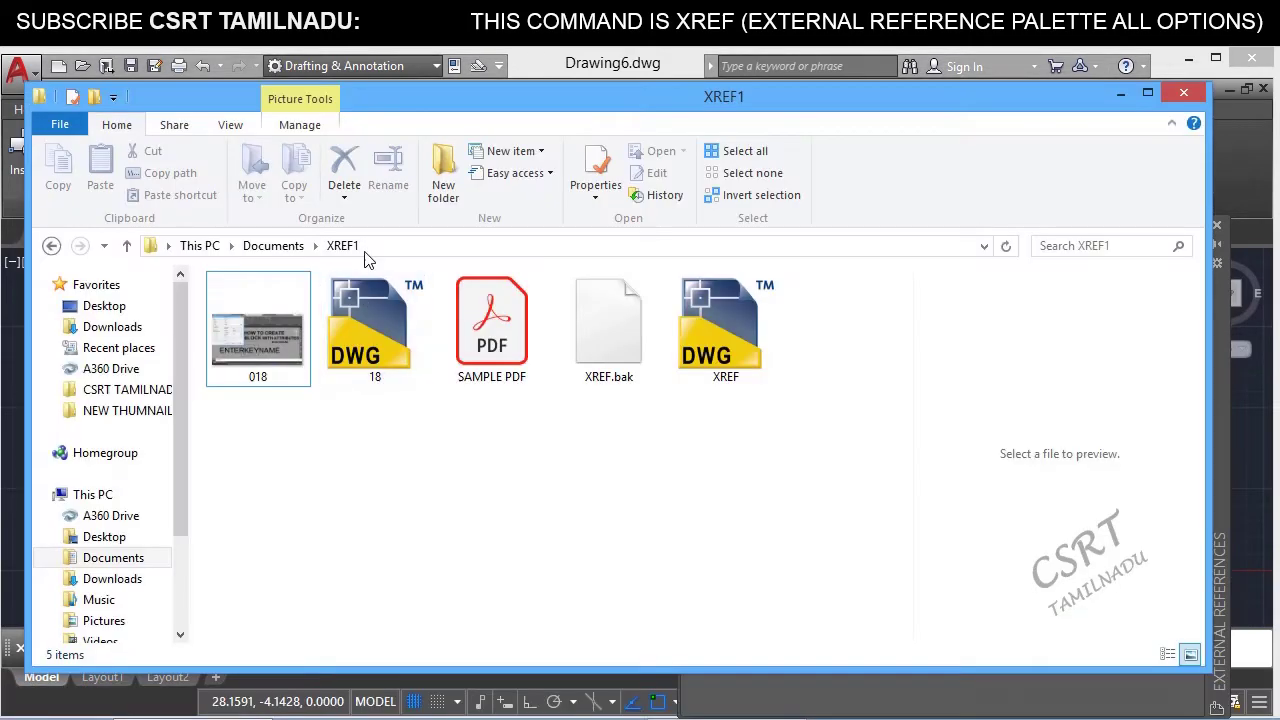
{"action": "left_click", "coordinate": [273, 245]}
{"action": "scroll", "coordinate": [290, 595], "scroll_direction": "down", "scroll_amount": 1}
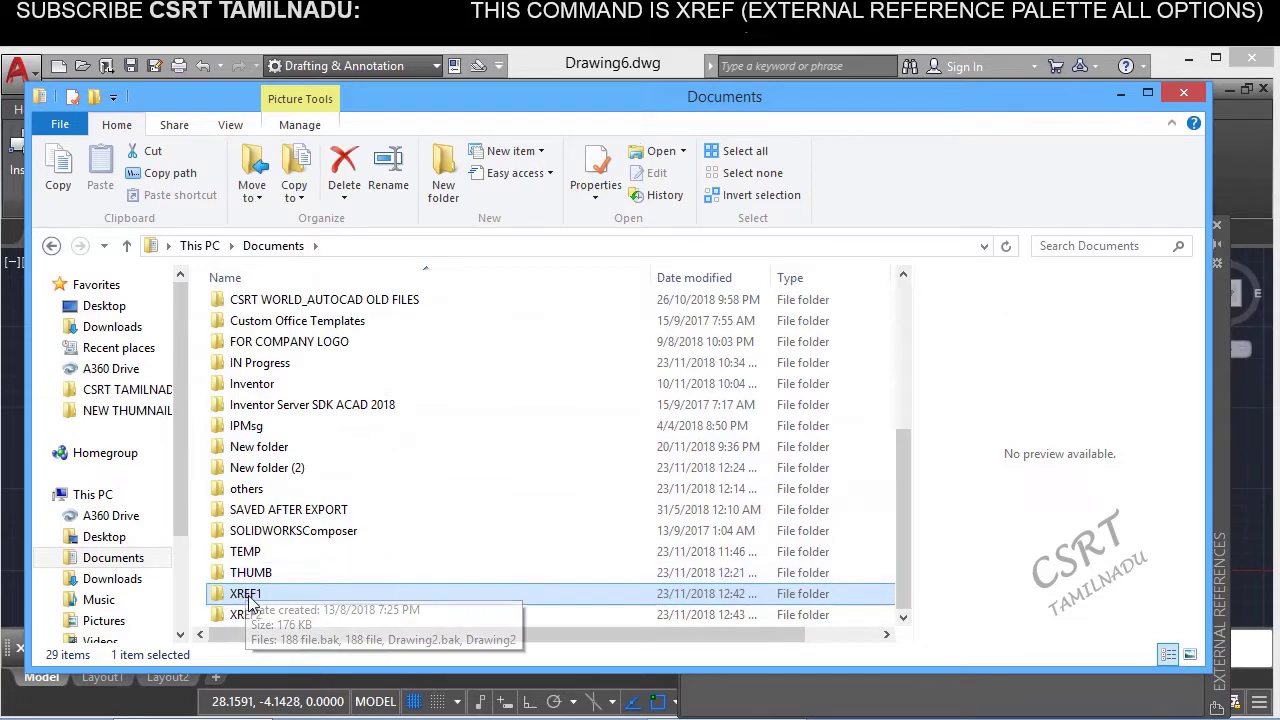
{"action": "double_click", "coordinate": [251, 614]}
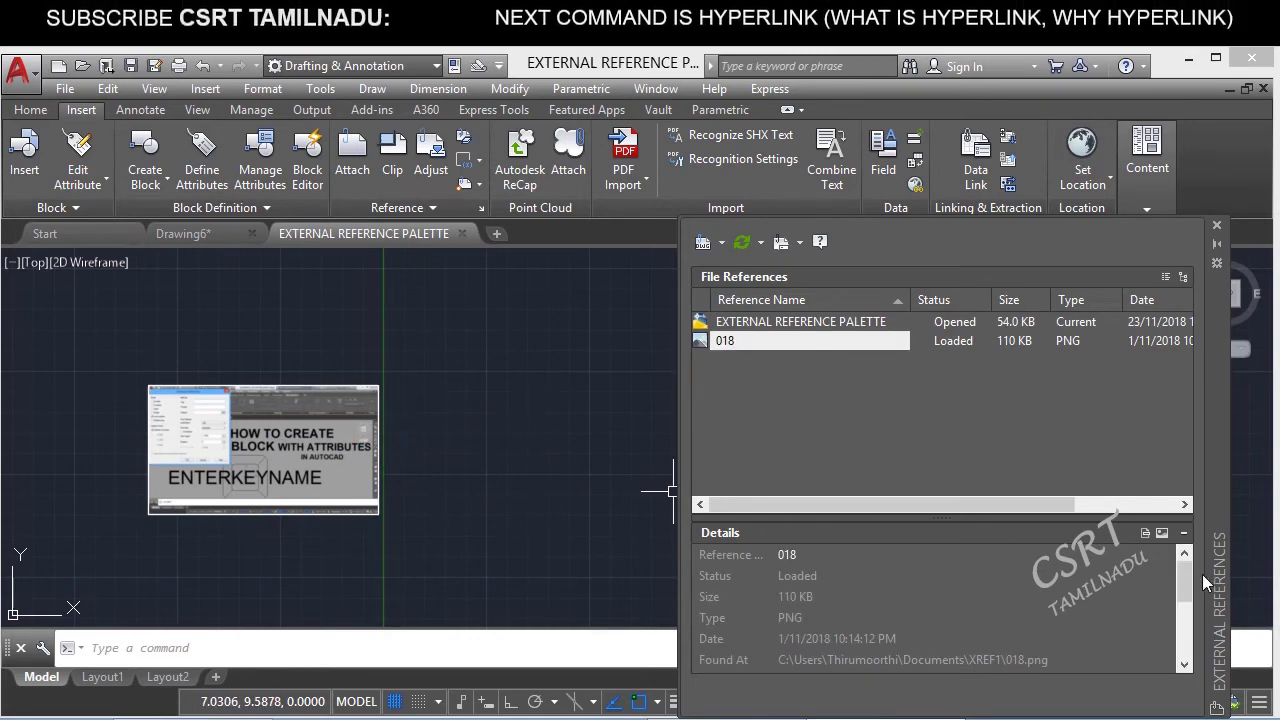
{"action": "mouse_move", "coordinate": [1188, 574]}
{"action": "left_mouse_down"}
{"action": "mouse_move", "coordinate": [1194, 618]}
{"action": "mouse_move", "coordinate": [1187, 591]}
{"action": "left_mouse_up"}
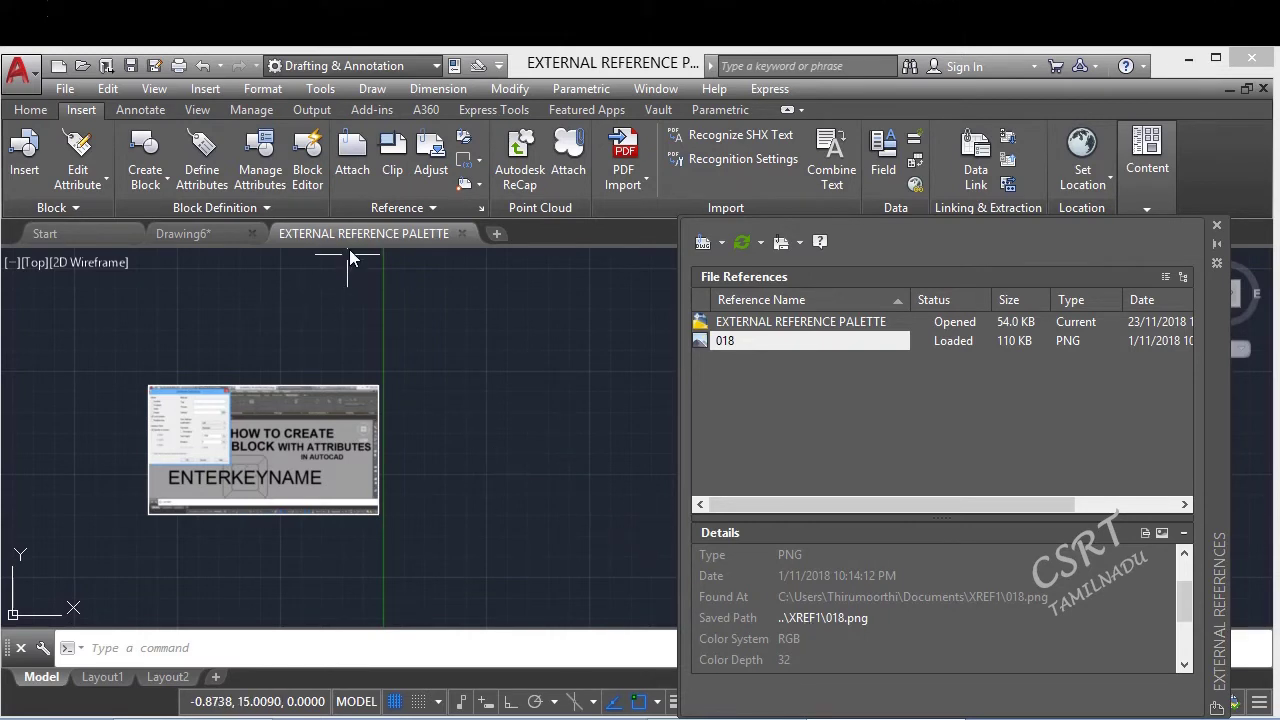
{"action": "mouse_move", "coordinate": [360, 240]}
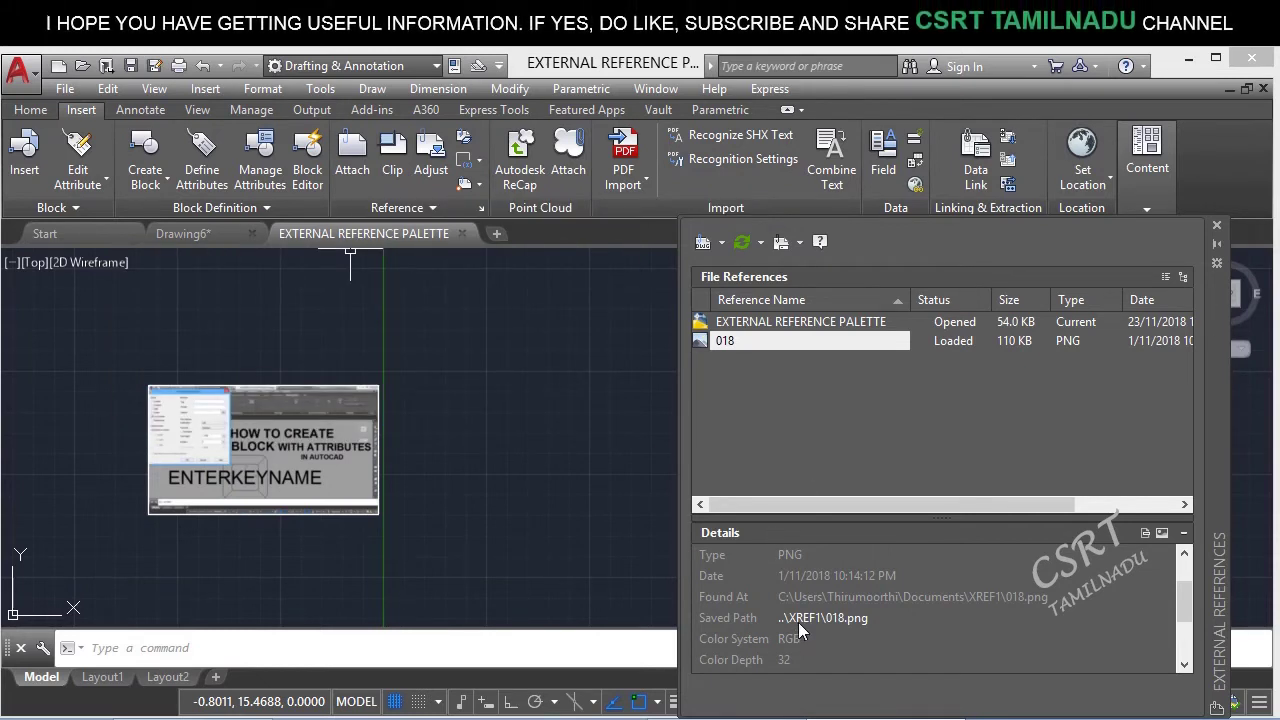
{"action": "left_click", "coordinate": [461, 233]}
{"action": "left_click", "coordinate": [245, 708]}
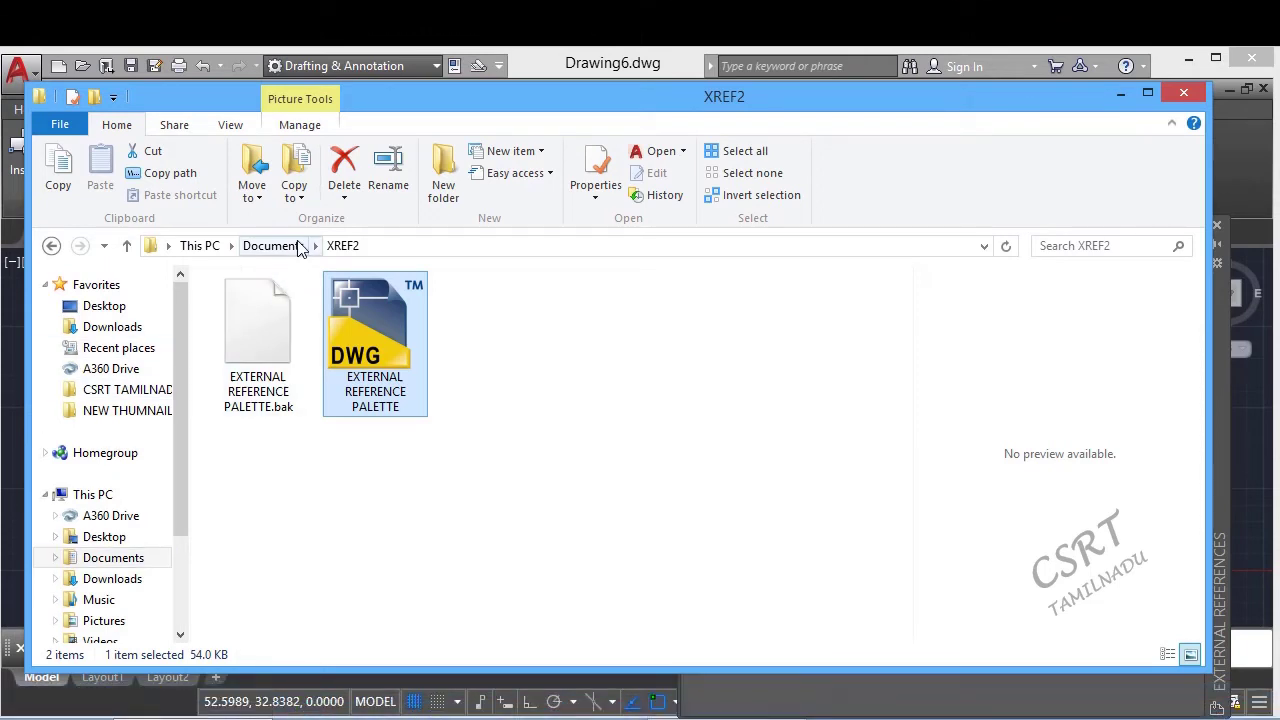
- Cut the EXTERNAL REFERENCE PALETTE drawing from XREF2 and paste it into Documents\TEMP
{"action": "right_click", "coordinate": [361, 329]}
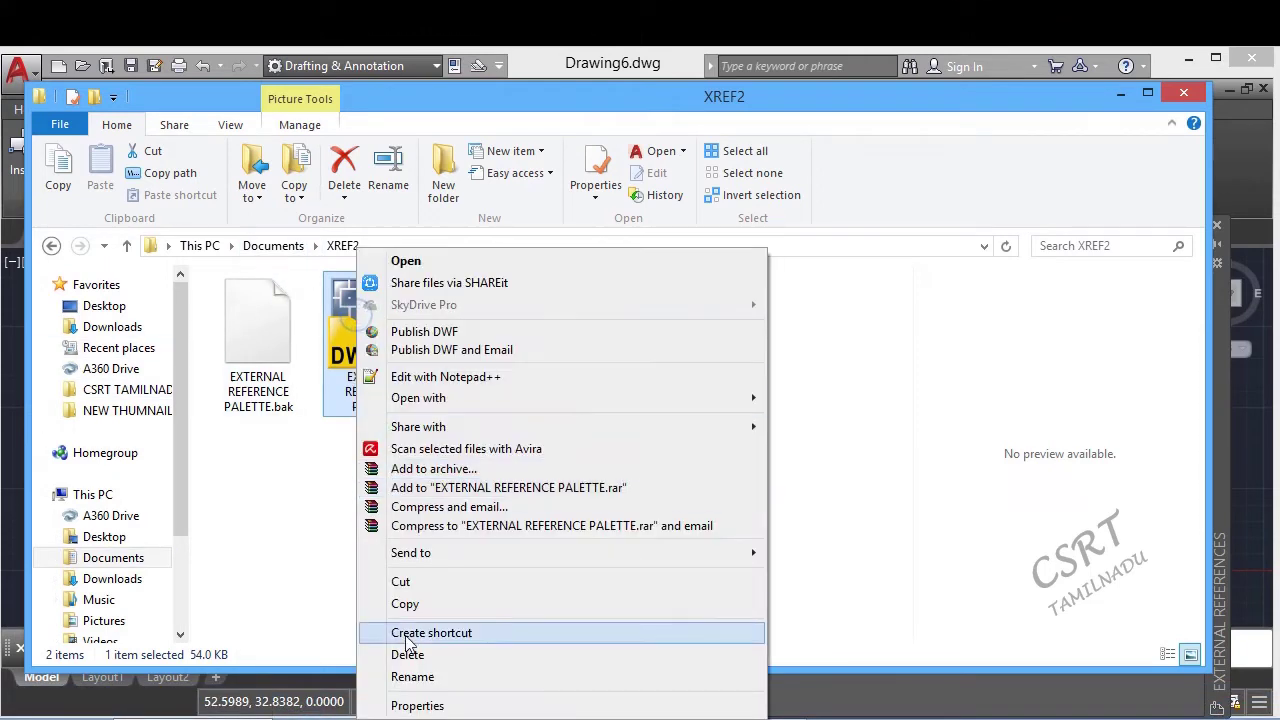
{"action": "left_click", "coordinate": [417, 585]}
{"action": "left_click", "coordinate": [278, 248]}
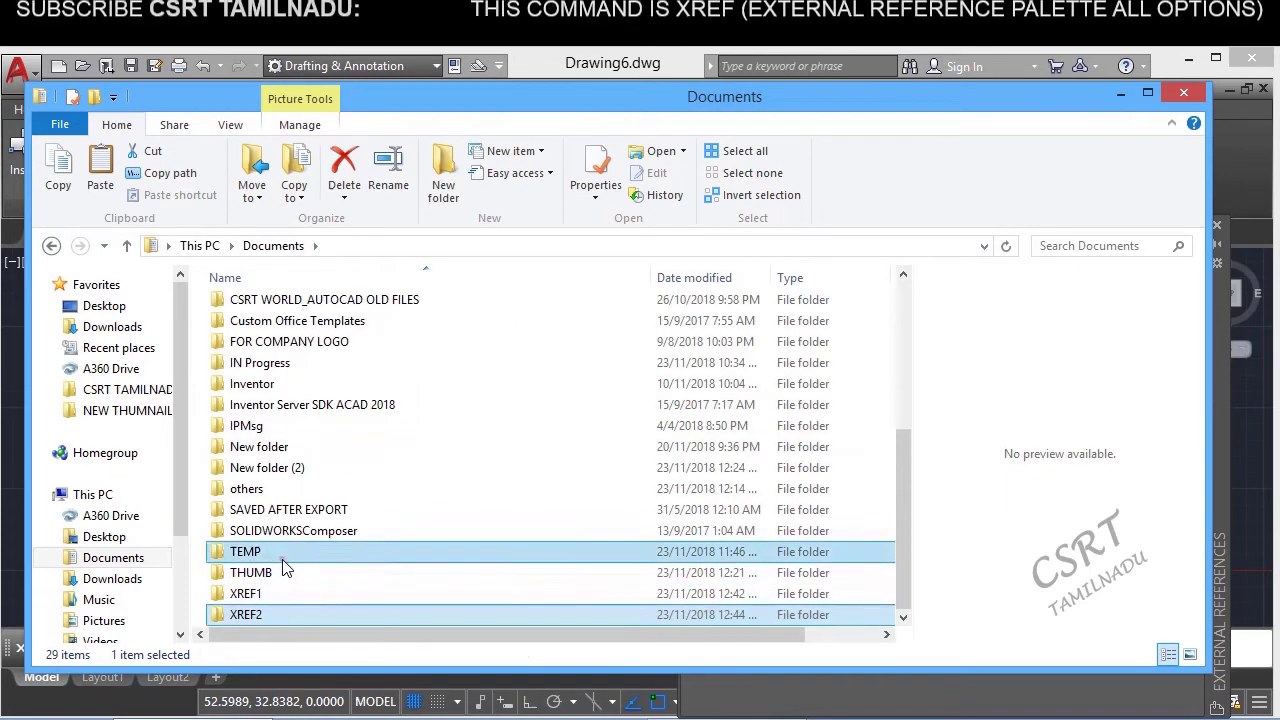
{"action": "double_click", "coordinate": [280, 554]}
{"action": "right_click", "coordinate": [318, 492]}
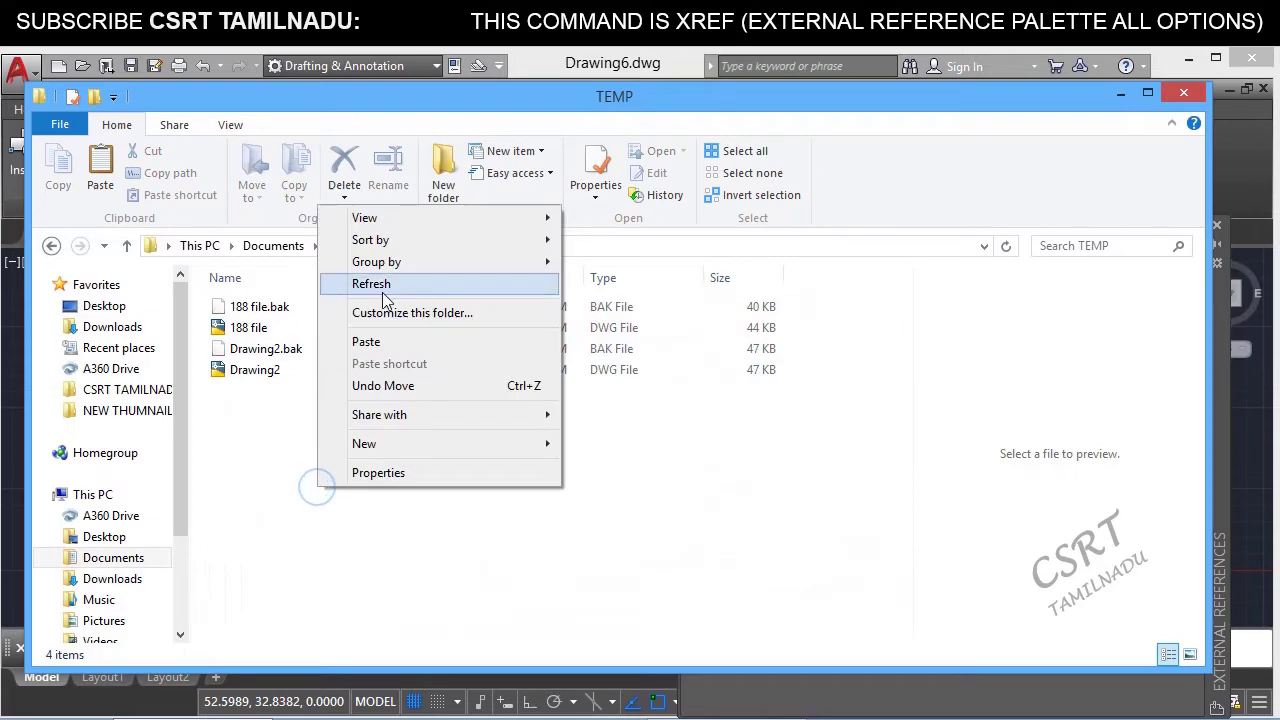
{"action": "left_click", "coordinate": [381, 342]}
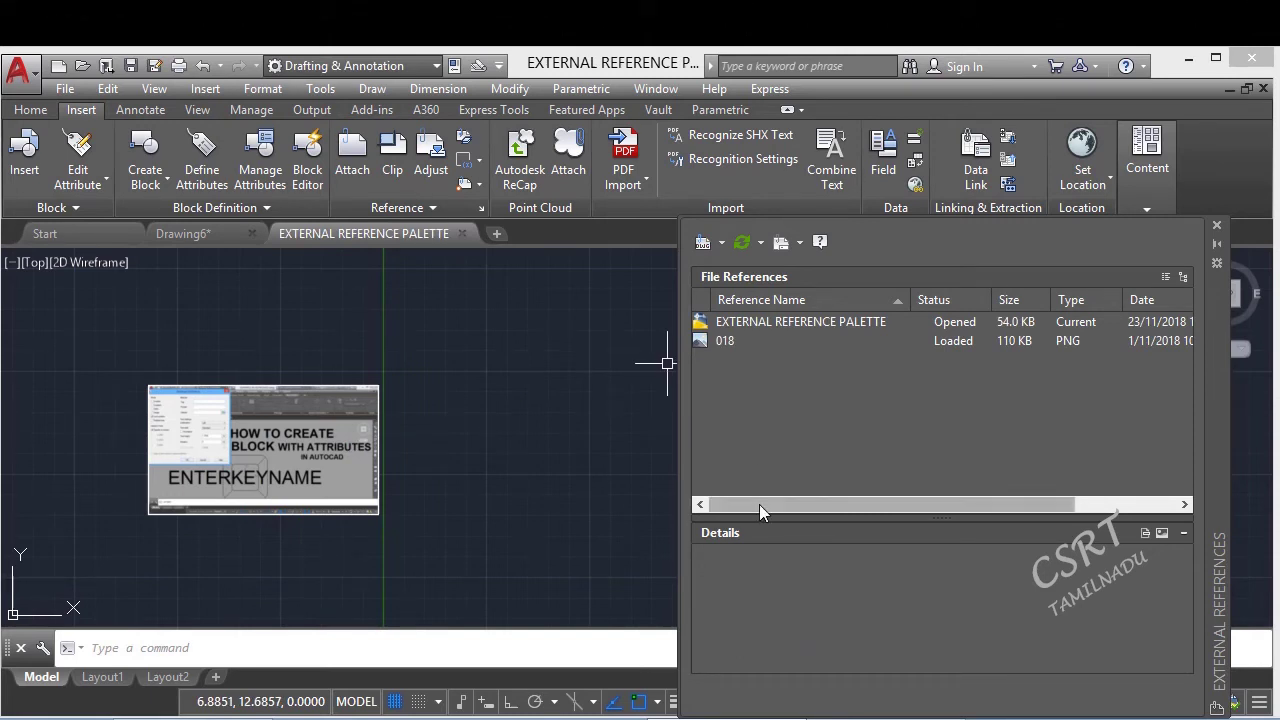
- Make the missing 018 image reference path absolute
{"action": "left_click", "coordinate": [330, 450]}
{"action": "left_click", "coordinate": [801, 242]}
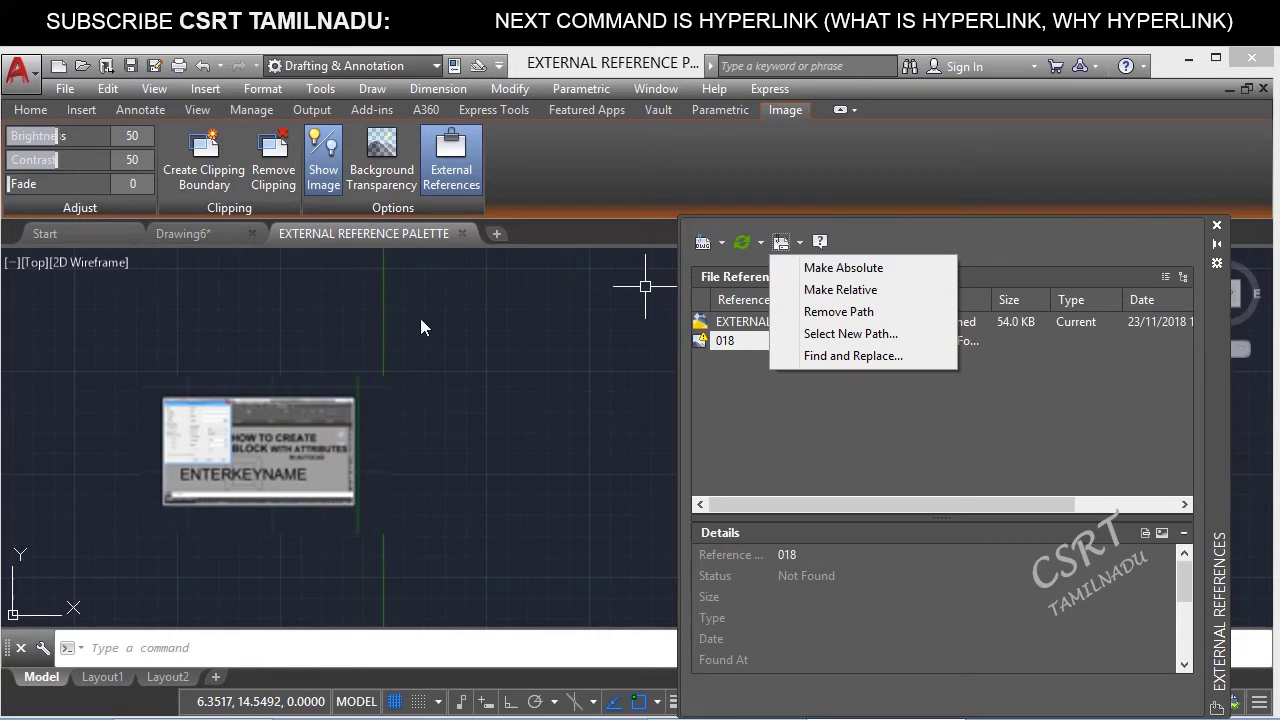
{"action": "left_click", "coordinate": [869, 268]}
- Detach the 018 image reference from the drawing
{"action": "left_click_drag", "start_coordinate": [1183, 578], "coordinate": [1176, 643]}
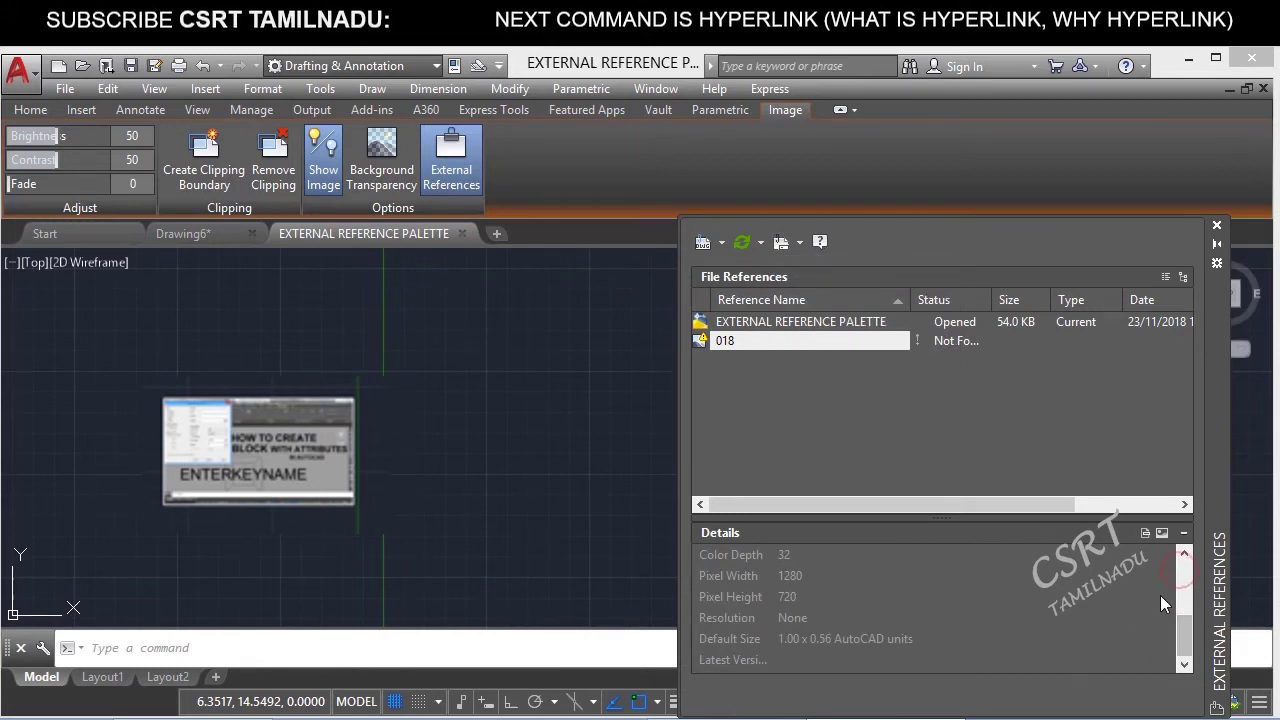
{"action": "key", "text": "Escape"}
{"action": "right_click", "coordinate": [802, 340]}
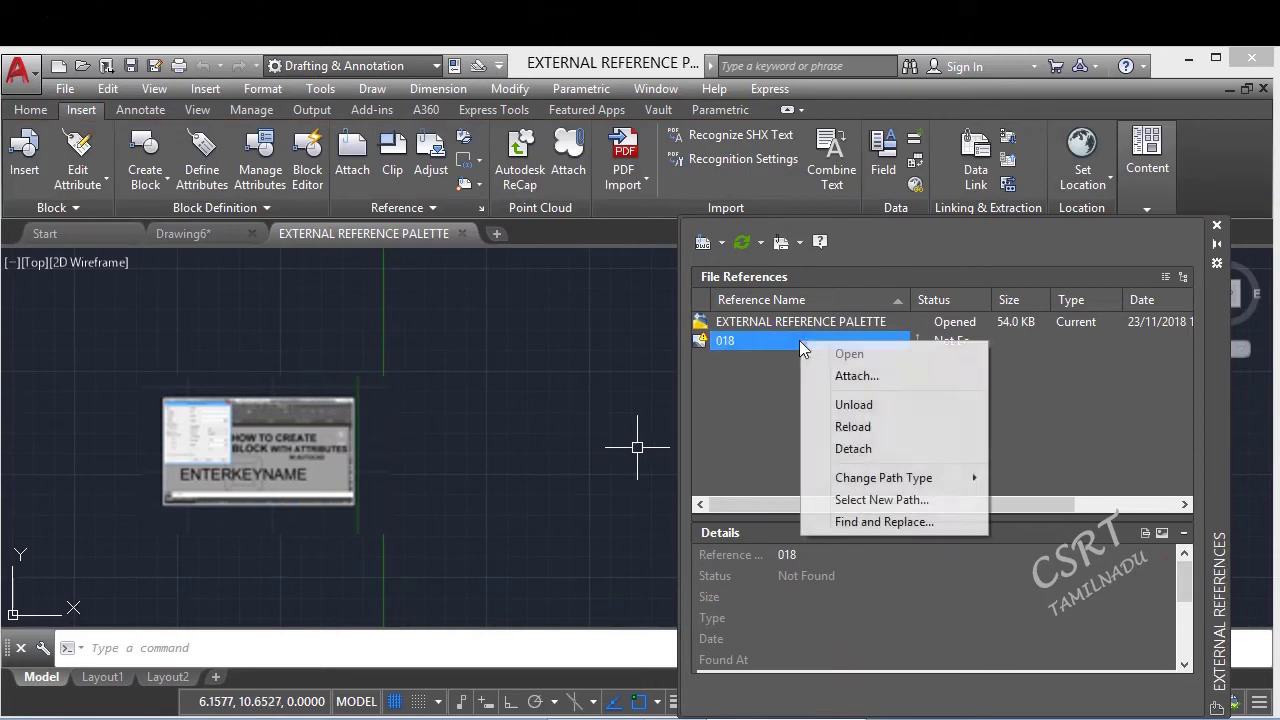
{"action": "left_click", "coordinate": [858, 446]}
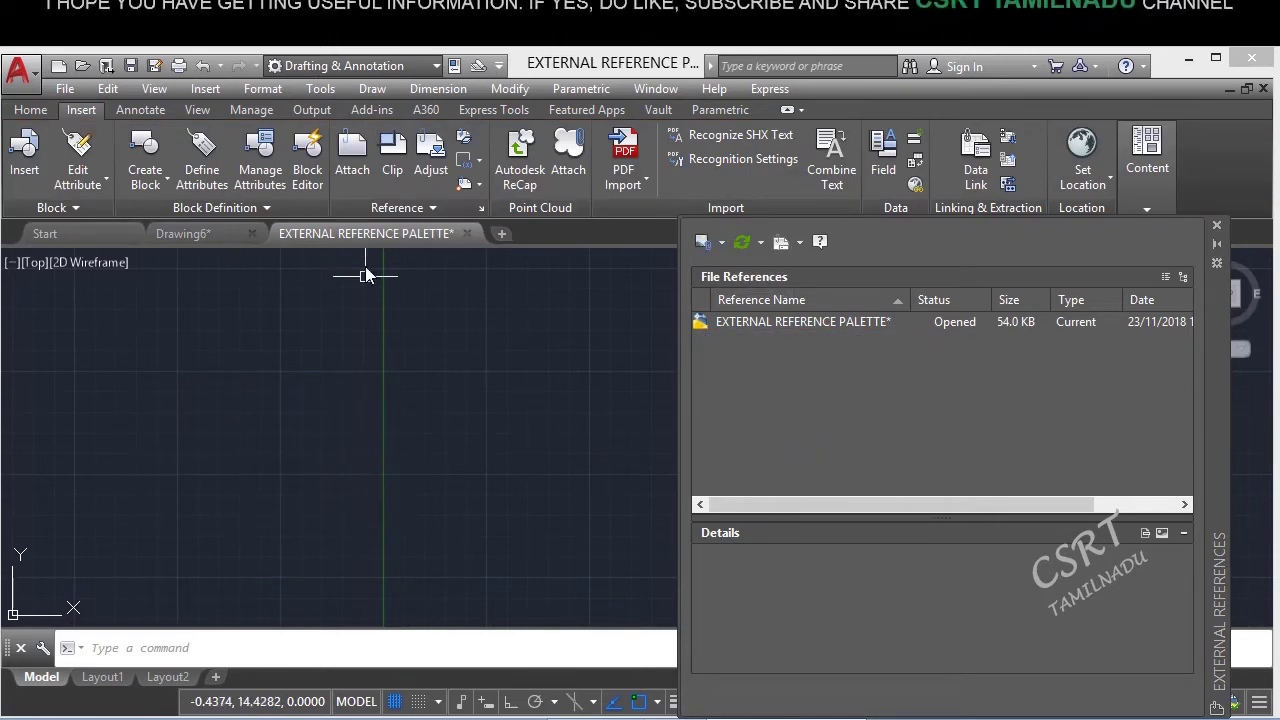
- Attach SAMPLE PDF from Documents\XREF1 as a PDF underlay and place it in the drawing
{"action": "mouse_move", "coordinate": [370, 240]}
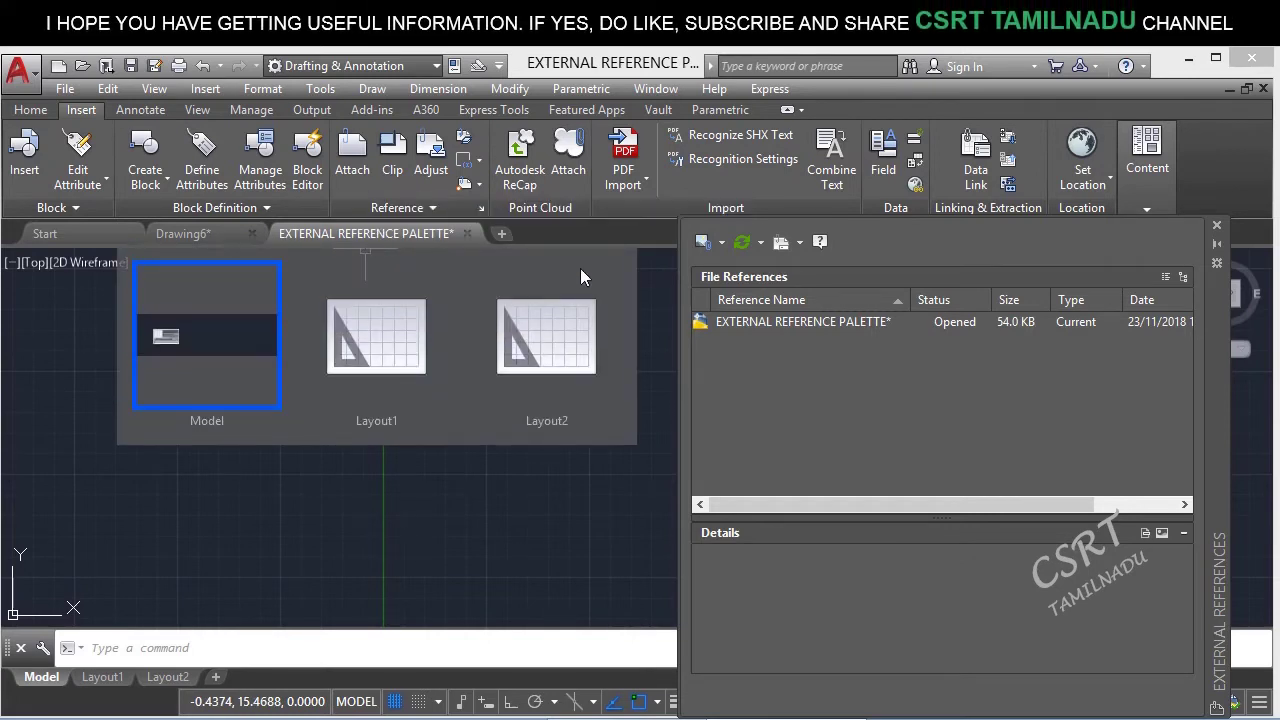
{"action": "left_click", "coordinate": [721, 243]}
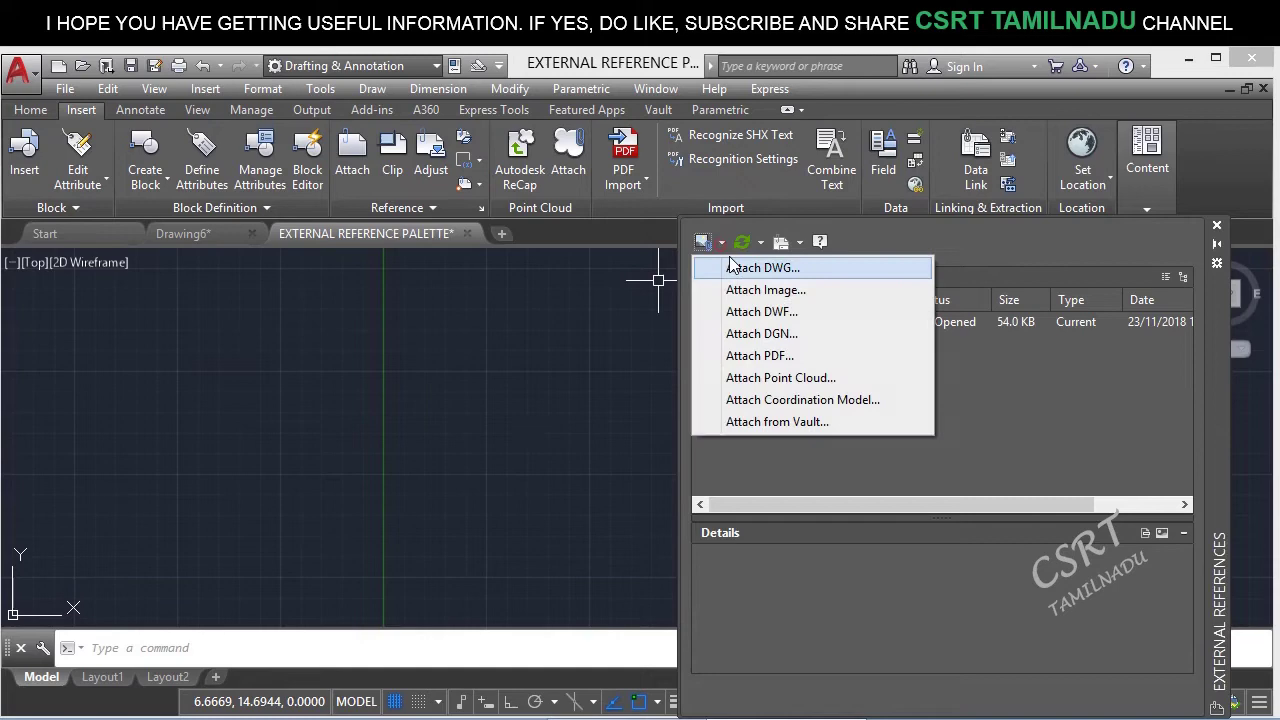
{"action": "left_click", "coordinate": [758, 356]}
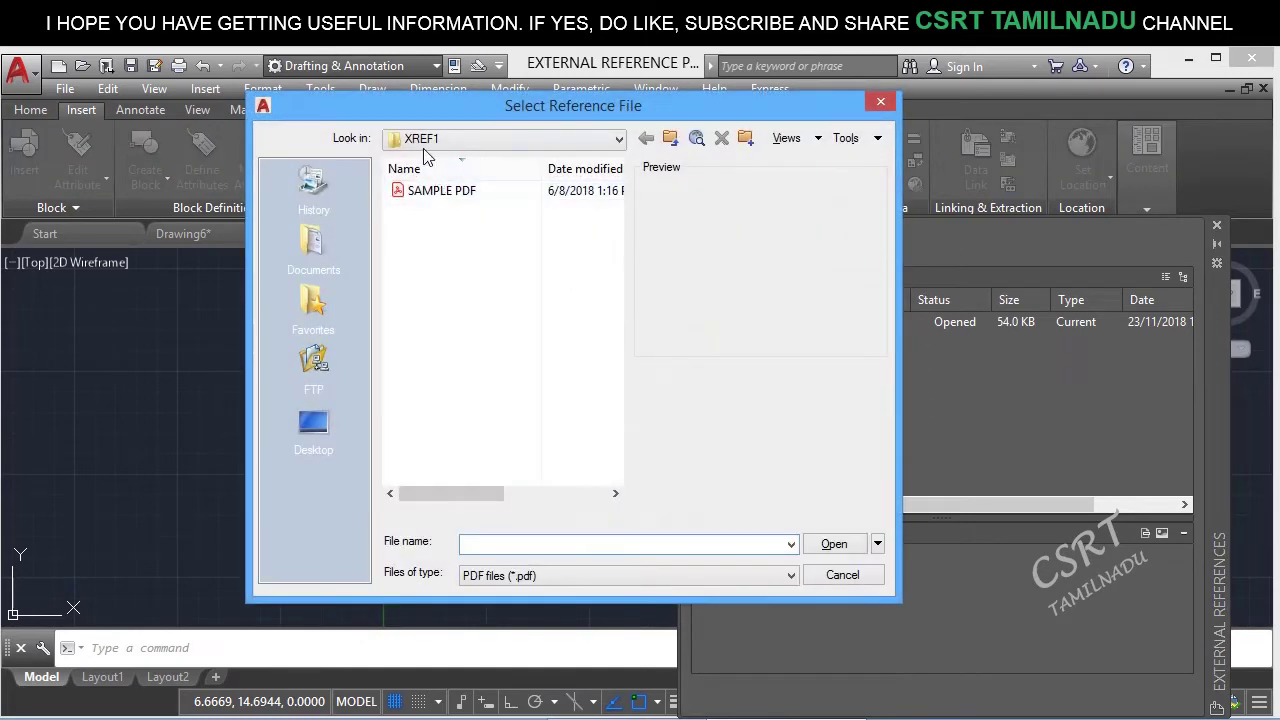
{"action": "left_click", "coordinate": [327, 251]}
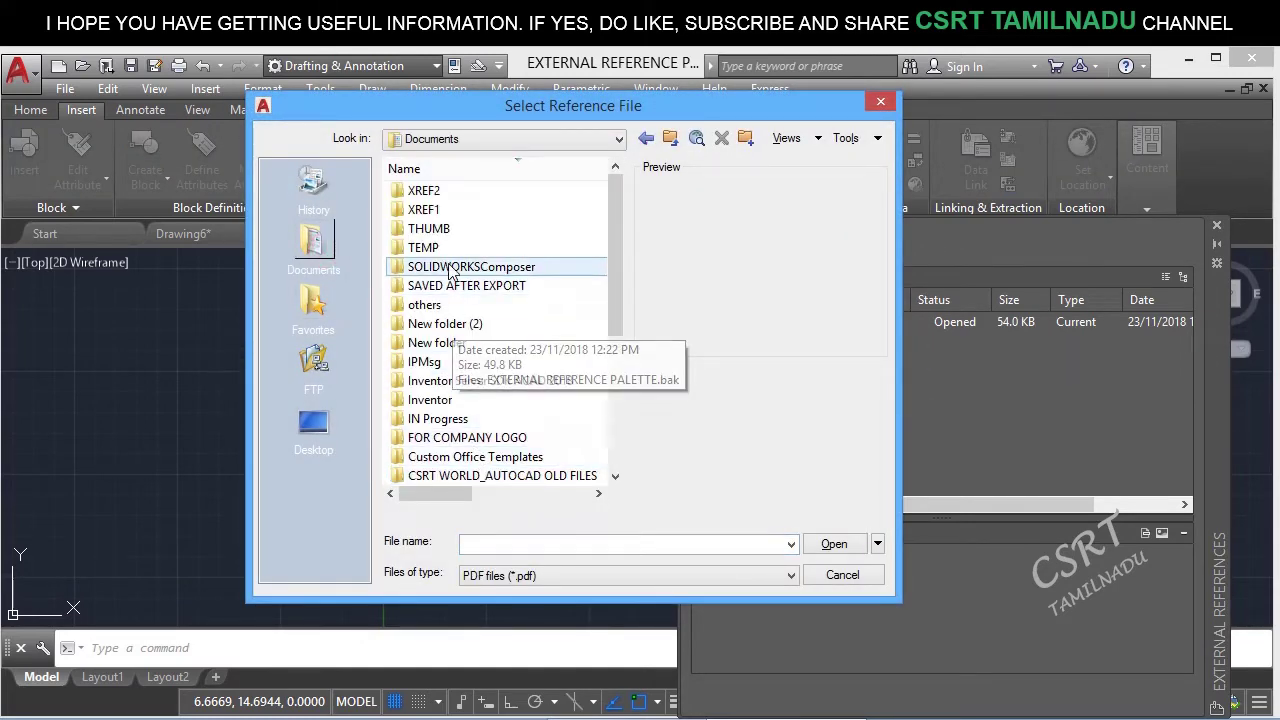
{"action": "double_click", "coordinate": [440, 191]}
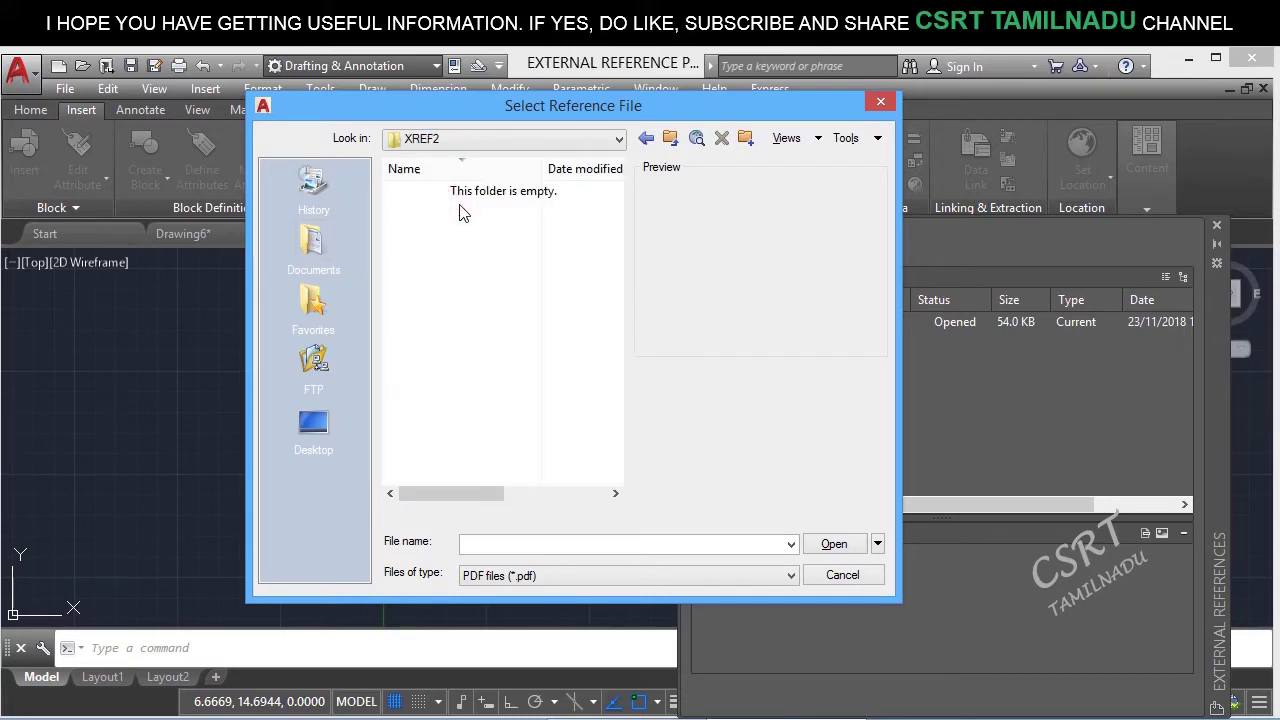
{"action": "key", "text": "BackSpace"}
{"action": "double_click", "coordinate": [458, 213]}
{"action": "double_click", "coordinate": [445, 190]}
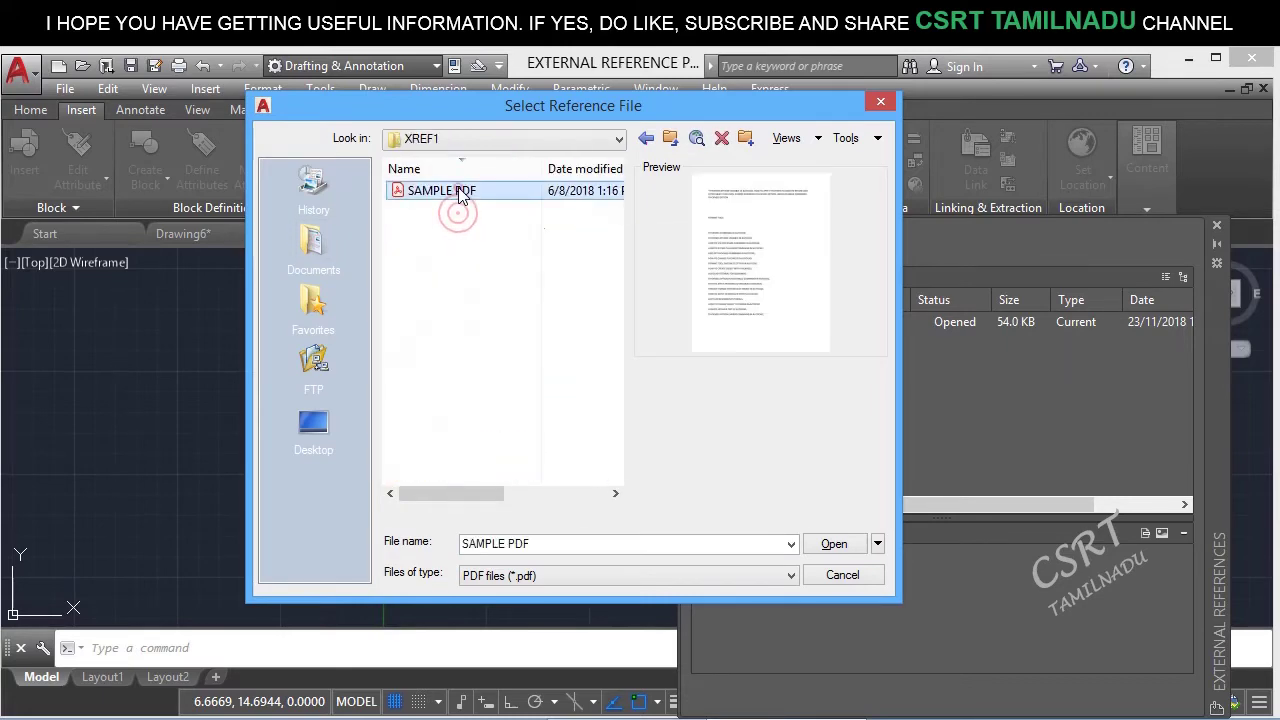
{"action": "left_click", "coordinate": [700, 532]}
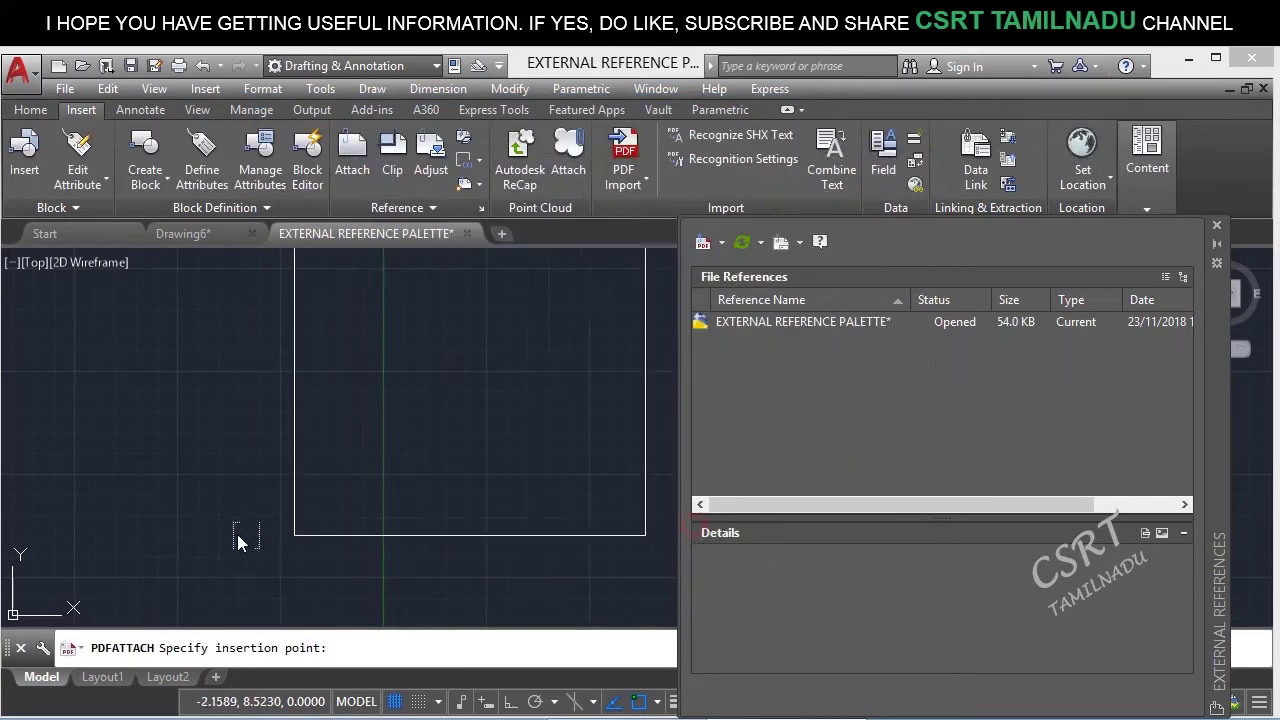
{"action": "left_click", "coordinate": [147, 589]}
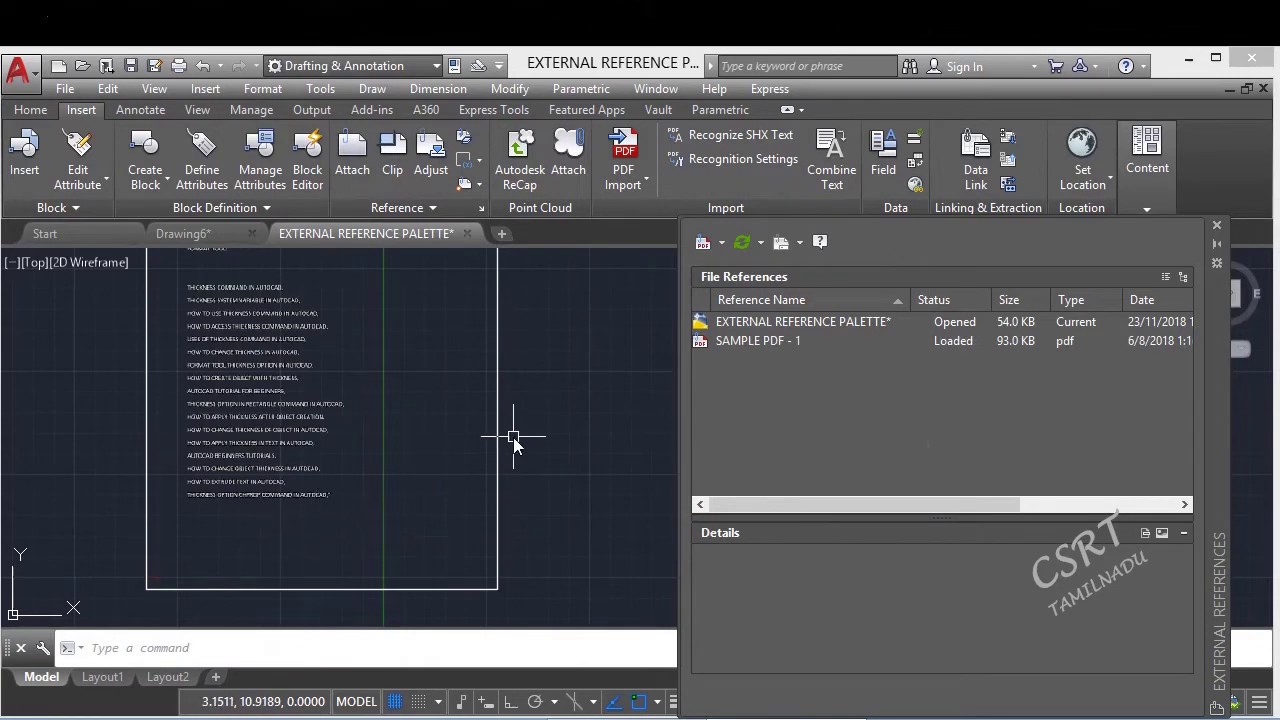
{"action": "scroll", "coordinate": [514, 434], "scroll_direction": "down", "scroll_amount": 4}
{"action": "scroll", "coordinate": [517, 377], "scroll_direction": "up", "scroll_amount": 2}
{"action": "middle_click_drag", "start_coordinate": [517, 377], "coordinate": [494, 420]}
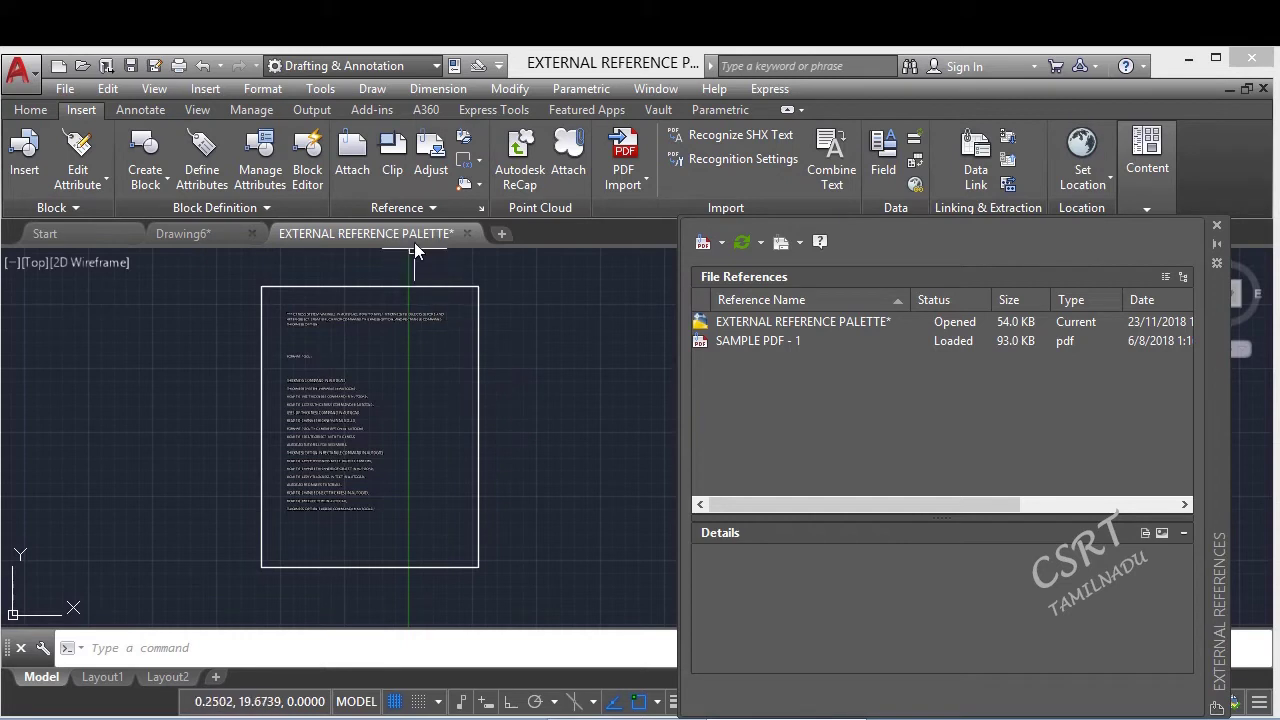
- Make the SAMPLE PDF - 1 reference path absolute and save the drawing
{"action": "left_click", "coordinate": [733, 340]}
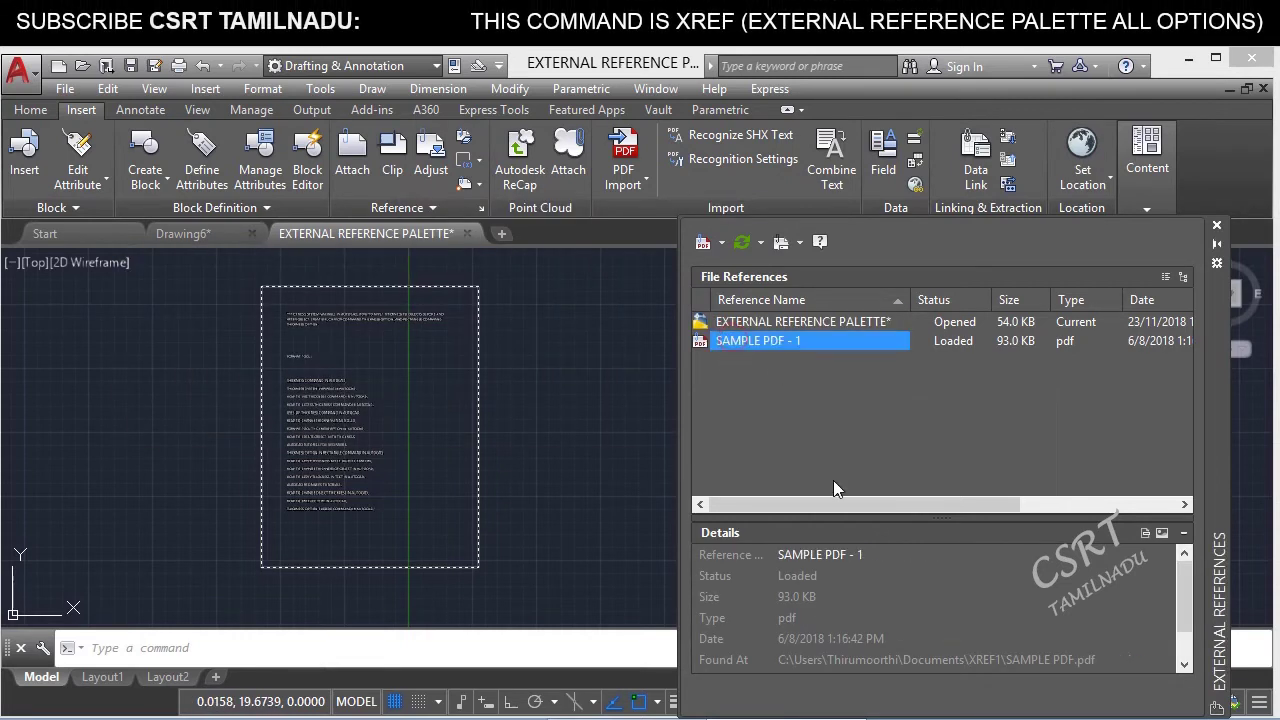
{"action": "left_click", "coordinate": [520, 349]}
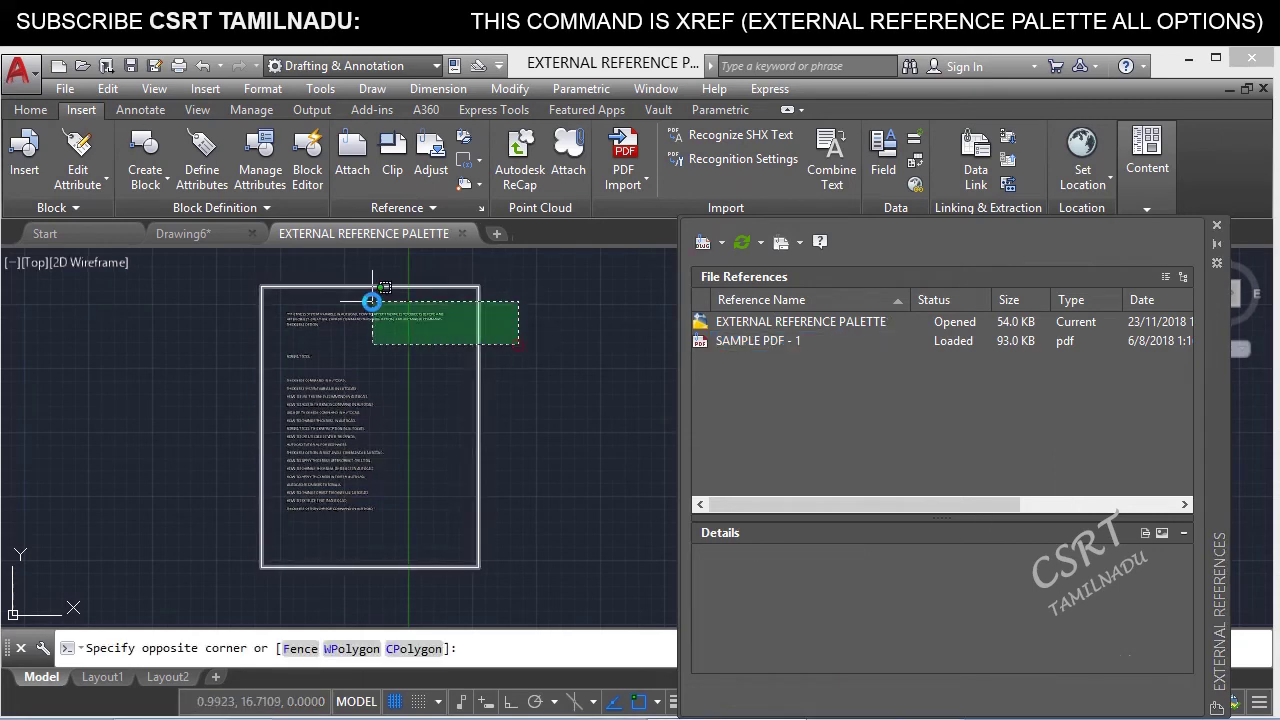
{"action": "left_click", "coordinate": [371, 294]}
{"action": "left_click", "coordinate": [799, 242]}
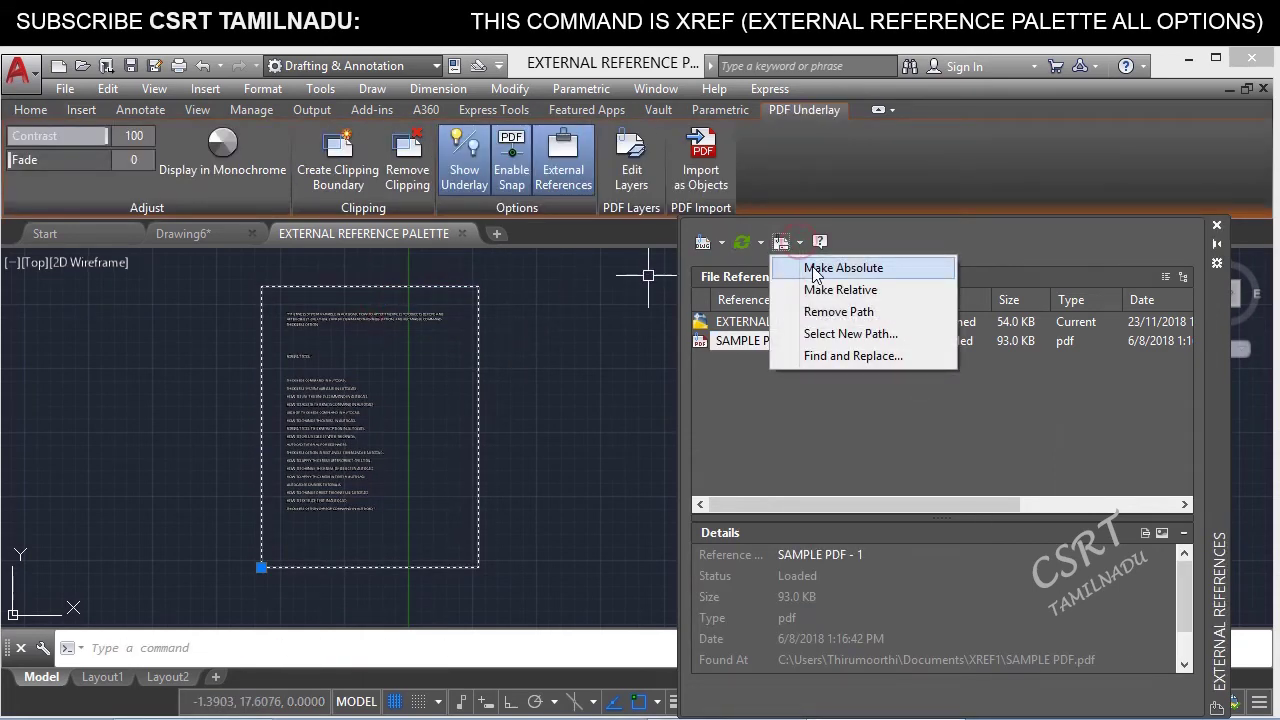
{"action": "left_click", "coordinate": [815, 270]}
{"action": "key", "text": "Escape"}
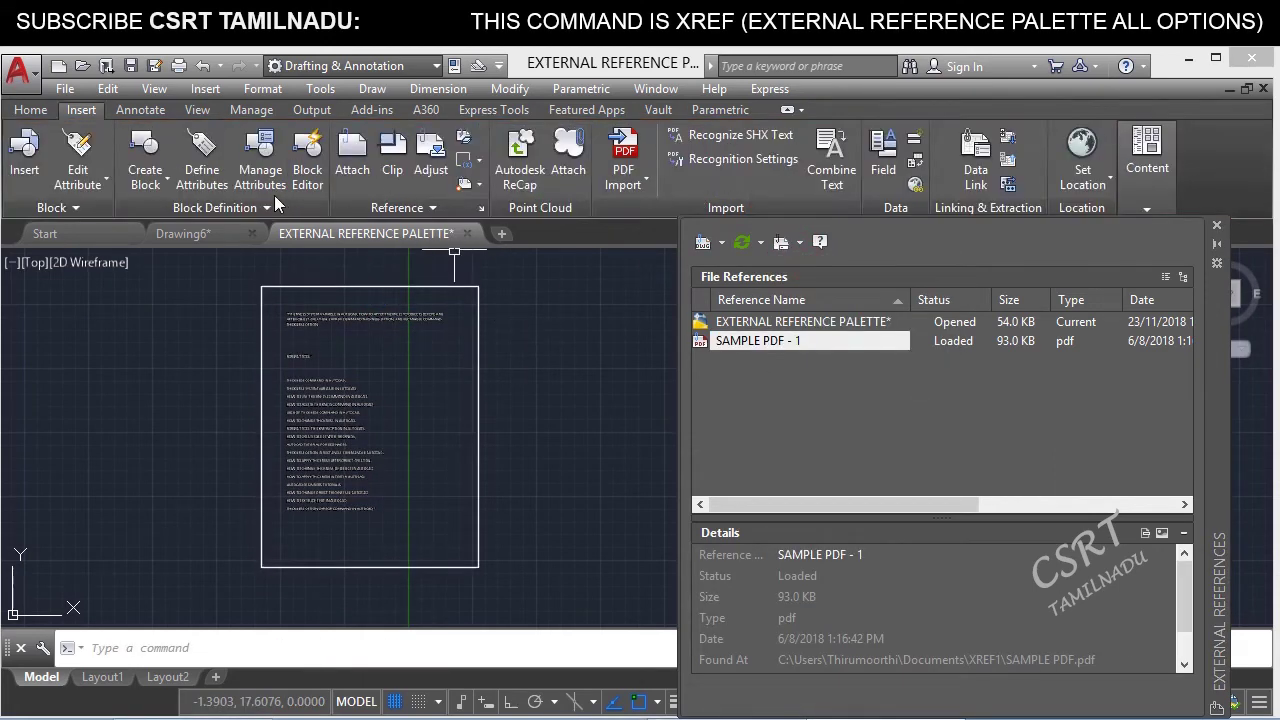
{"action": "left_click", "coordinate": [128, 63]}
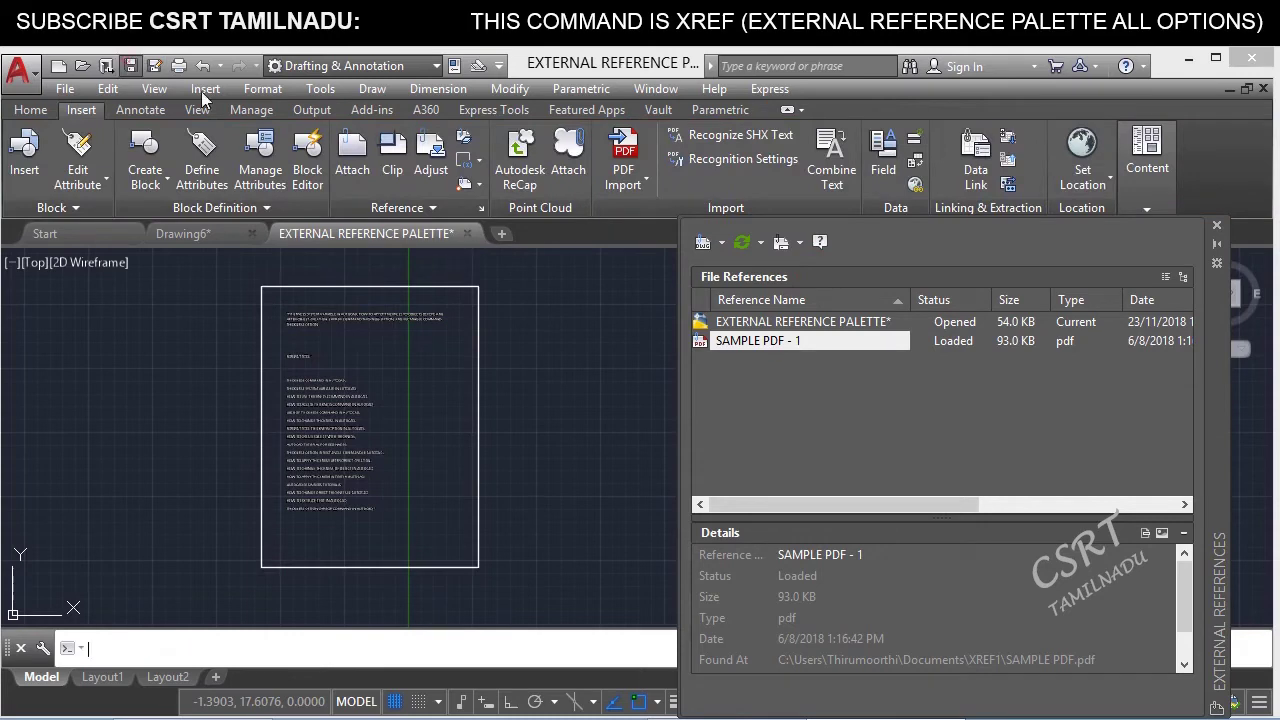
- Close the drawing and copy the EXTERNAL REFERENCE PALETTE file from the Desktop folder
{"action": "left_click", "coordinate": [472, 238]}
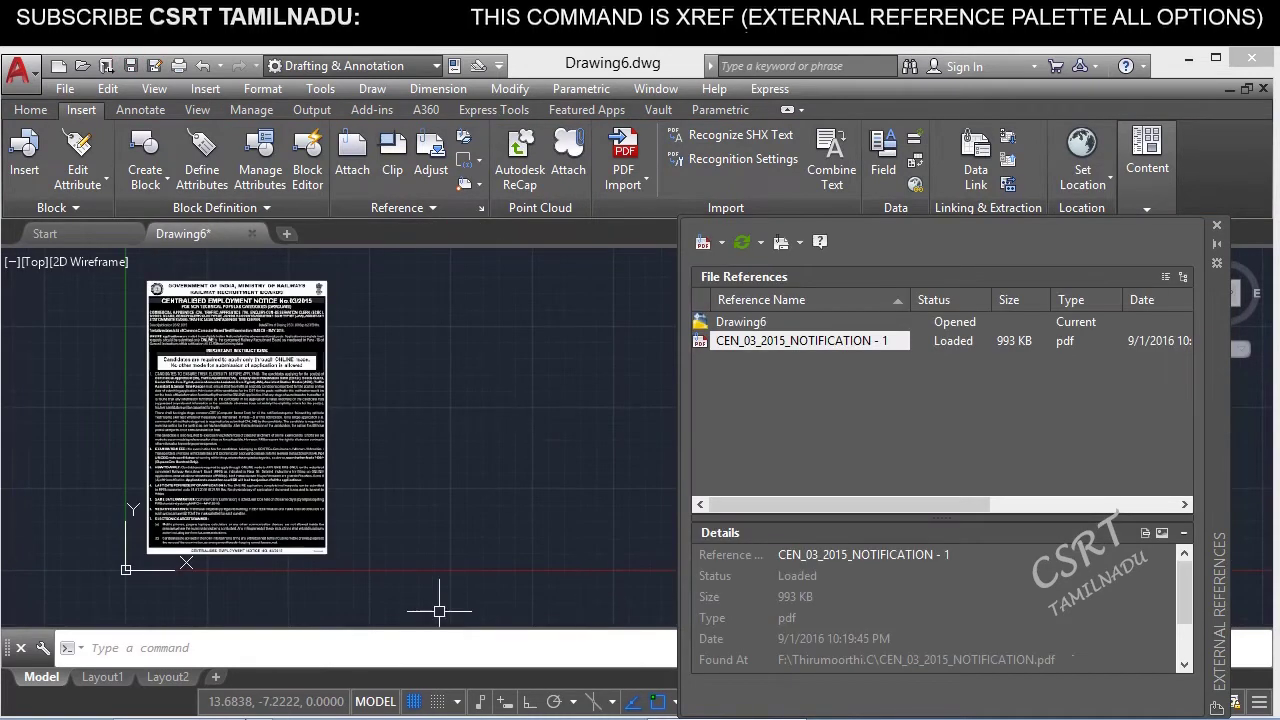
{"action": "left_click", "coordinate": [195, 702]}
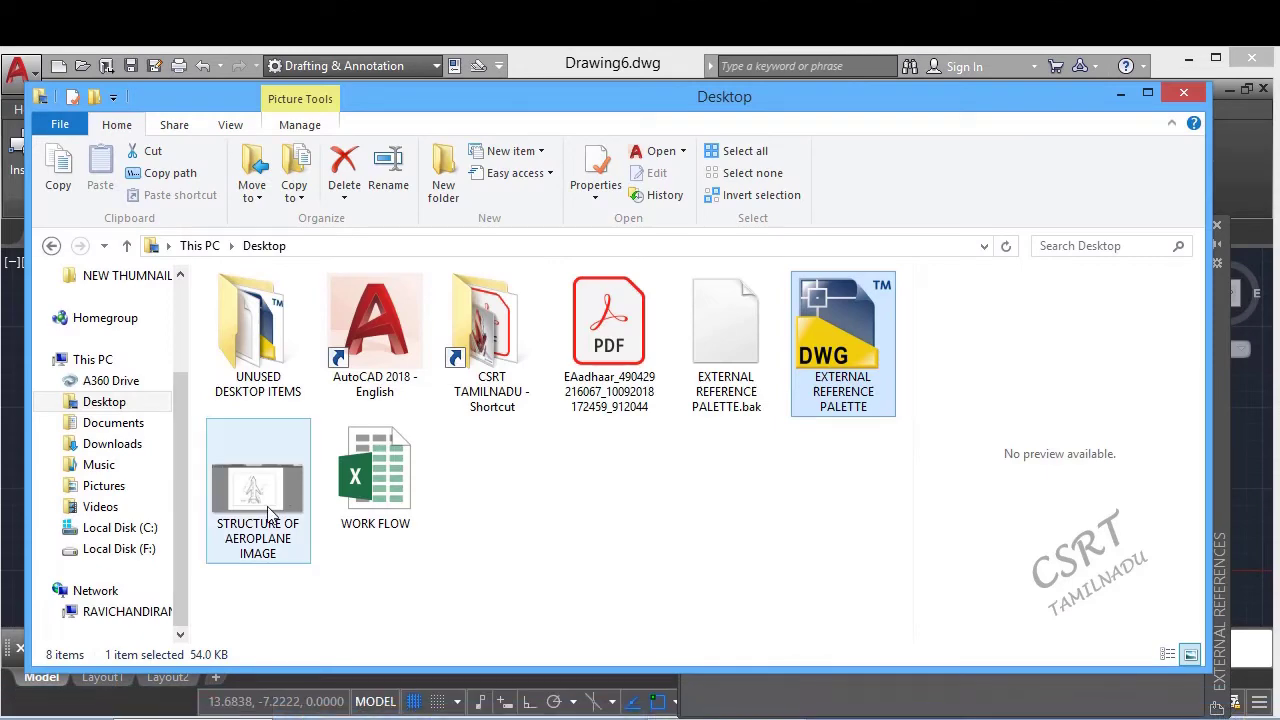
{"action": "right_click", "coordinate": [858, 354]}
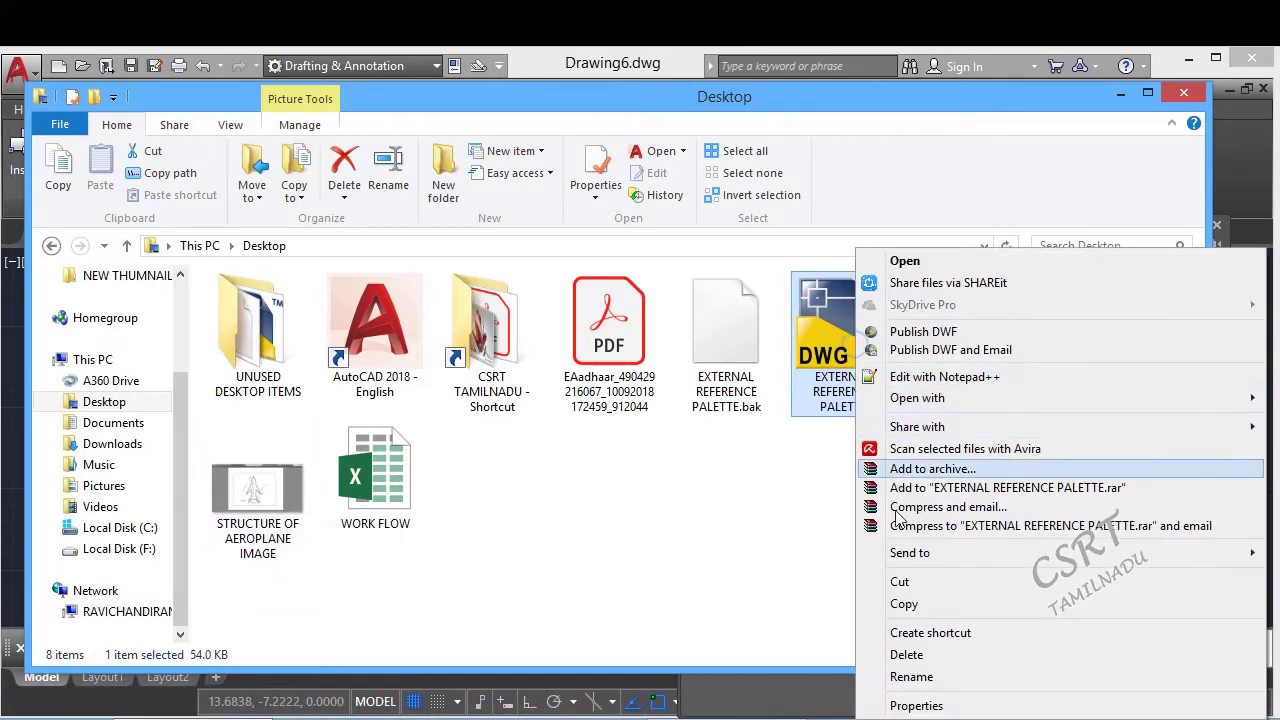
{"action": "left_click", "coordinate": [929, 604]}
- Paste the drawing copy into Local Disk (F:) and open it
{"action": "left_click", "coordinate": [128, 549]}
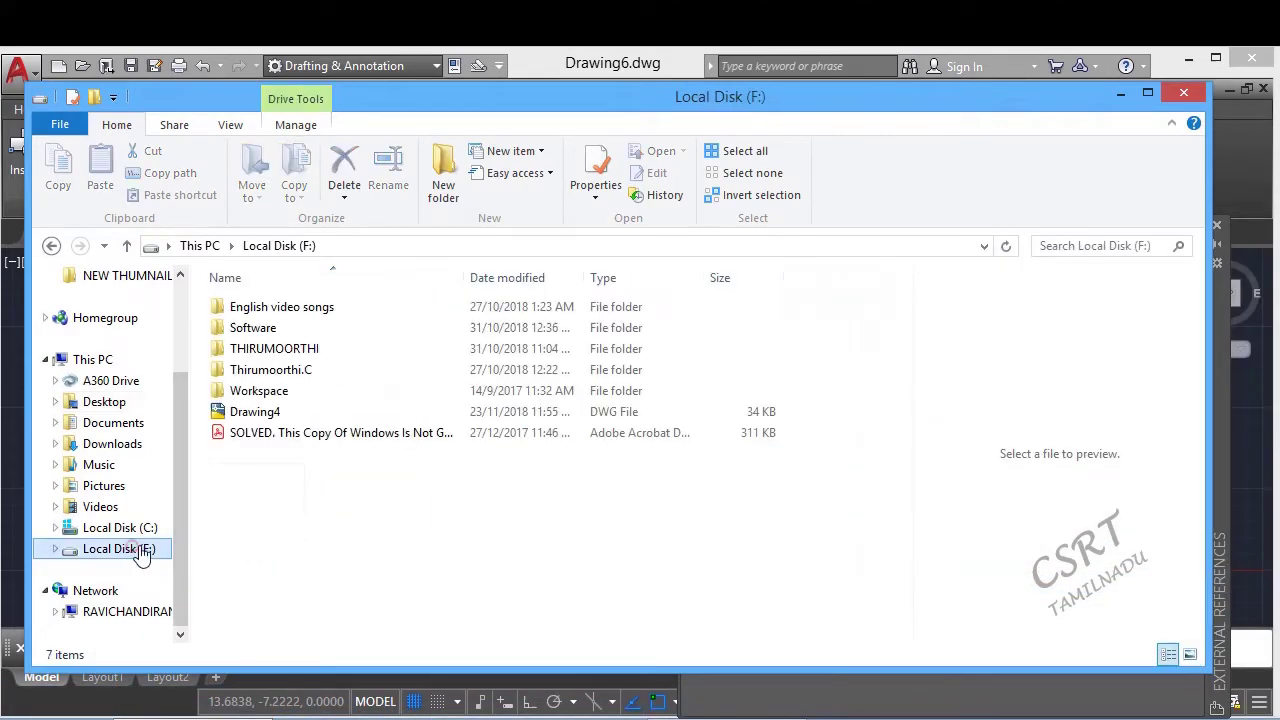
{"action": "right_click", "coordinate": [295, 542]}
{"action": "left_click", "coordinate": [388, 393]}
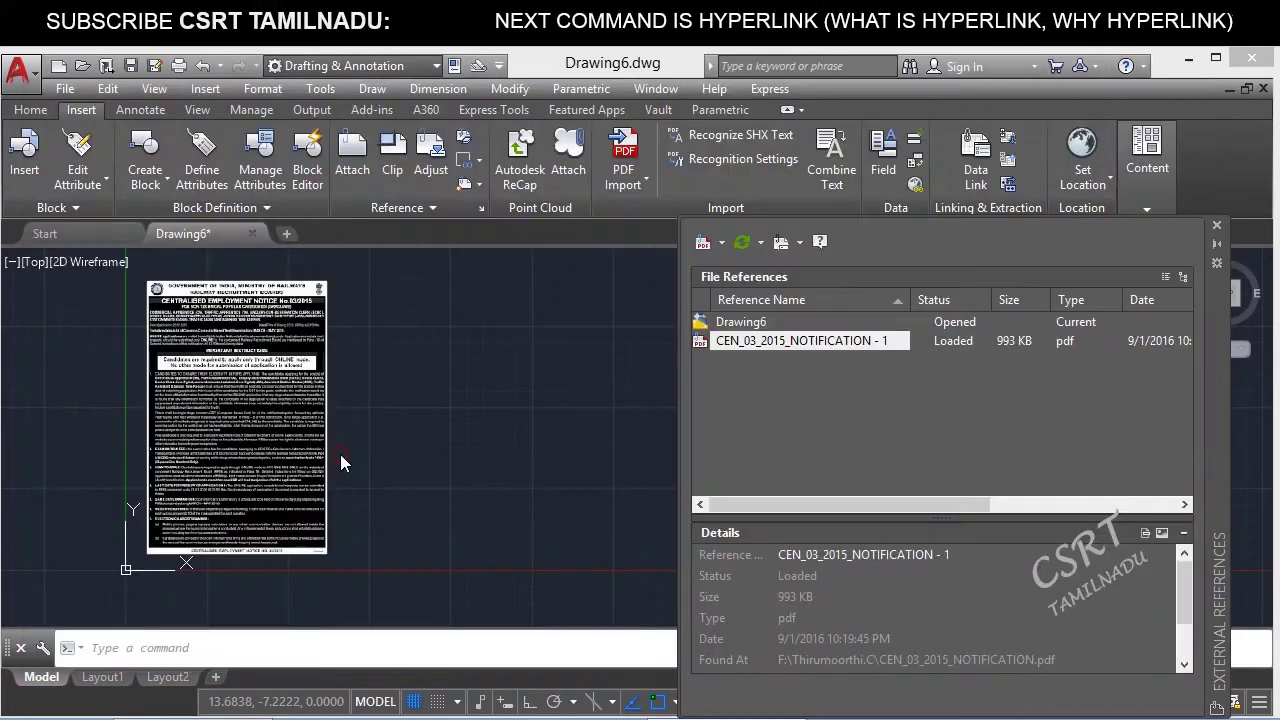
{"action": "double_click", "coordinate": [340, 454]}
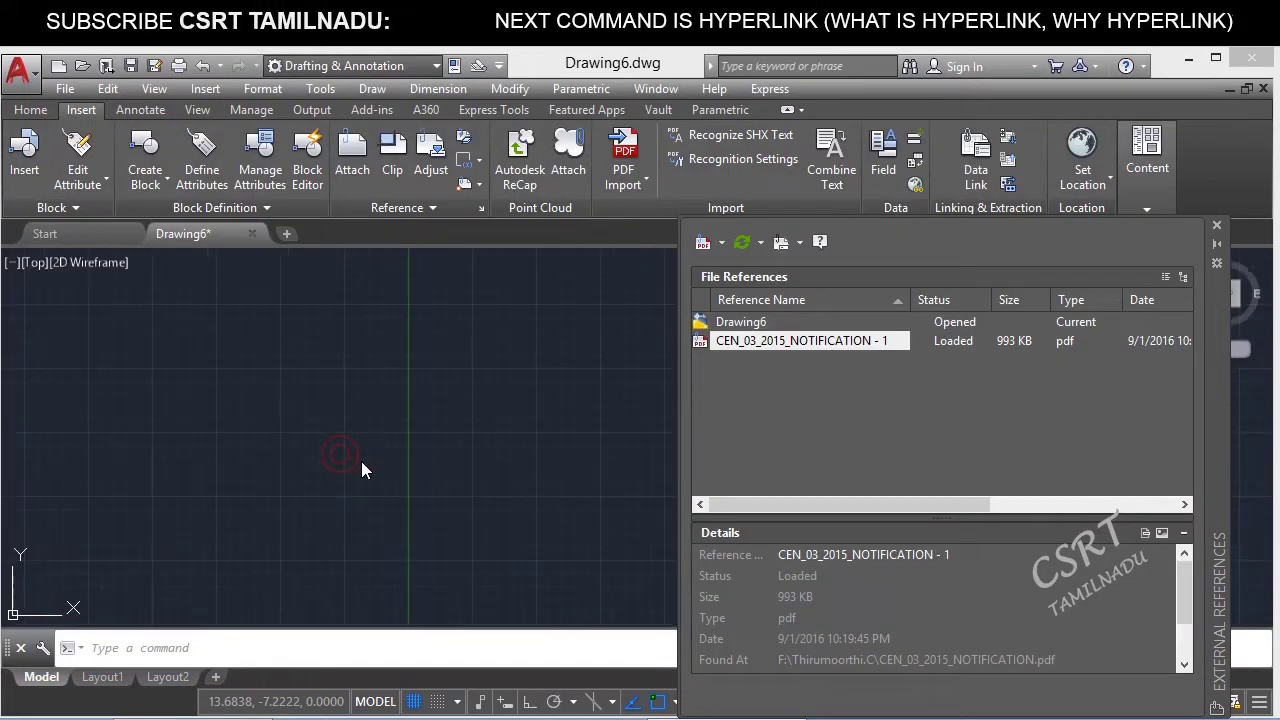
{"action": "left_click", "coordinate": [523, 451]}
{"action": "left_click", "coordinate": [257, 563]}
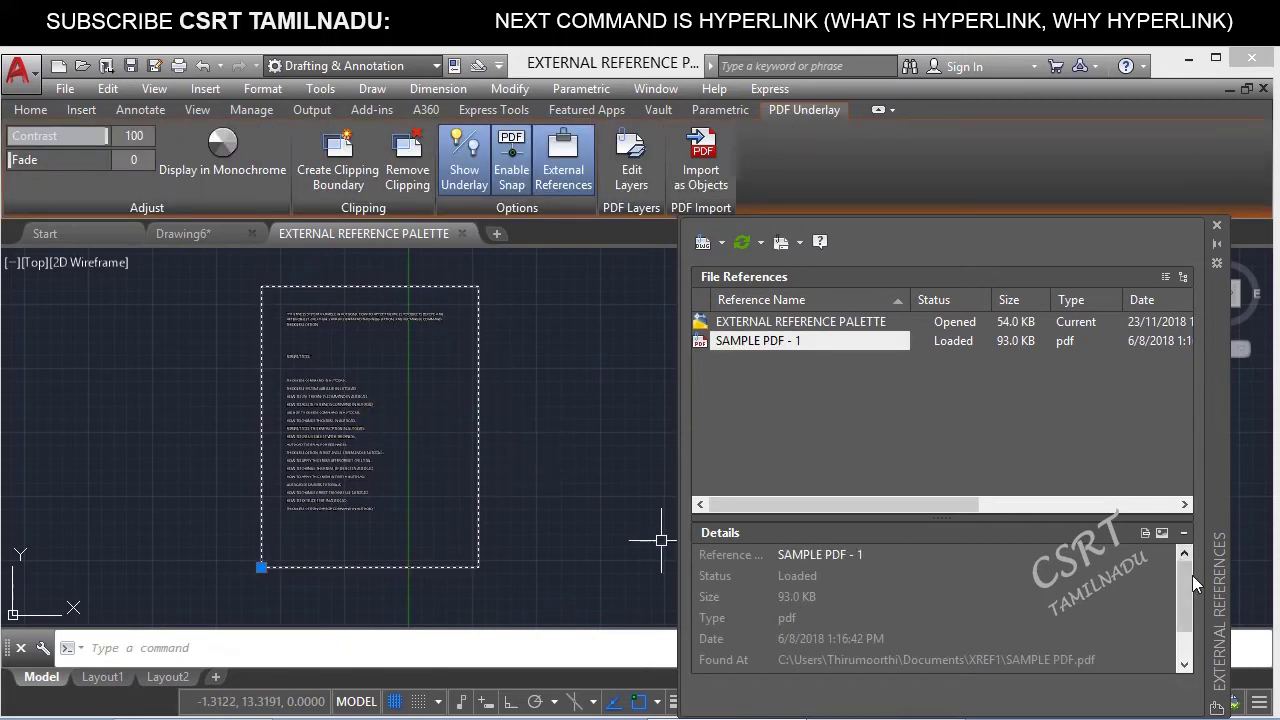
{"action": "left_click_drag", "start_coordinate": [1192, 575], "coordinate": [1192, 648]}
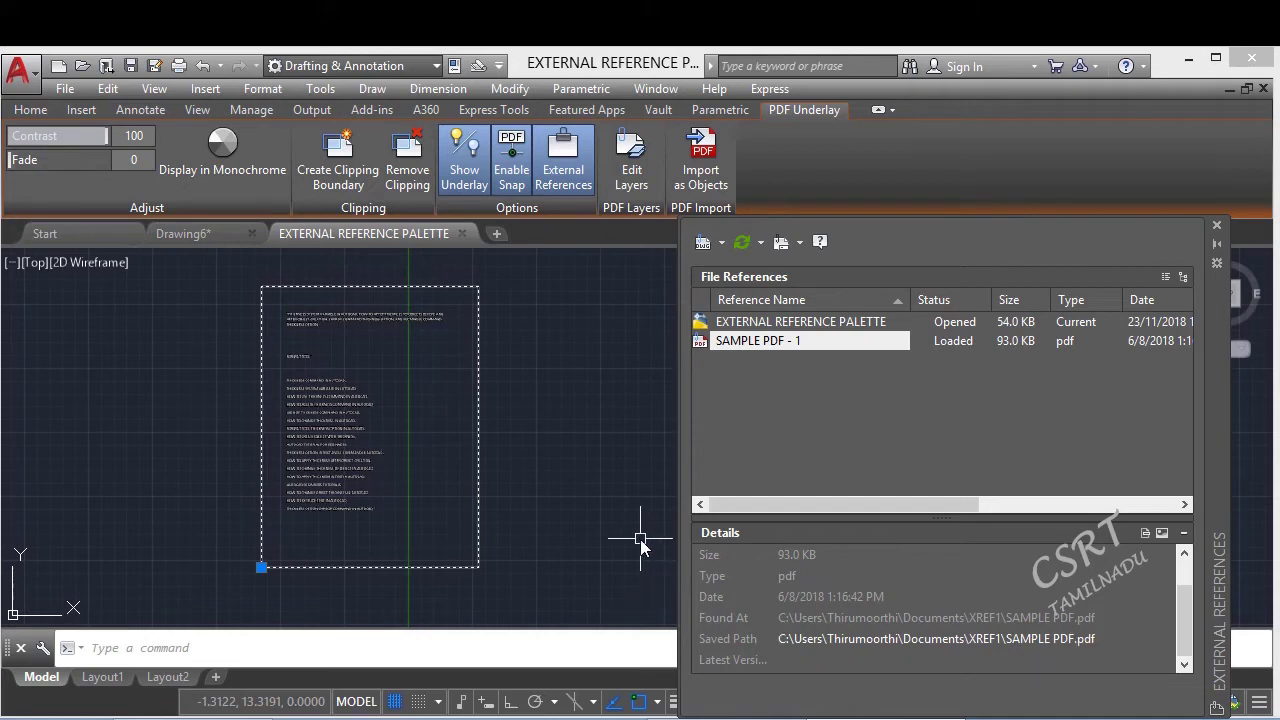
{"action": "left_click", "coordinate": [800, 241]}
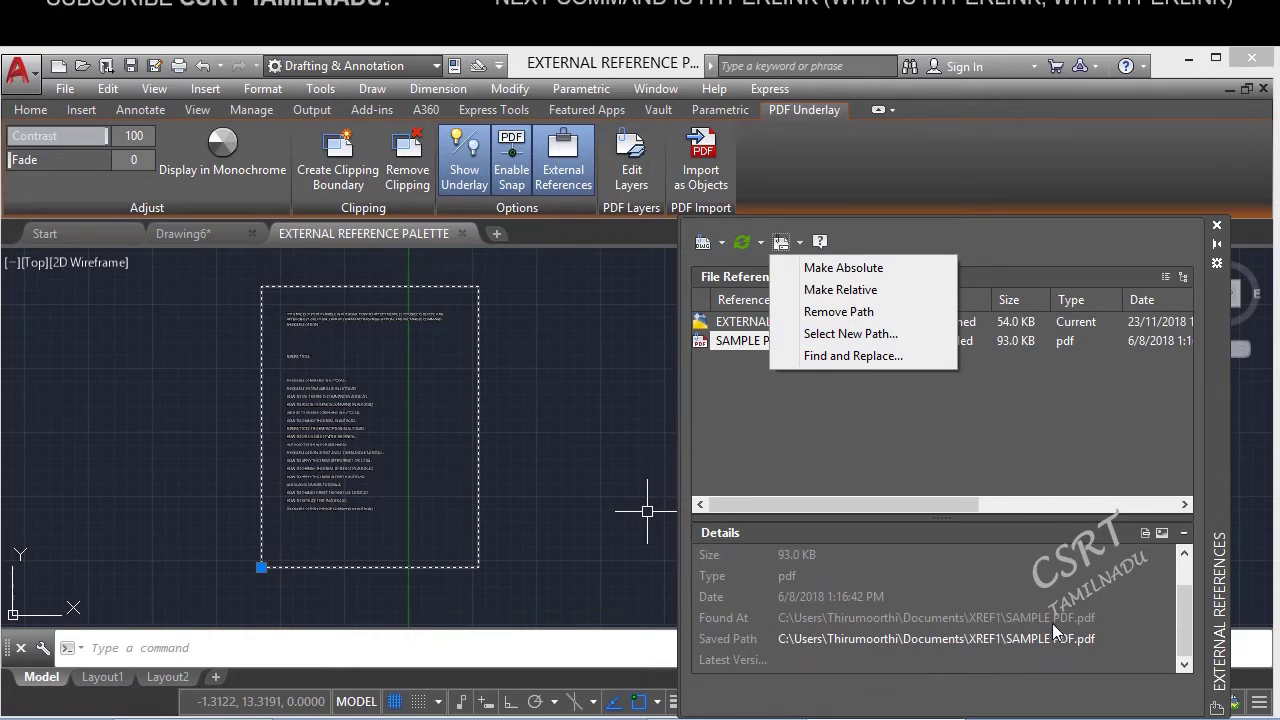
{"action": "left_click", "coordinate": [741, 391]}
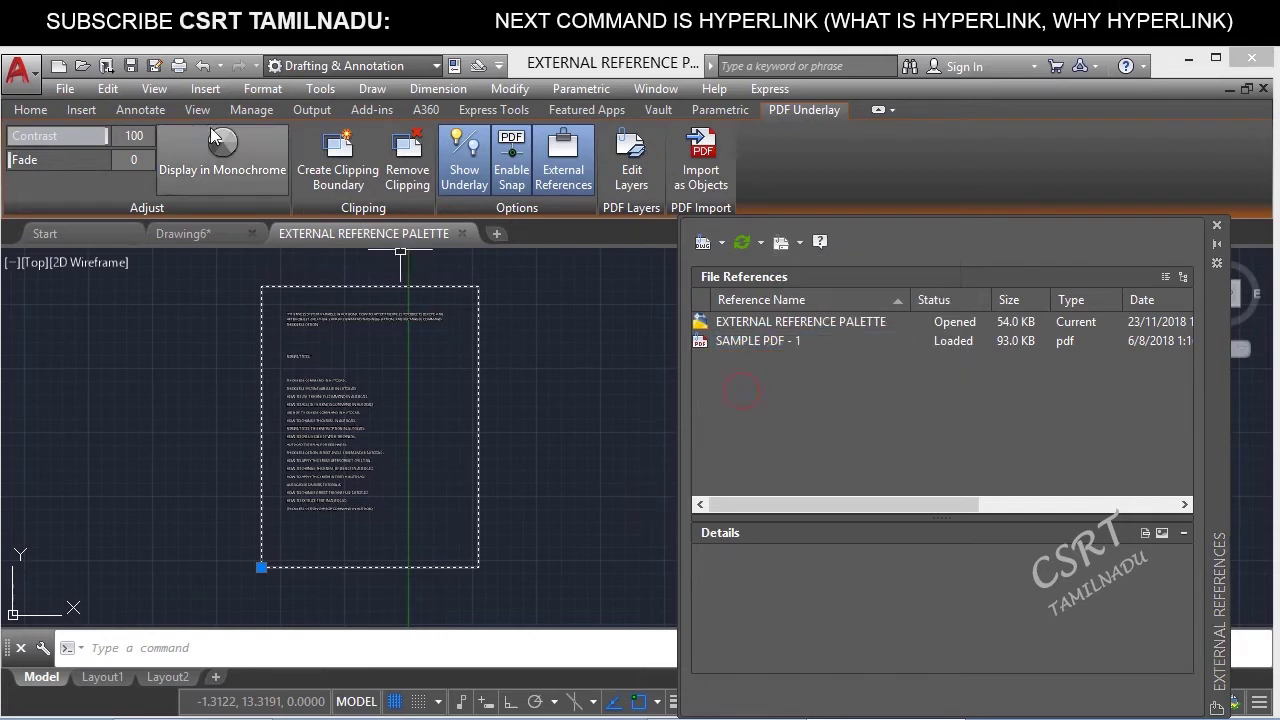
{"action": "left_click", "coordinate": [131, 68]}
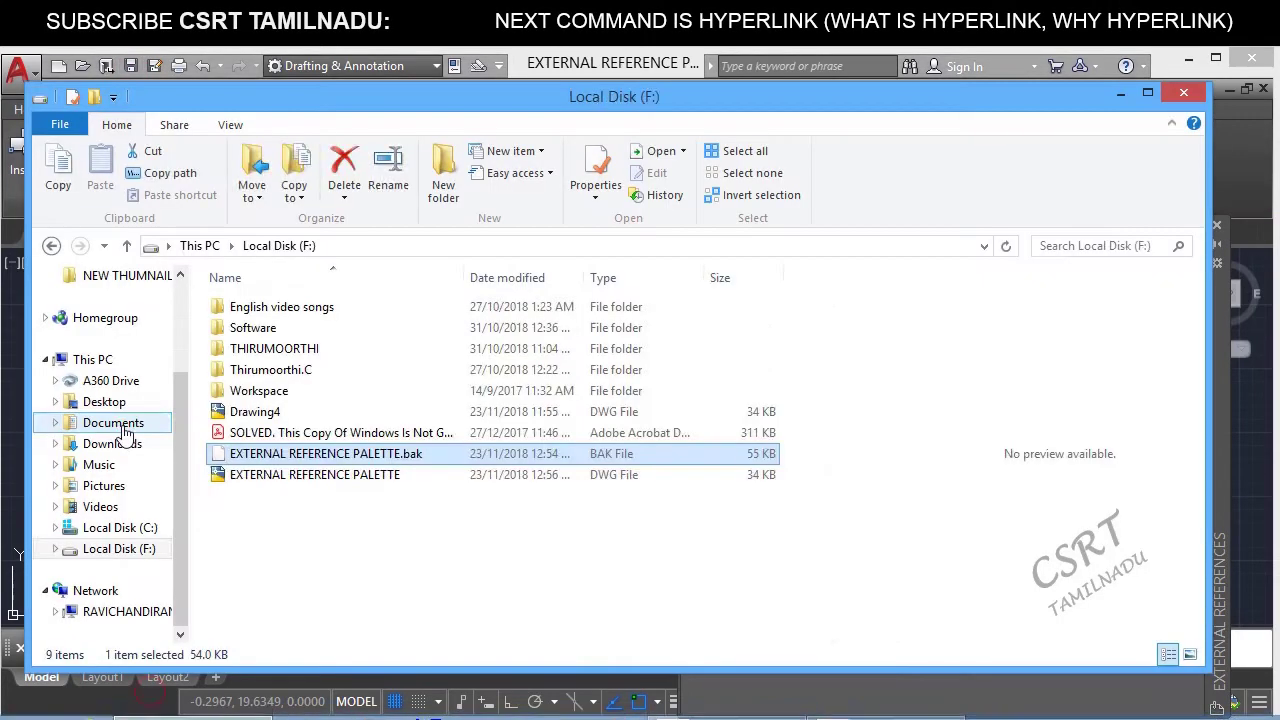
- Cut SAMPLE PDF out of the Documents\XREF1 folder
{"action": "left_click", "coordinate": [113, 422]}
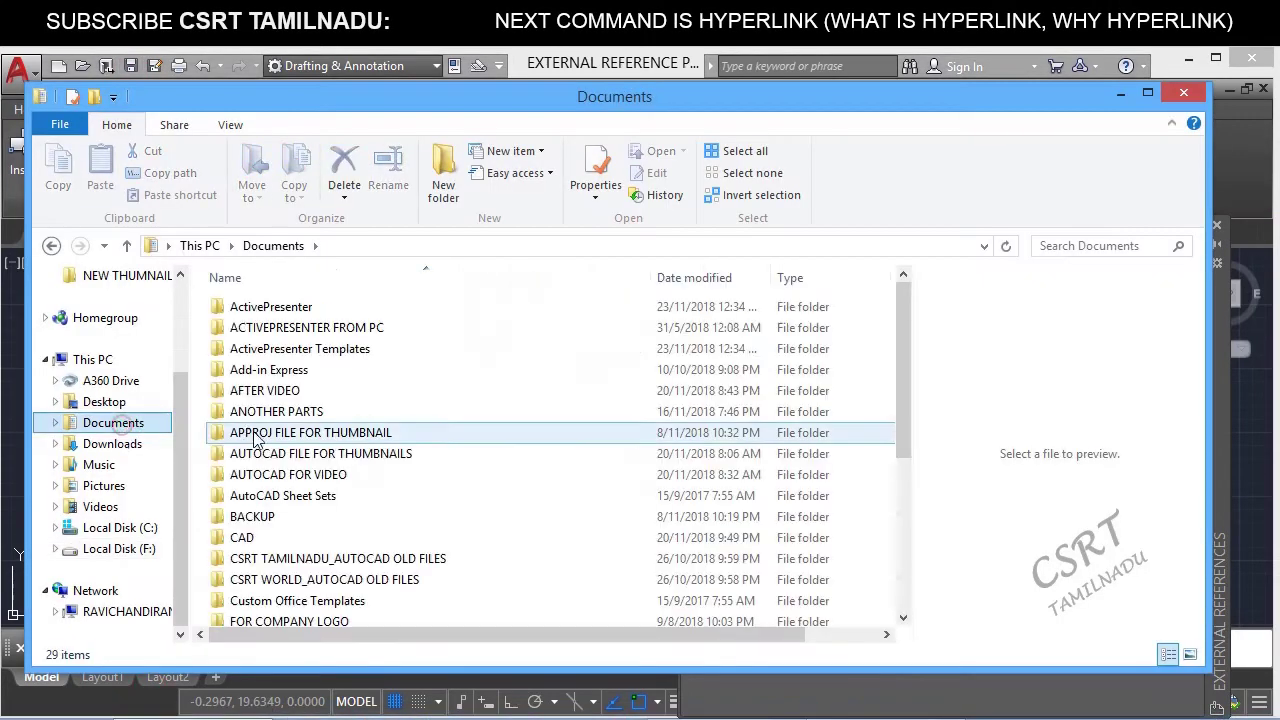
{"action": "scroll", "coordinate": [283, 579], "scroll_direction": "down", "scroll_amount": 5}
{"action": "double_click", "coordinate": [250, 600]}
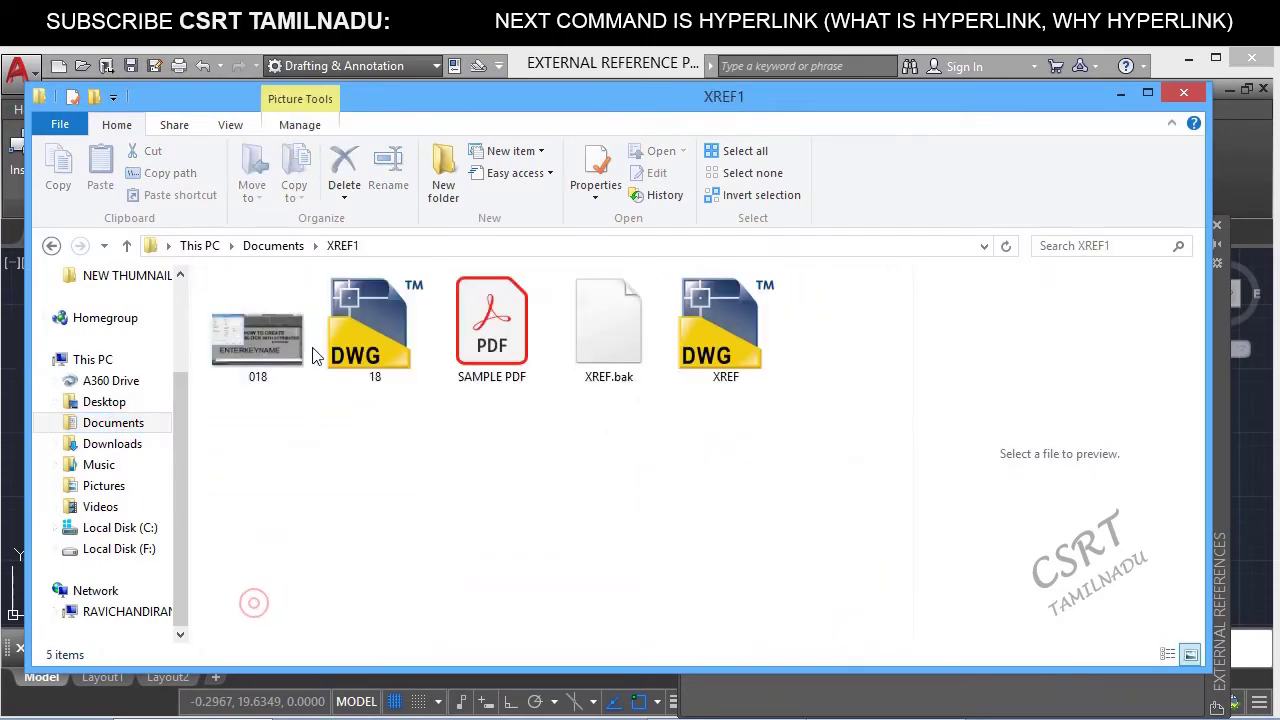
{"action": "left_click", "coordinate": [493, 340]}
{"action": "right_click", "coordinate": [500, 355]}
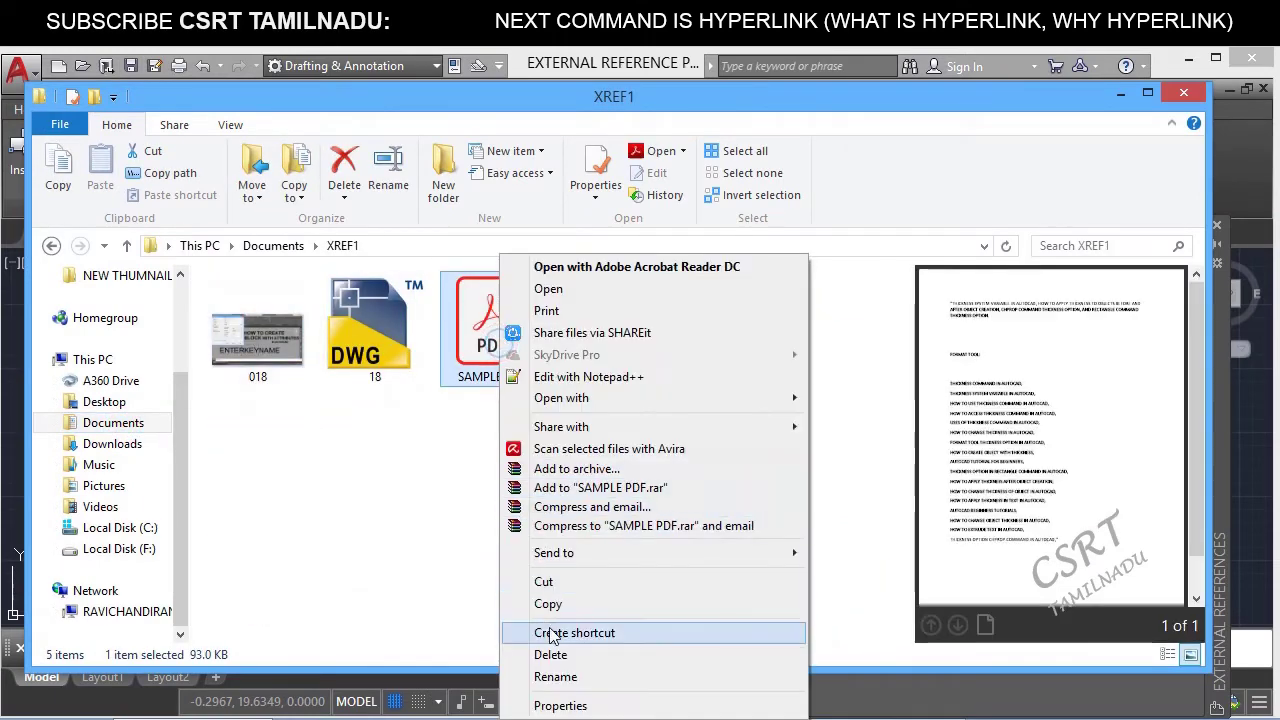
{"action": "left_click", "coordinate": [567, 582]}
- Paste SAMPLE PDF into Documents\XREF2, then go to Local Disk (F:)
{"action": "left_click", "coordinate": [273, 245]}
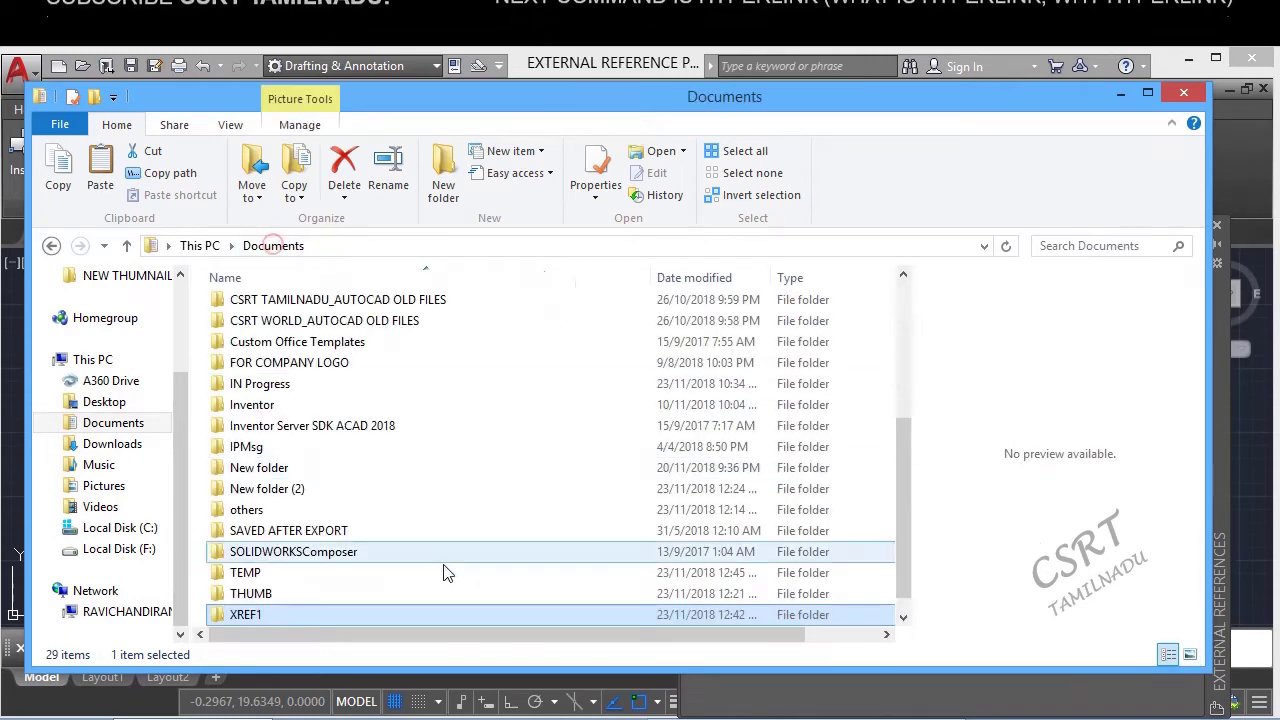
{"action": "scroll", "coordinate": [298, 593], "scroll_direction": "down", "scroll_amount": 1}
{"action": "double_click", "coordinate": [245, 612]}
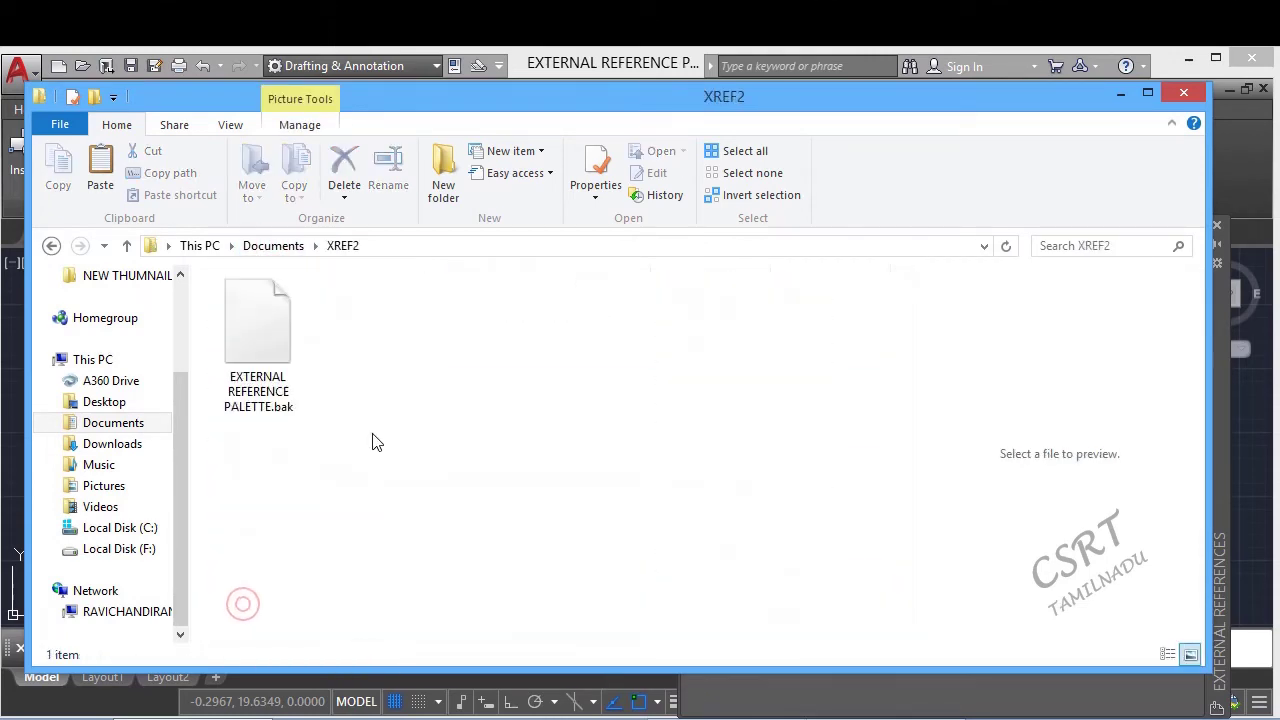
{"action": "right_click", "coordinate": [372, 434]}
{"action": "left_click", "coordinate": [459, 565]}
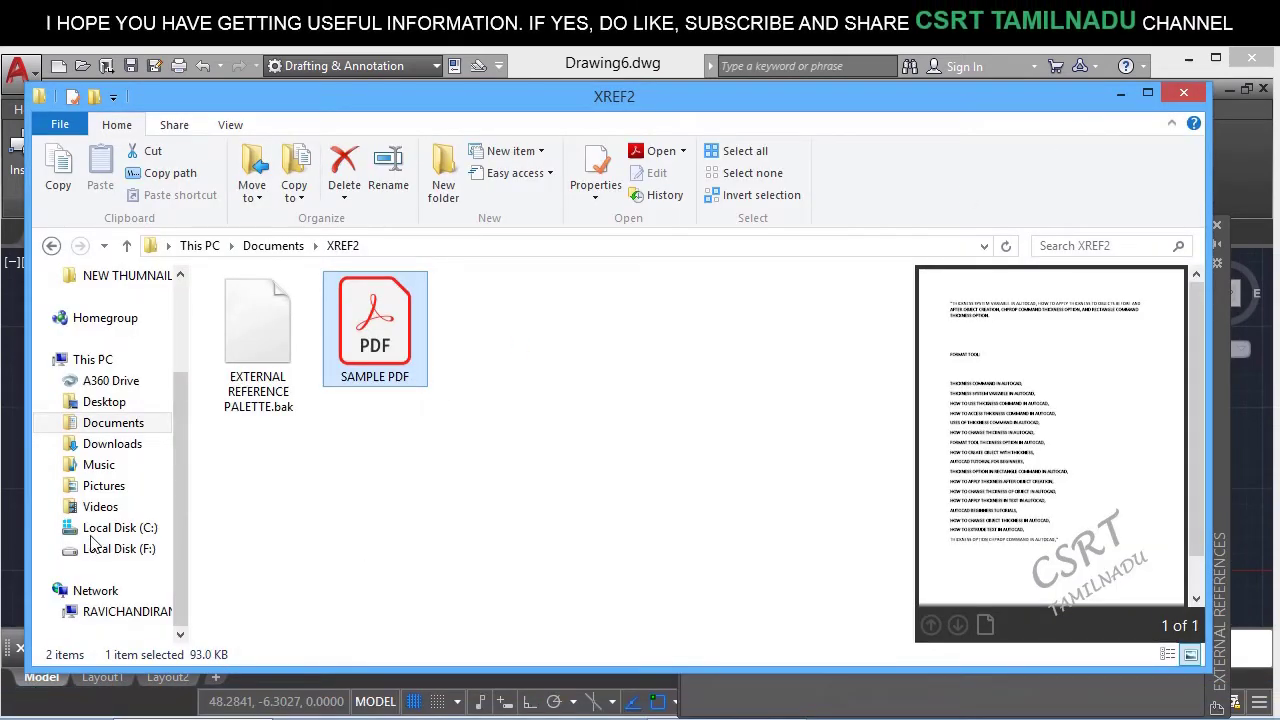
{"action": "left_click", "coordinate": [112, 549]}
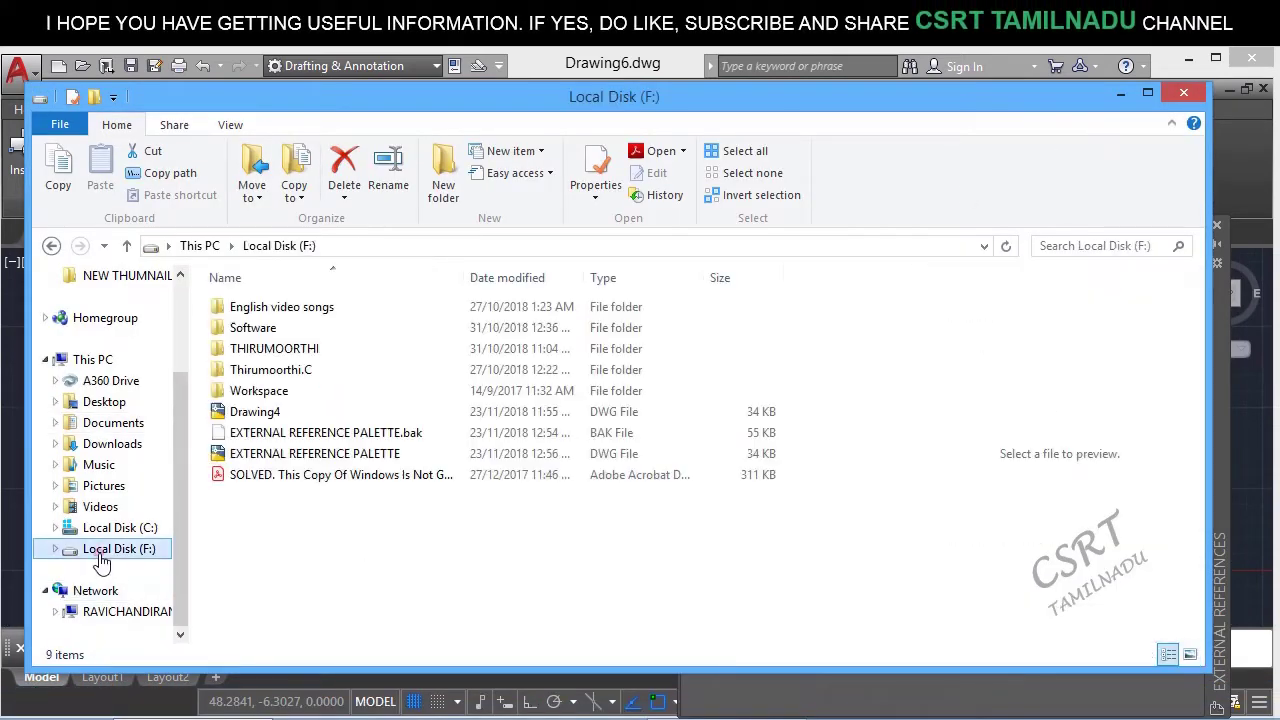
- Reopen the copied drawing, skip the missing-PDF warning, and show SAMPLE PDF - 1's Change Path options
{"action": "double_click", "coordinate": [303, 456]}
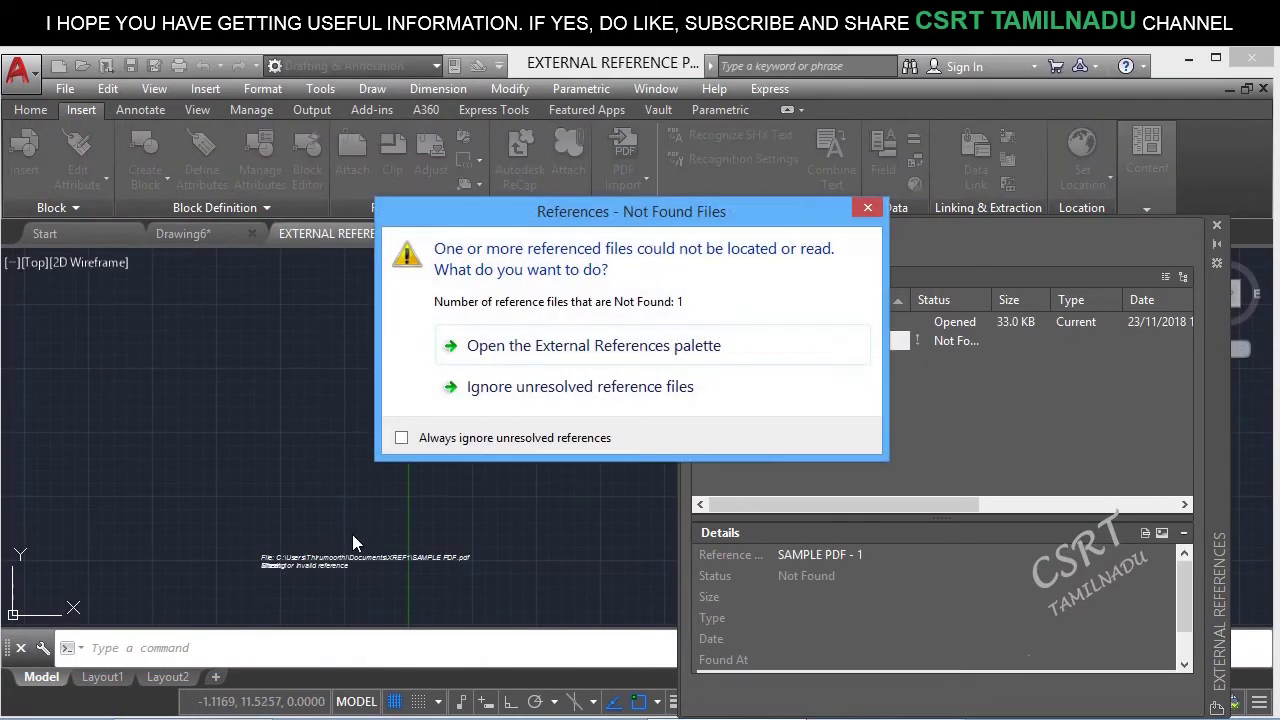
{"action": "left_click", "coordinate": [560, 387]}
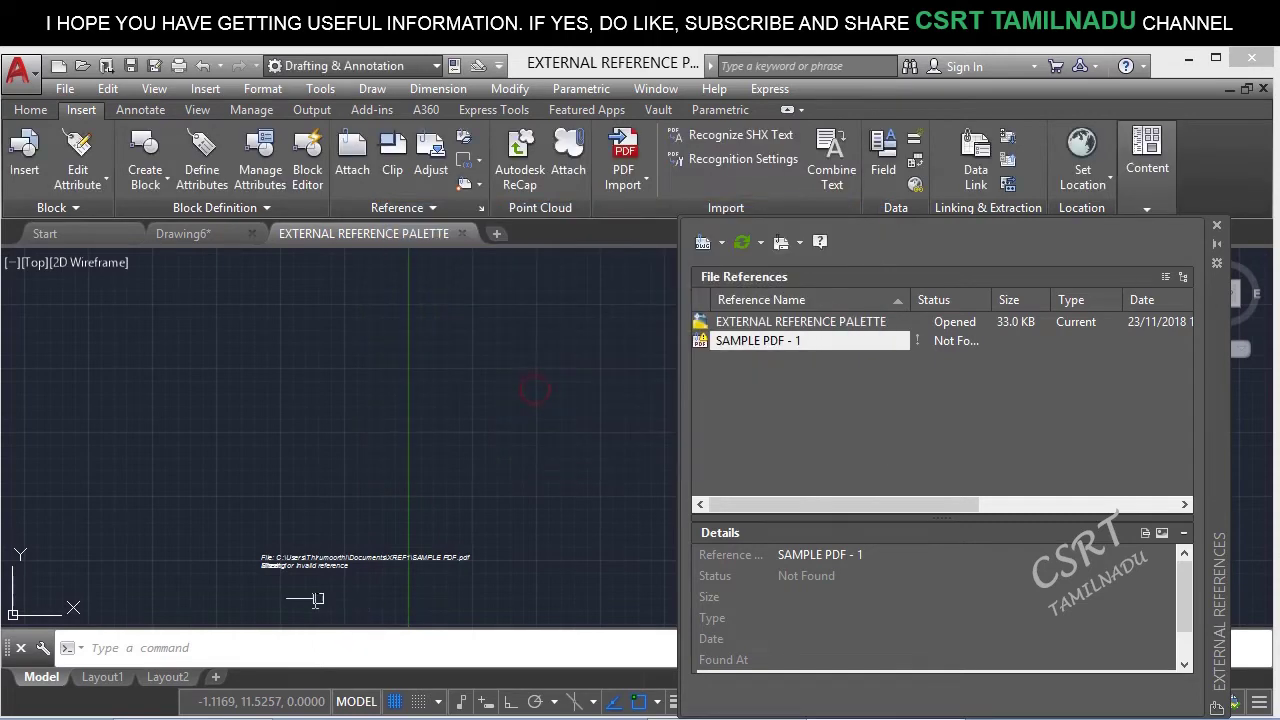
{"action": "scroll", "coordinate": [283, 592], "scroll_direction": "up", "scroll_amount": 7}
{"action": "scroll", "coordinate": [420, 531], "scroll_direction": "down", "scroll_amount": 3}
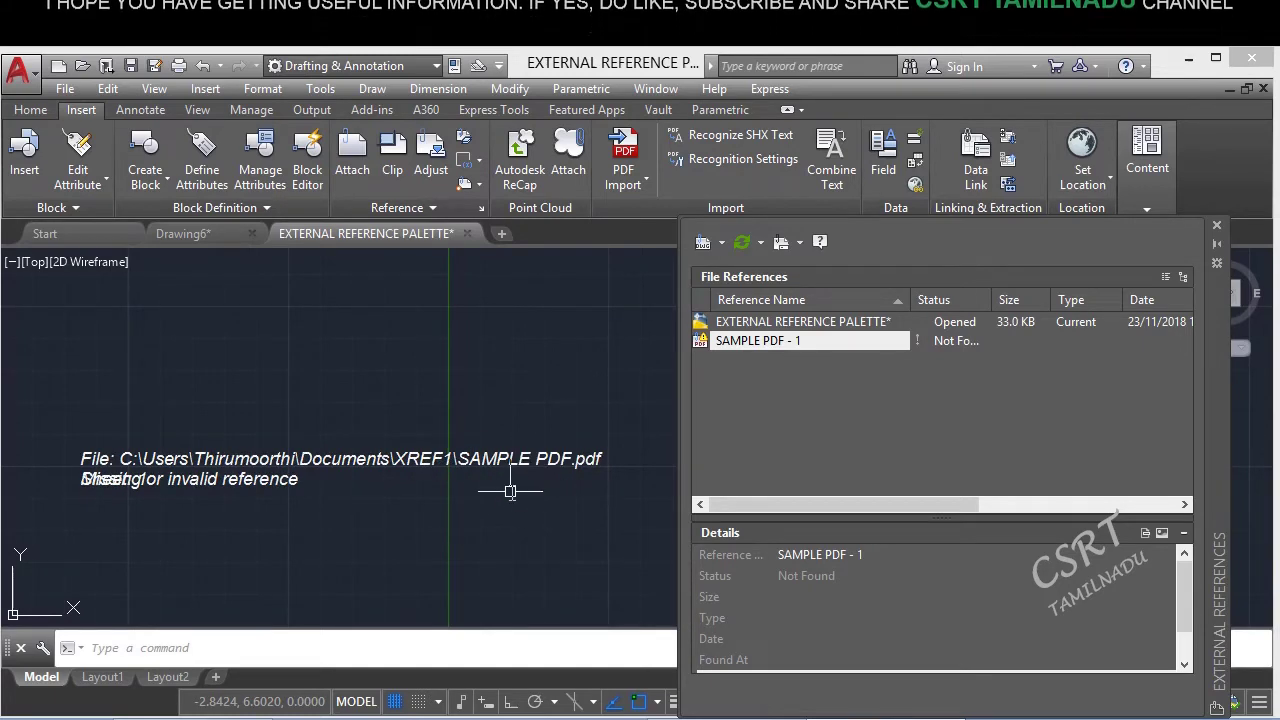
{"action": "scroll", "coordinate": [517, 451], "scroll_direction": "down", "scroll_amount": 6}
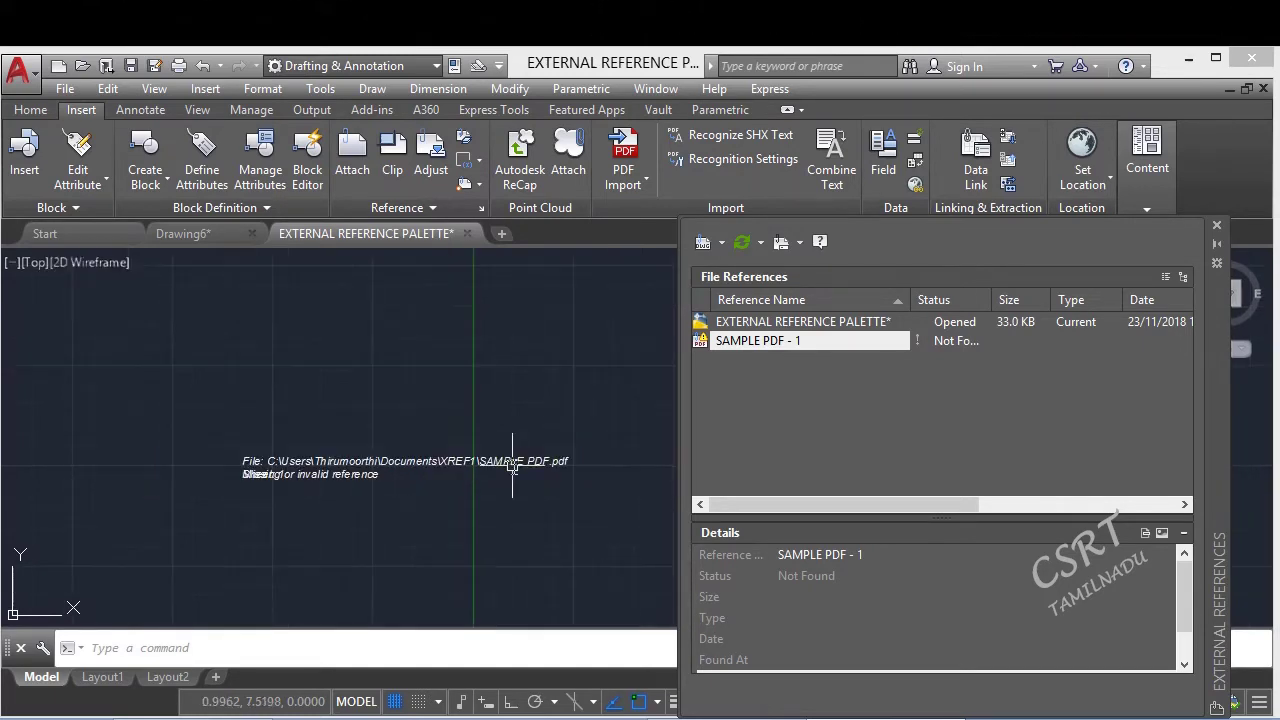
{"action": "scroll", "coordinate": [443, 409], "scroll_direction": "up", "scroll_amount": 4}
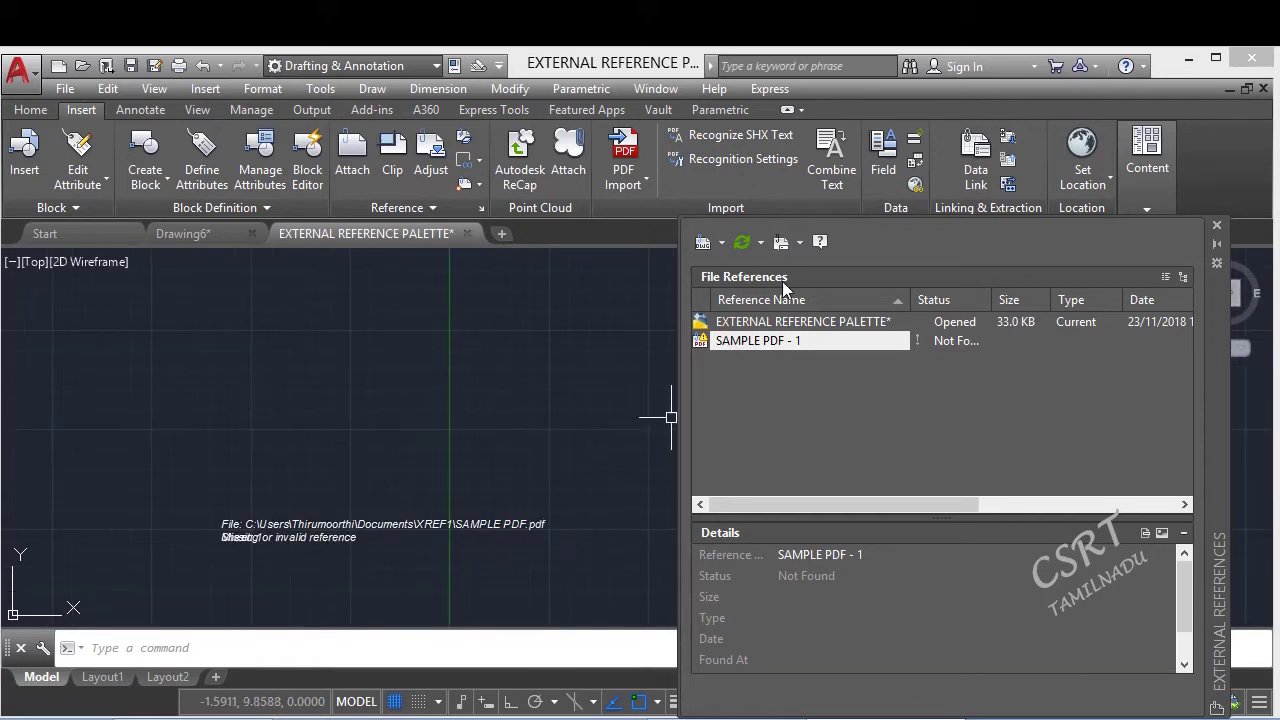
{"action": "left_click", "coordinate": [797, 242]}
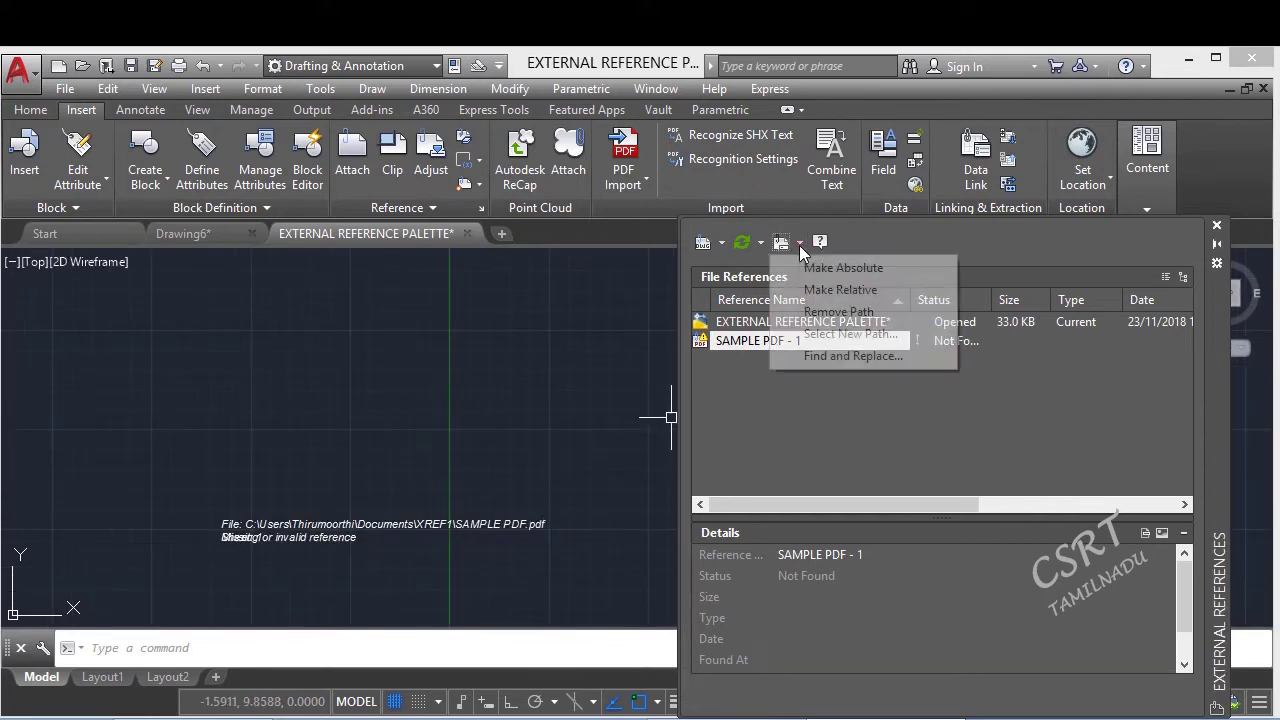
- Repoint SAMPLE PDF - 1 to SAMPLE PDF in Documents\XREF2 and pan to show it
{"action": "left_click", "coordinate": [843, 337]}
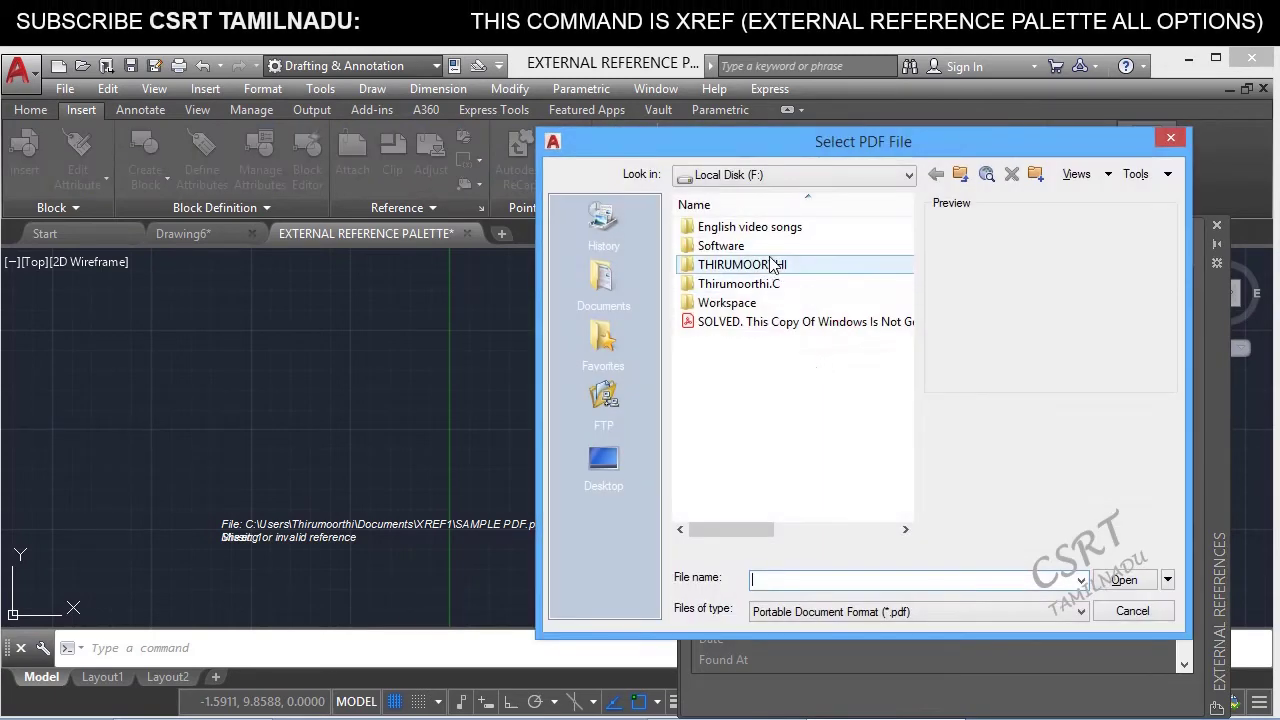
{"action": "left_click", "coordinate": [600, 285]}
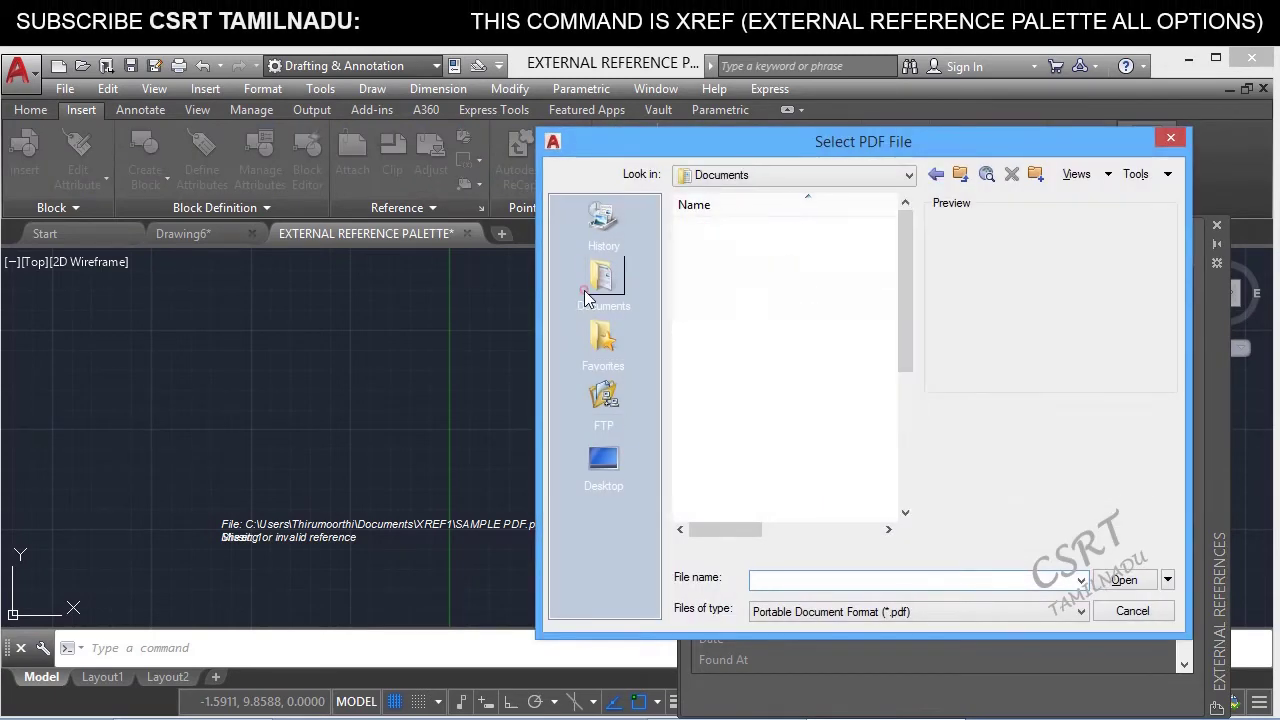
{"action": "scroll", "coordinate": [778, 505], "scroll_direction": "down", "scroll_amount": 3}
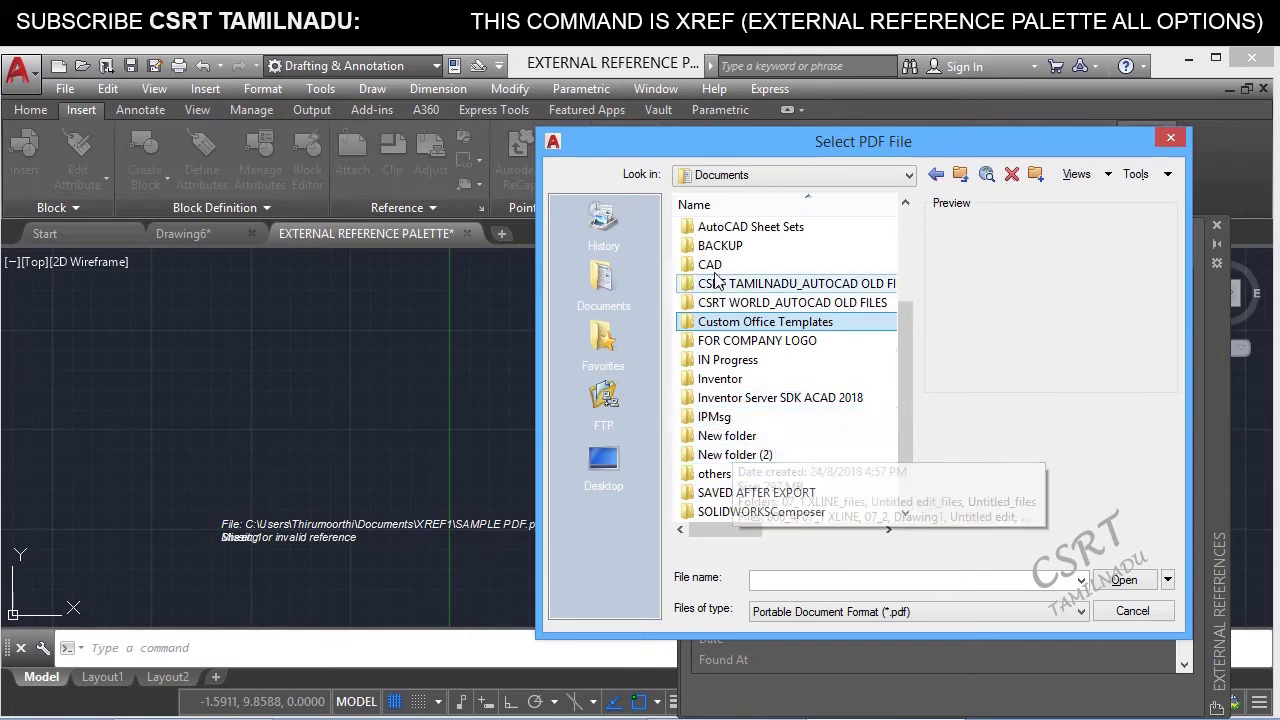
{"action": "scroll", "coordinate": [716, 282], "scroll_direction": "up", "scroll_amount": 3}
{"action": "double_click", "coordinate": [732, 512]}
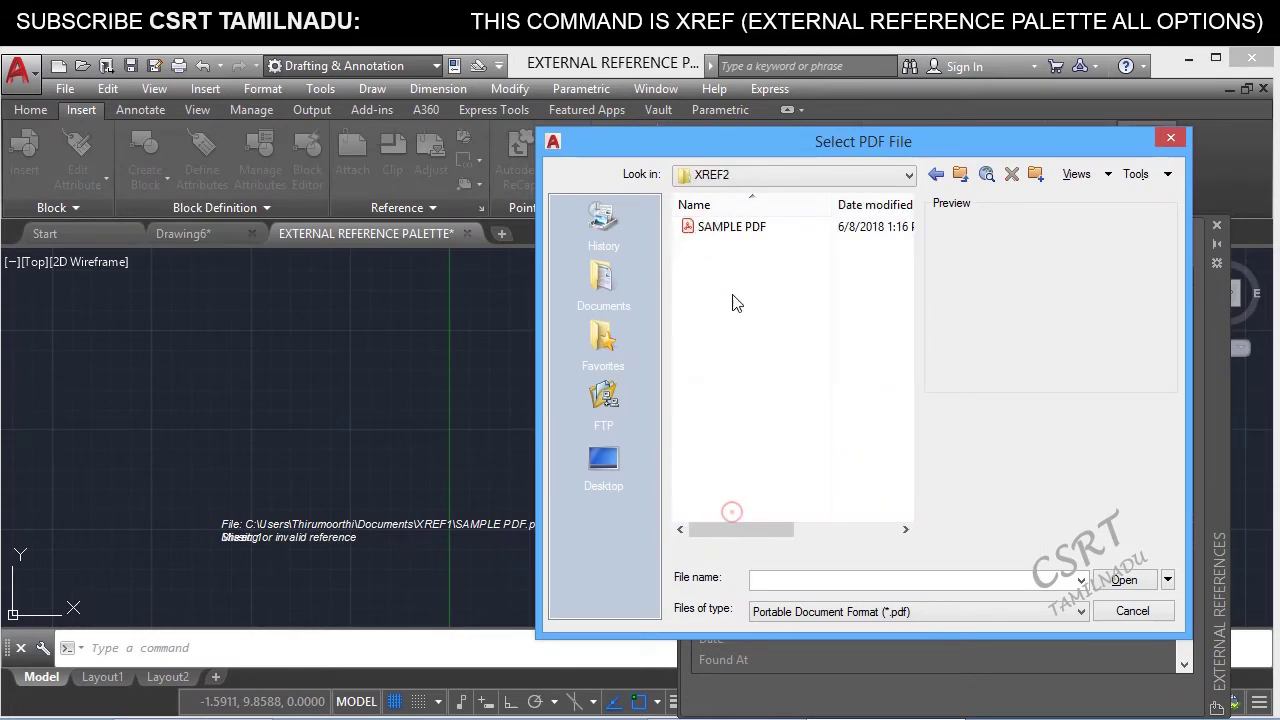
{"action": "double_click", "coordinate": [720, 229]}
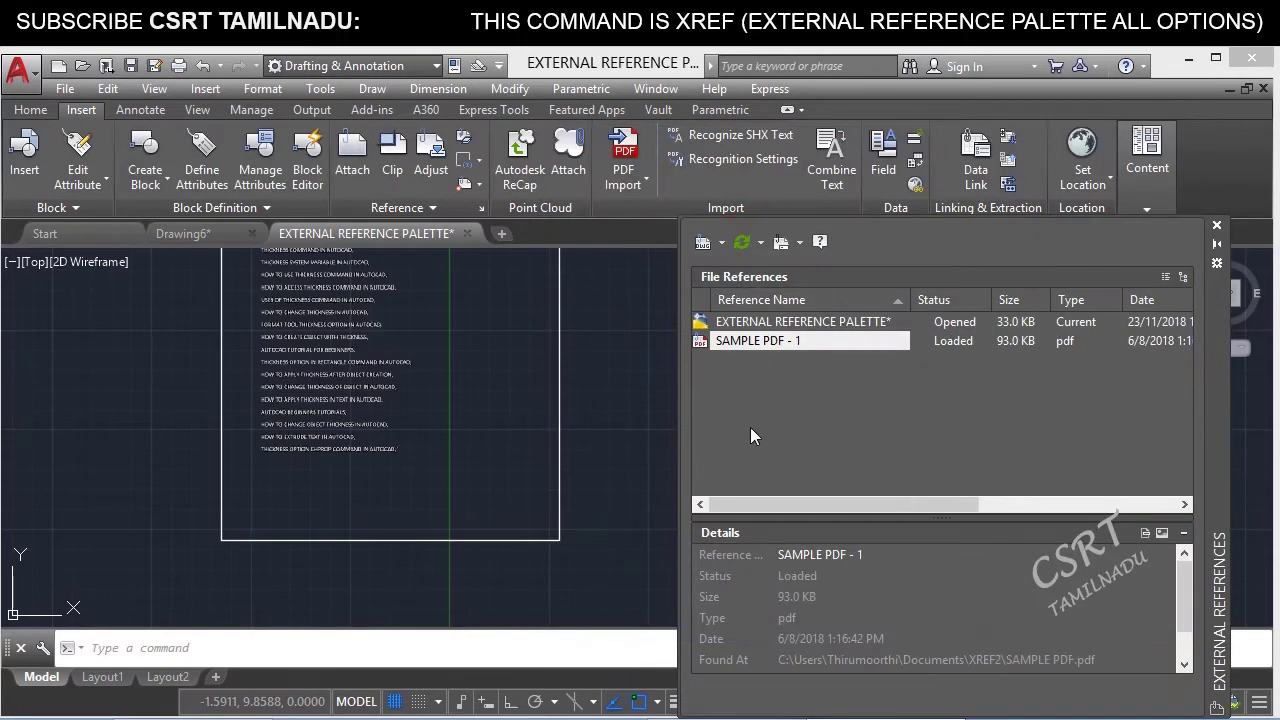
{"action": "middle_click_drag", "start_coordinate": [563, 398], "coordinate": [562, 437]}
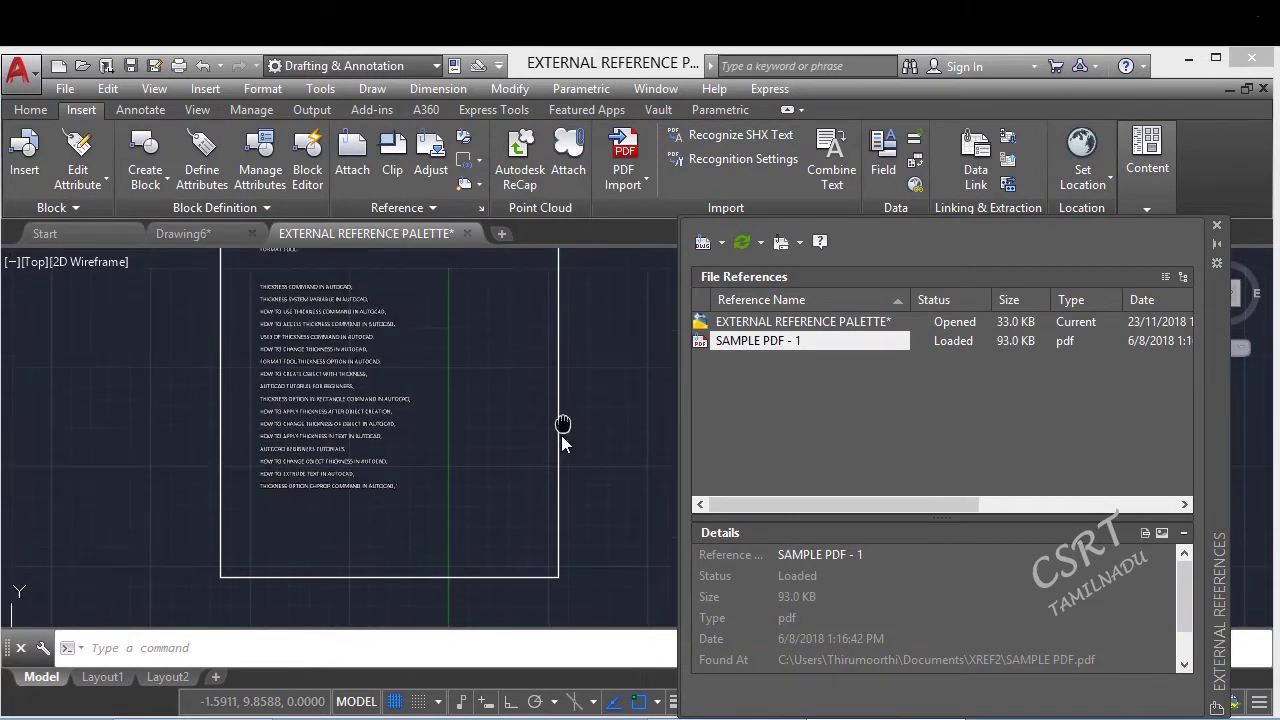
{"action": "scroll", "coordinate": [563, 440], "scroll_direction": "down", "scroll_amount": 2}
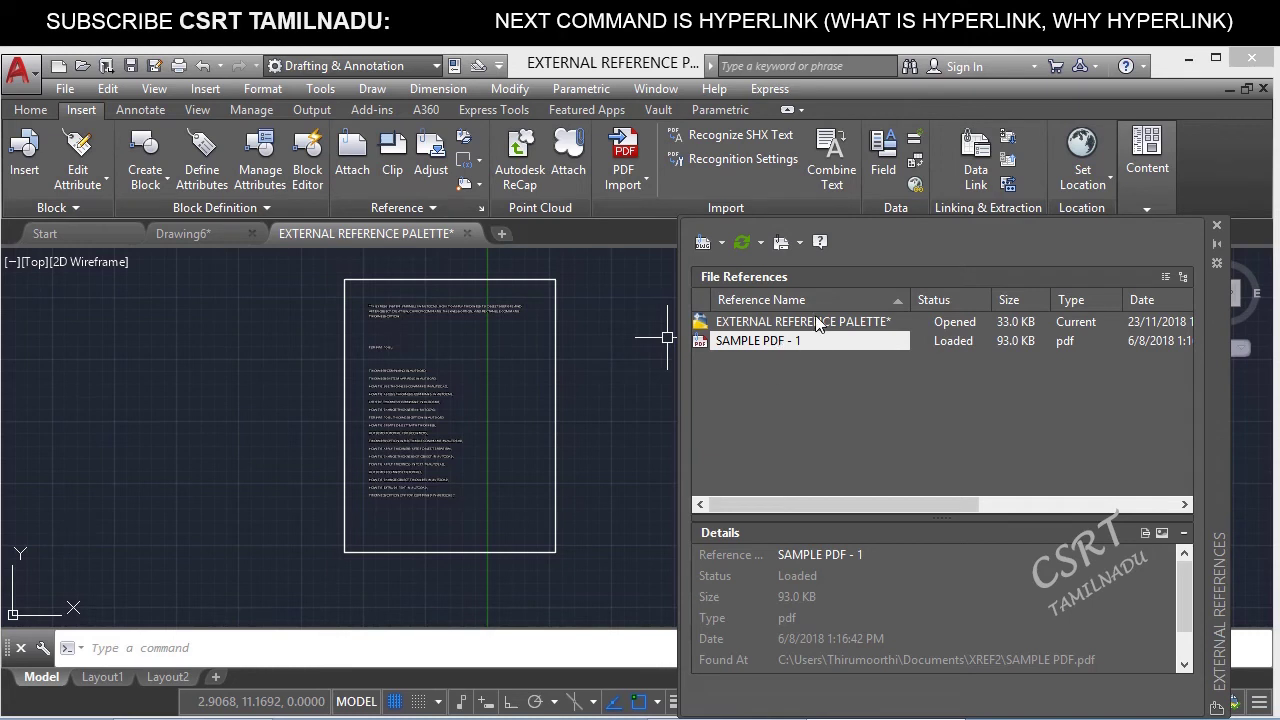
- Check the path options, then close the EXTERNAL REFERENCE PALETTE drawing without saving
{"action": "left_click", "coordinate": [800, 242]}
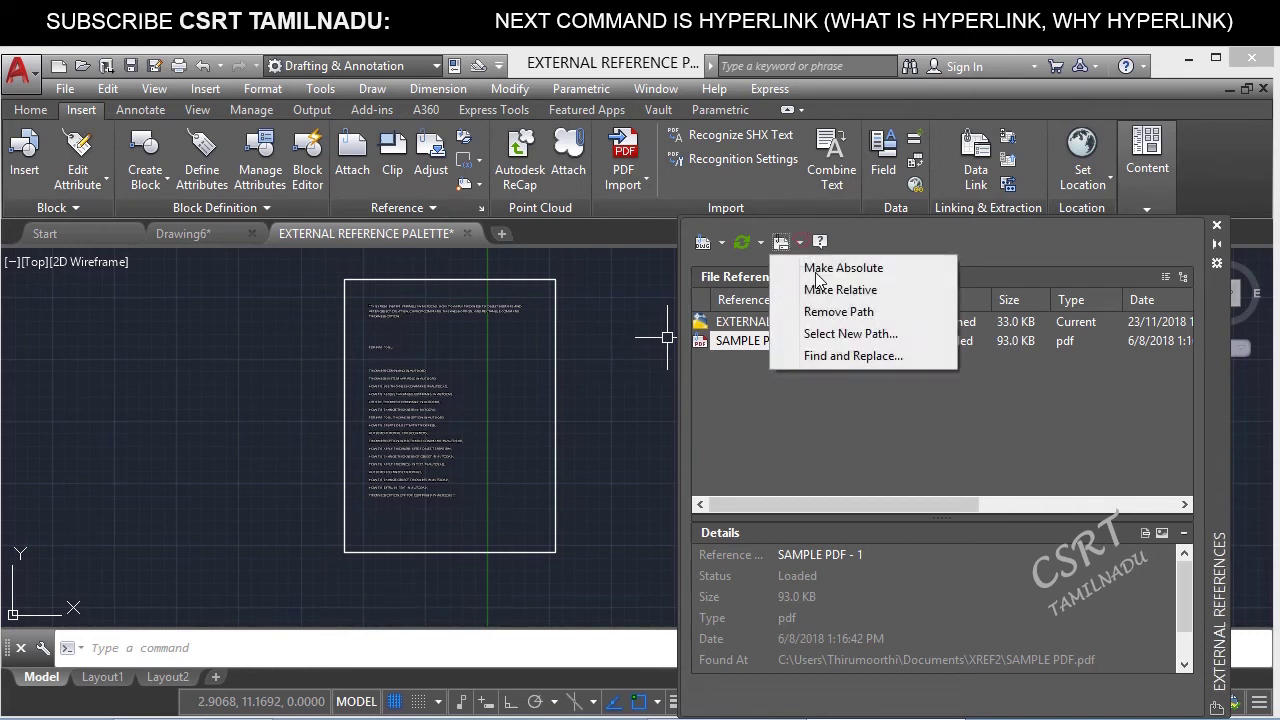
{"action": "left_click", "coordinate": [865, 358]}
{"action": "left_click", "coordinate": [467, 233]}
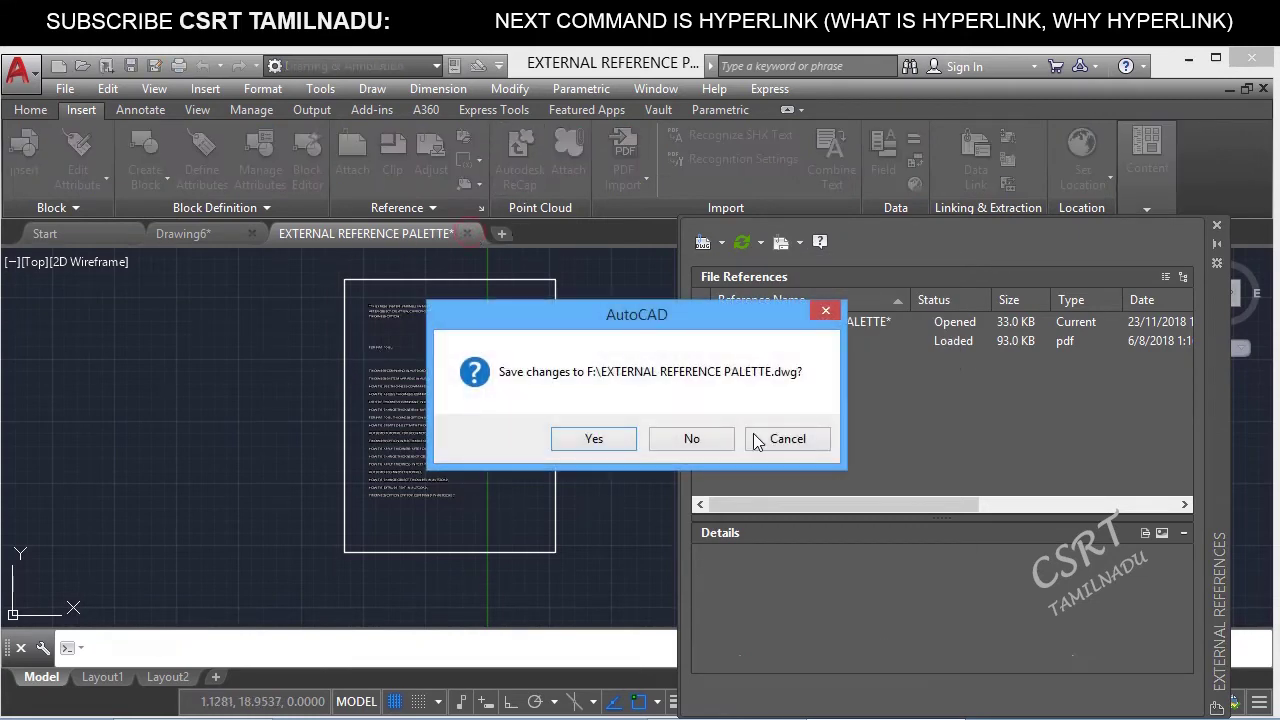
{"action": "left_click", "coordinate": [697, 439]}
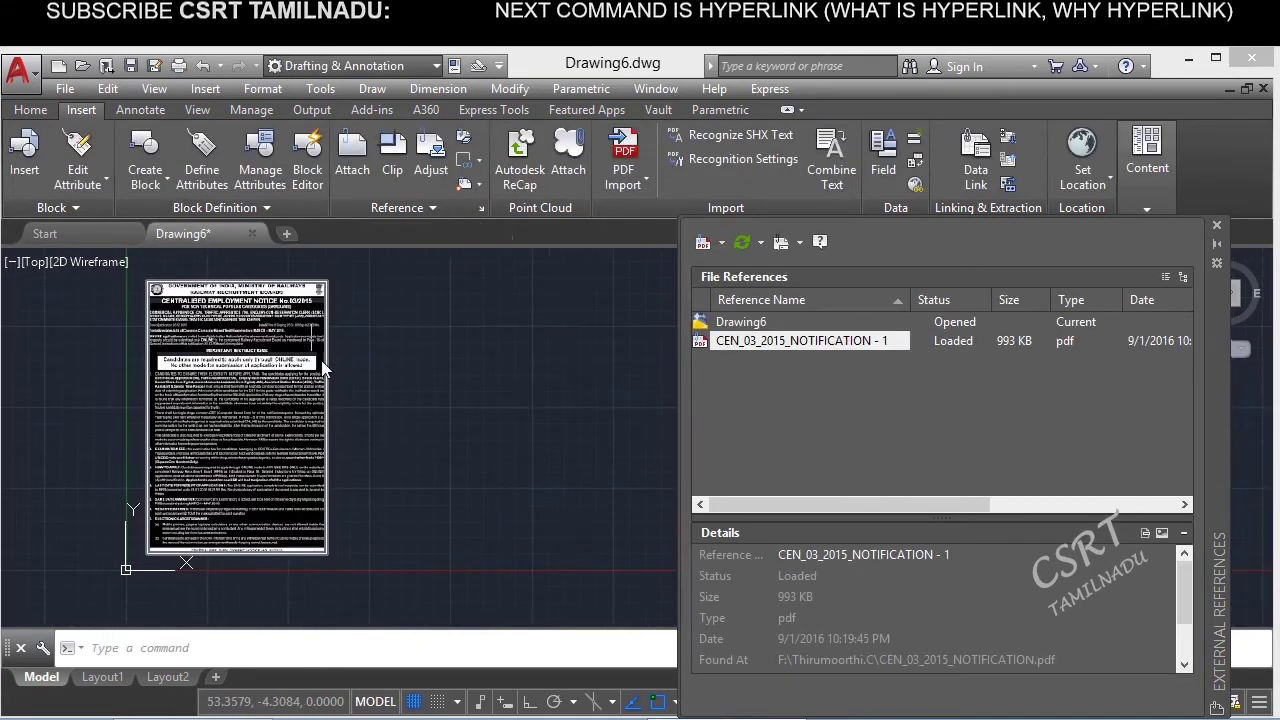
- Select the CEN_03_2015_NOTIFICATION PDF underlay and detach it from Drawing6
{"action": "left_click", "coordinate": [389, 423]}
{"action": "left_click", "coordinate": [205, 356]}
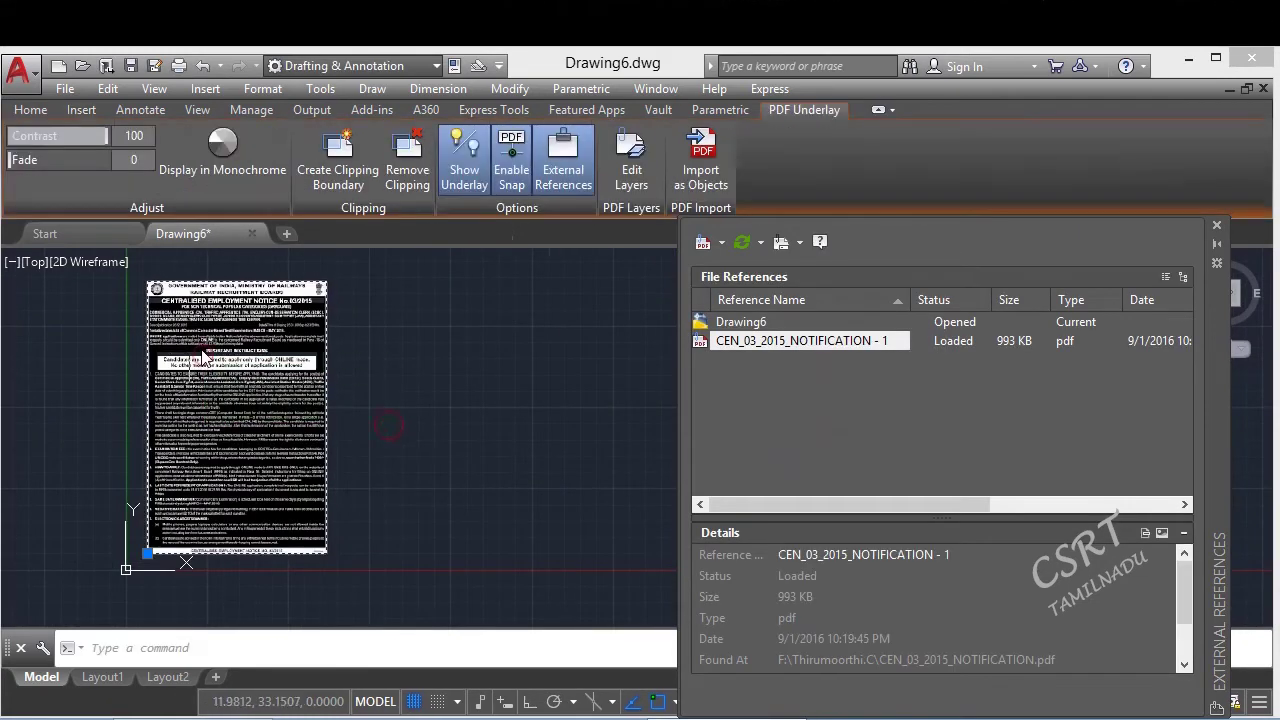
{"action": "right_click", "coordinate": [743, 345]}
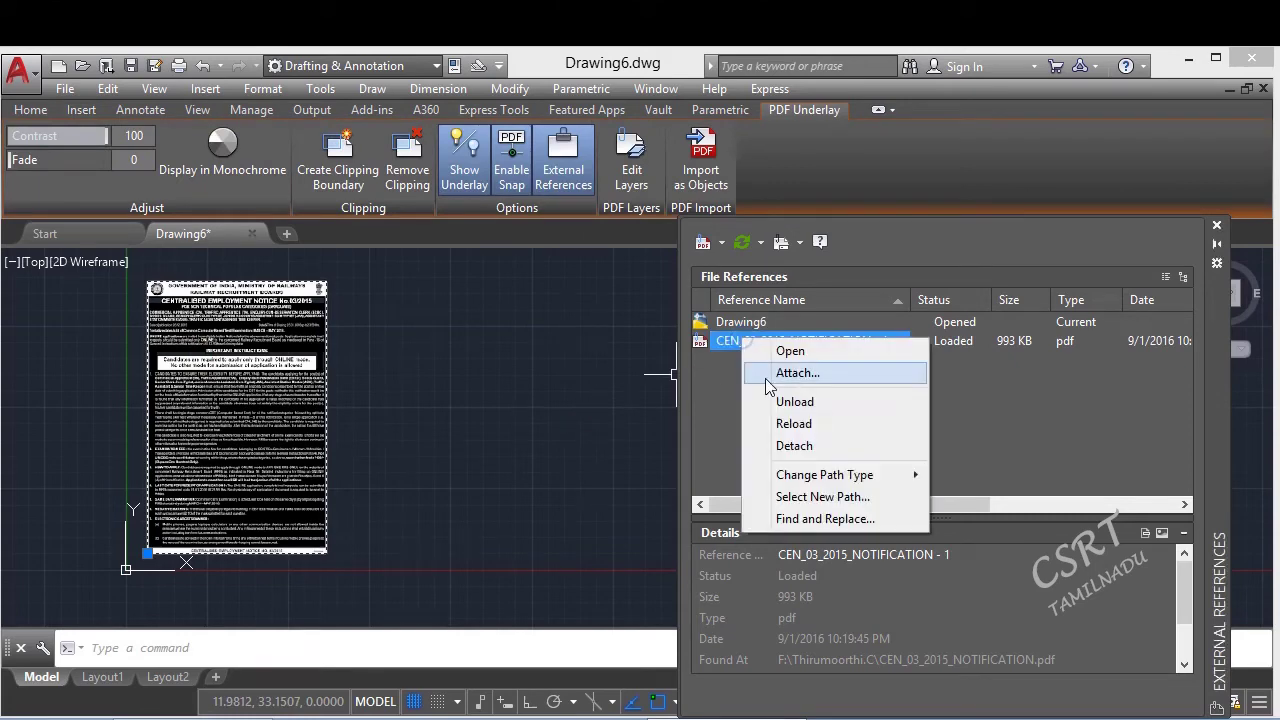
{"action": "left_click", "coordinate": [789, 444]}
- Cut SAMPLE PDF from the Documents\XREF2 folder
{"action": "left_click", "coordinate": [192, 700]}
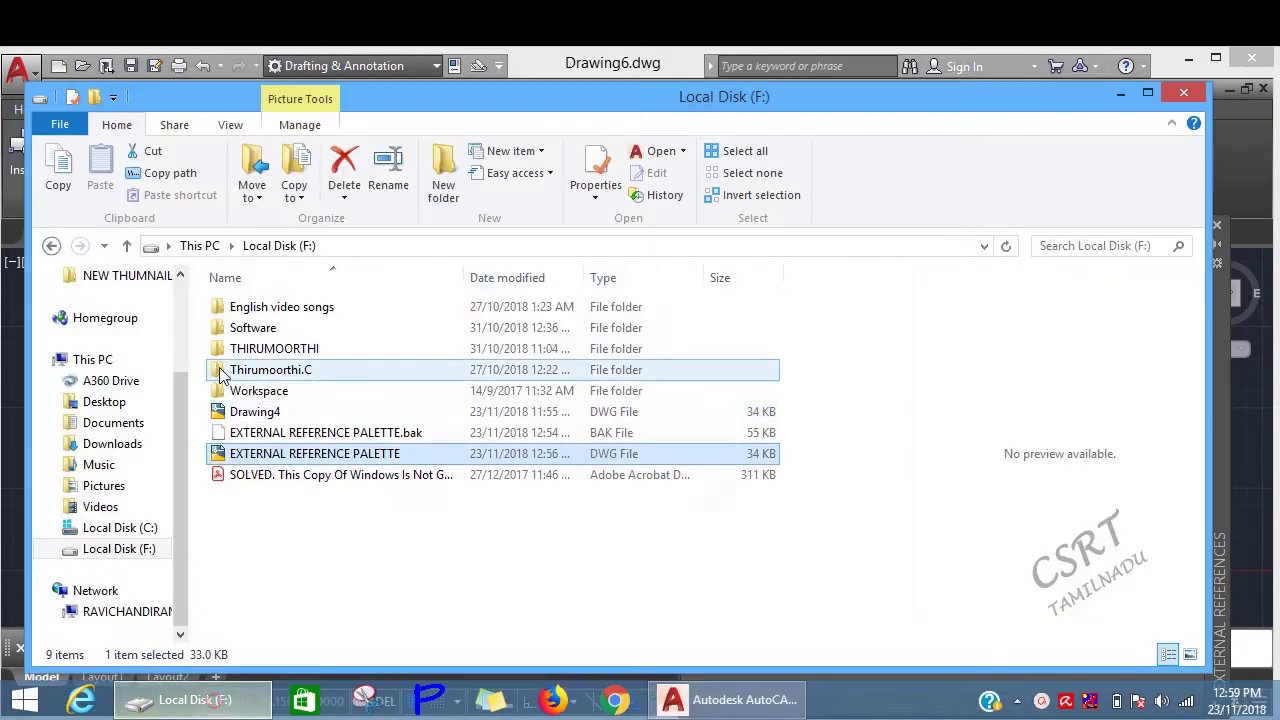
{"action": "left_click", "coordinate": [113, 423]}
{"action": "left_click", "coordinate": [294, 583]}
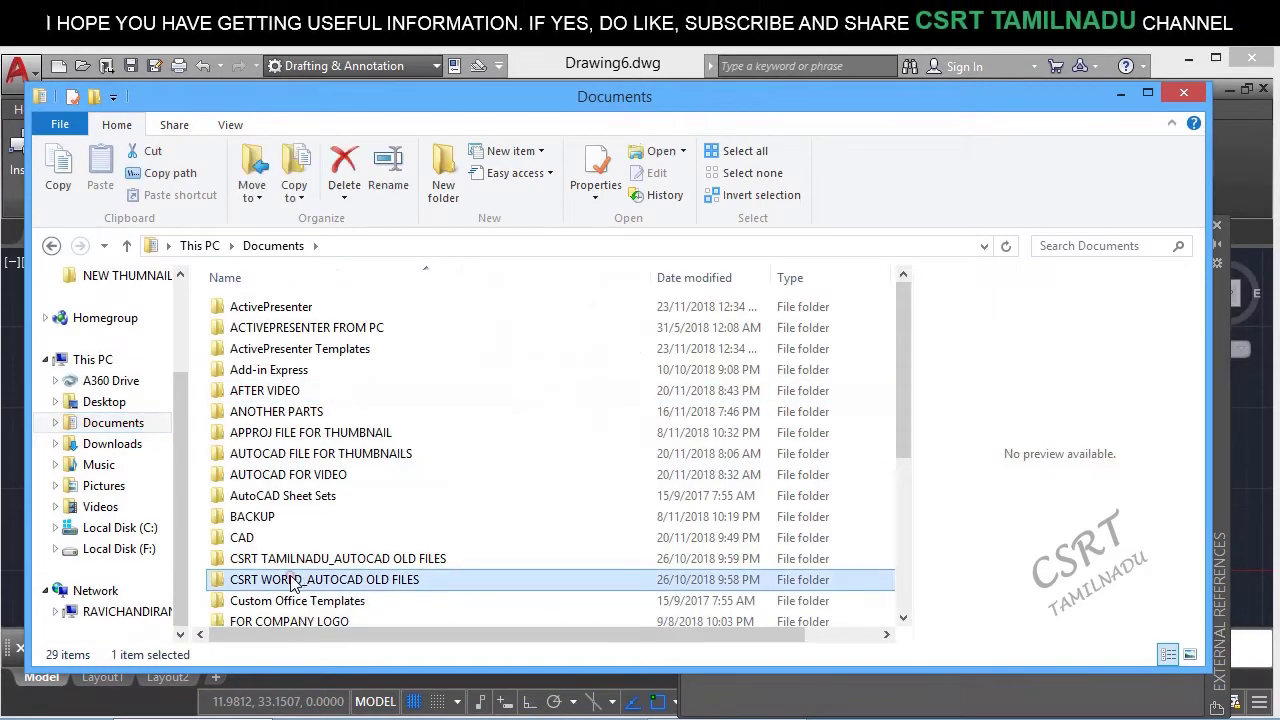
{"action": "scroll", "coordinate": [282, 597], "scroll_direction": "down", "scroll_amount": 3}
{"action": "double_click", "coordinate": [262, 614]}
{"action": "left_click", "coordinate": [352, 354]}
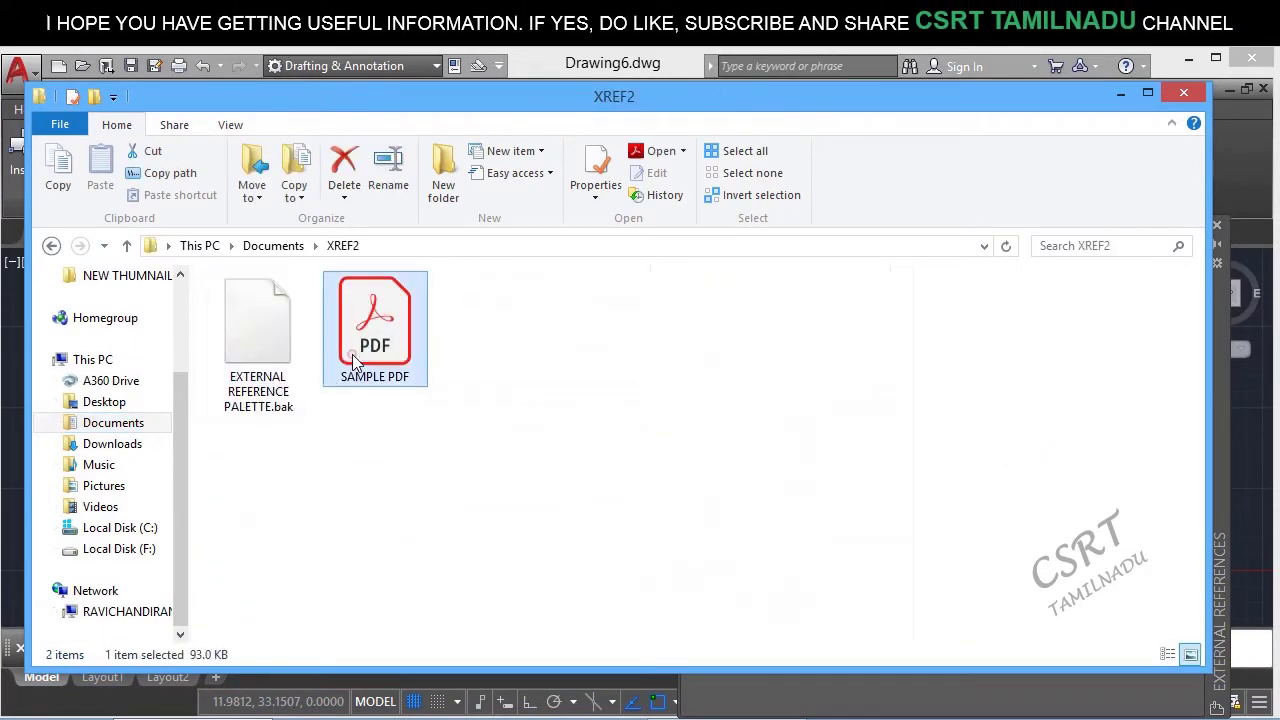
{"action": "right_click", "coordinate": [354, 356]}
{"action": "left_click", "coordinate": [405, 581]}
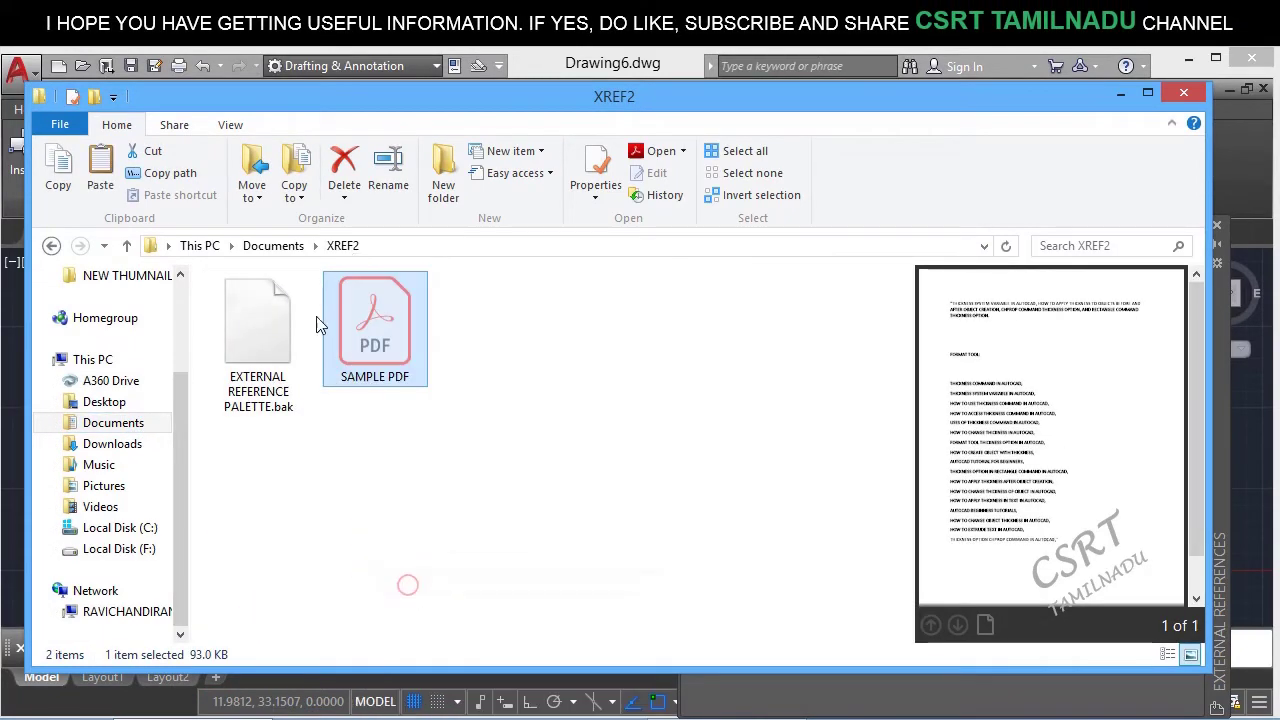
- Paste SAMPLE PDF into Documents\XREF1 and select the 018 and 18 files there
{"action": "left_click", "coordinate": [278, 246]}
{"action": "double_click", "coordinate": [288, 595]}
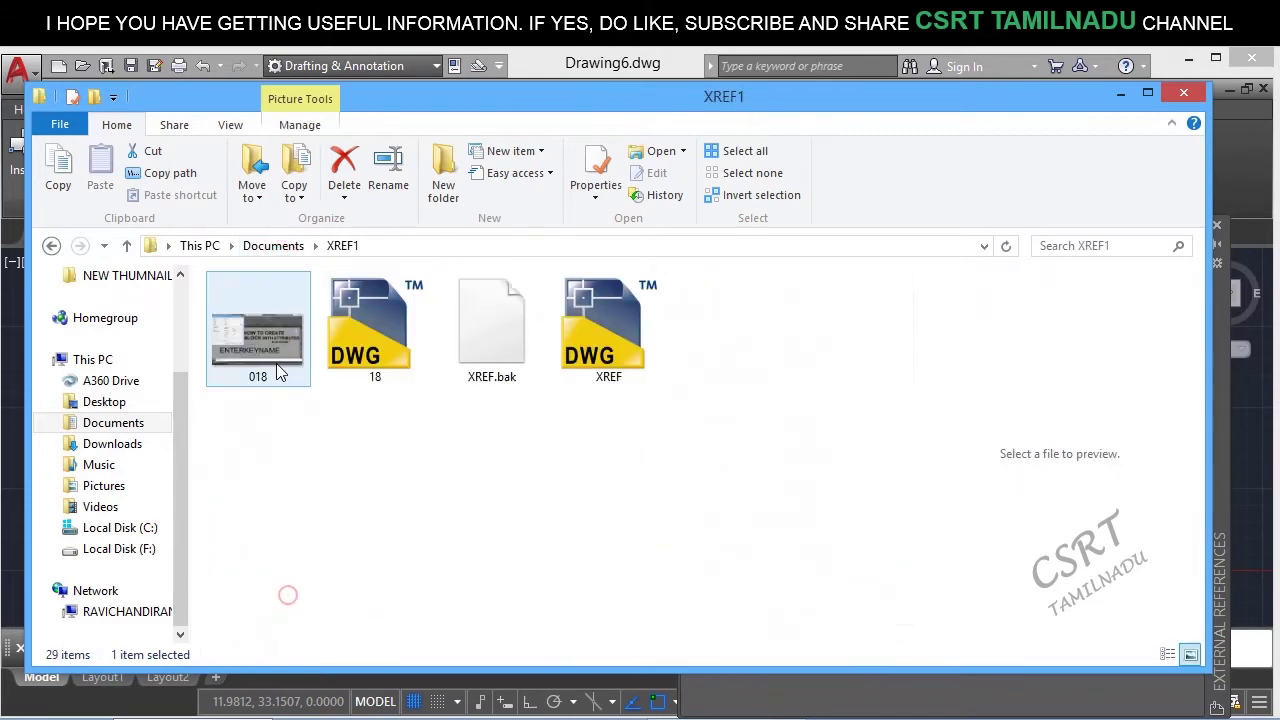
{"action": "right_click", "coordinate": [379, 507]}
{"action": "left_click", "coordinate": [428, 362]}
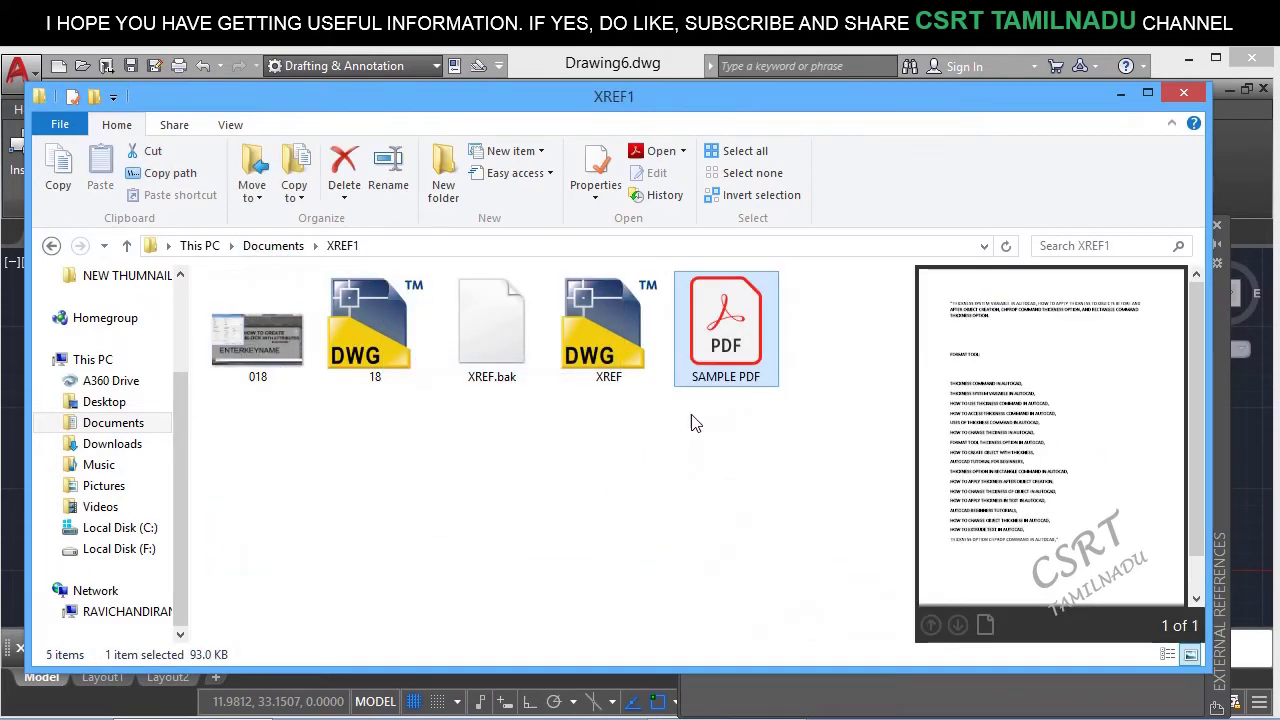
{"action": "left_click_drag", "start_coordinate": [389, 406], "coordinate": [248, 298]}
- Window-select the 018 image, 18 drawing and SAMPLE PDF - 1 underlay in turn to review their details
{"action": "left_click", "coordinate": [726, 330]}
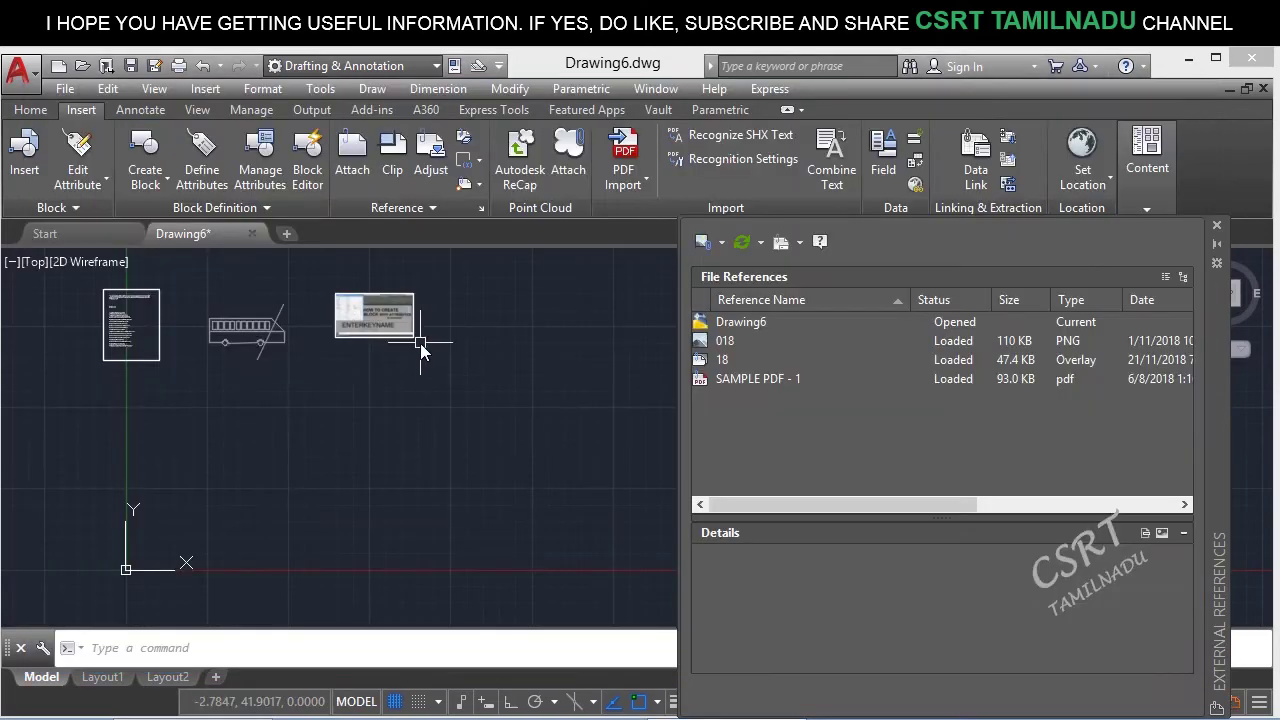
{"action": "left_click", "coordinate": [420, 310]}
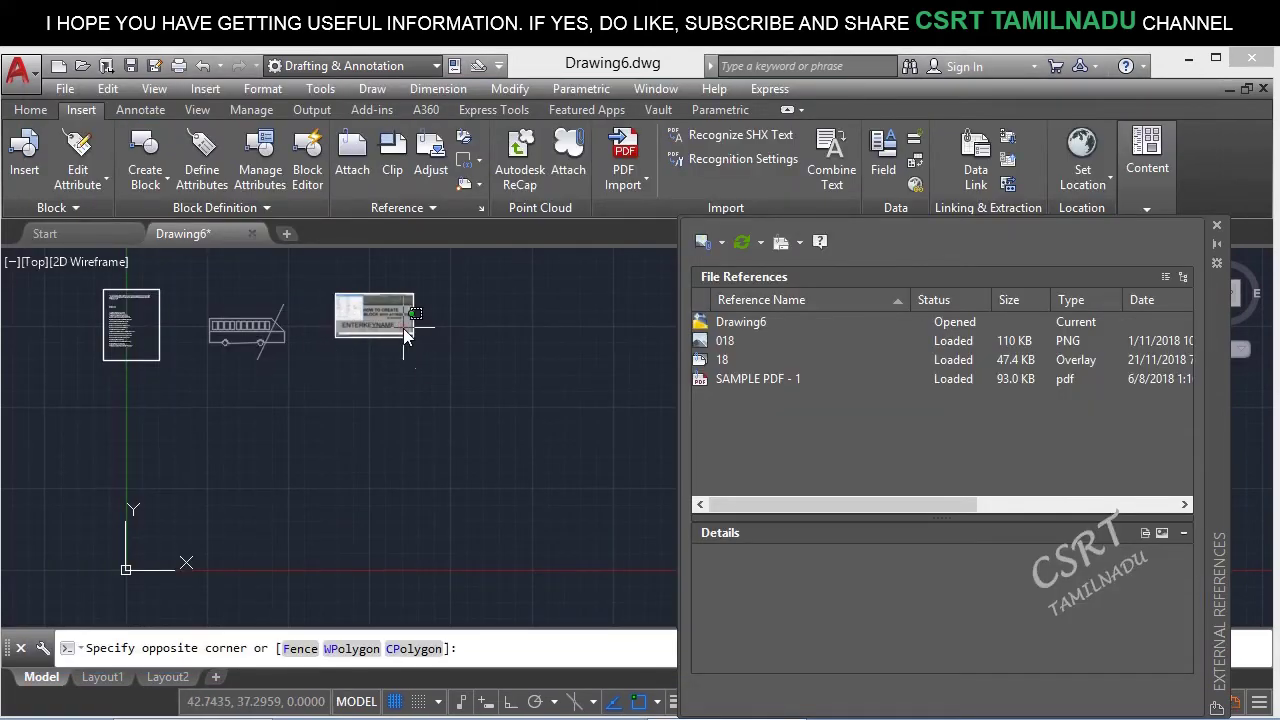
{"action": "left_click", "coordinate": [378, 292]}
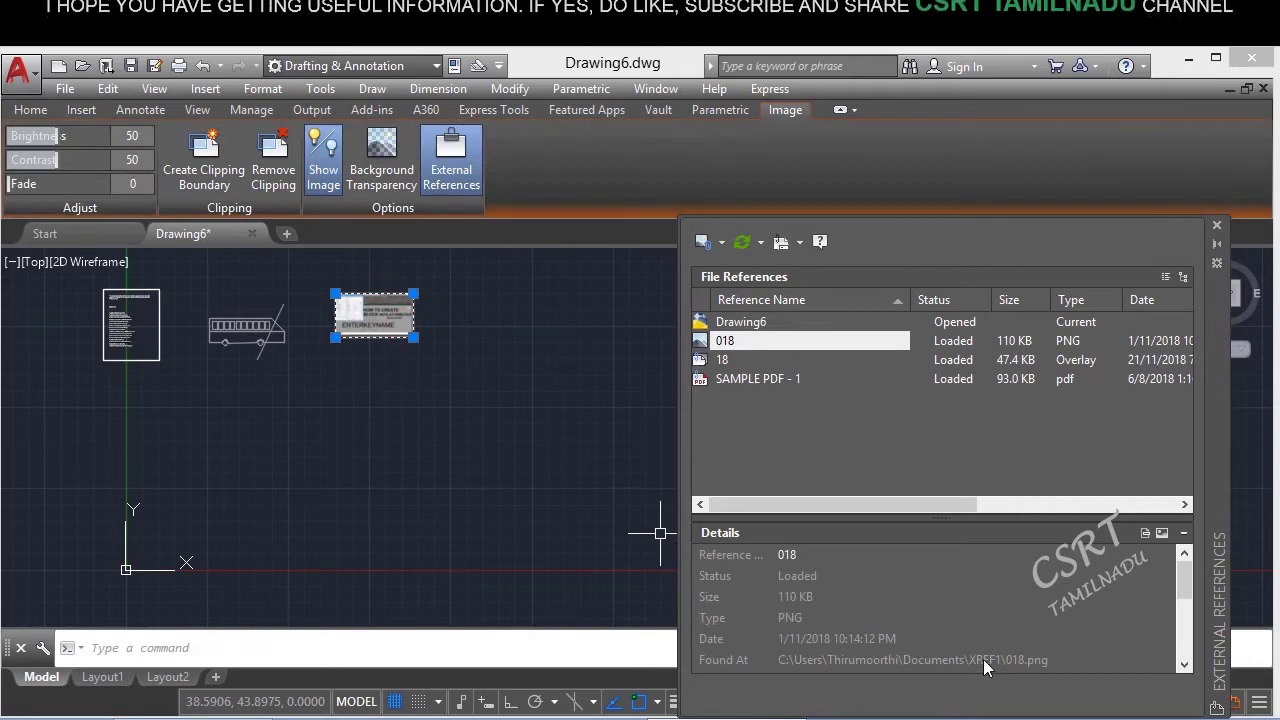
{"action": "left_click", "coordinate": [247, 330]}
{"action": "left_click", "coordinate": [251, 300]}
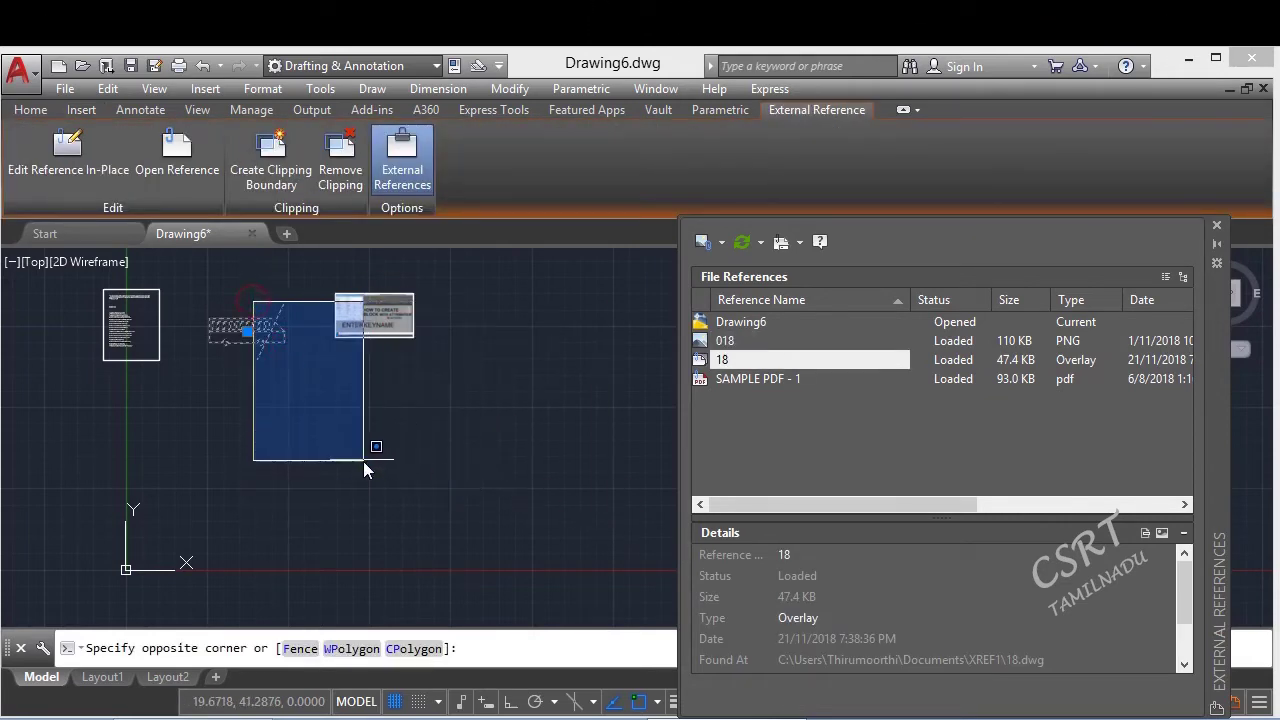
{"action": "left_click", "coordinate": [275, 402]}
{"action": "key", "text": "Escape"}
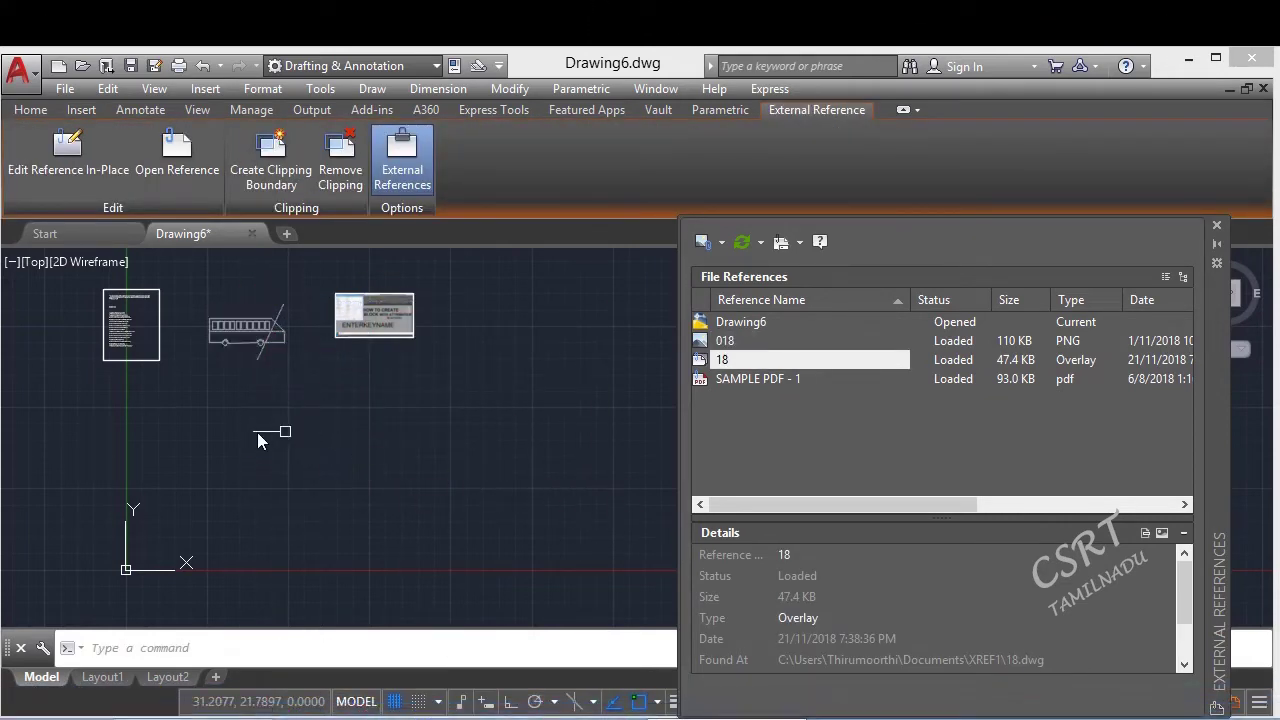
{"action": "left_click", "coordinate": [168, 368]}
{"action": "left_click", "coordinate": [148, 358]}
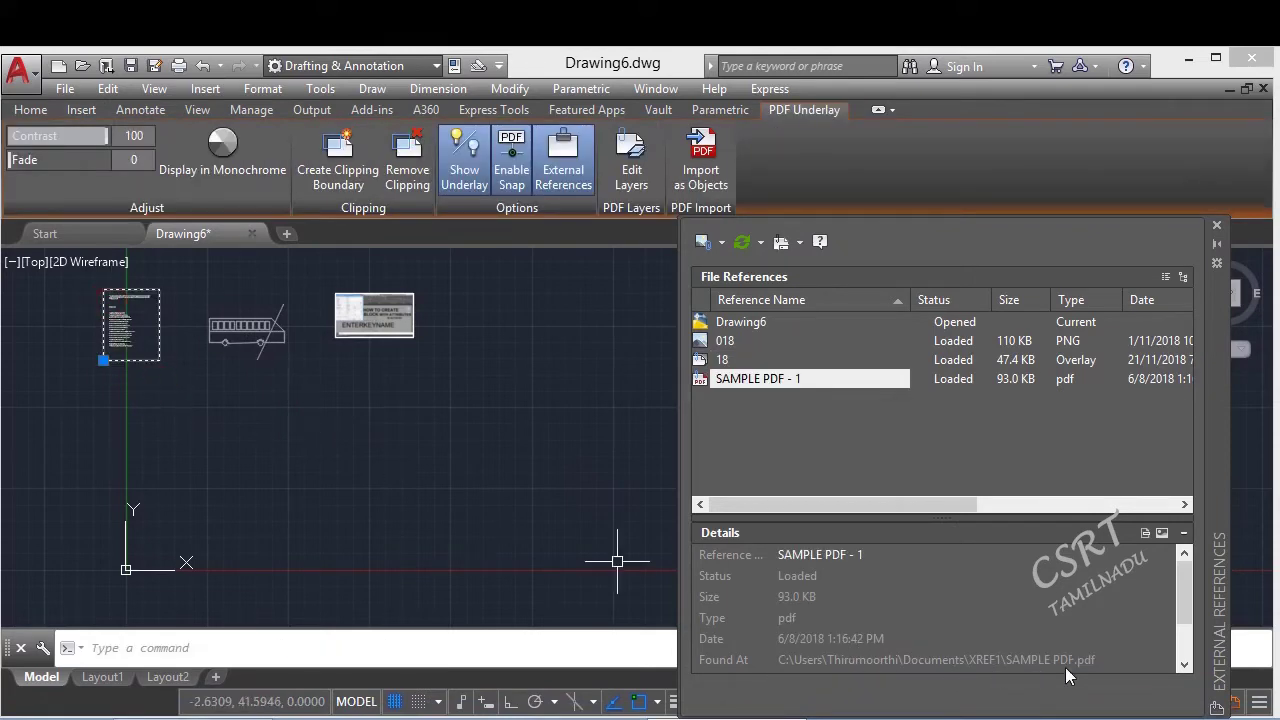
{"action": "key", "text": "Escape"}
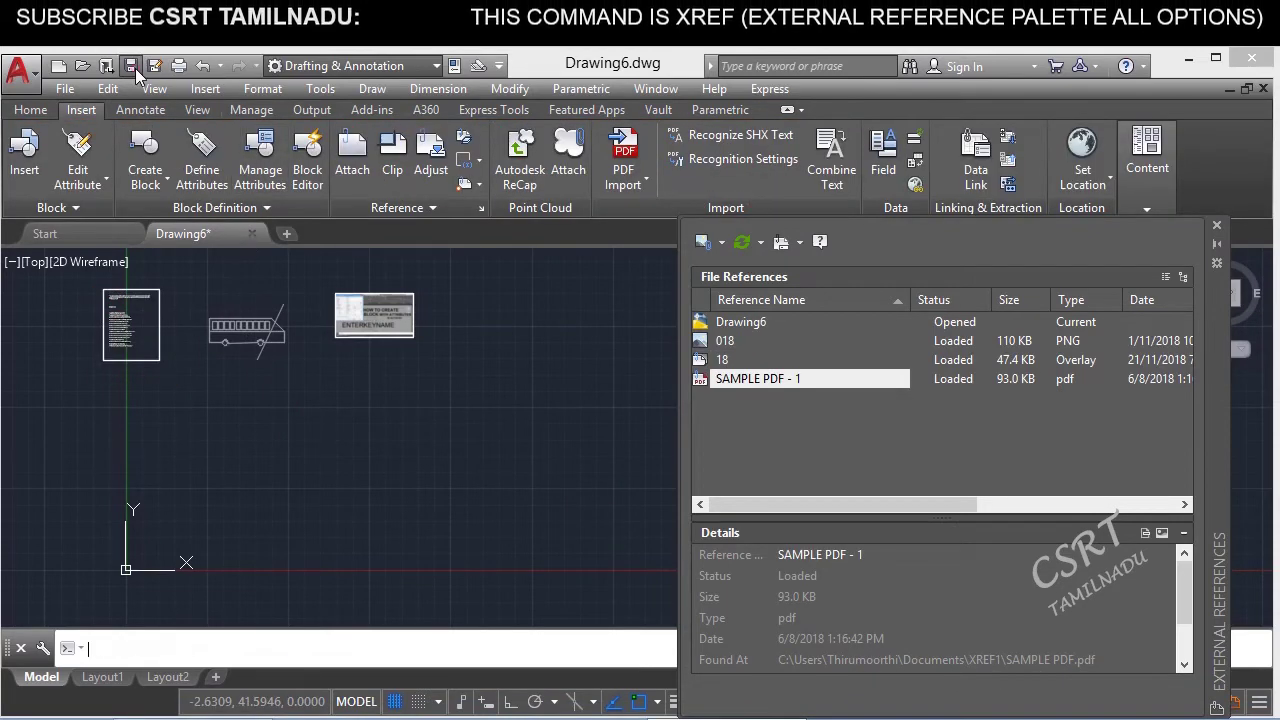
- Save Drawing6.dwg into the Desktop\UNUSED DESKTOP ITEMS folder
{"action": "left_click", "coordinate": [130, 65]}
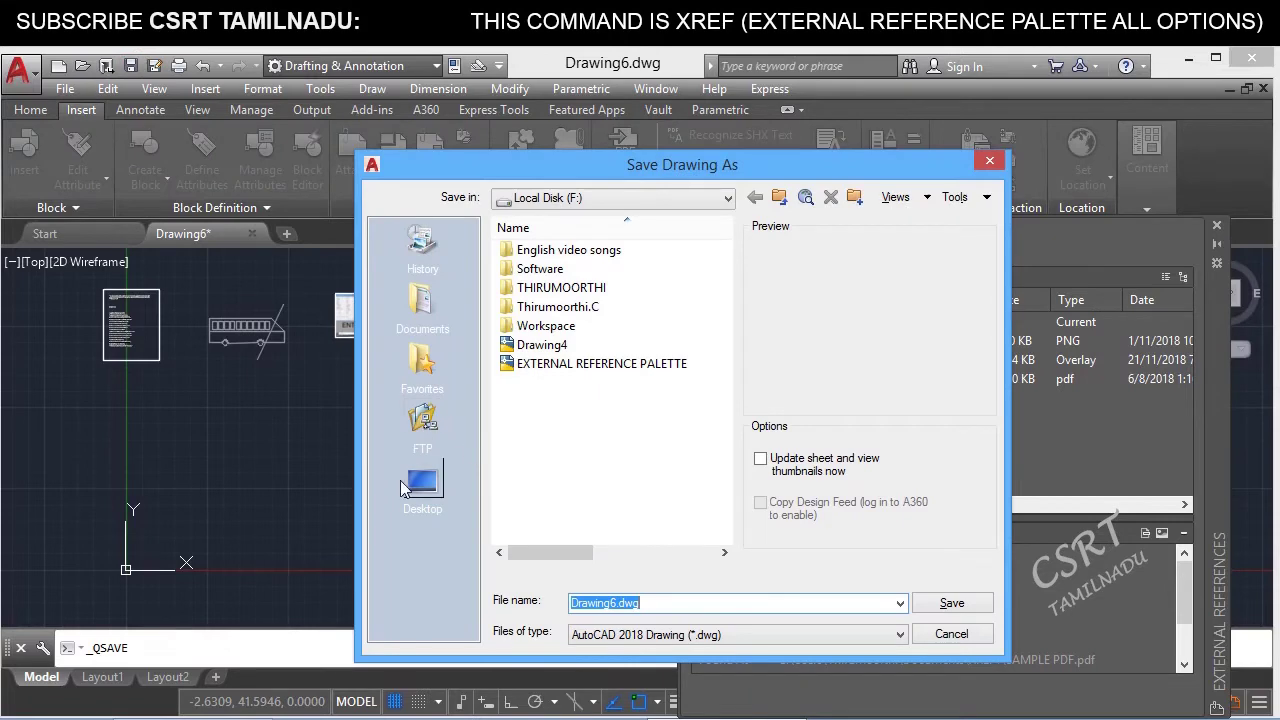
{"action": "left_click", "coordinate": [421, 485]}
{"action": "double_click", "coordinate": [541, 345]}
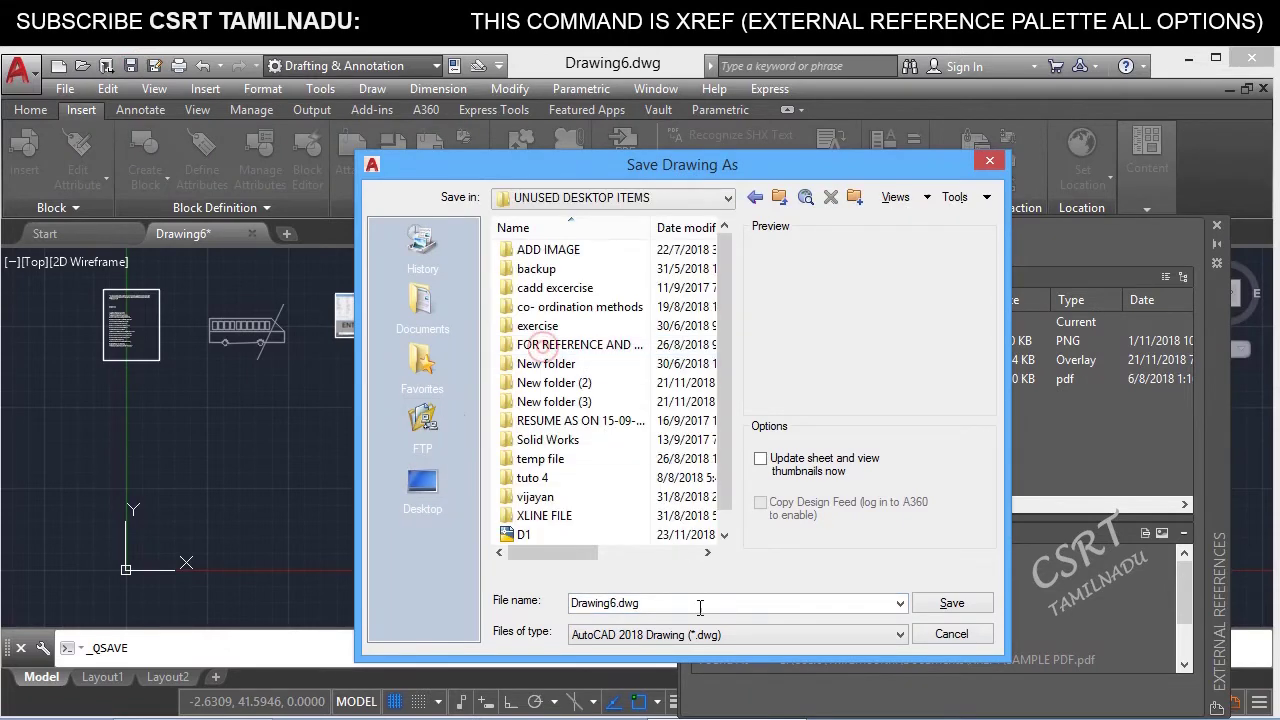
{"action": "left_click", "coordinate": [953, 604]}
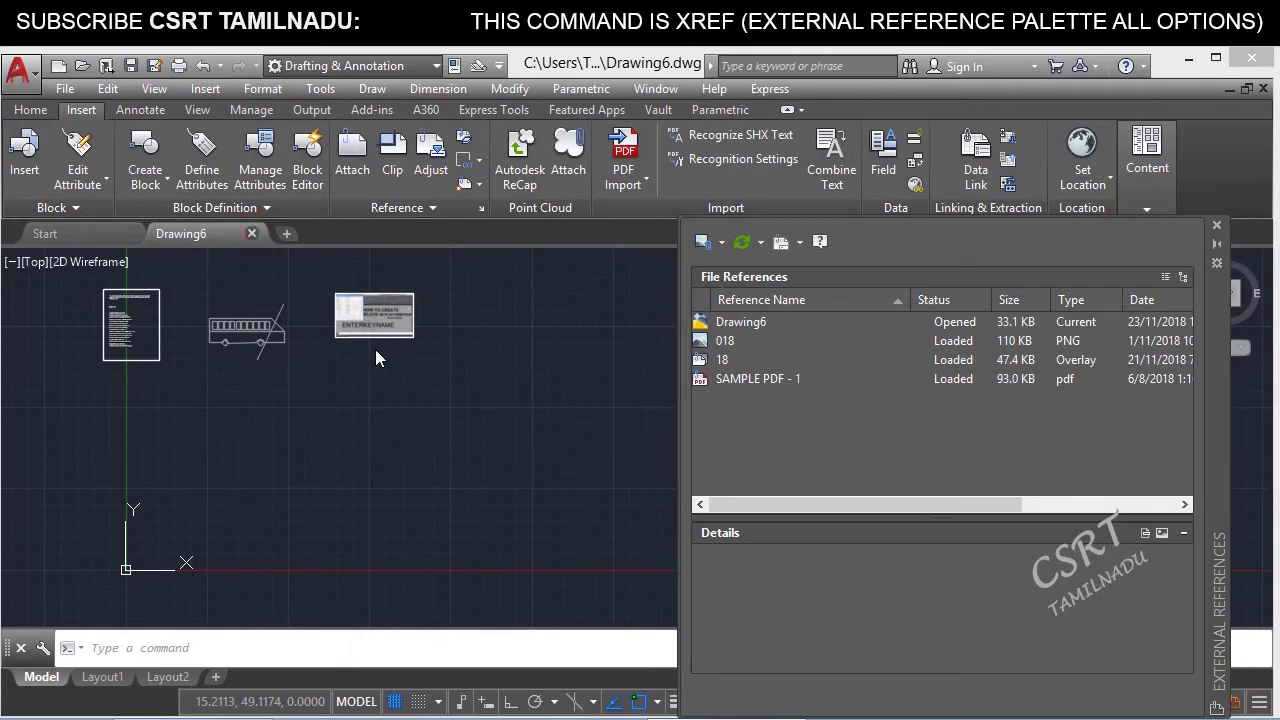
- Close Drawing6, reopen it from recent documents, close it again, and return to XREF1
{"action": "key", "text": "ctrl+F4"}
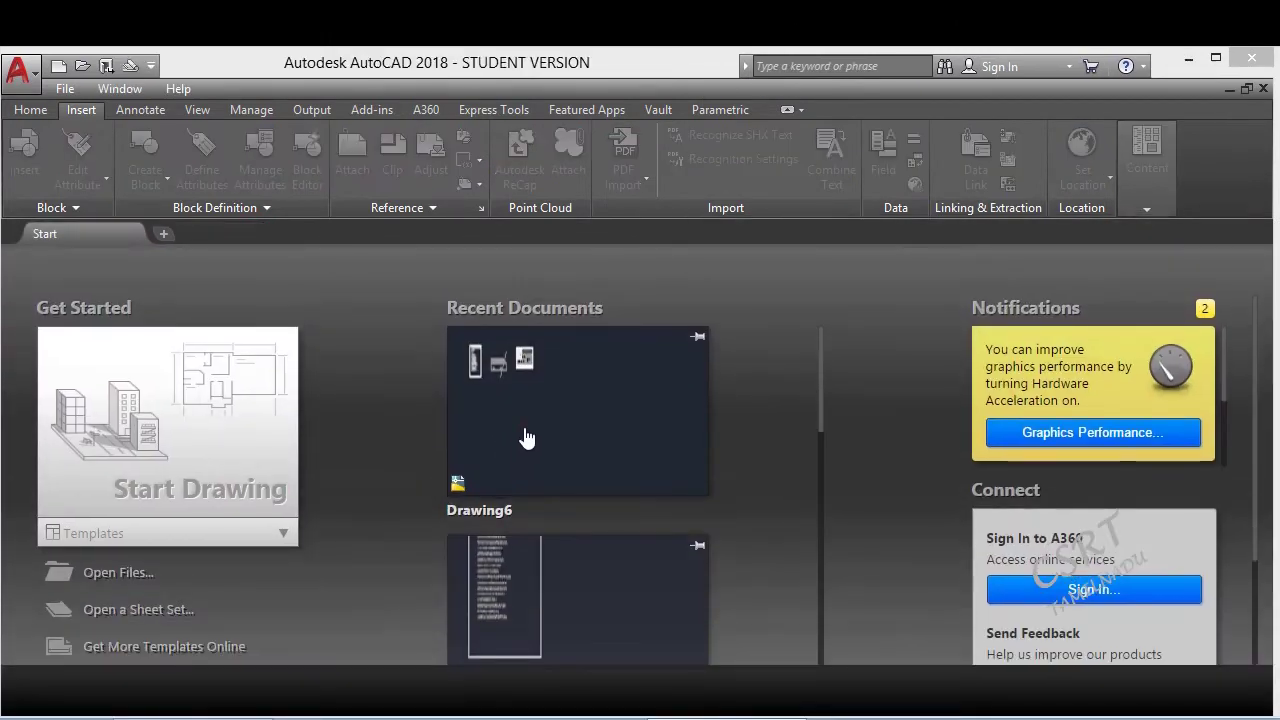
{"action": "left_click", "coordinate": [525, 436]}
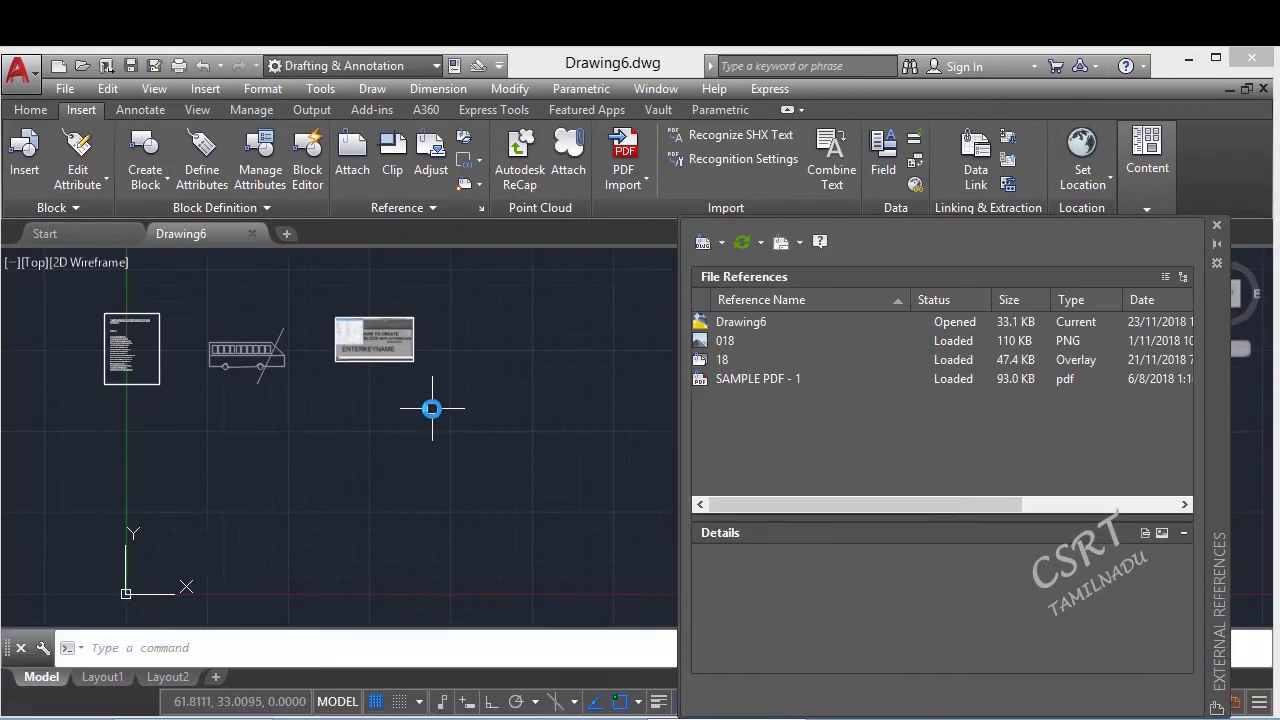
{"action": "left_click", "coordinate": [253, 233]}
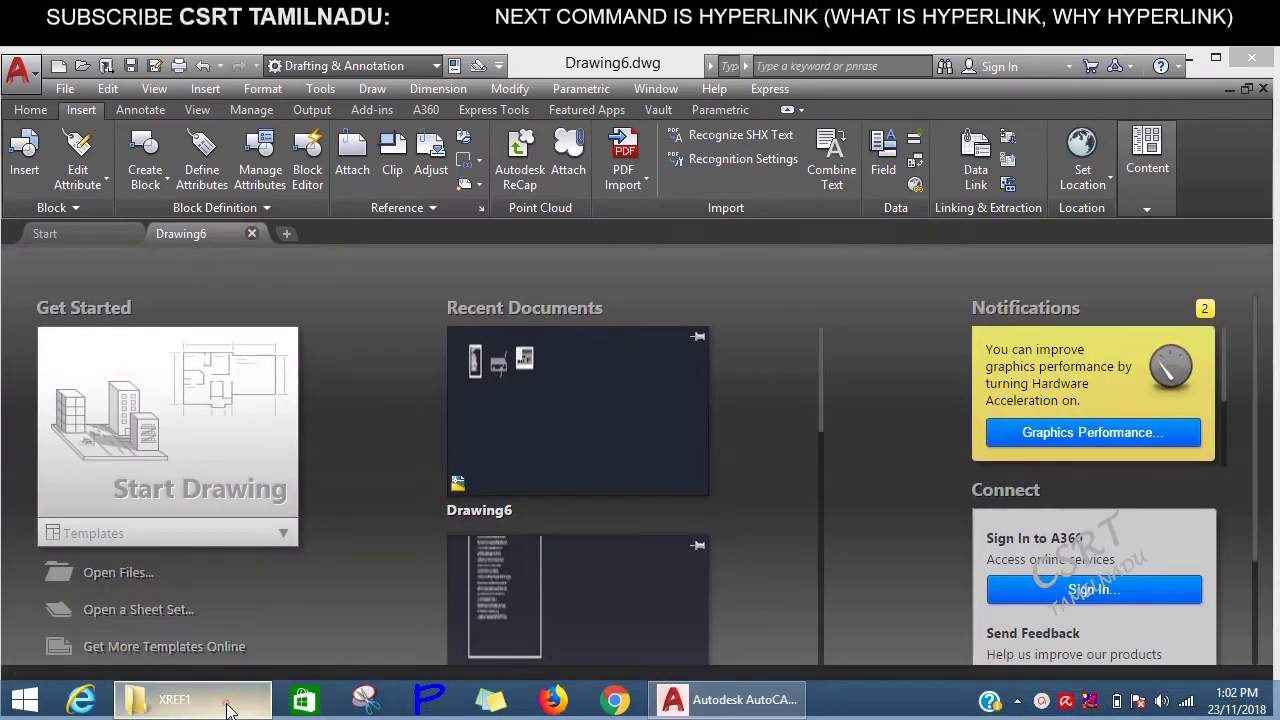
{"action": "left_click", "coordinate": [175, 699]}
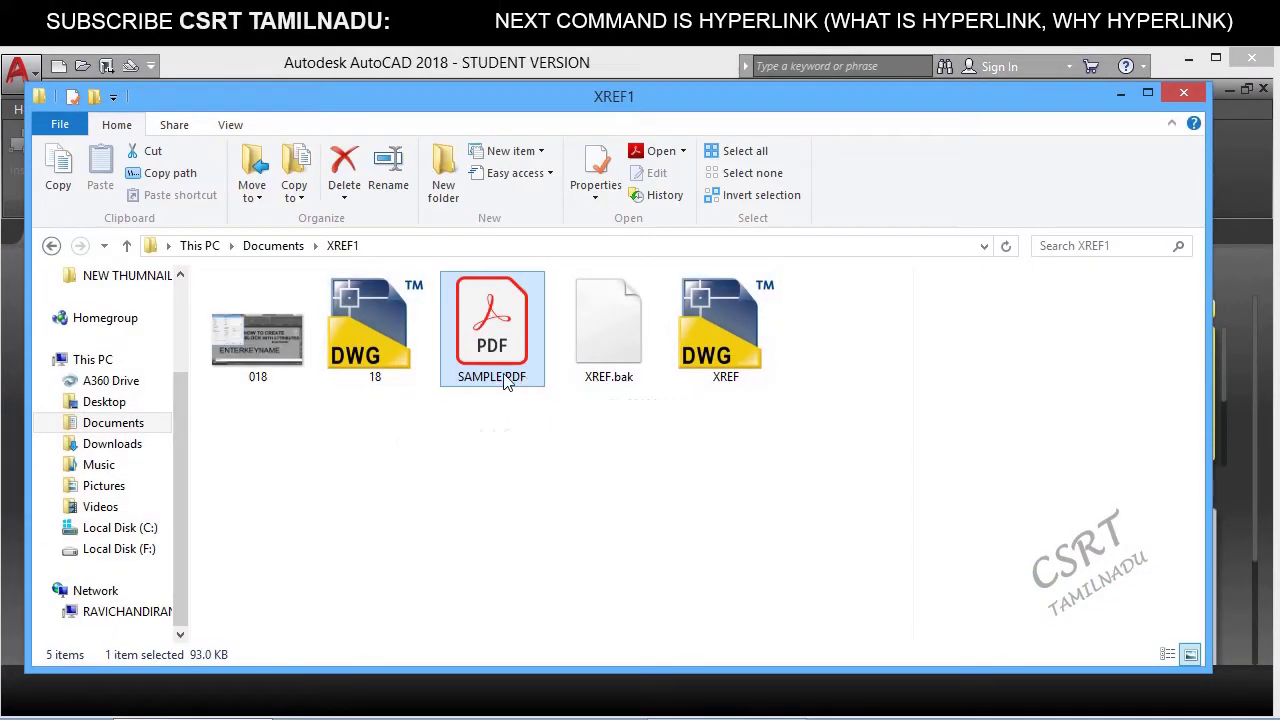
- Cut the 018, 18 and SAMPLE PDF files from XREF1
{"action": "left_click", "coordinate": [375, 365], "text": "ctrl"}
{"action": "left_click", "coordinate": [243, 356], "text": "ctrl"}
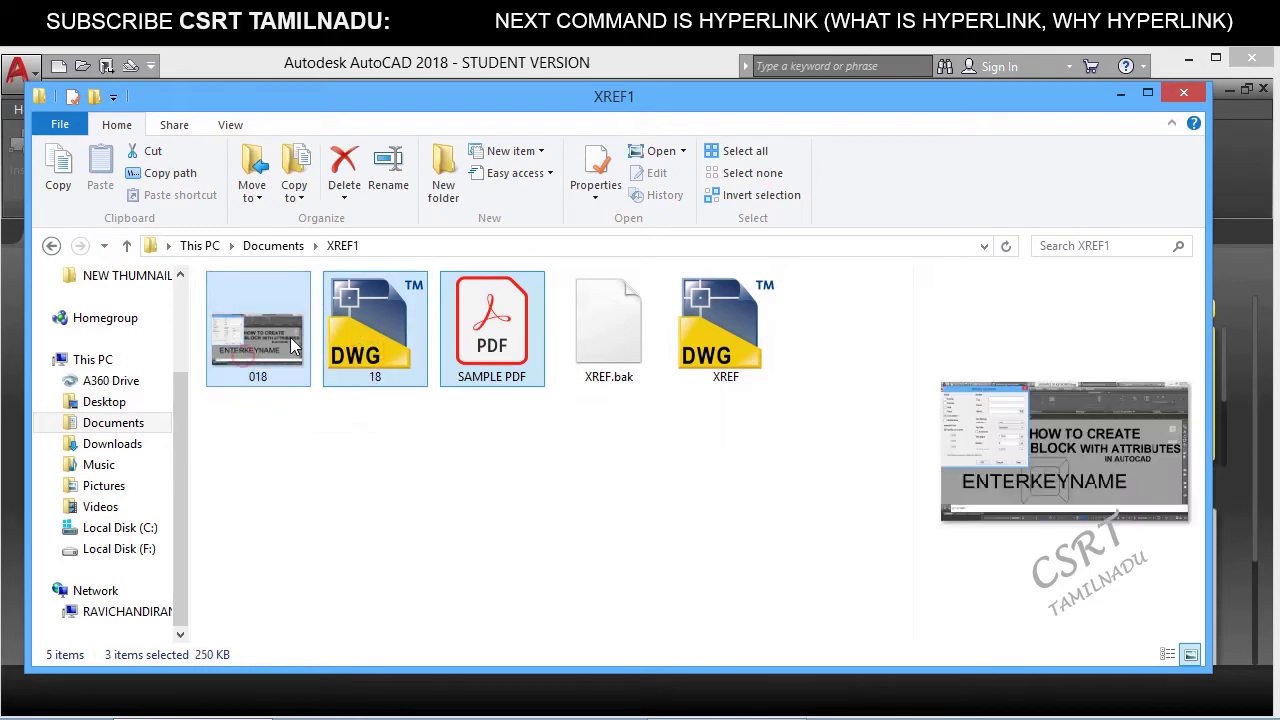
{"action": "right_click", "coordinate": [292, 345]}
{"action": "left_click", "coordinate": [334, 581]}
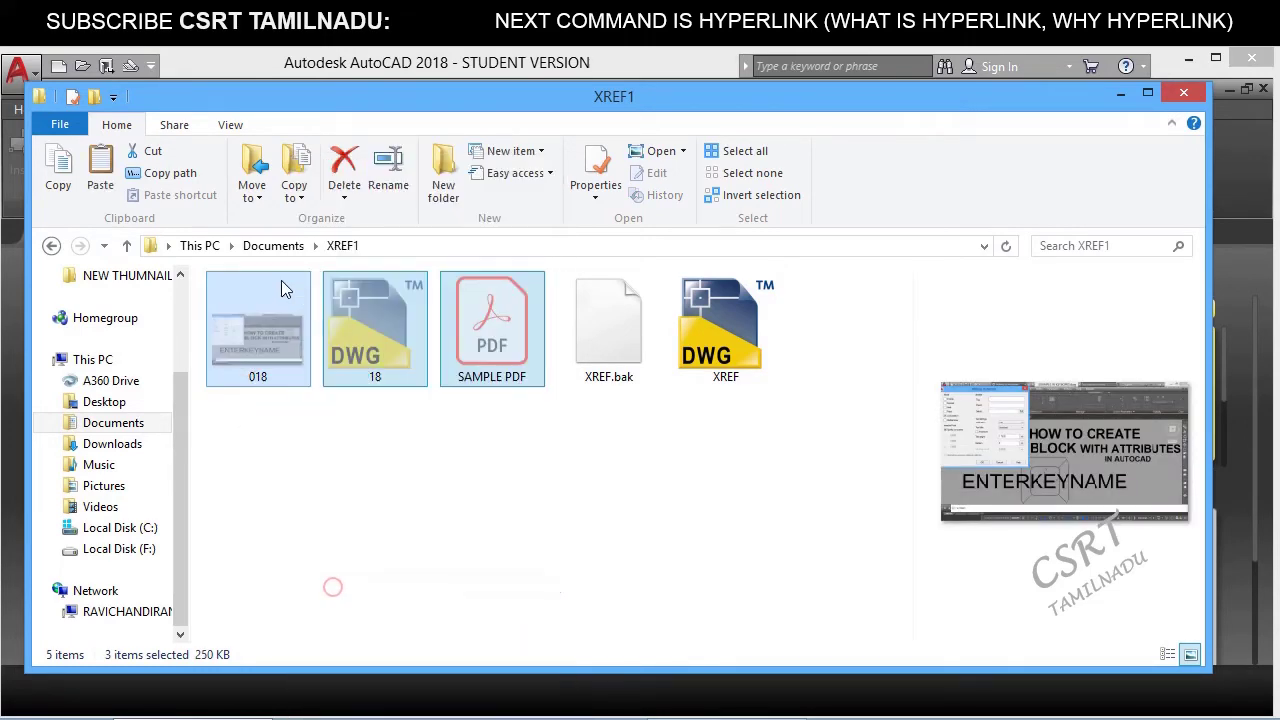
- Paste the three files into the Documents\TEMP folder
{"action": "left_click", "coordinate": [271, 246]}
{"action": "scroll", "coordinate": [296, 614], "scroll_direction": "down", "scroll_amount": 1}
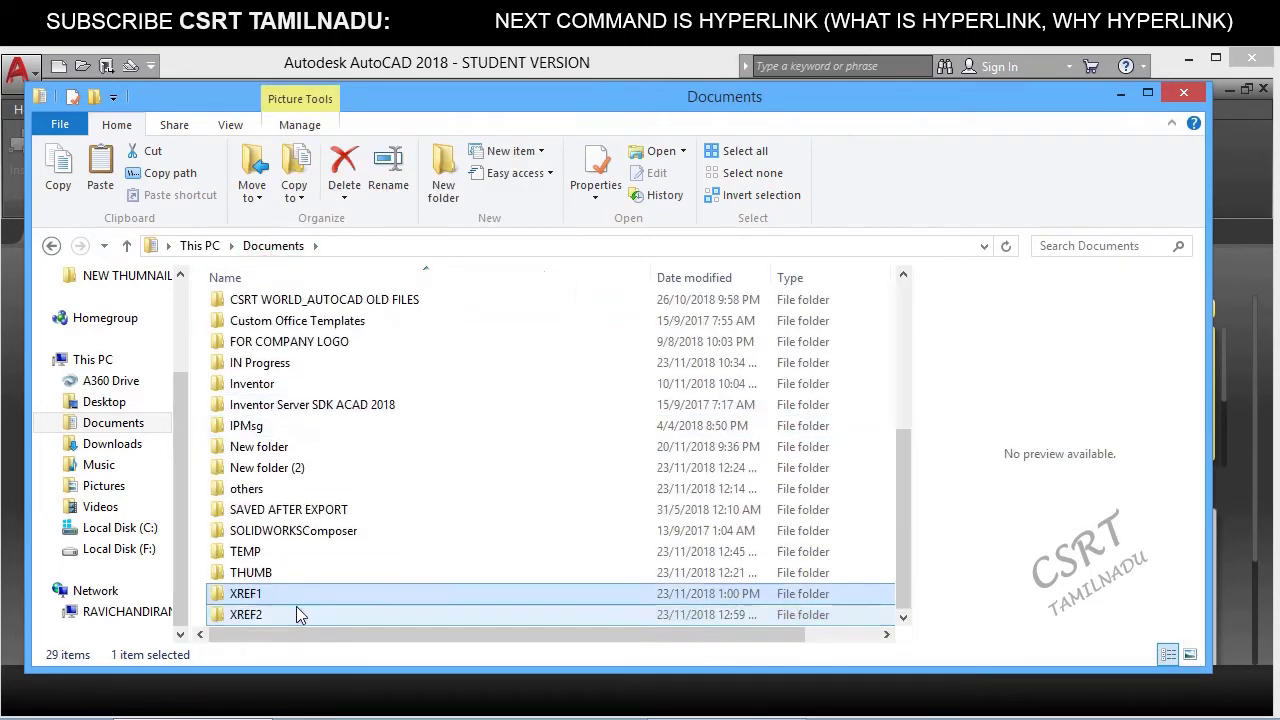
{"action": "double_click", "coordinate": [252, 552]}
{"action": "right_click", "coordinate": [318, 447]}
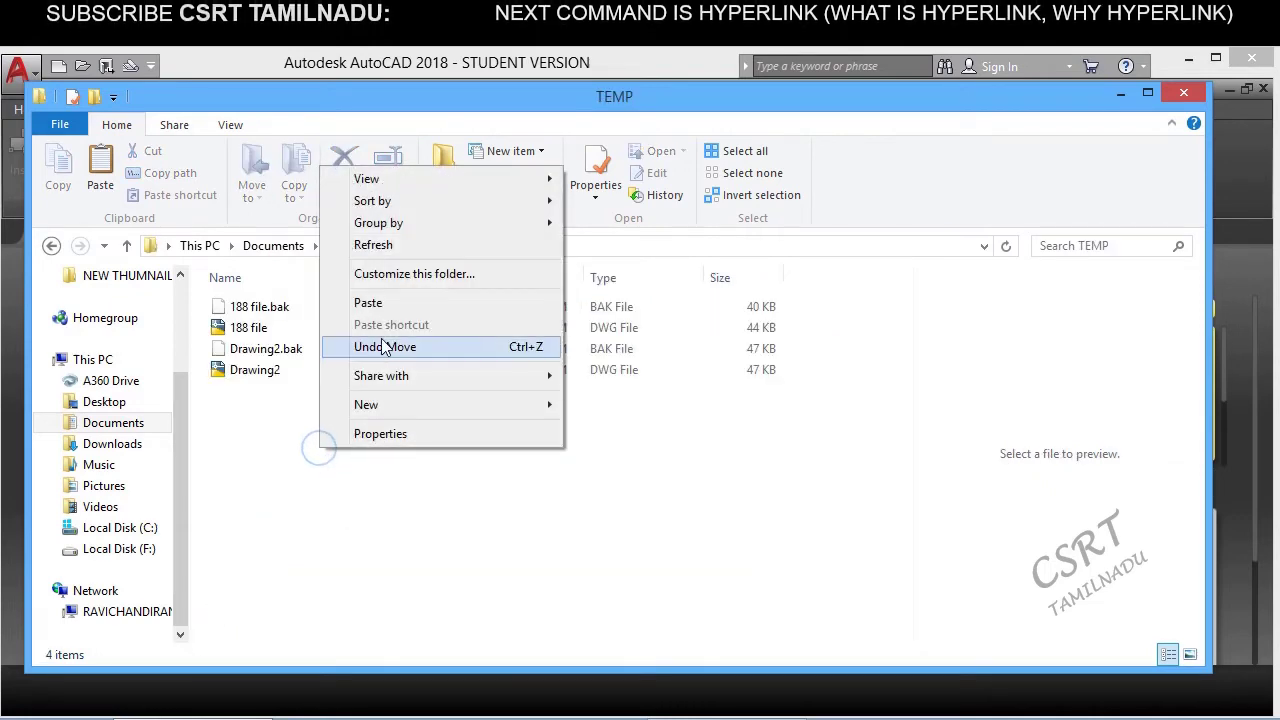
{"action": "left_click", "coordinate": [385, 302]}
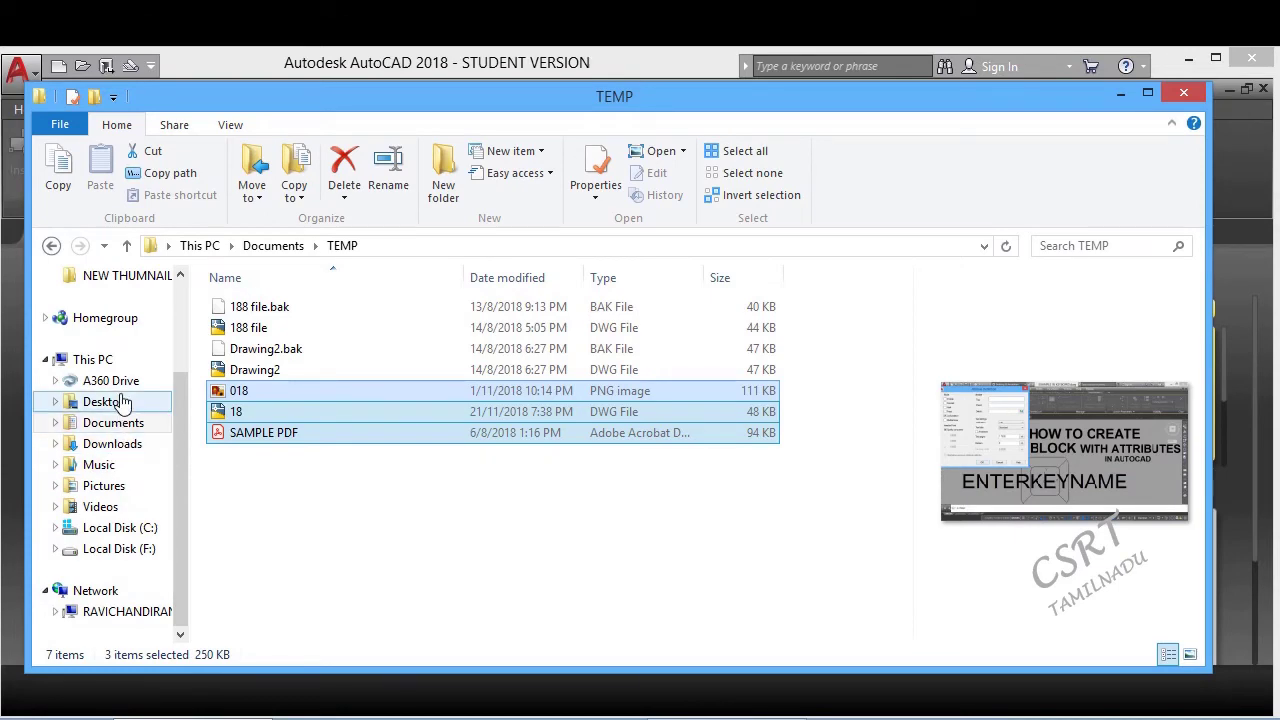
- Open Drawing6 from Desktop\UNUSED DESKTOP ITEMS in AutoCAD
{"action": "left_click", "coordinate": [120, 401]}
{"action": "left_click", "coordinate": [296, 370]}
{"action": "double_click", "coordinate": [296, 370]}
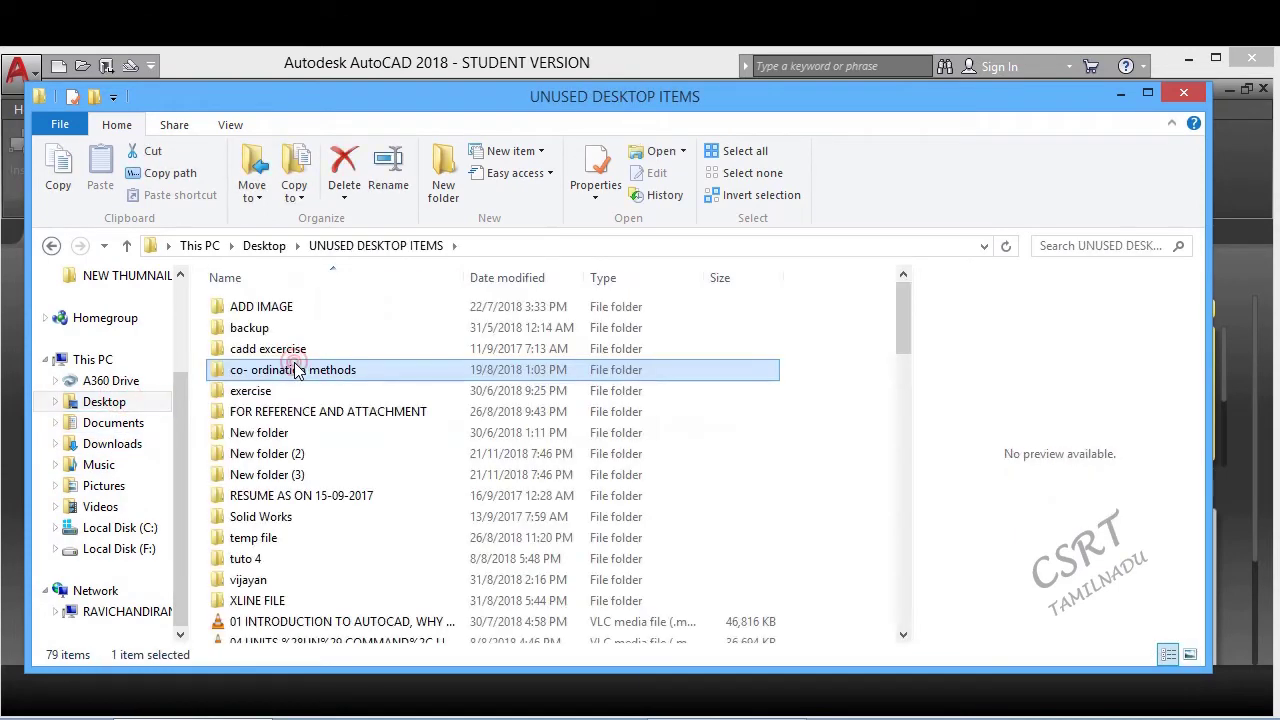
{"action": "scroll", "coordinate": [280, 600], "scroll_direction": "down", "scroll_amount": 10}
{"action": "double_click", "coordinate": [262, 590]}
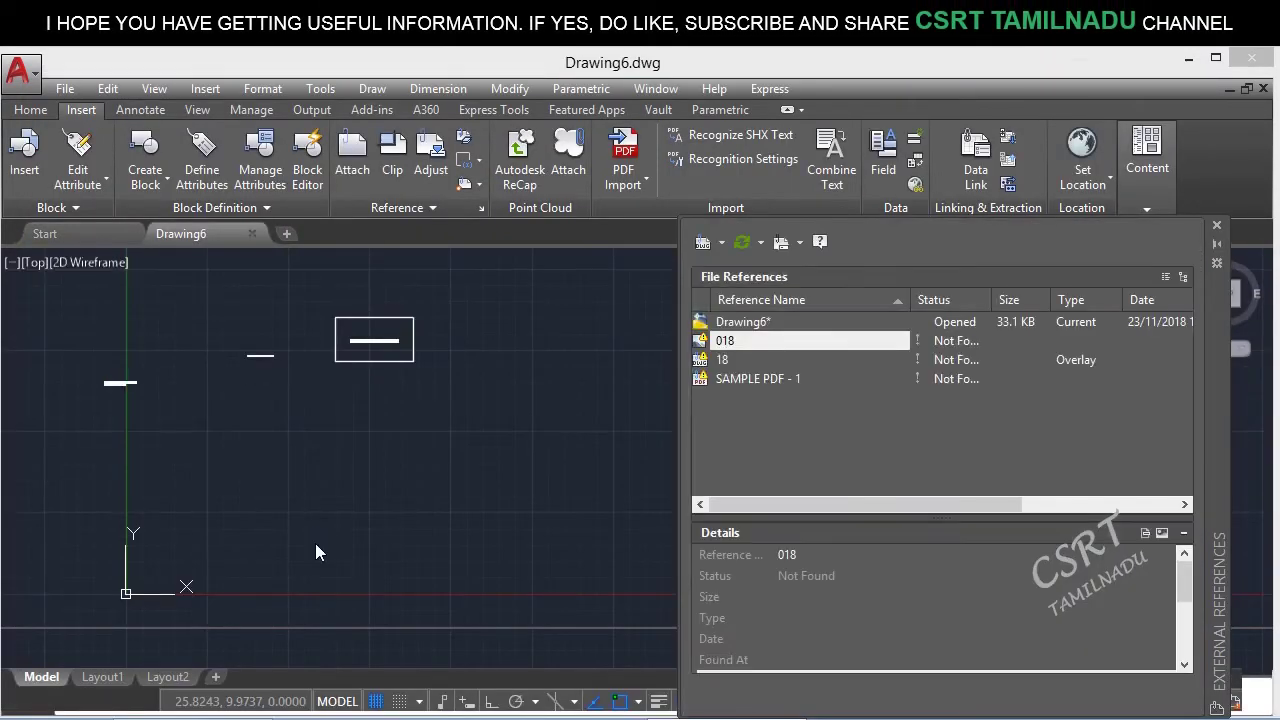
- Dismiss the Not Found warning, check path options, and select 018, 18 and SAMPLE PDF - 1 together
{"action": "left_click", "coordinate": [560, 388]}
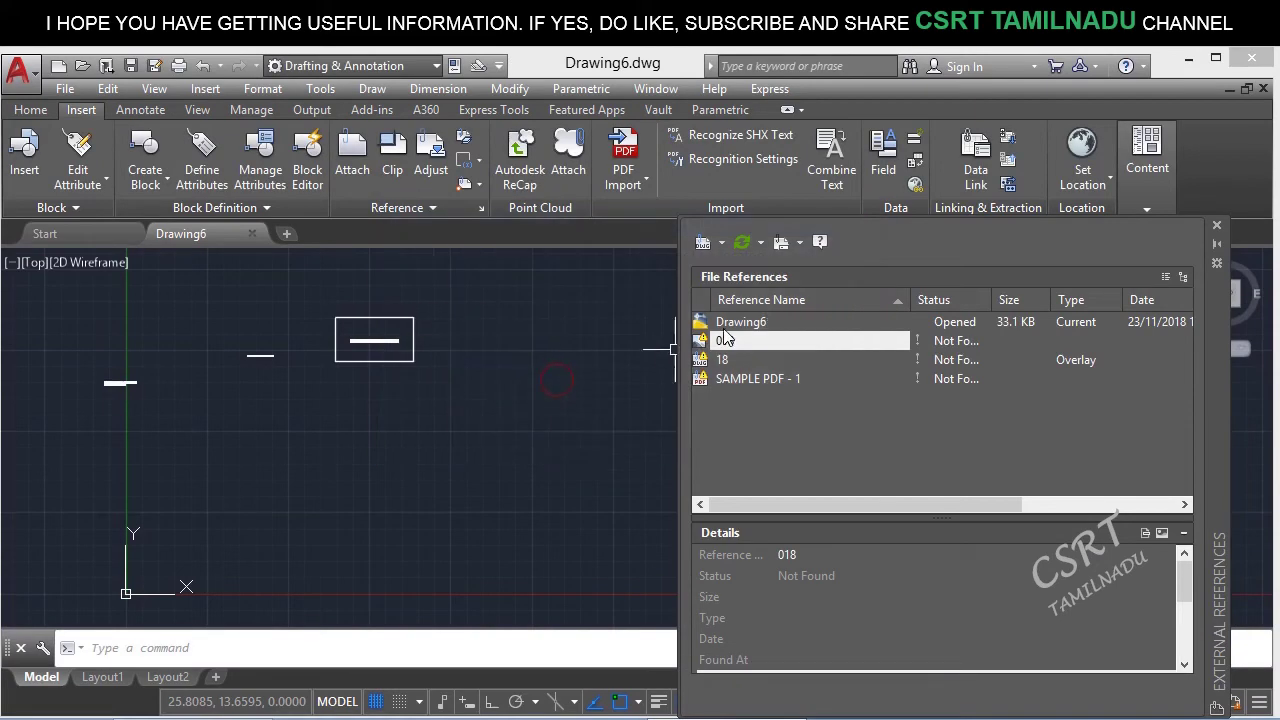
{"action": "left_click", "coordinate": [799, 245]}
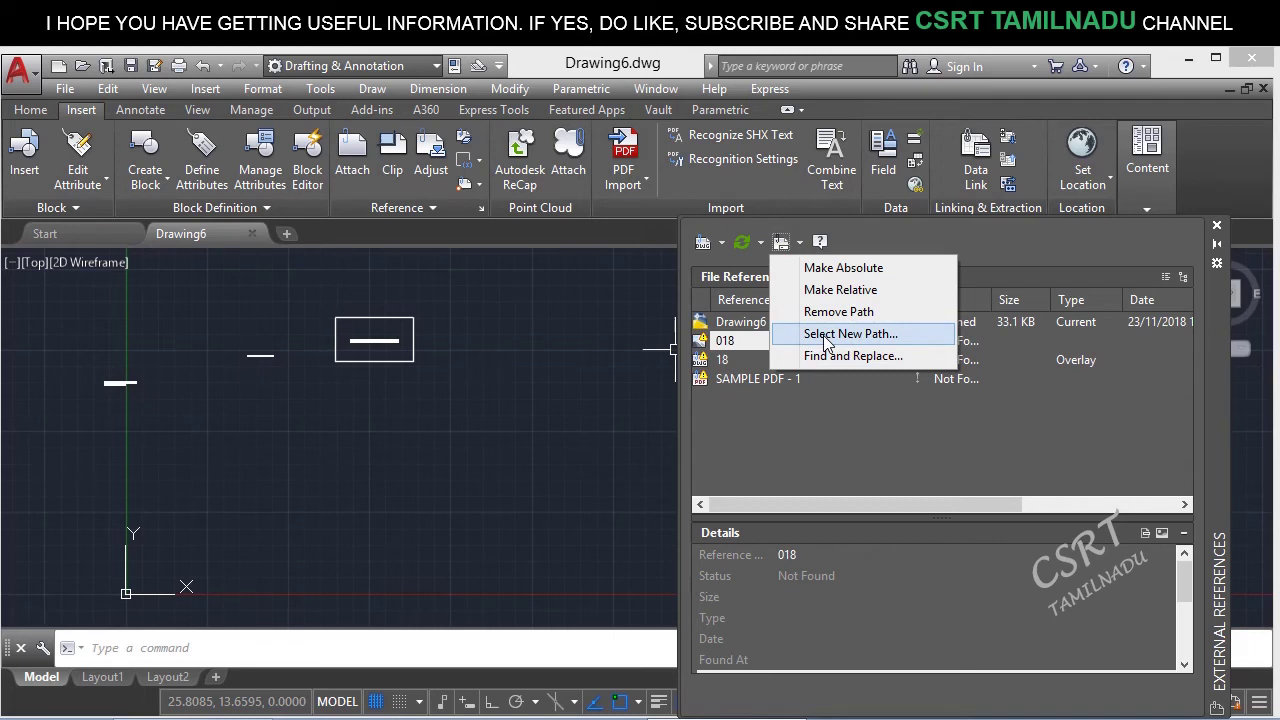
{"action": "left_click", "coordinate": [491, 420]}
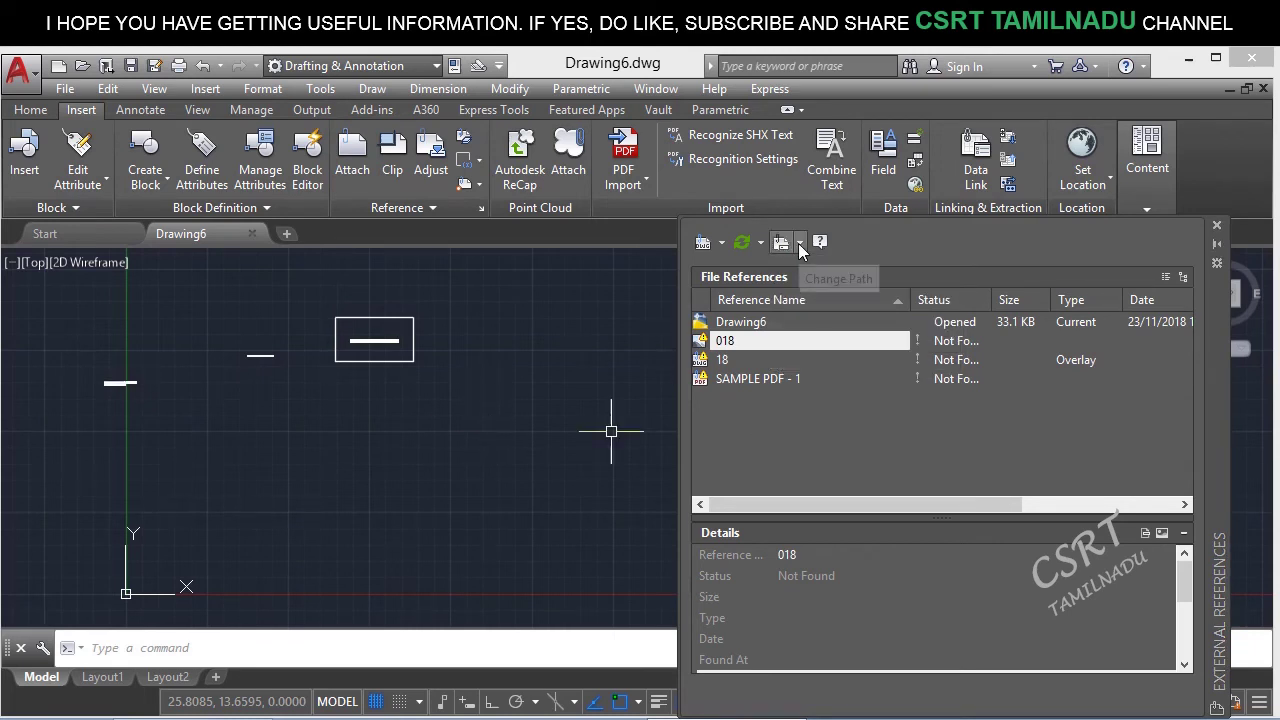
{"action": "left_click_drag", "start_coordinate": [825, 405], "coordinate": [745, 338]}
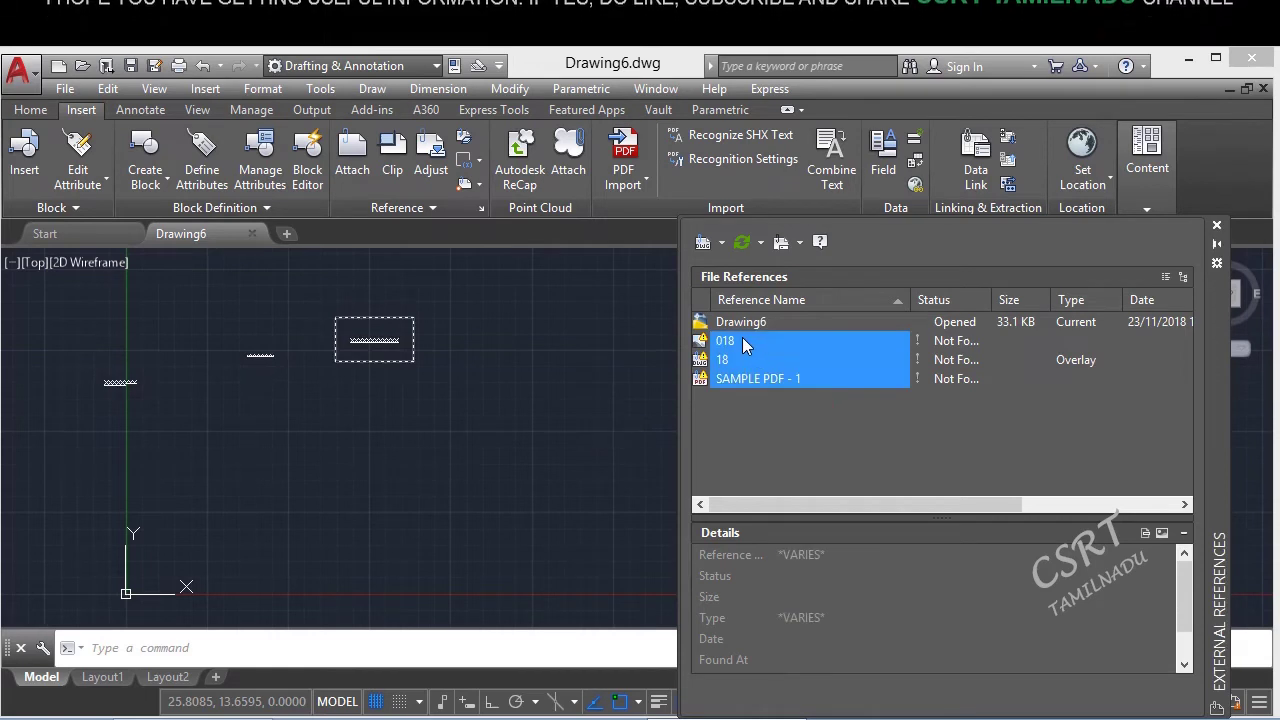
- Replace the old xref1 path with Documents\TEMP for 018, 18 and SAMPLE PDF - 1
{"action": "left_click", "coordinate": [799, 242]}
{"action": "left_click", "coordinate": [843, 268]}
{"action": "left_click", "coordinate": [799, 242]}
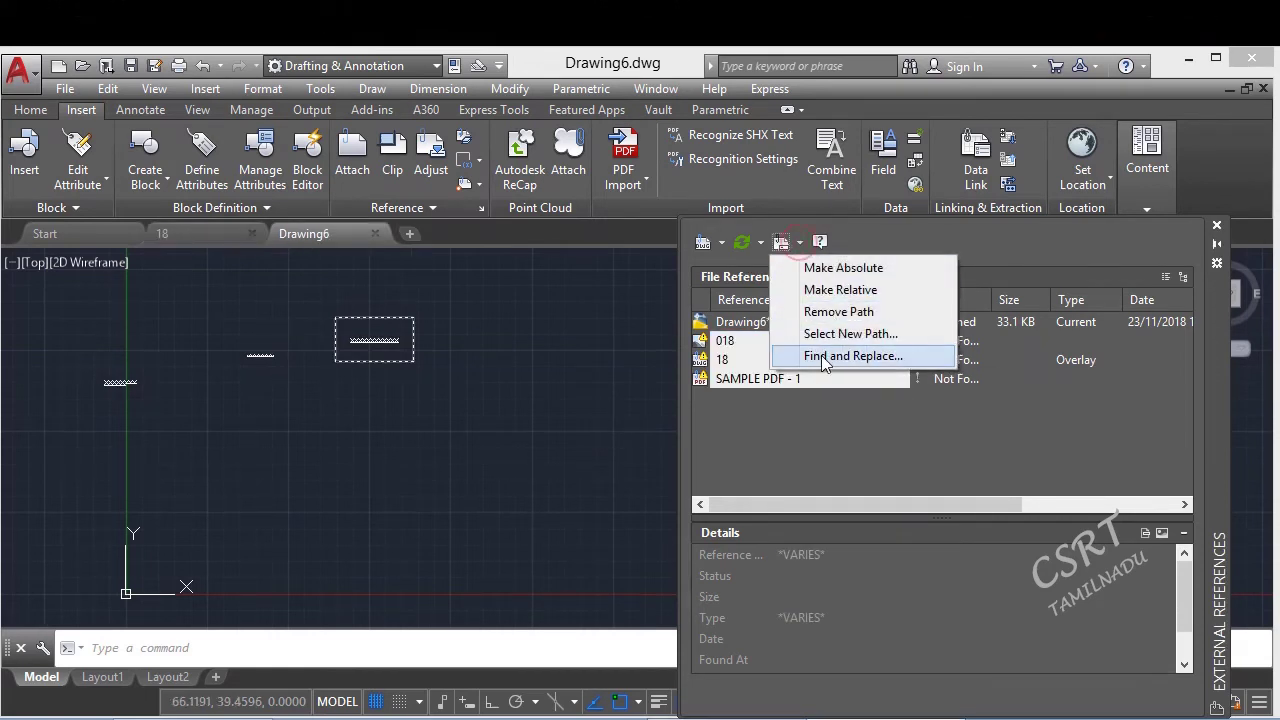
{"action": "left_click", "coordinate": [820, 356]}
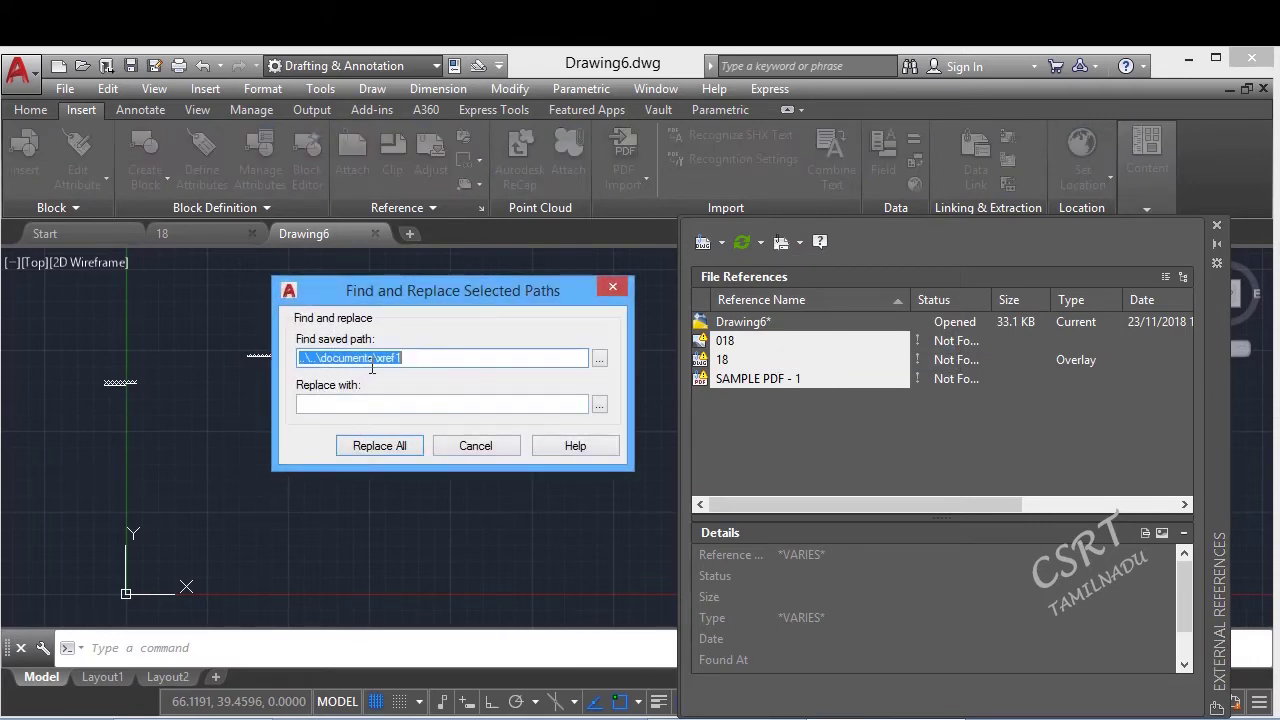
{"action": "left_click", "coordinate": [601, 406]}
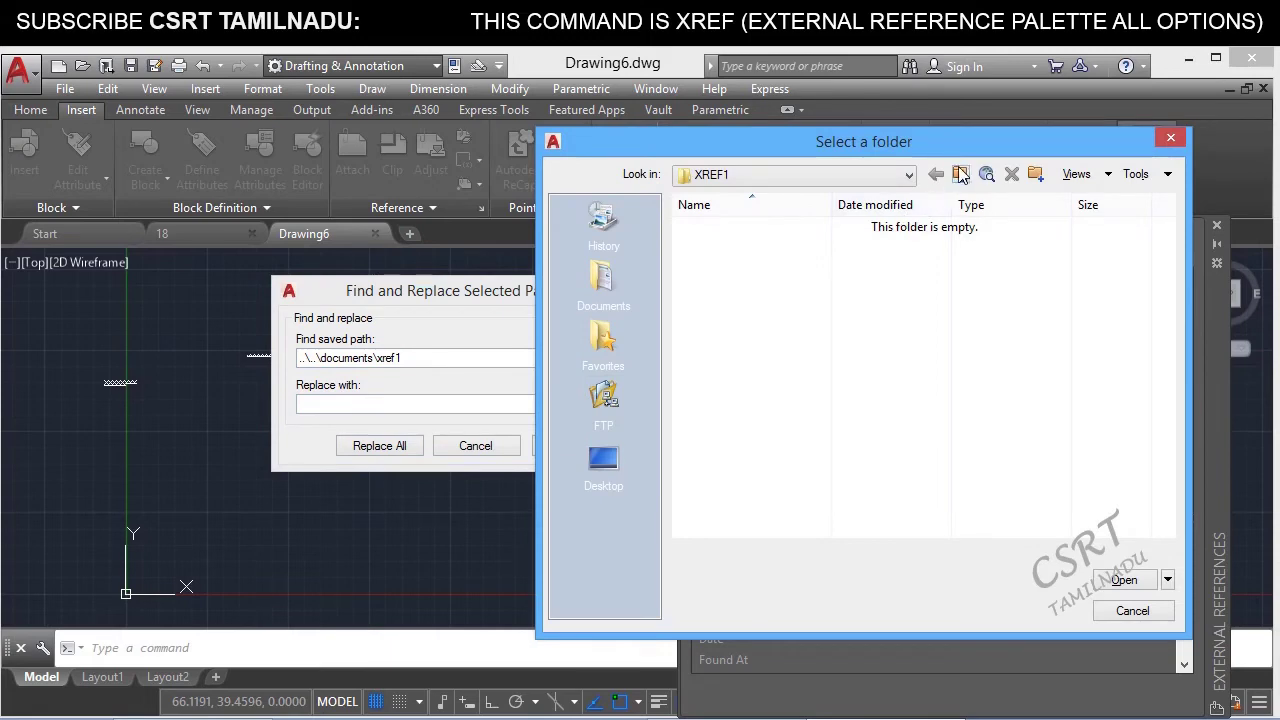
{"action": "left_click", "coordinate": [960, 174]}
{"action": "left_click", "coordinate": [757, 455]}
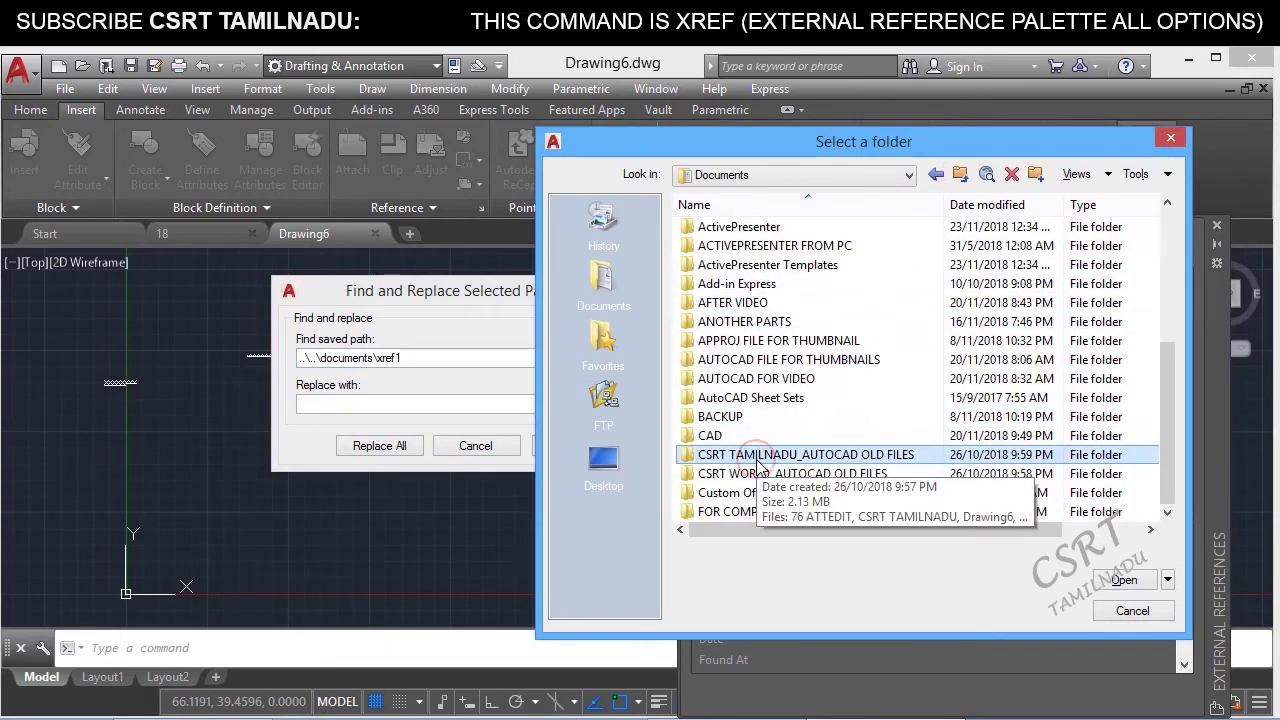
{"action": "scroll", "coordinate": [757, 462], "scroll_direction": "down", "scroll_amount": 4}
{"action": "left_click", "coordinate": [735, 455]}
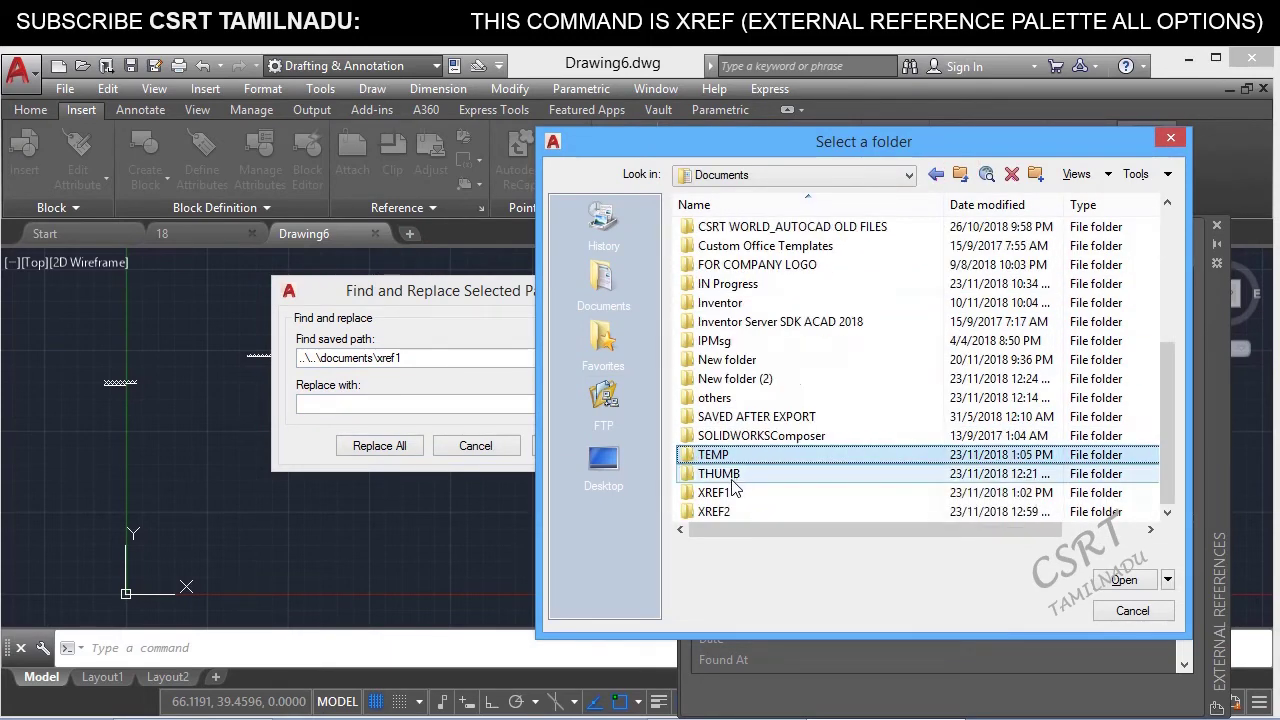
{"action": "left_click", "coordinate": [1123, 580]}
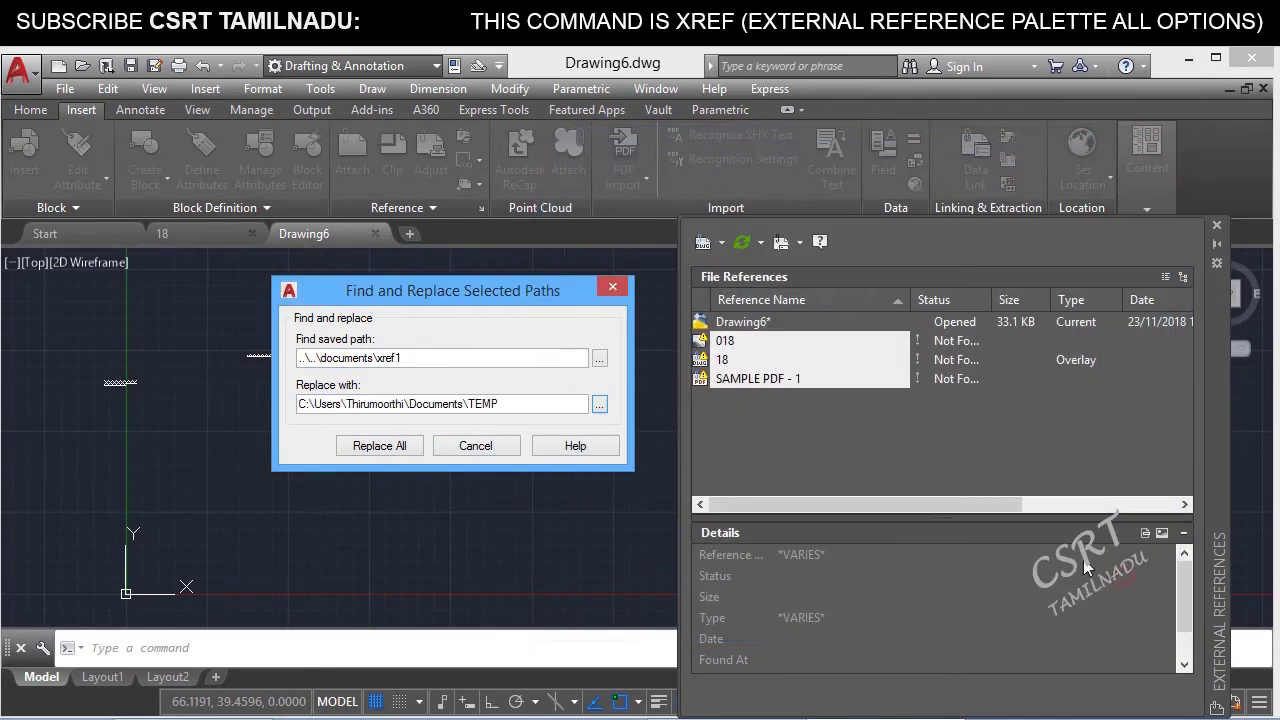
{"action": "left_click", "coordinate": [380, 446]}
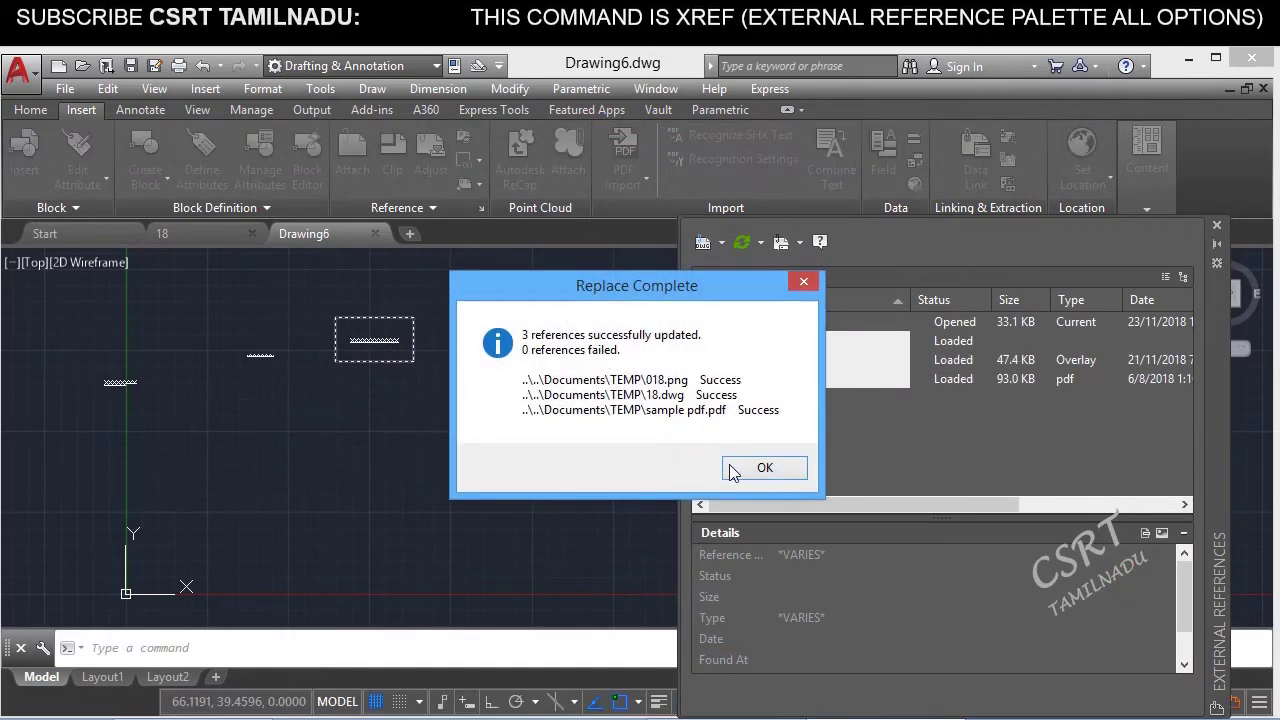
{"action": "left_click", "coordinate": [765, 467]}
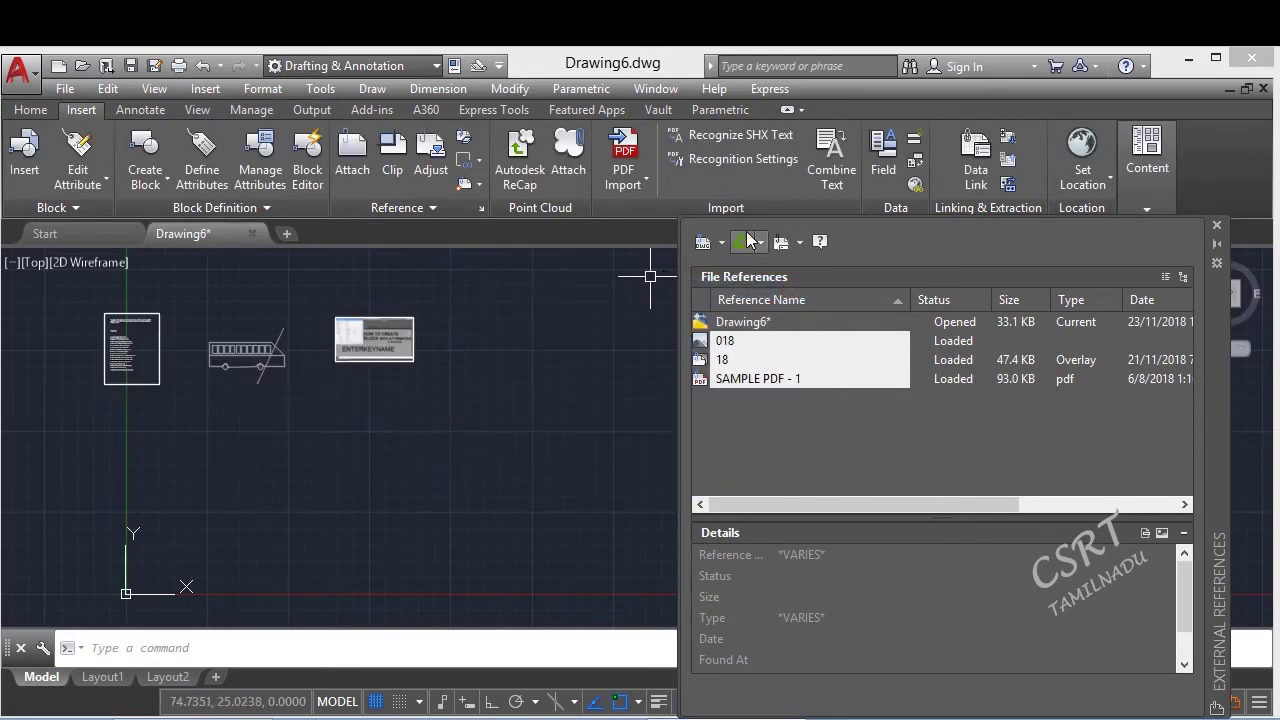
- Clear the selection and view the reference list's general right-click options, then dismiss them
{"action": "left_click", "coordinate": [790, 438]}
{"action": "right_click", "coordinate": [791, 435]}
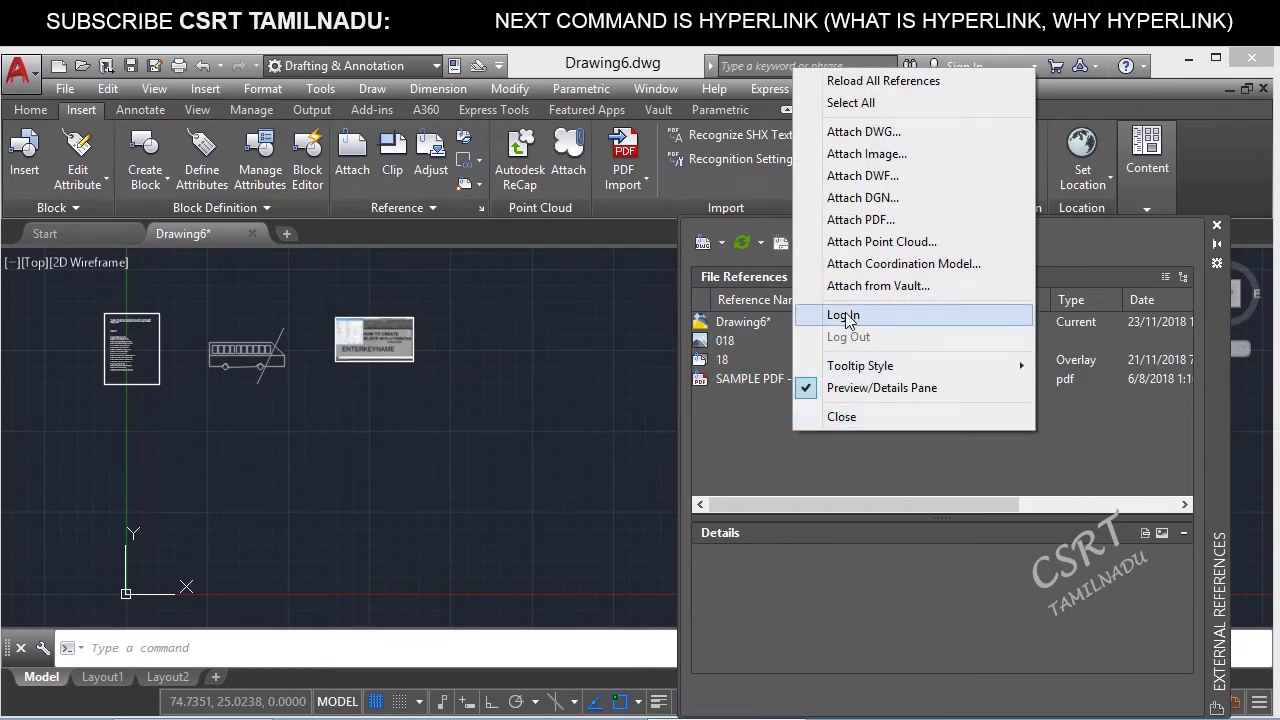
{"action": "left_click", "coordinate": [743, 458]}
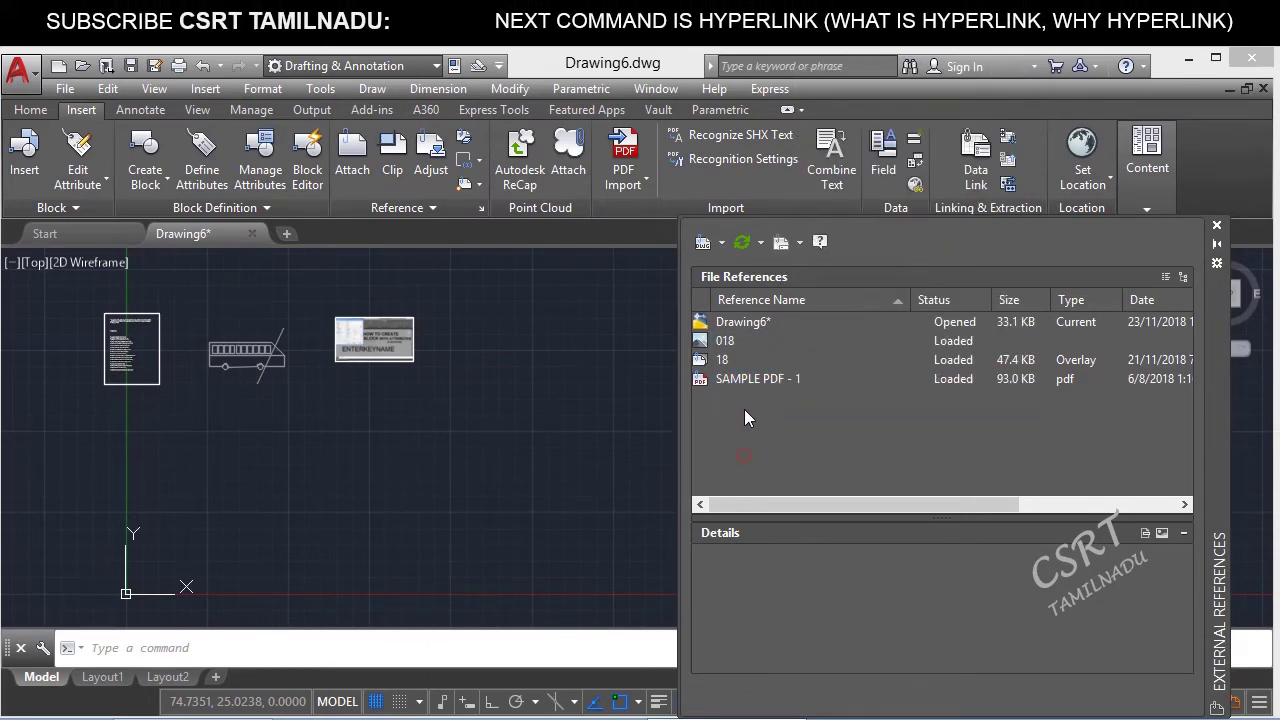
- Bind the 18 drawing reference into Drawing6 using the Bind option
{"action": "left_click", "coordinate": [729, 324]}
{"action": "left_click", "coordinate": [725, 362]}
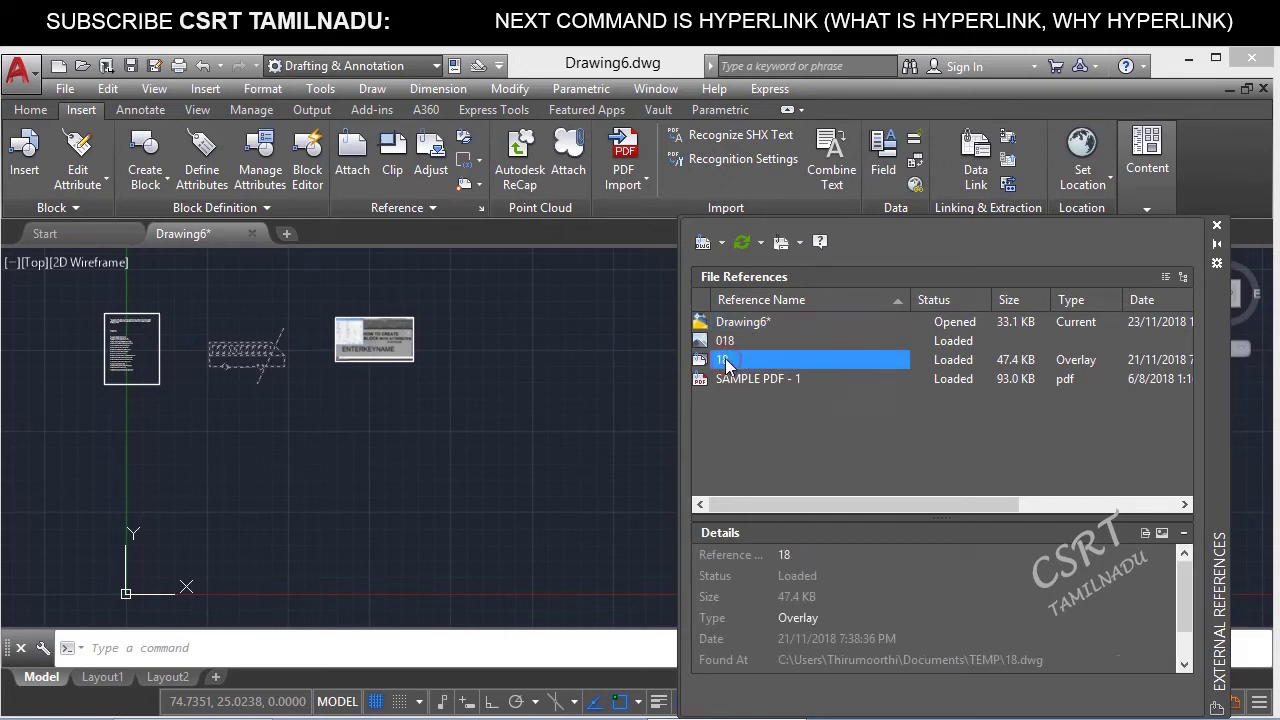
{"action": "right_click", "coordinate": [725, 363]}
{"action": "left_click", "coordinate": [770, 489]}
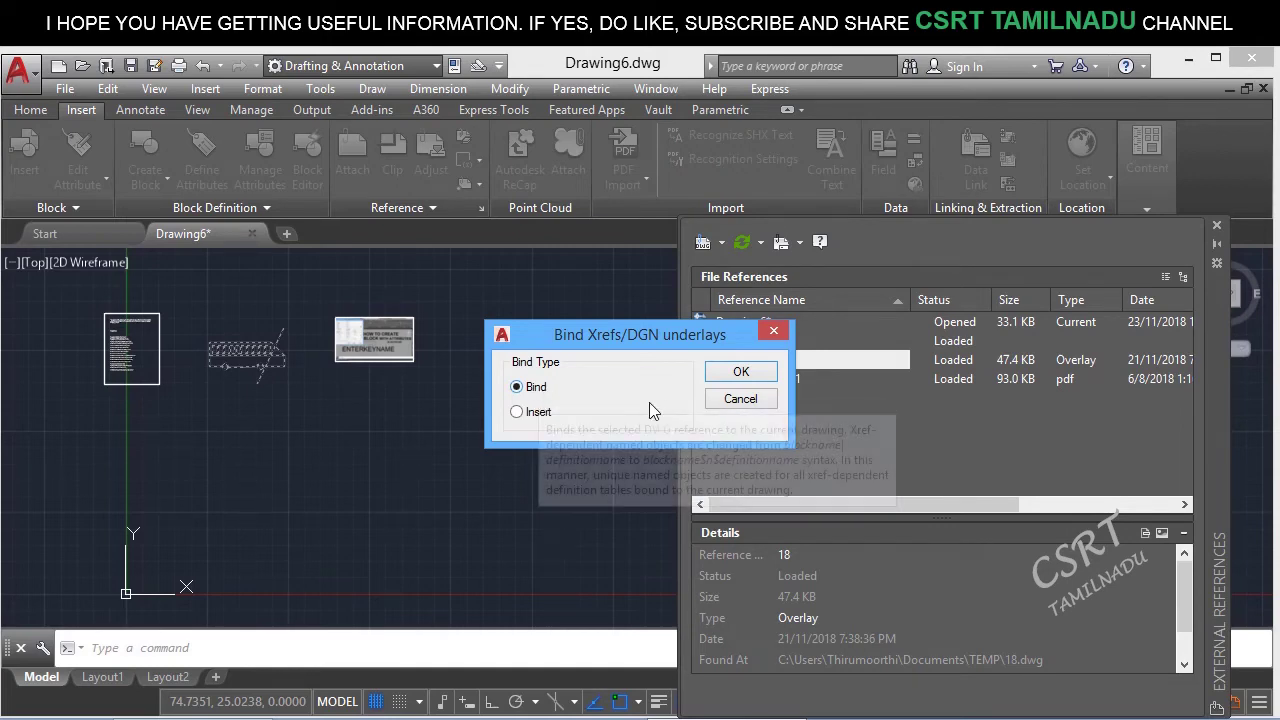
{"action": "left_click", "coordinate": [745, 374]}
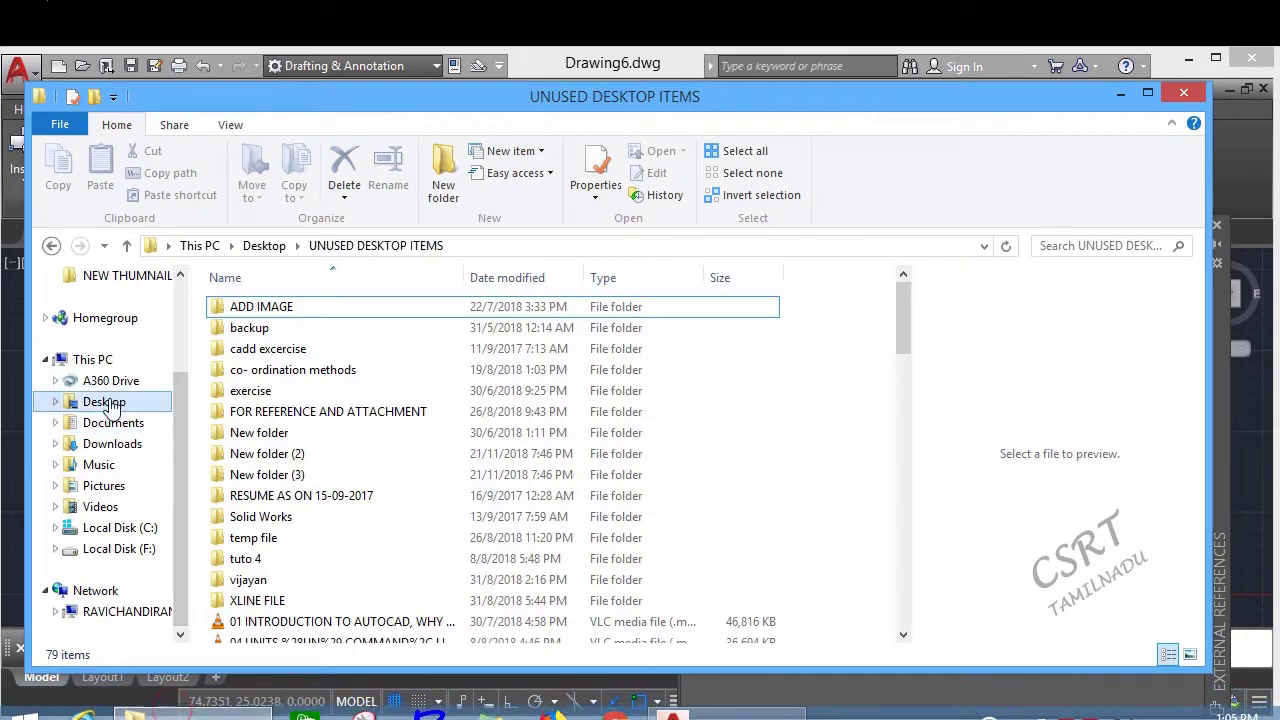
- Bring the Explorer window back and go to the Documents folder
{"action": "left_click", "coordinate": [193, 700]}
{"action": "left_click", "coordinate": [107, 423]}
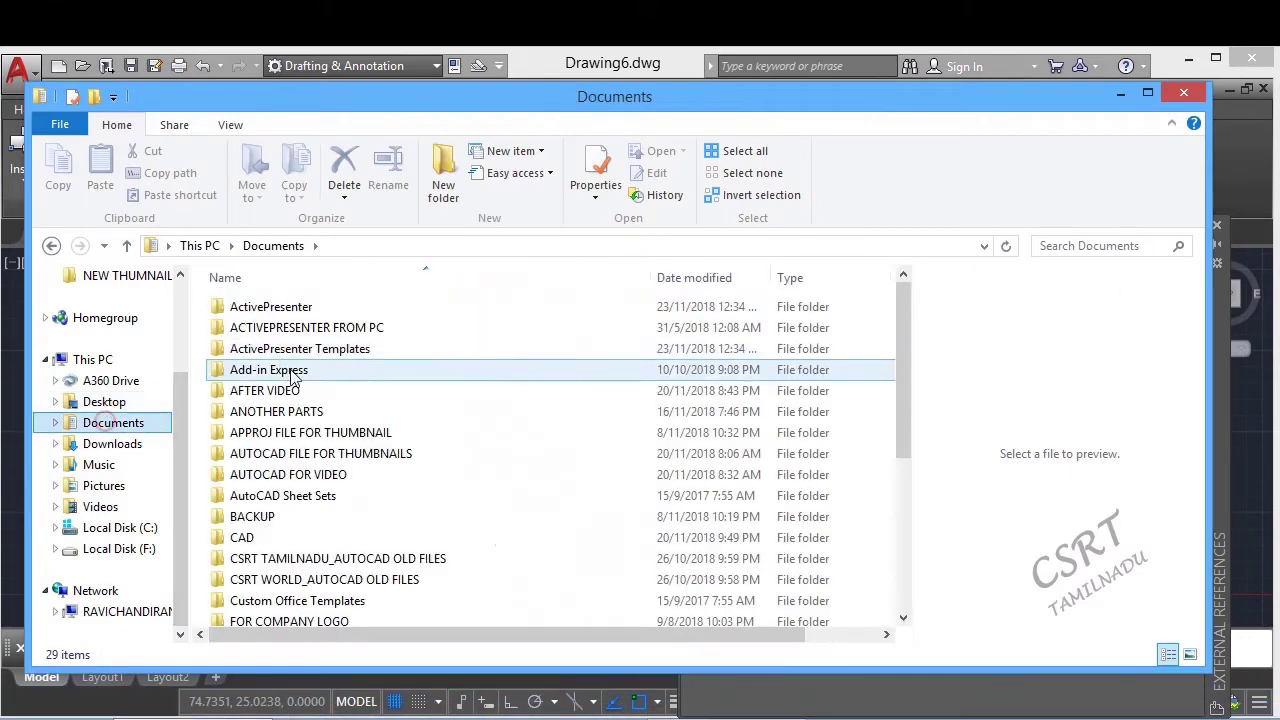
{"action": "left_click", "coordinate": [258, 562]}
- Jump to the XREF1 folder, then review drawing 18's layers with LA
{"action": "key", "text": "x"}
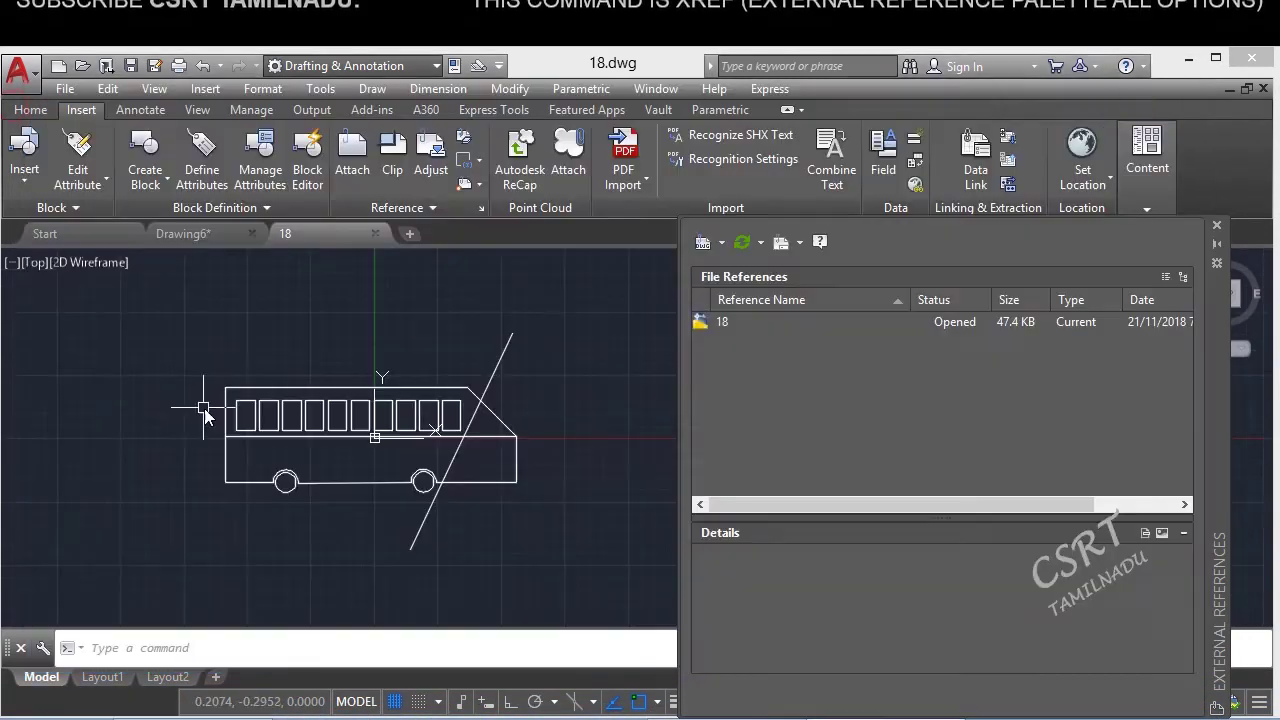
{"action": "type", "text": "LA"}
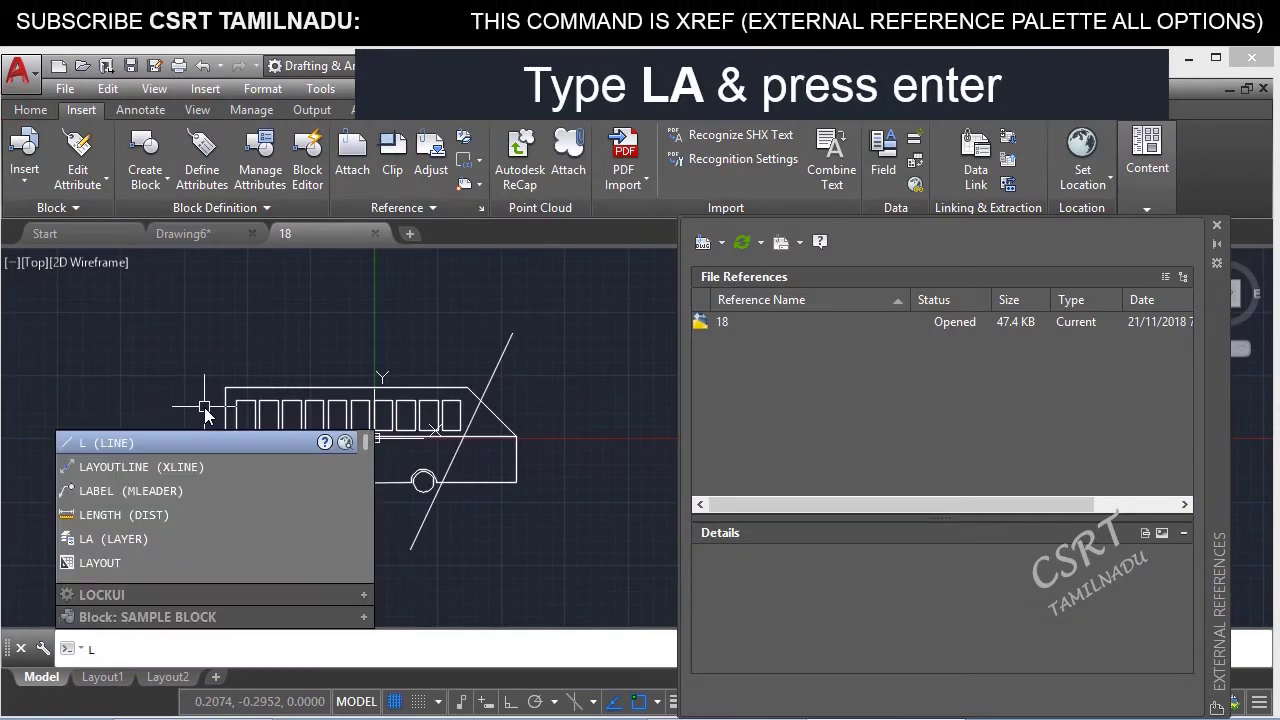
{"action": "key", "text": "Return"}
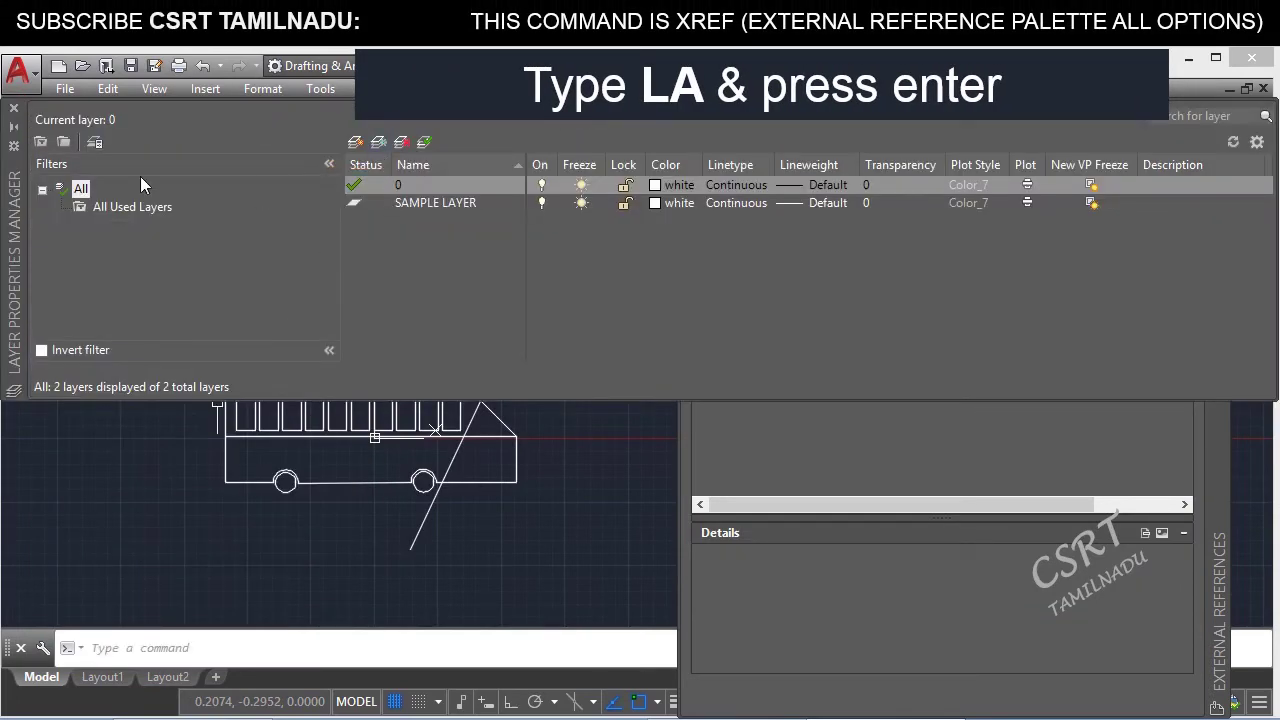
{"action": "left_click", "coordinate": [16, 108]}
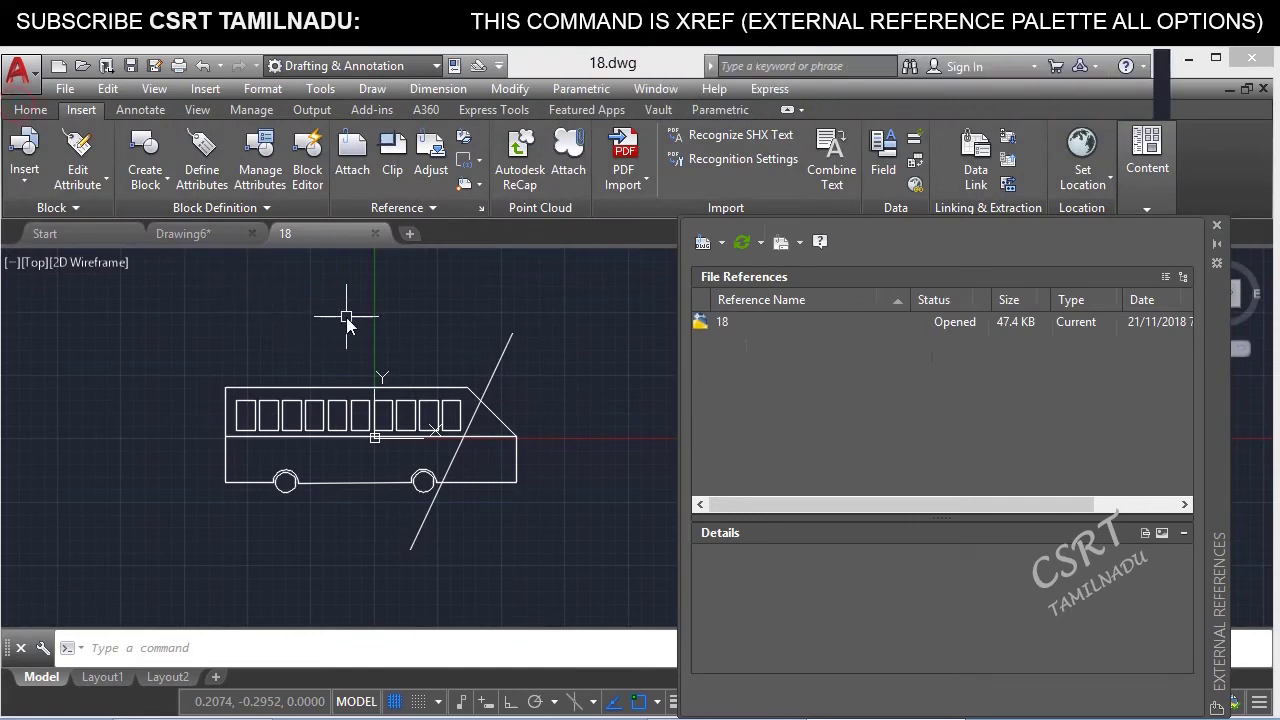
- Look at drawing 18's blocks in the Insert dialog, then cancel it
{"action": "type", "text": "I"}
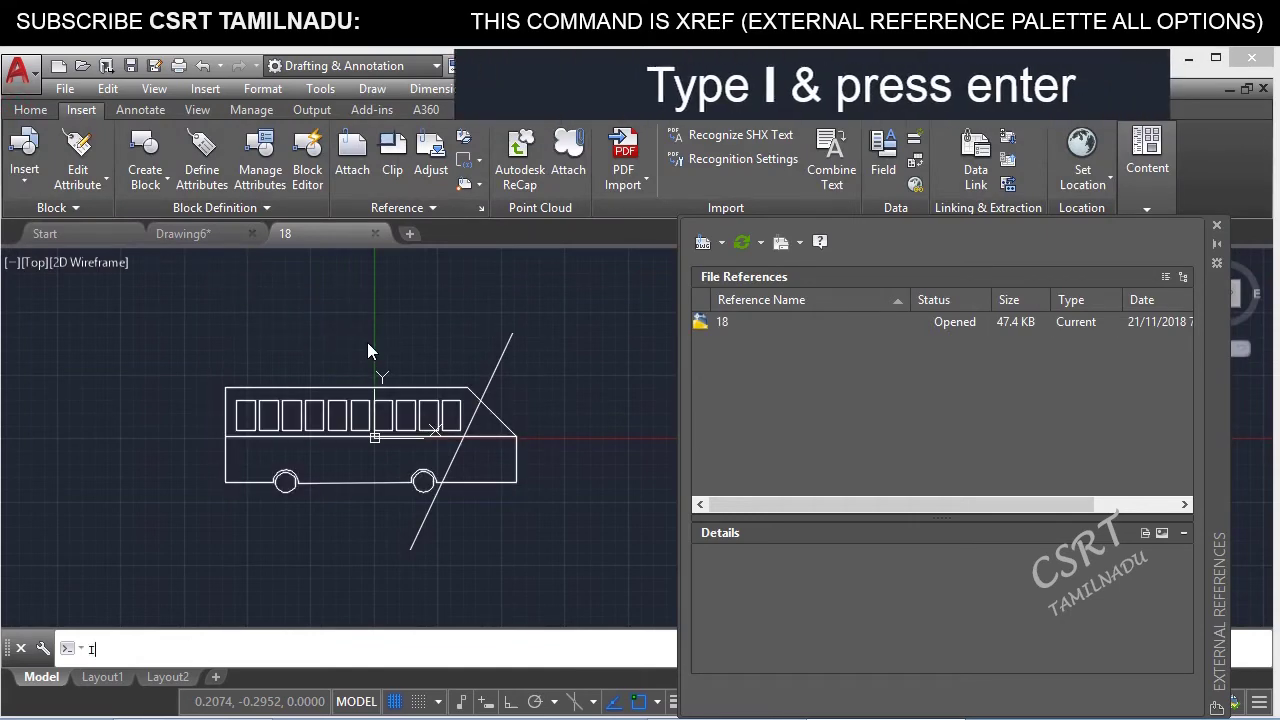
{"action": "key", "text": "Return"}
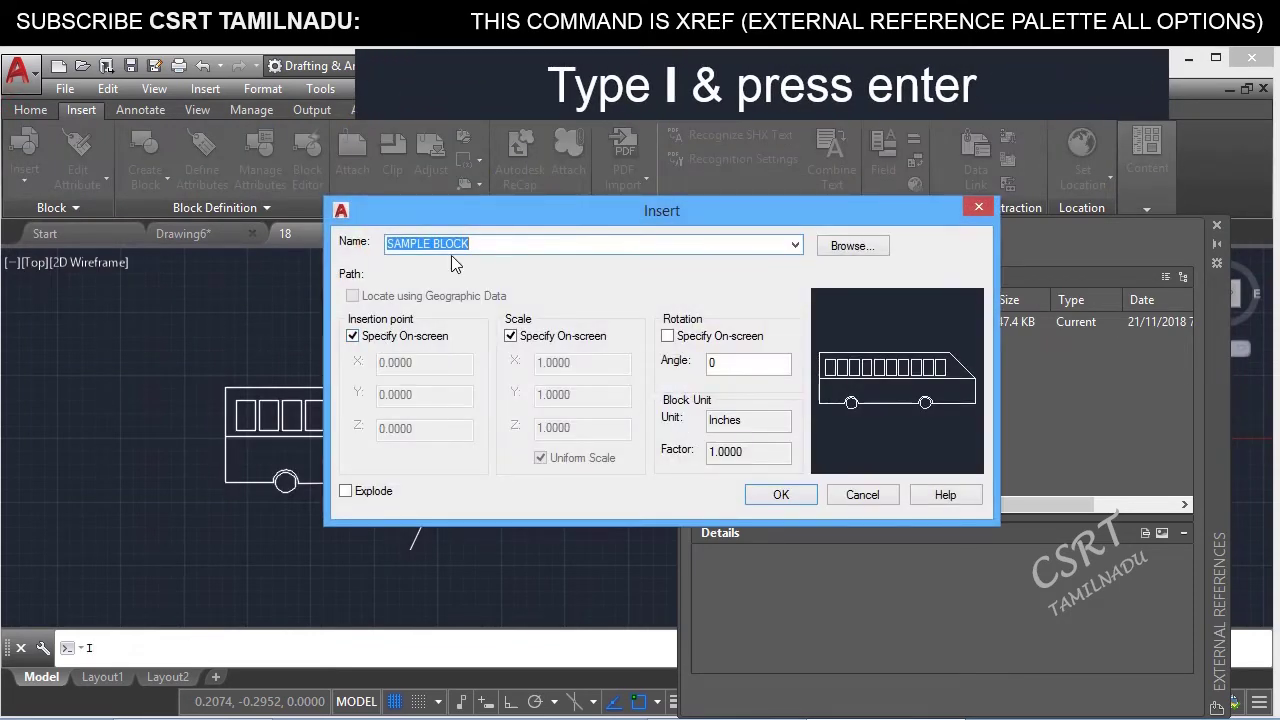
{"action": "left_click", "coordinate": [862, 494]}
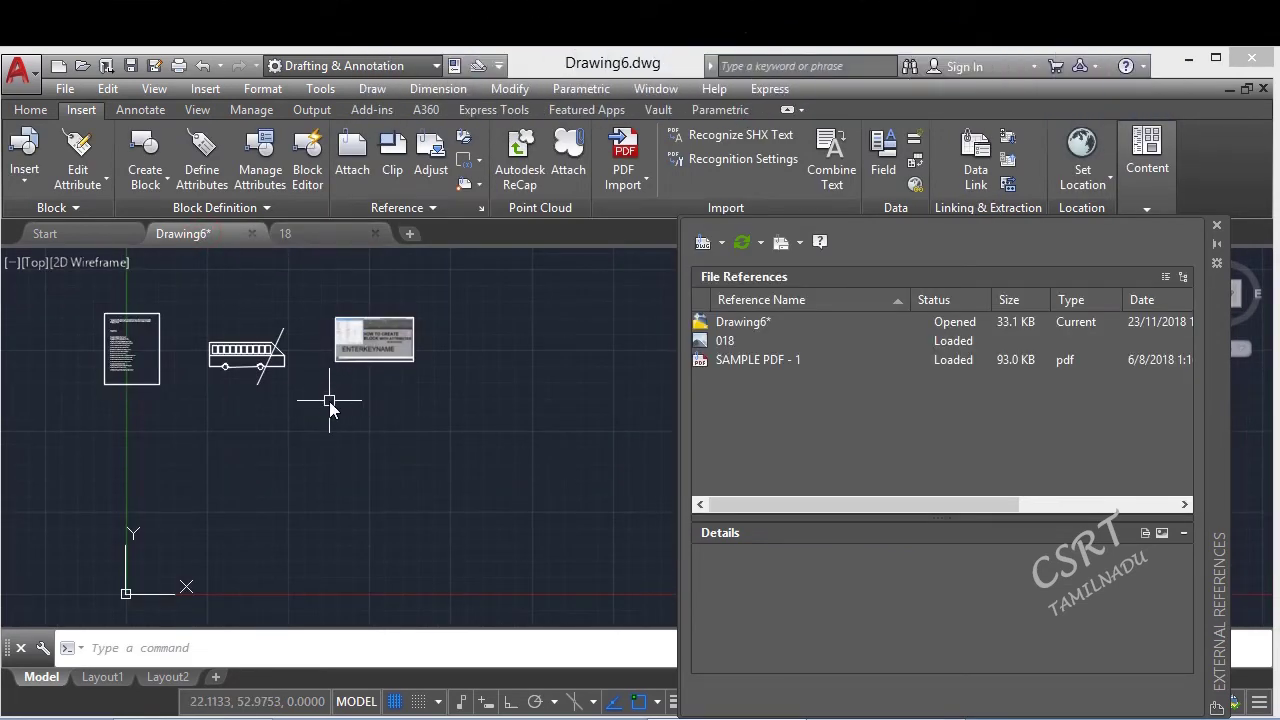
{"action": "key", "text": "Return"}
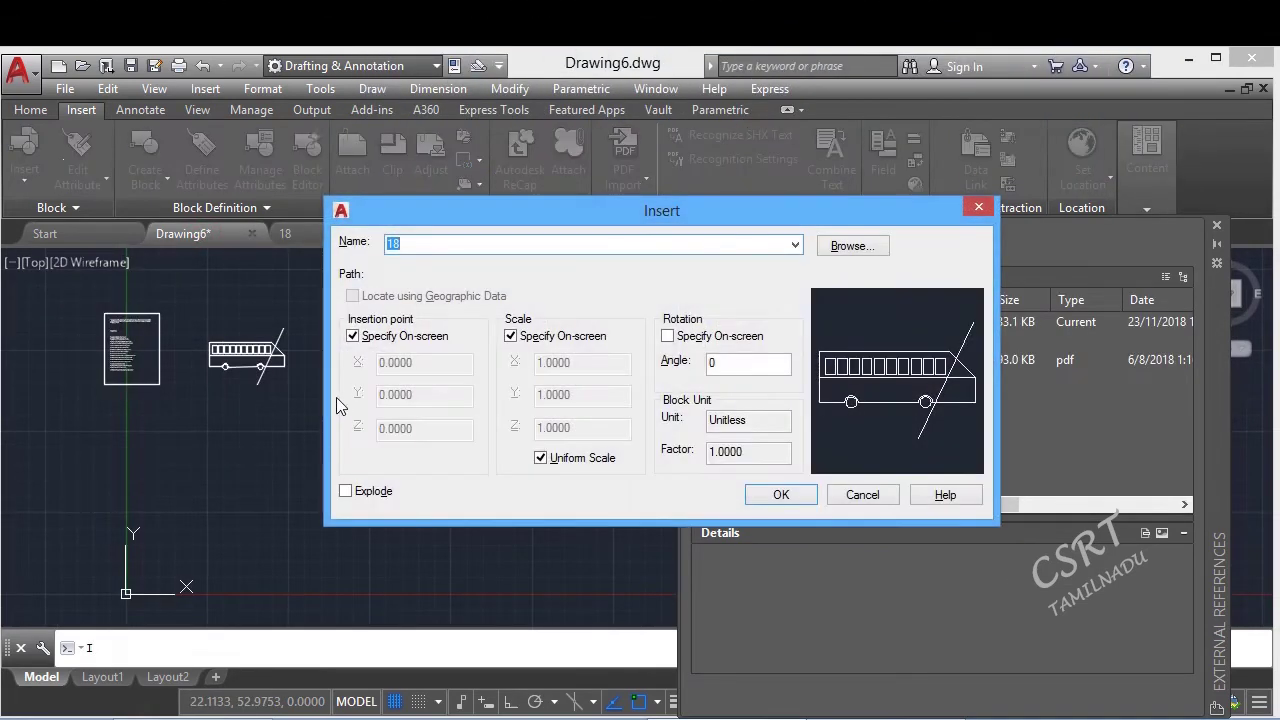
{"action": "left_click", "coordinate": [792, 246]}
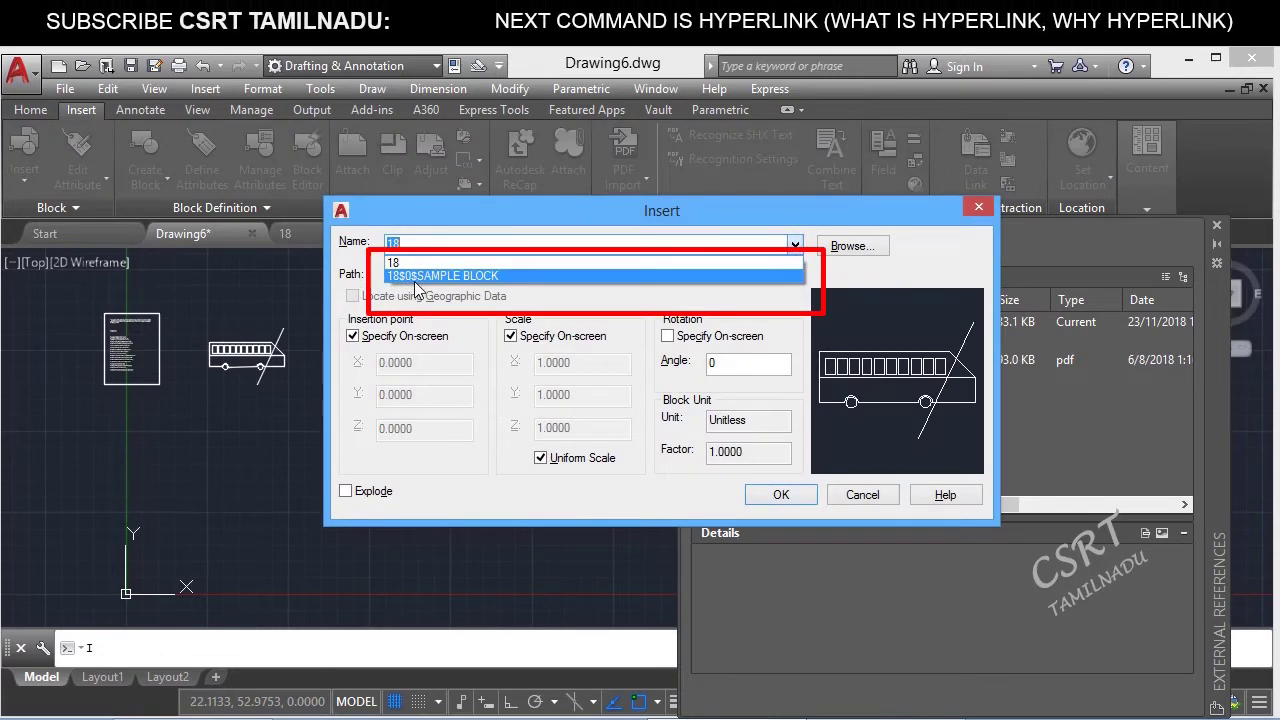
{"action": "left_click", "coordinate": [835, 512]}
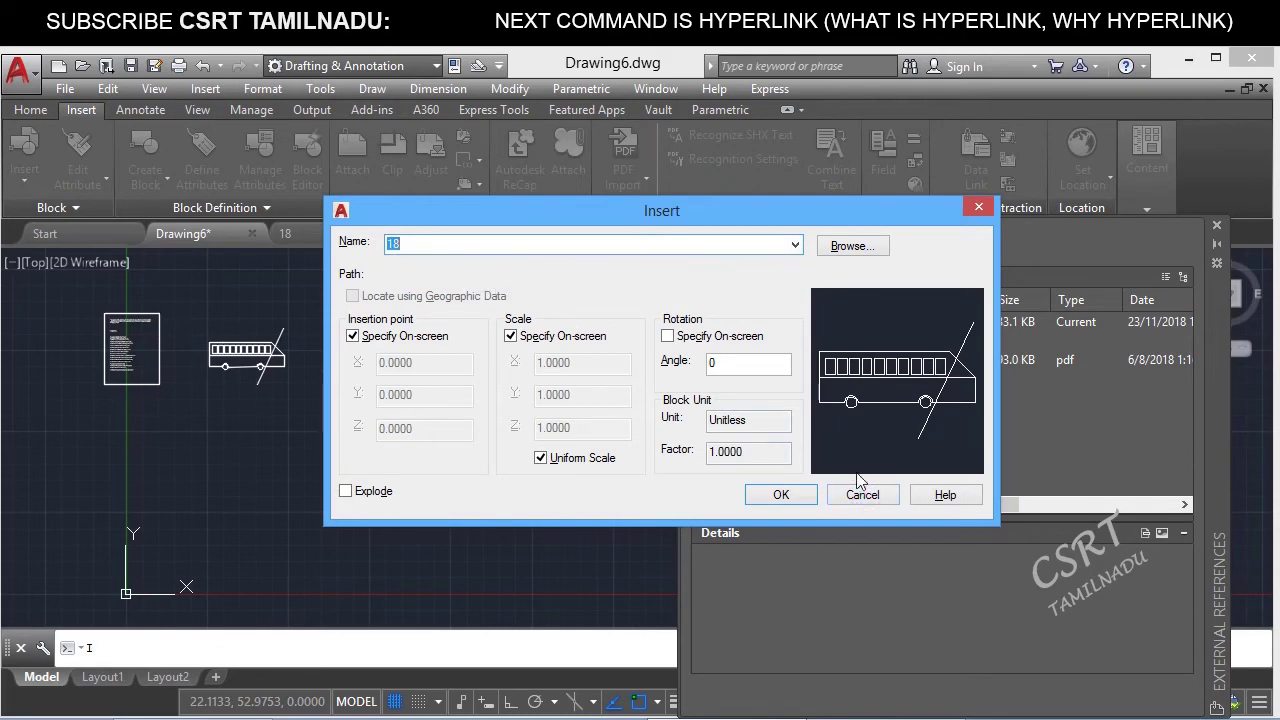
{"action": "left_click", "coordinate": [861, 494]}
{"action": "left_click", "coordinate": [260, 89]}
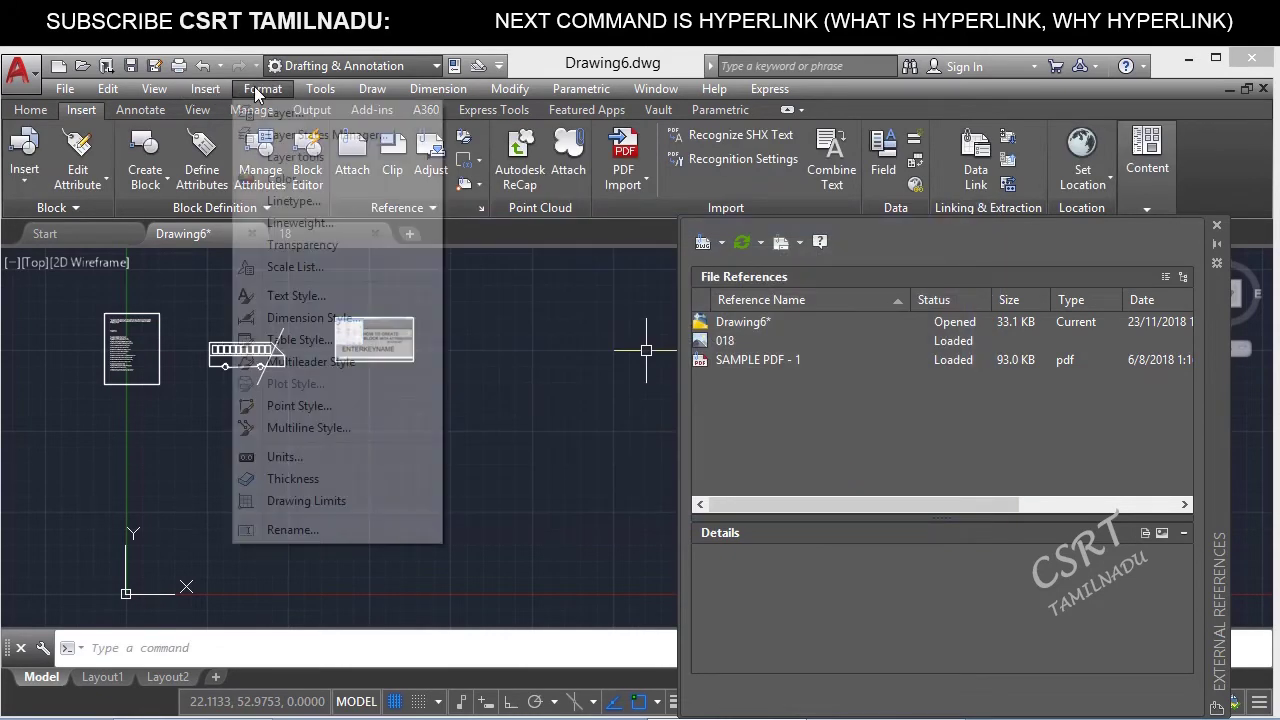
{"action": "left_click", "coordinate": [285, 112]}
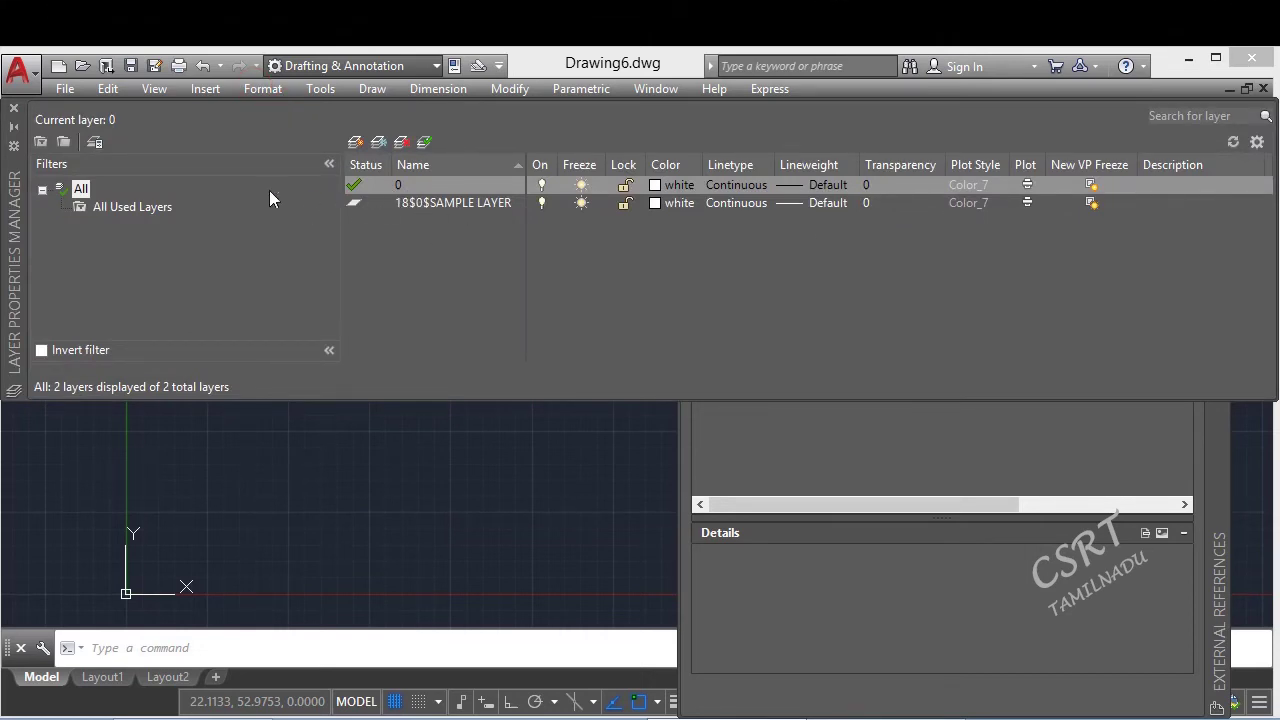
{"action": "left_click", "coordinate": [14, 109]}
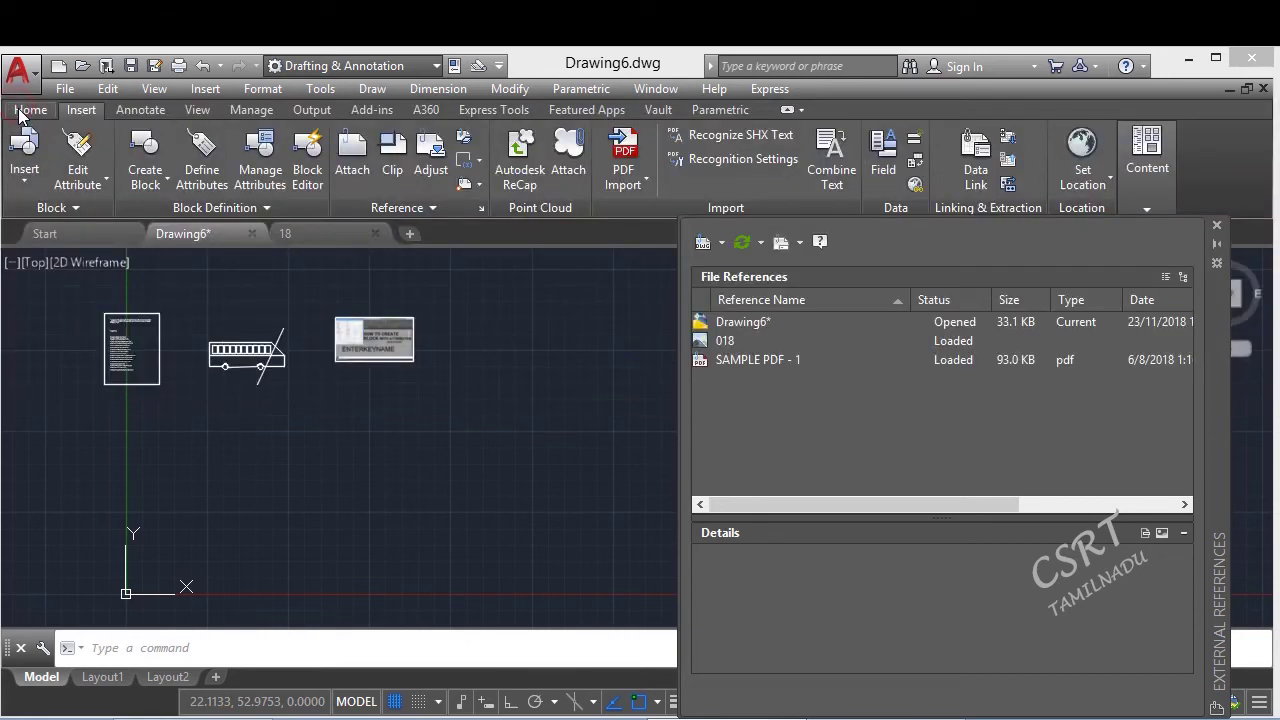
- Move the 18 drawing tab first, then bind the 18 reference with the Insert option
{"action": "left_click_drag", "start_coordinate": [285, 233], "coordinate": [354, 286]}
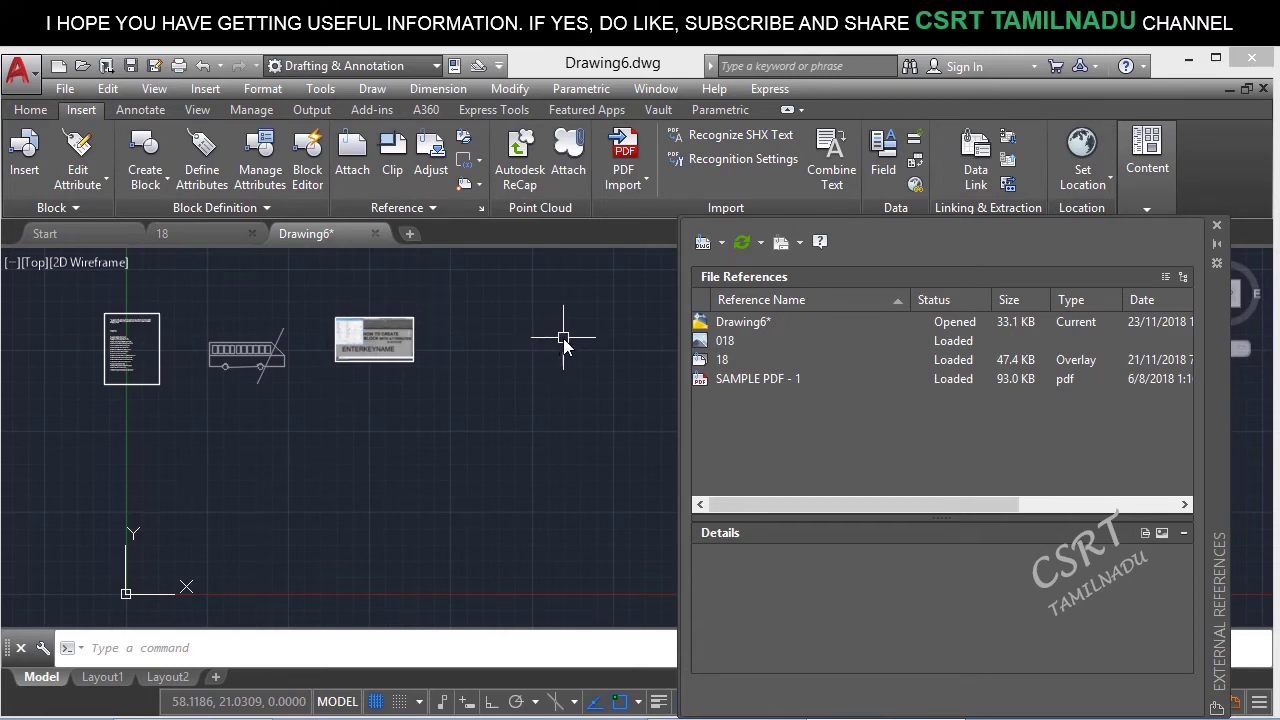
{"action": "left_click", "coordinate": [728, 362]}
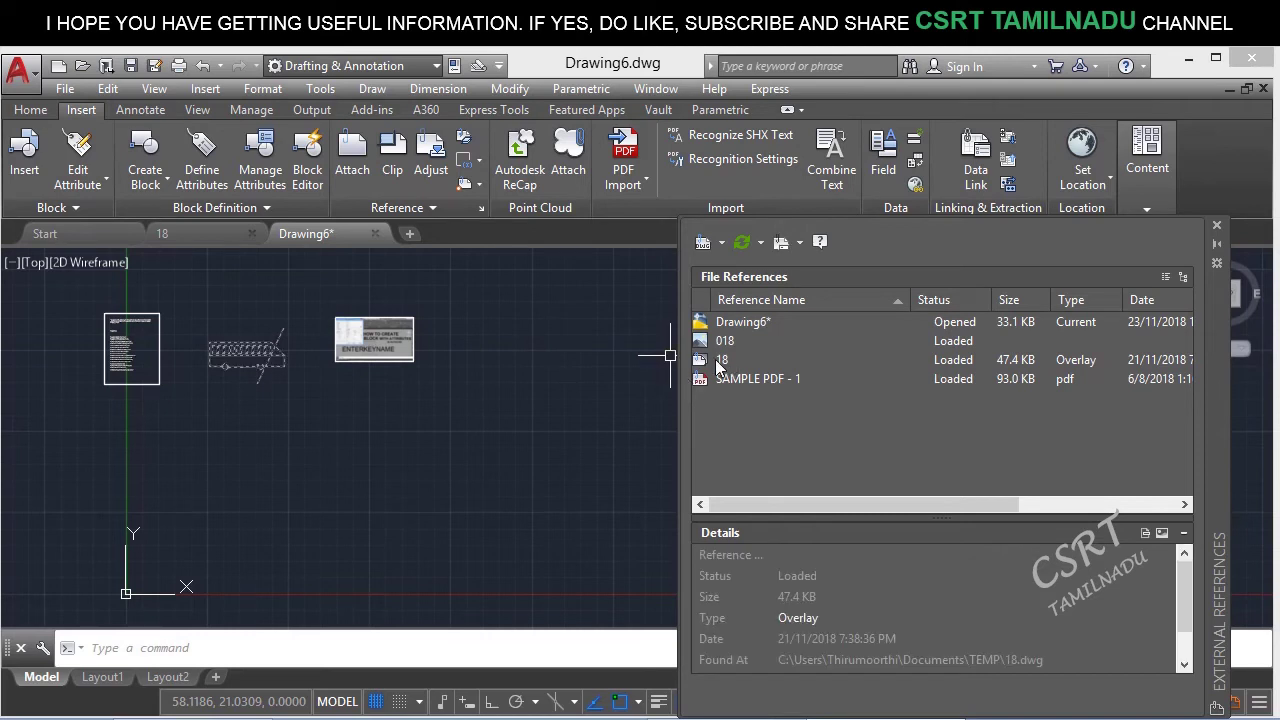
{"action": "right_click", "coordinate": [728, 362]}
{"action": "left_click", "coordinate": [764, 490]}
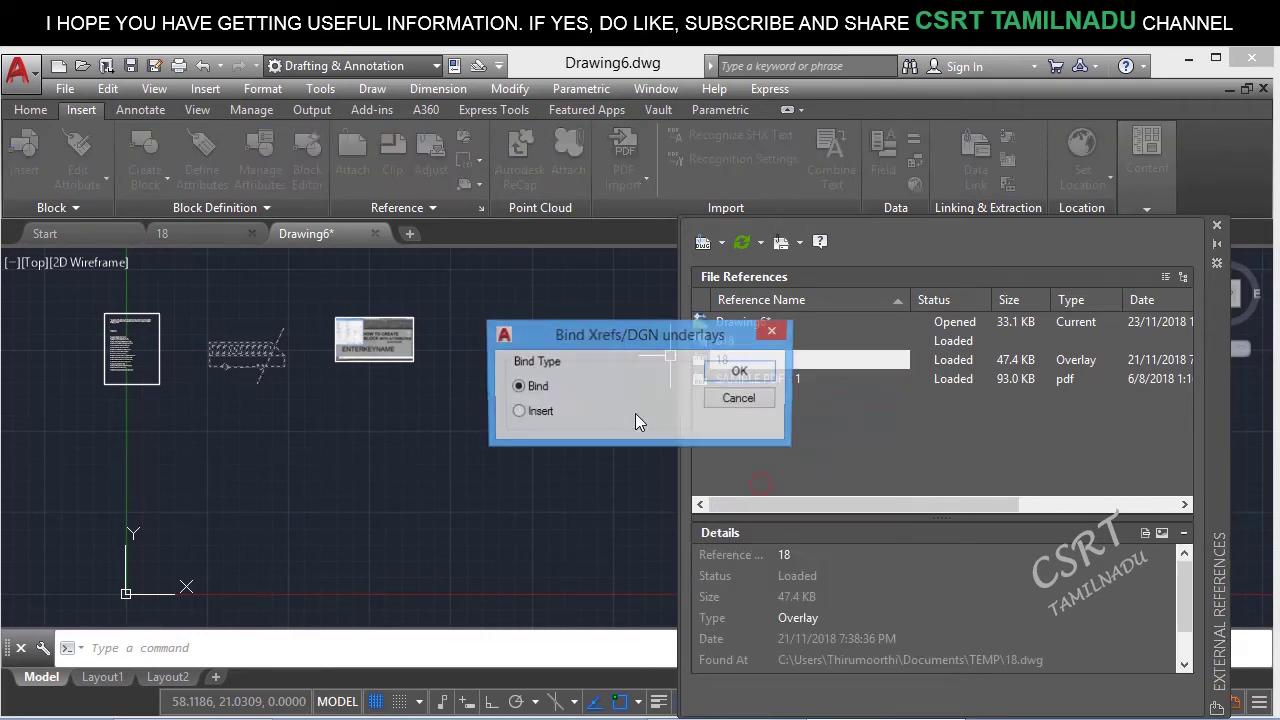
{"action": "left_click", "coordinate": [538, 413]}
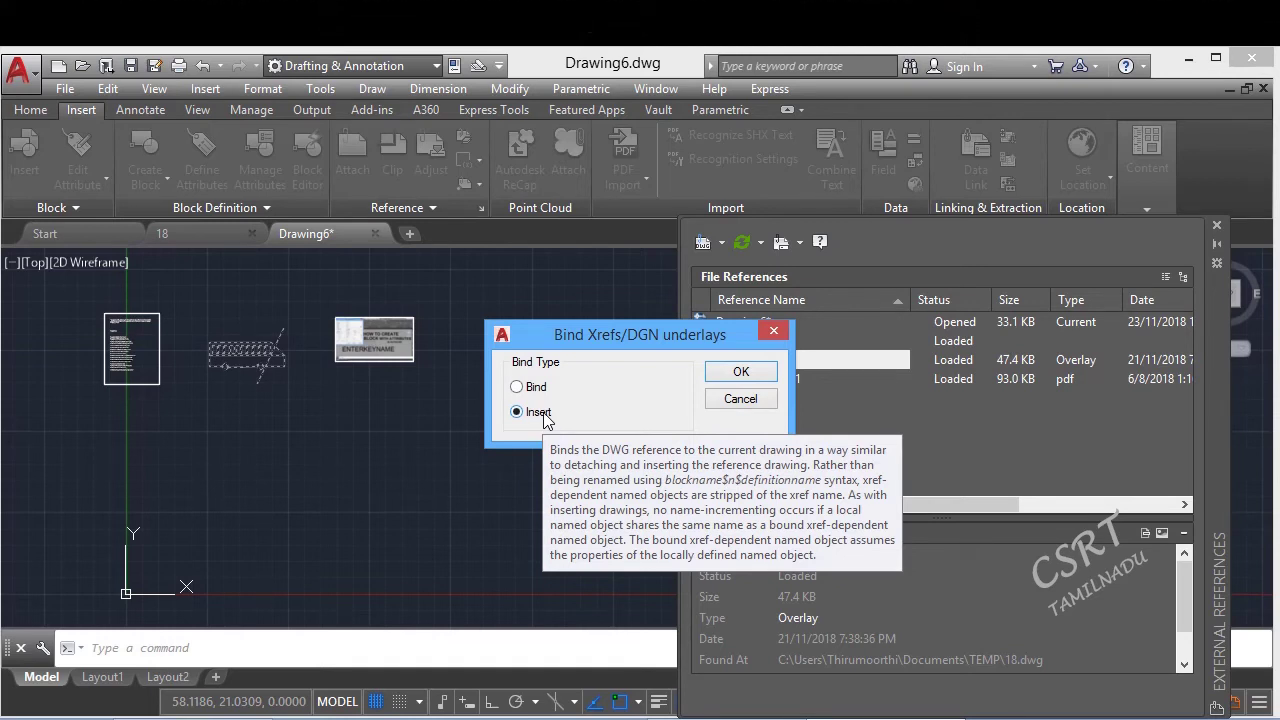
{"action": "left_click", "coordinate": [741, 375]}
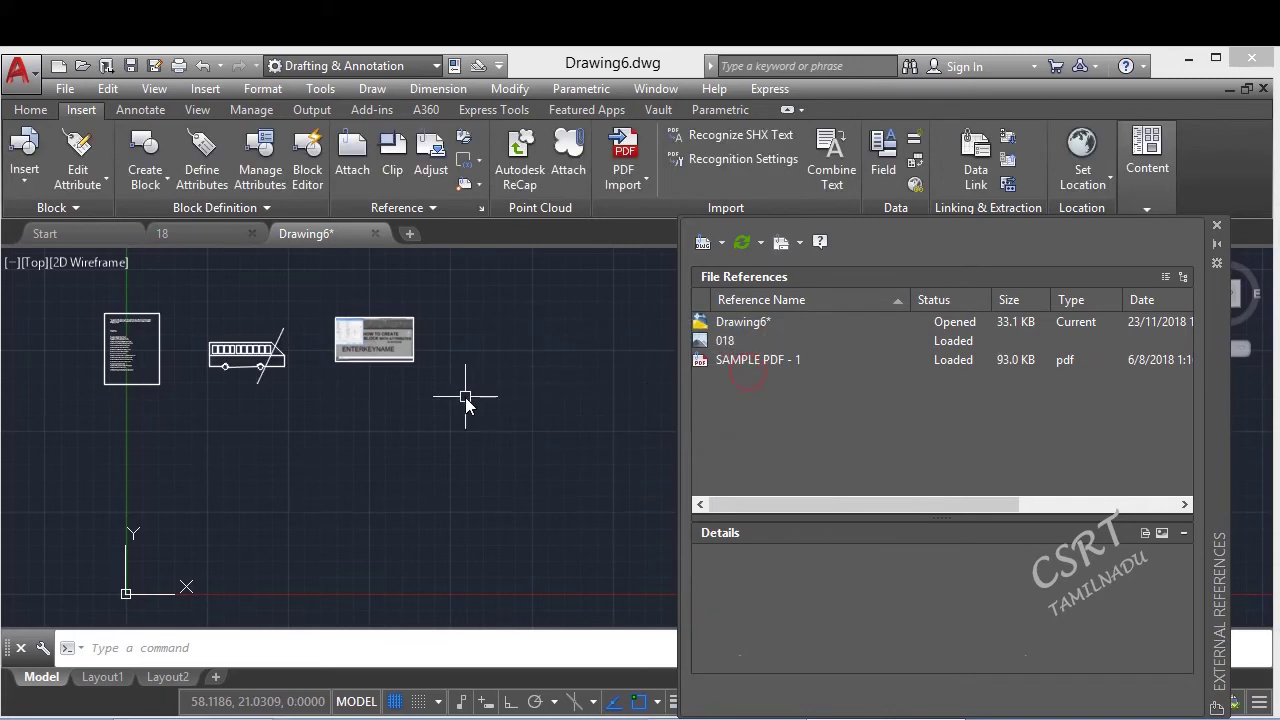
- Compare the layer lists of Drawing6 and drawing 18, confirming the plain SAMPLE LAYER name
{"action": "type", "text": "LA"}
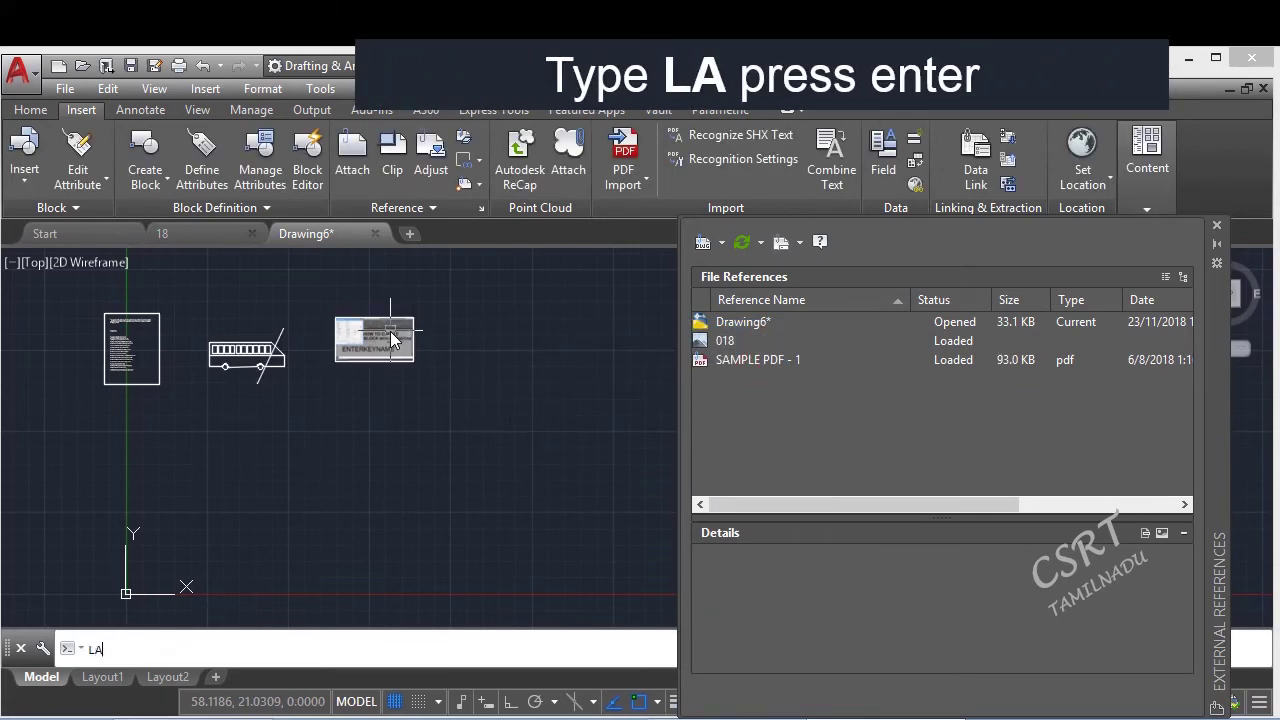
{"action": "key", "text": "Return"}
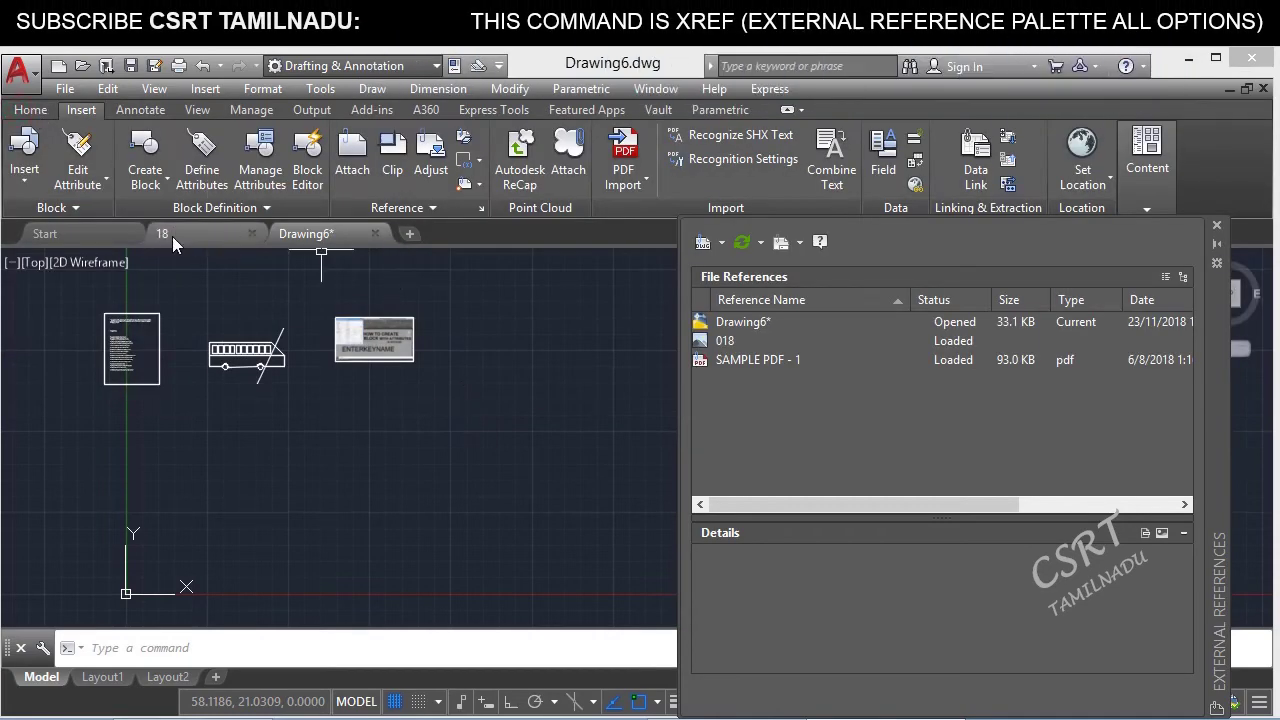
{"action": "left_click", "coordinate": [170, 235]}
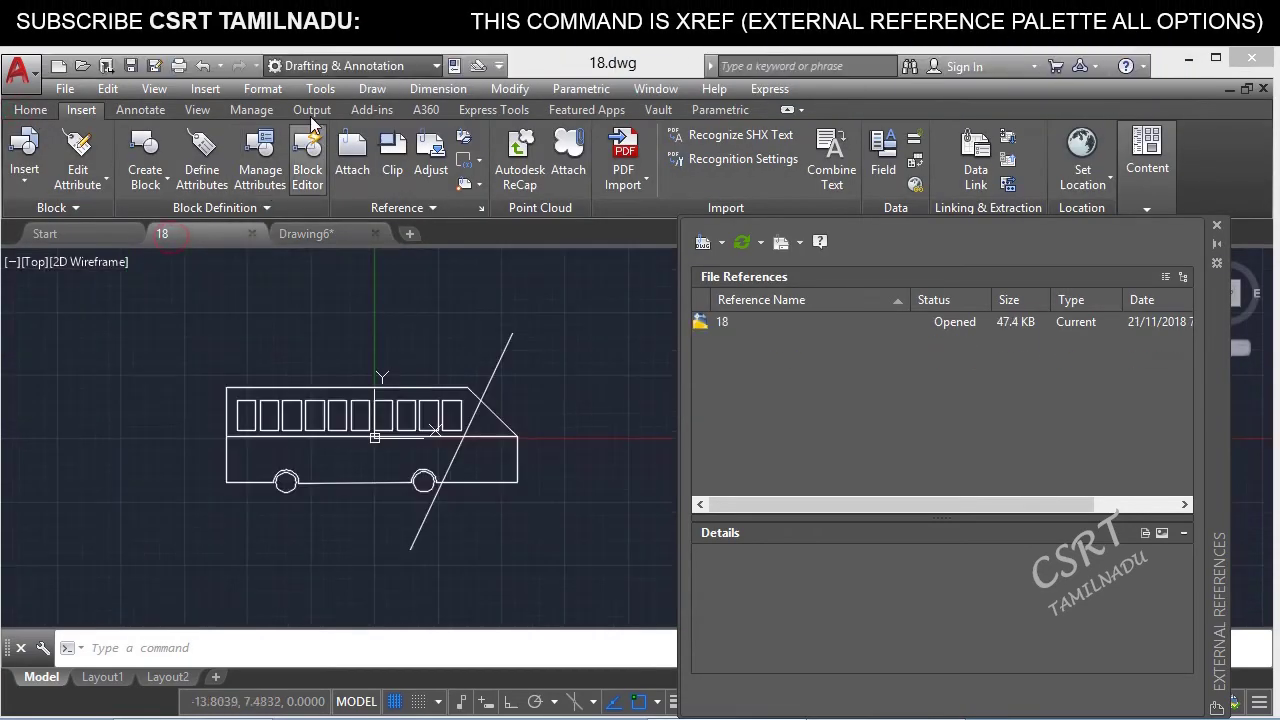
{"action": "left_click", "coordinate": [262, 88]}
{"action": "left_click", "coordinate": [270, 115]}
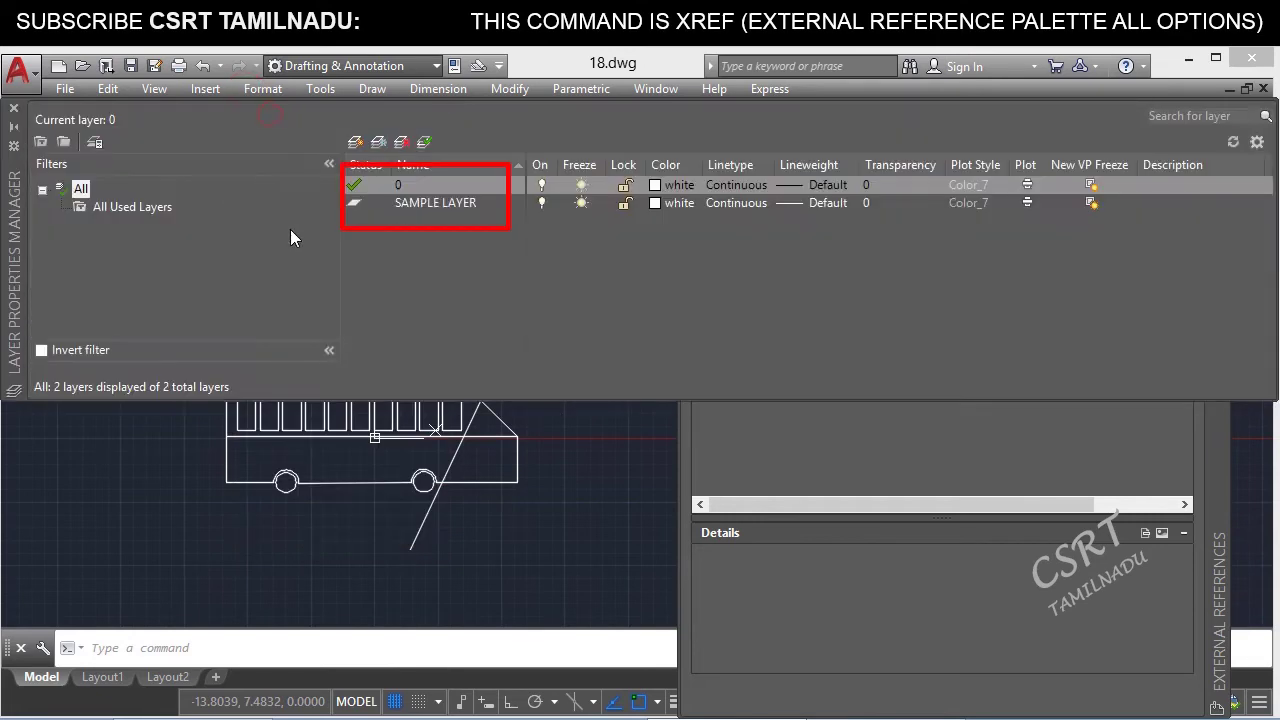
{"action": "left_click", "coordinate": [14, 107]}
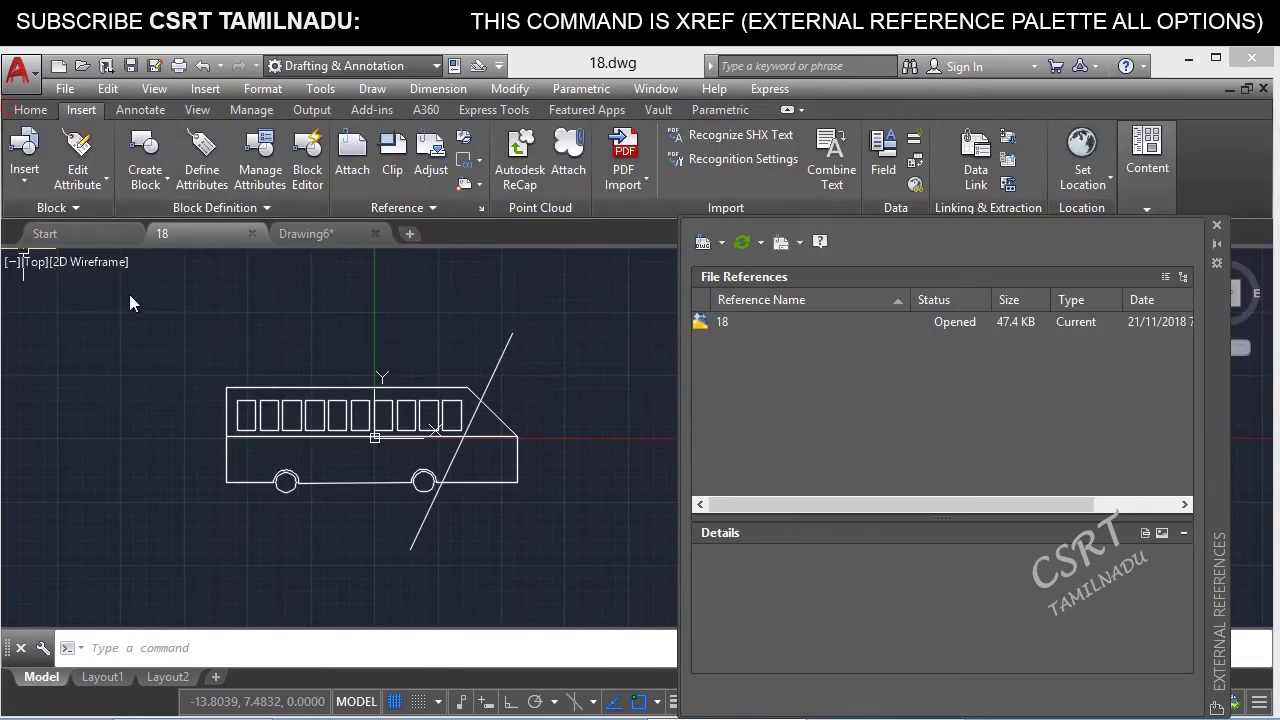
- Check drawing 18's block definitions with BE, then Drawing6's block definitions
{"action": "type", "text": "BE"}
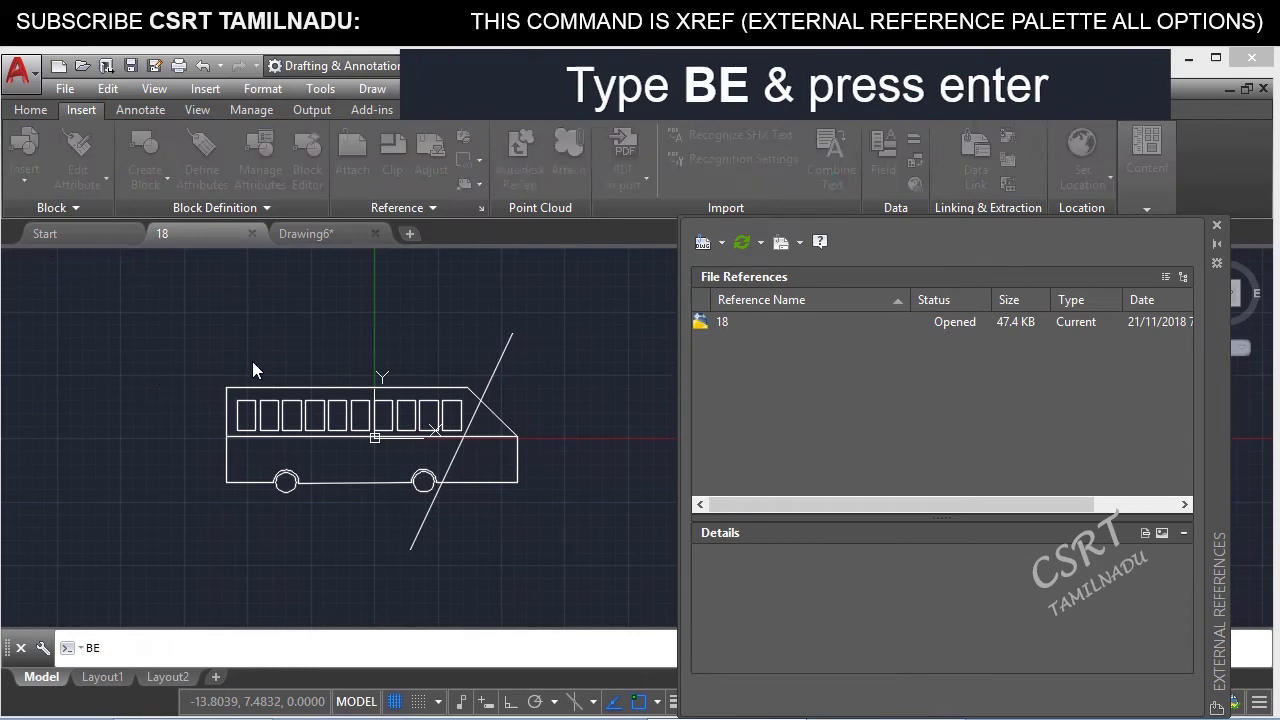
{"action": "key", "text": "Return"}
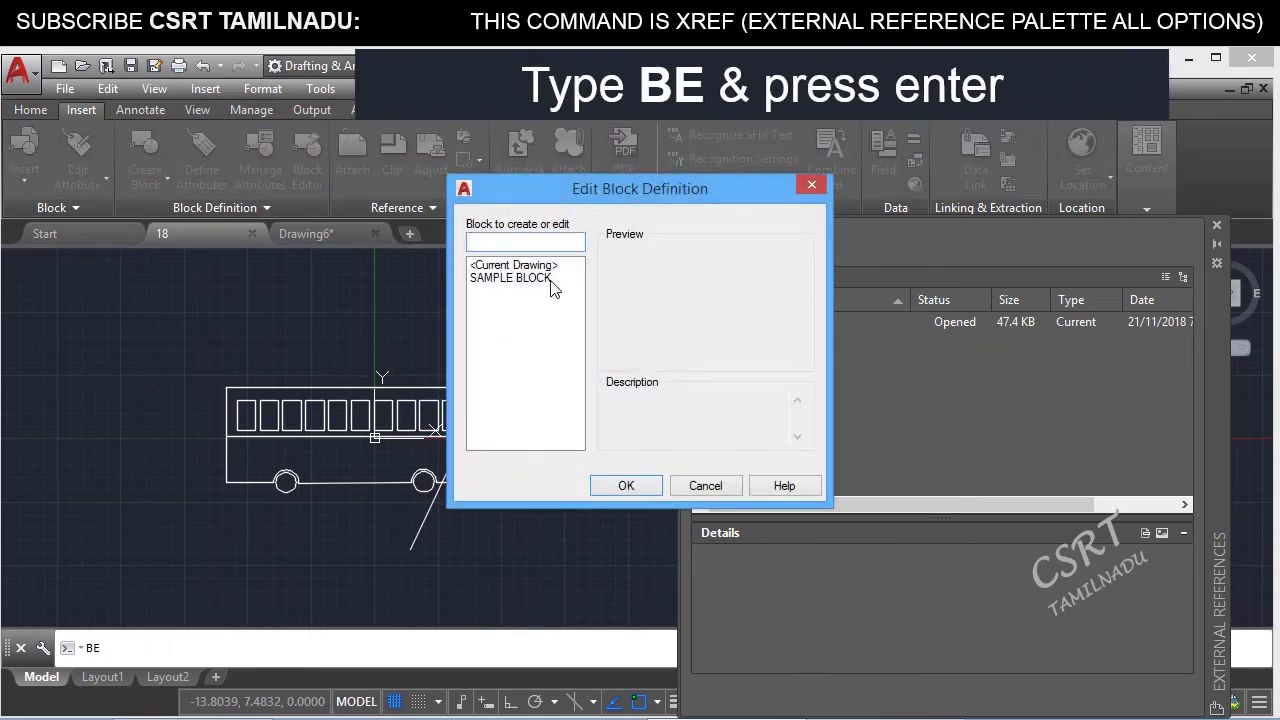
{"action": "left_click", "coordinate": [705, 485]}
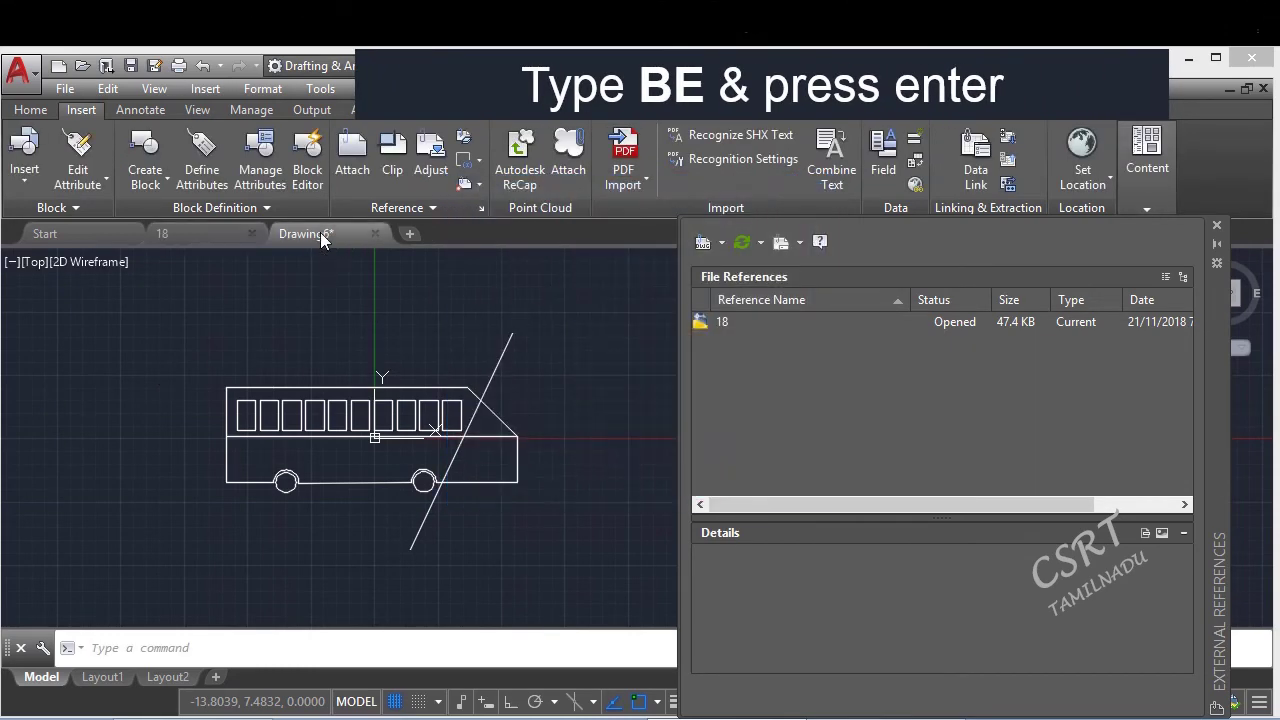
{"action": "left_click", "coordinate": [318, 234]}
{"action": "type", "text": "BE"}
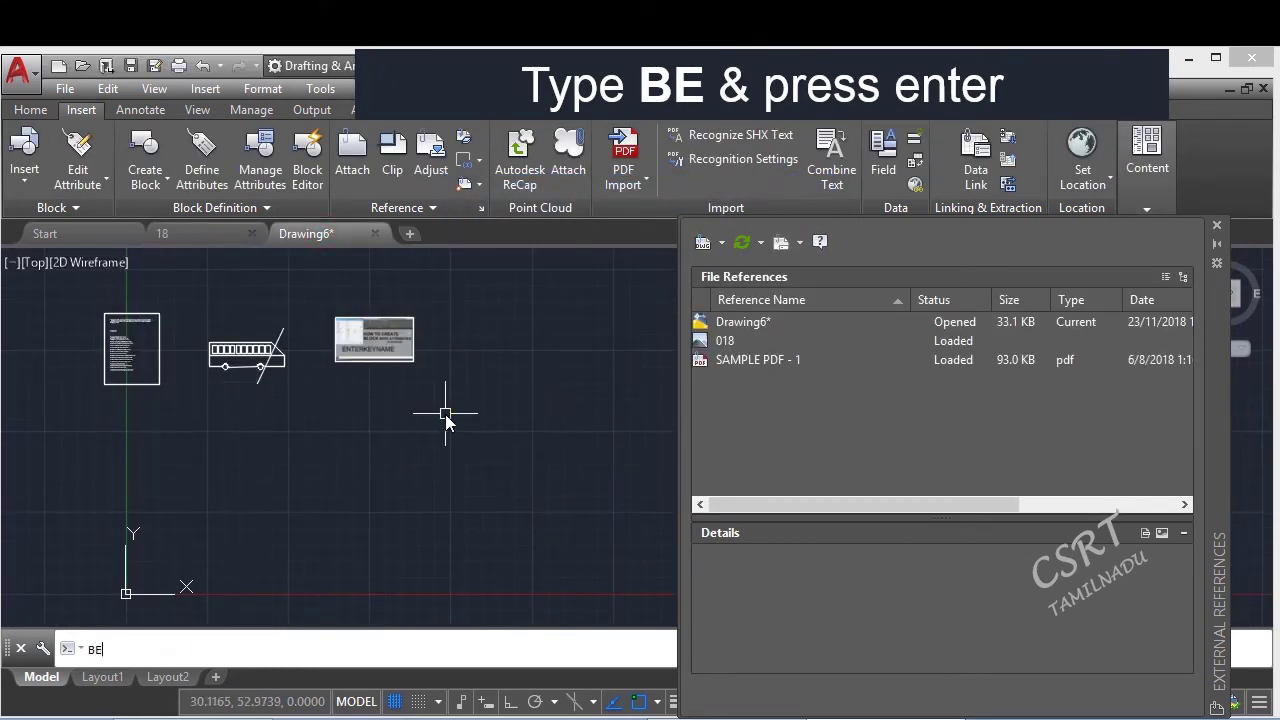
{"action": "key", "text": "Return"}
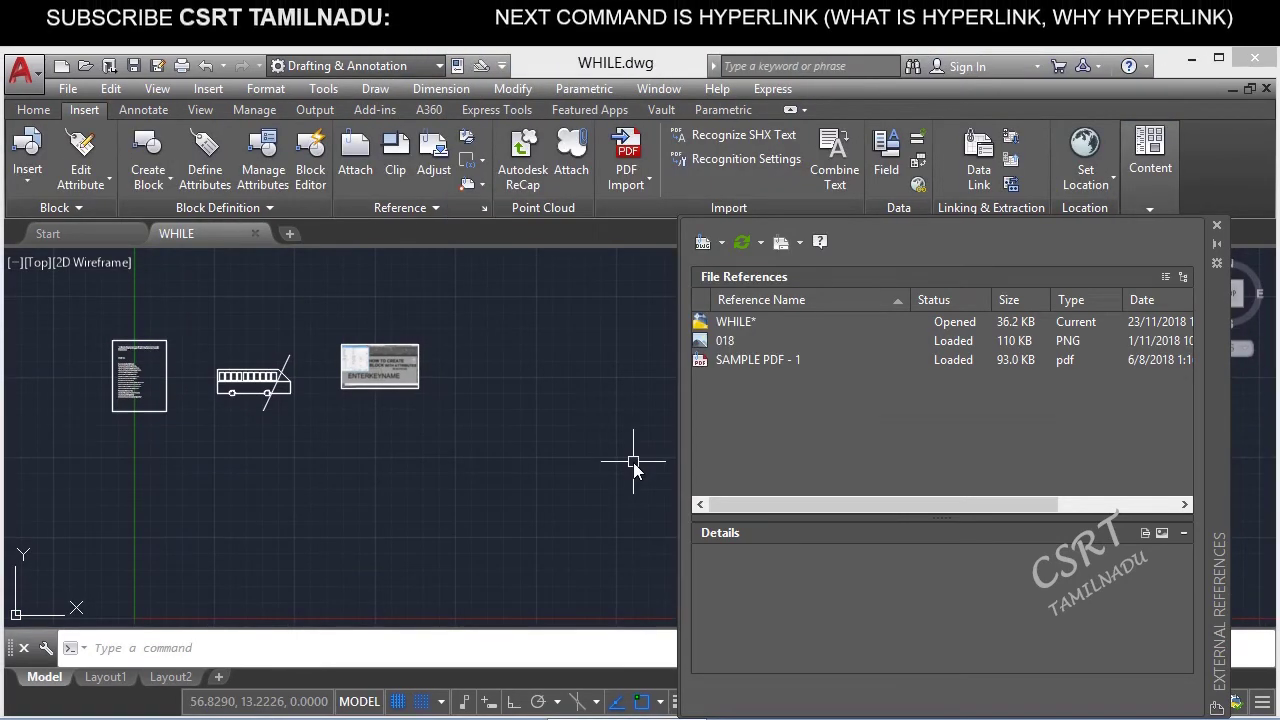
- Try the palette's right-click options, Reload and Select All, then show the Attach file types
{"action": "right_click", "coordinate": [755, 439]}
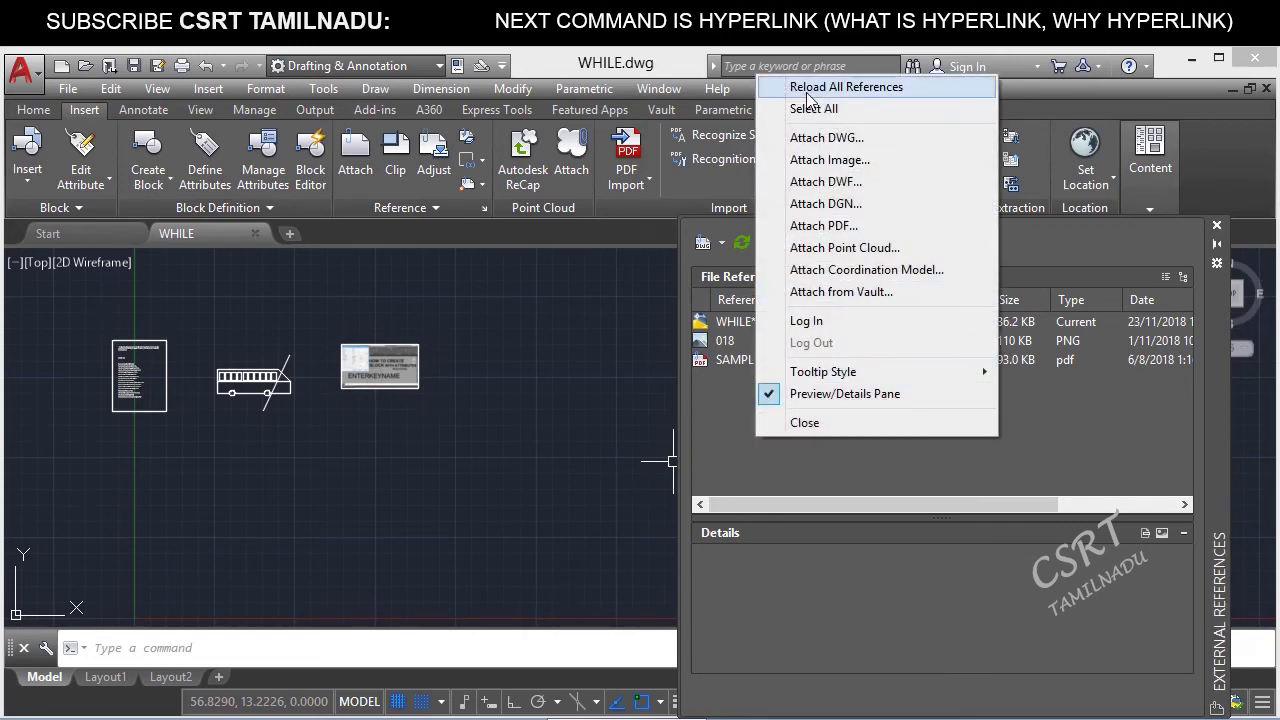
{"action": "left_click", "coordinate": [713, 401]}
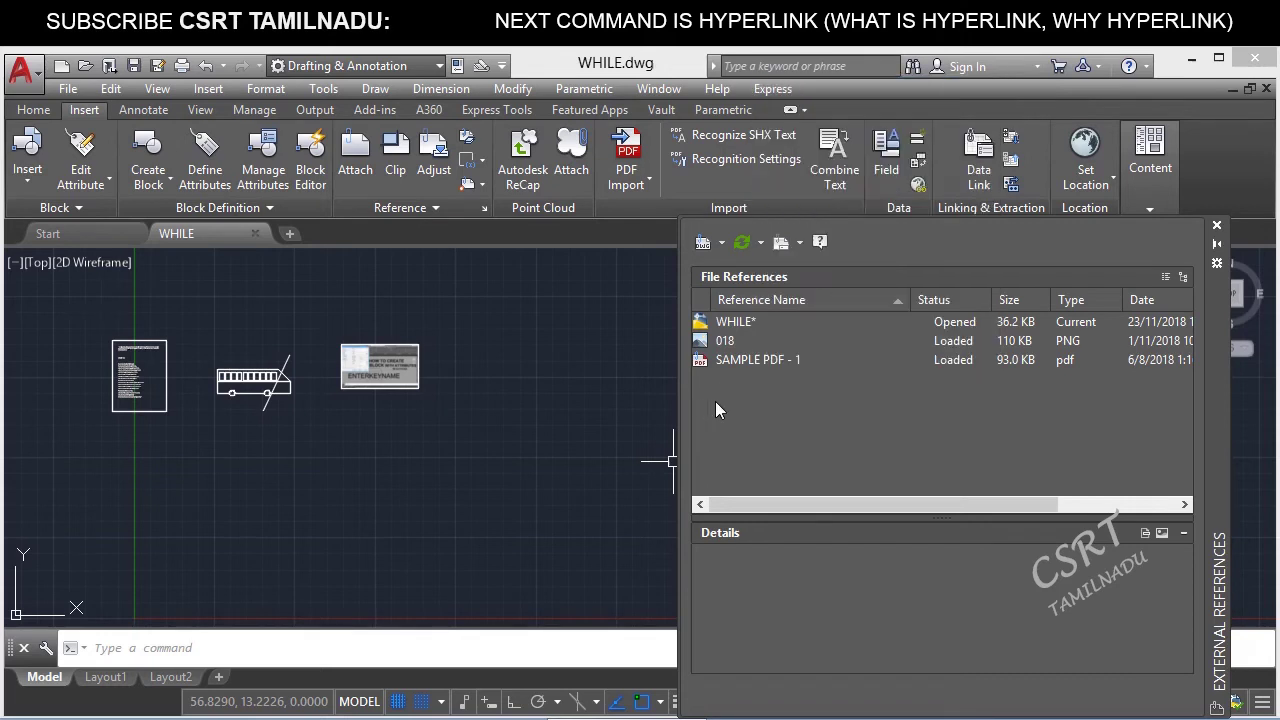
{"action": "left_click", "coordinate": [765, 246]}
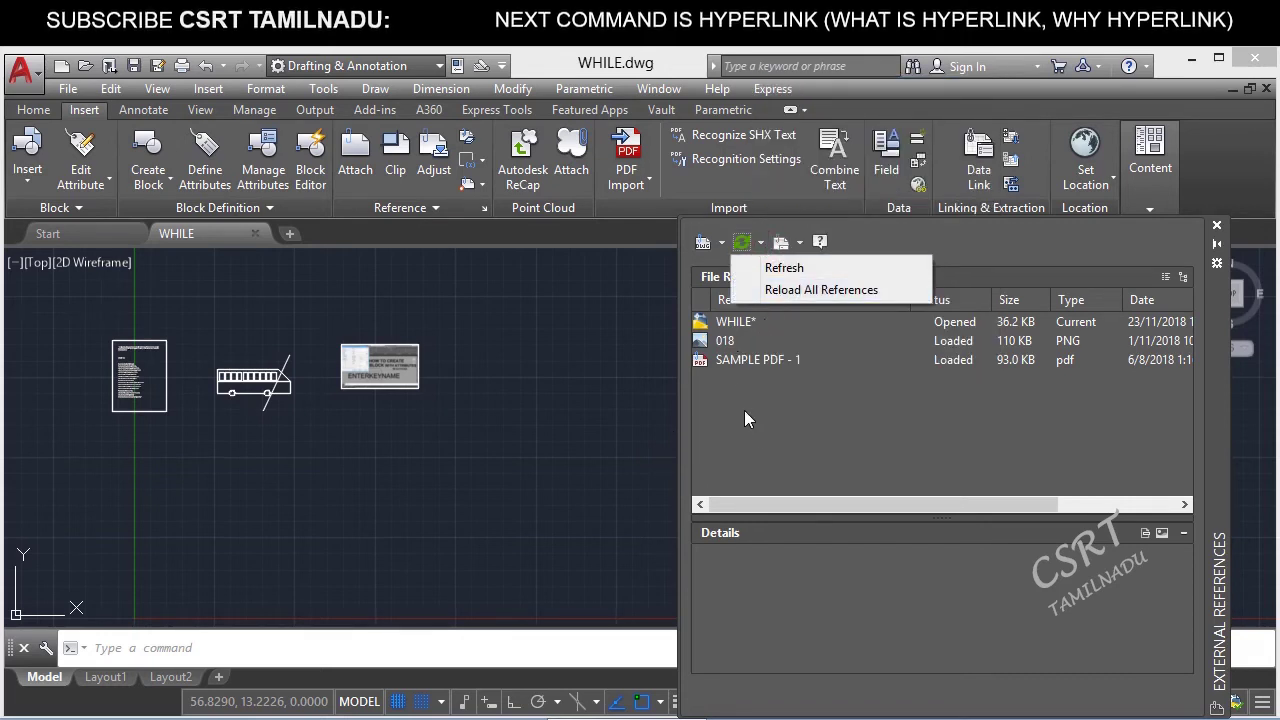
{"action": "right_click", "coordinate": [773, 452]}
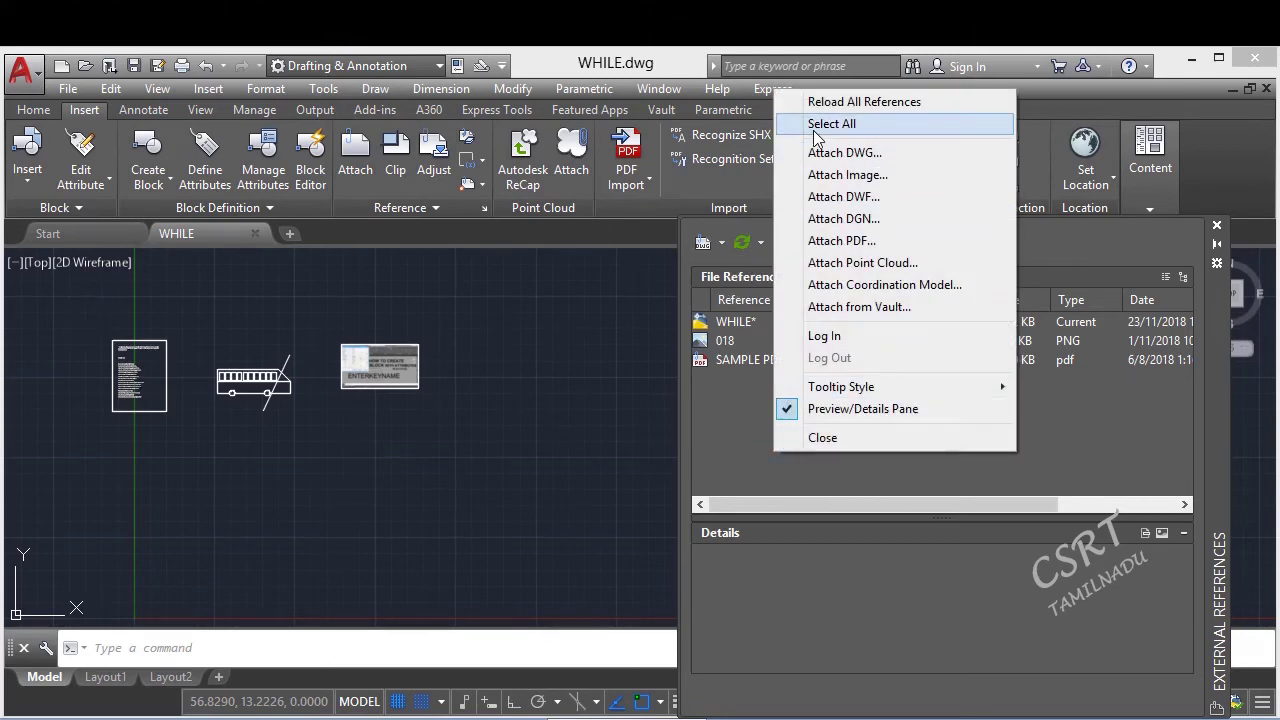
{"action": "left_click", "coordinate": [815, 126]}
{"action": "right_click", "coordinate": [777, 418]}
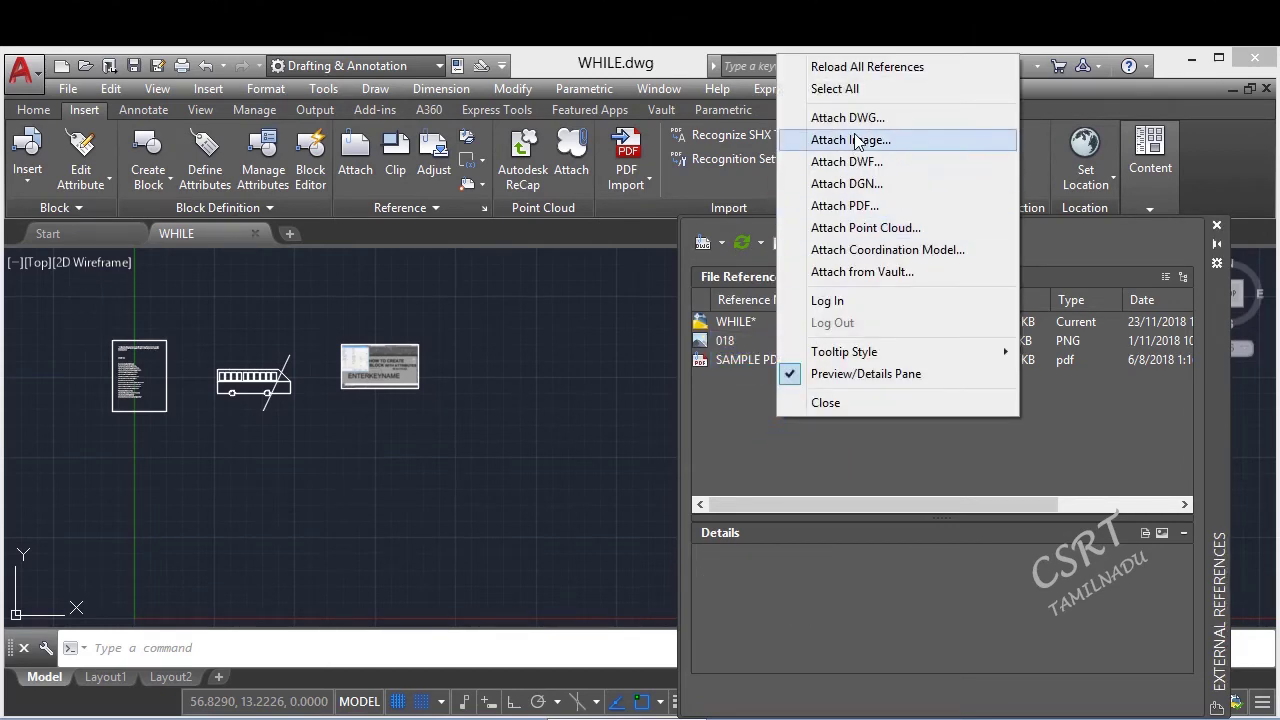
{"action": "left_click", "coordinate": [720, 244]}
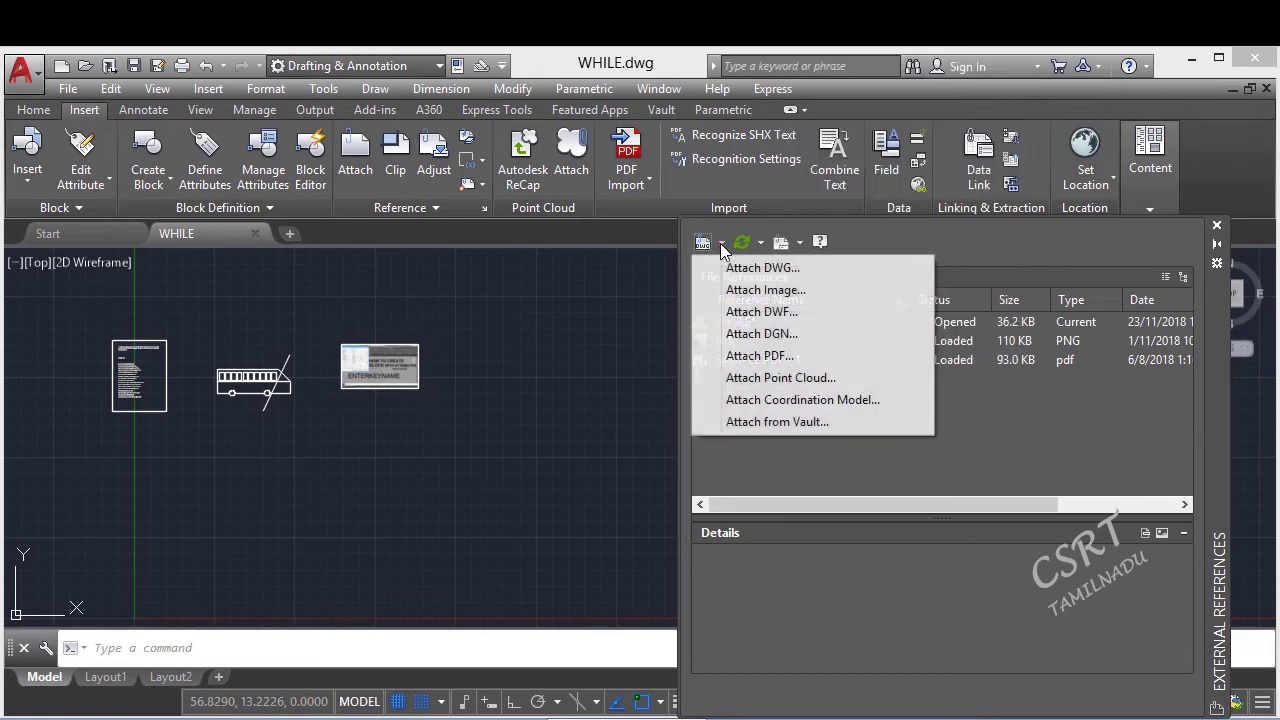
- Set the reference tooltip style to Details
{"action": "right_click", "coordinate": [836, 465]}
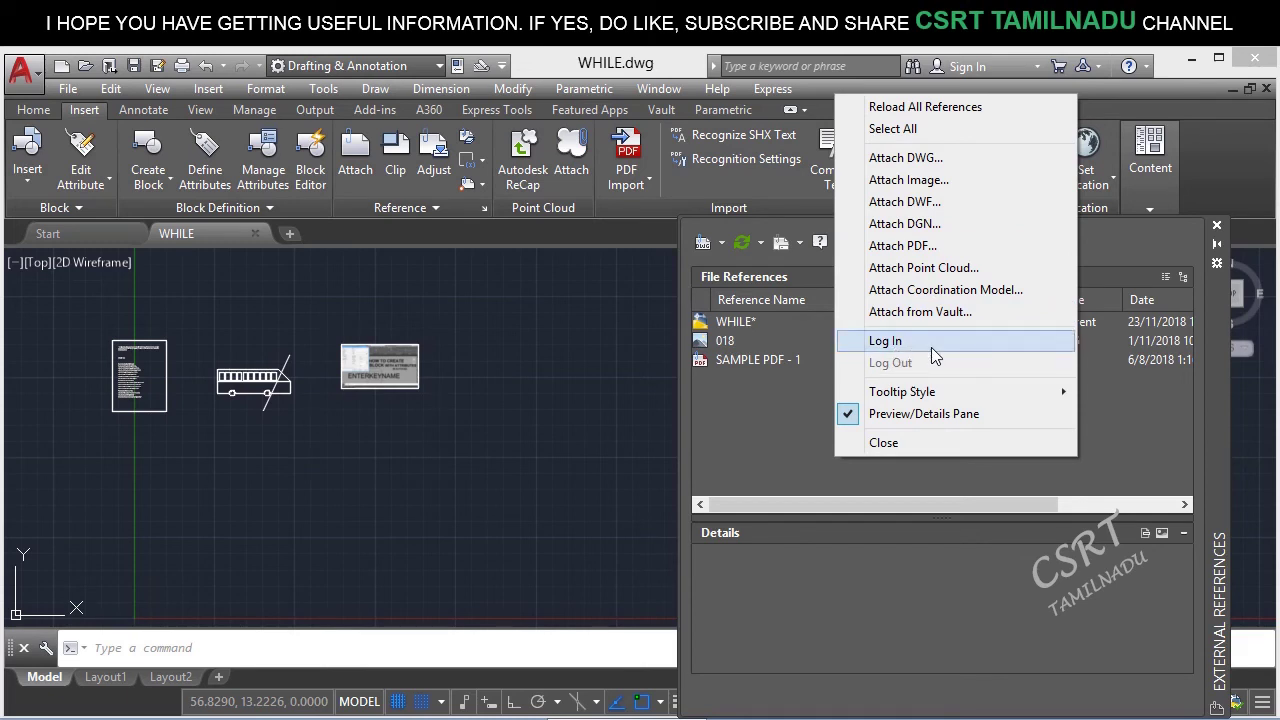
{"action": "mouse_move", "coordinate": [938, 396]}
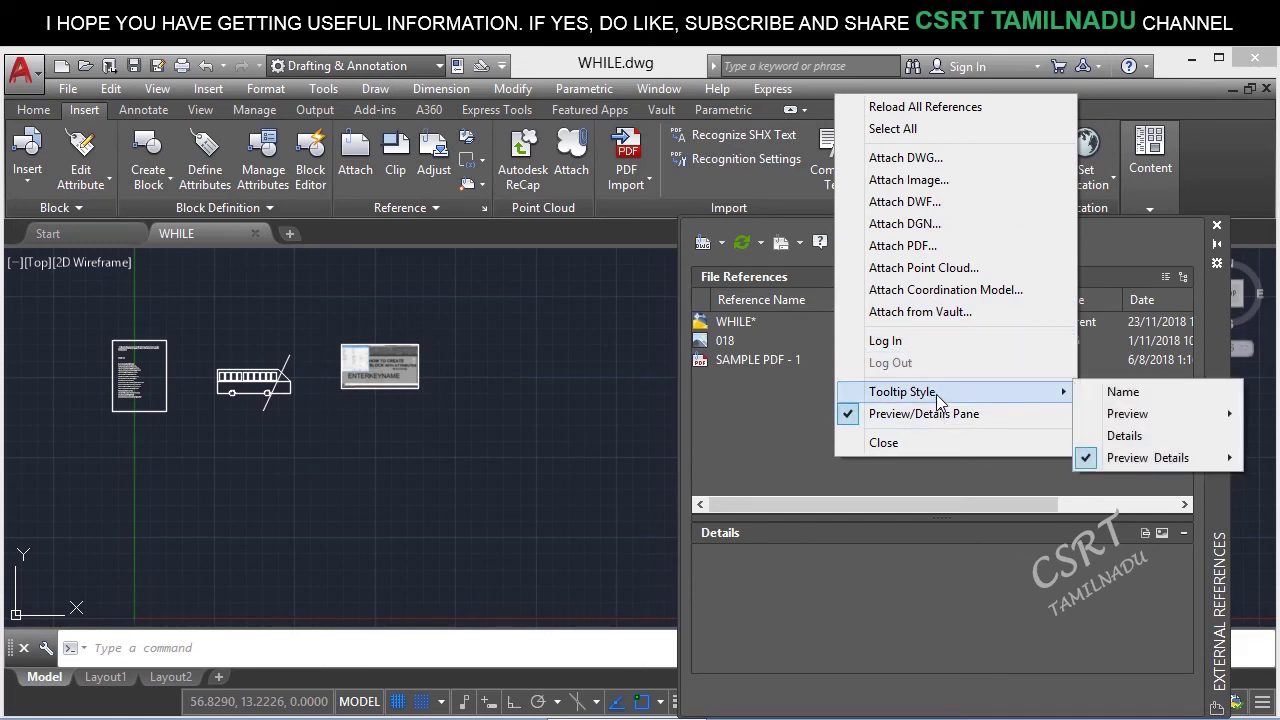
{"action": "left_click", "coordinate": [723, 390]}
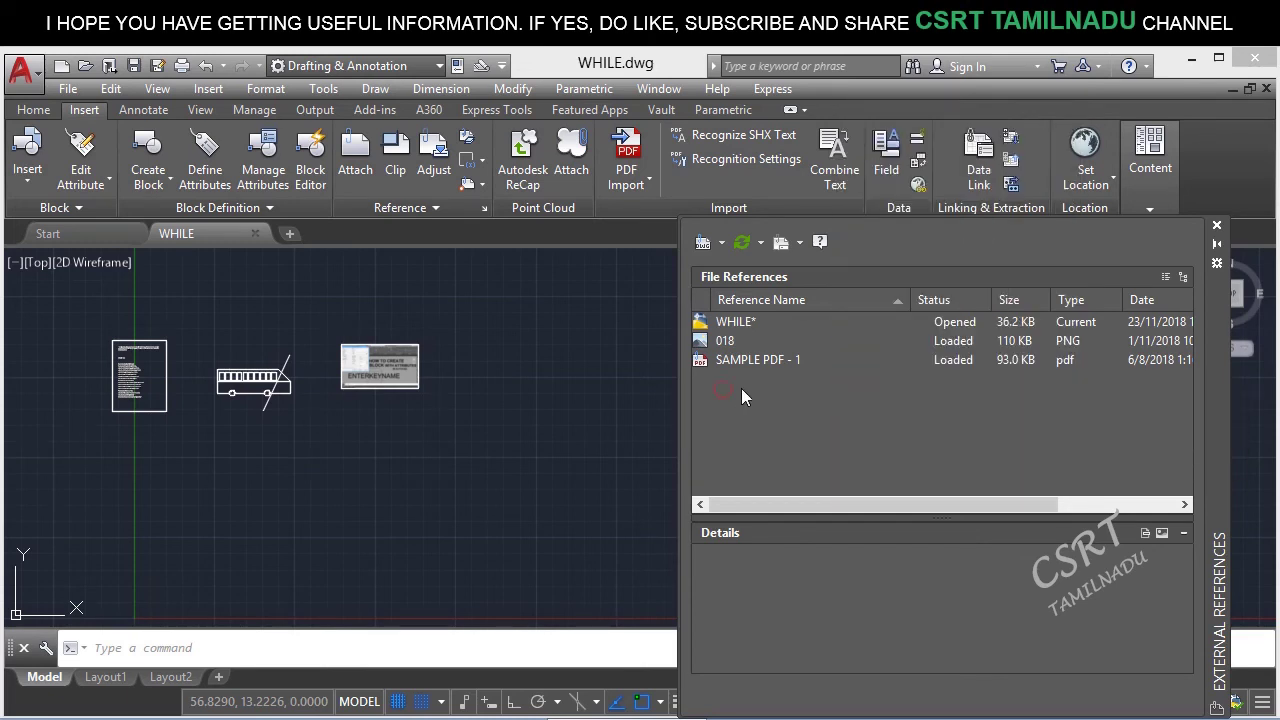
{"action": "mouse_move", "coordinate": [752, 362]}
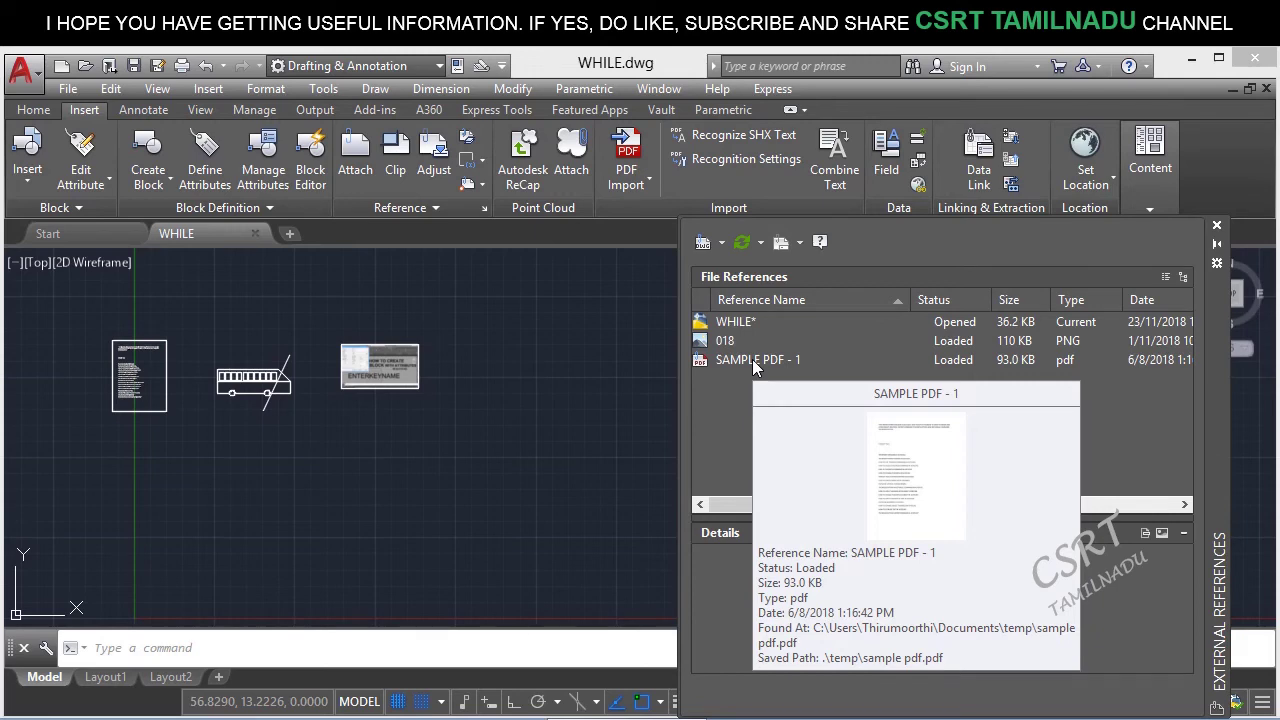
{"action": "right_click", "coordinate": [723, 400]}
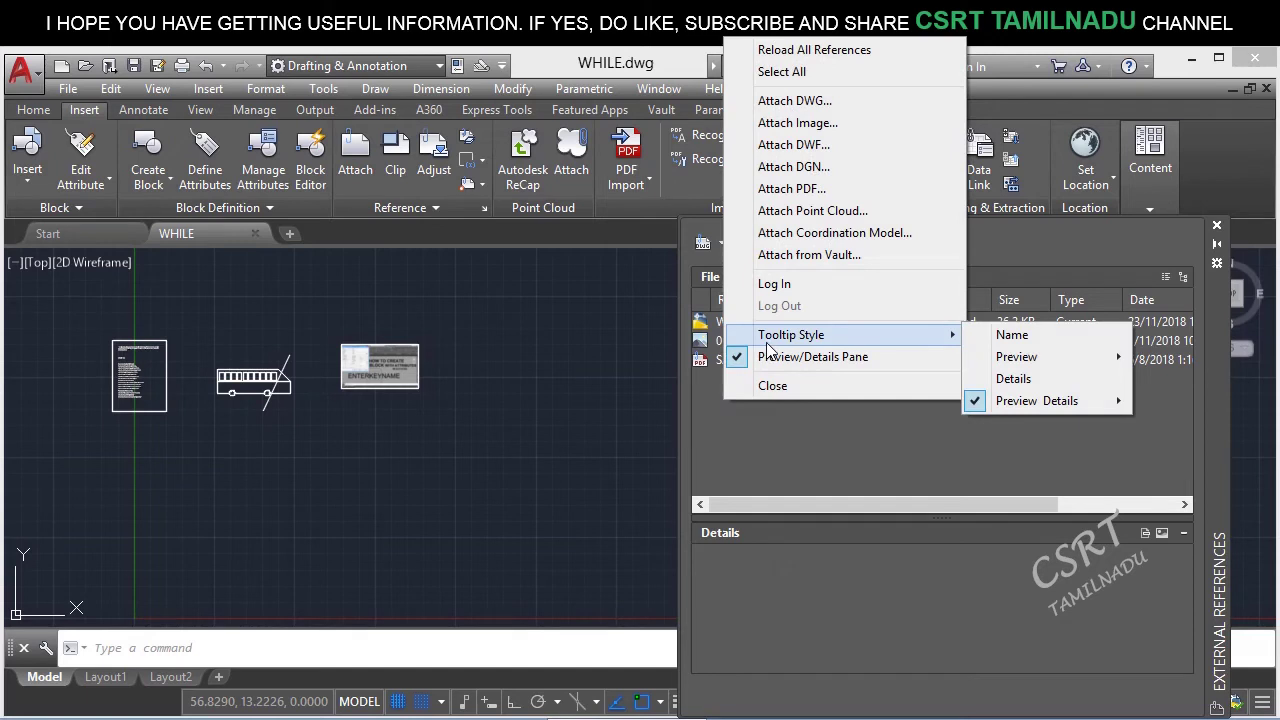
{"action": "left_click", "coordinate": [1035, 381]}
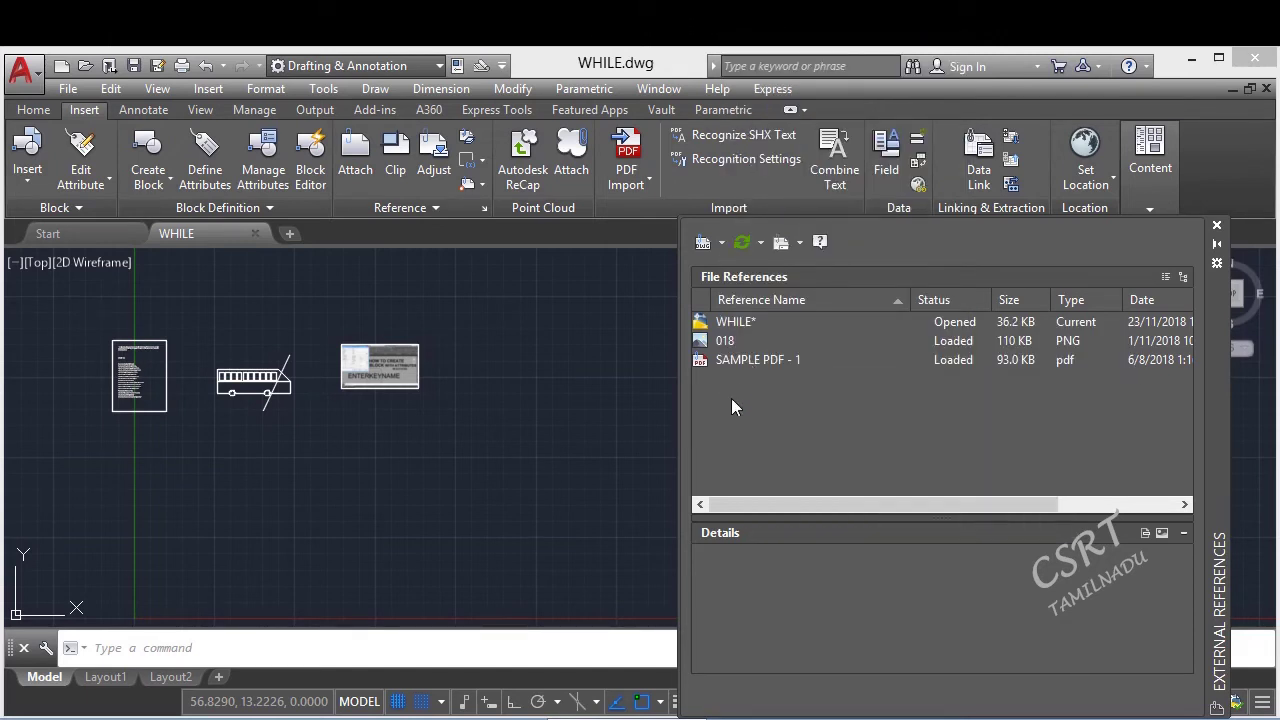
- Change the tooltip style to Preview at Medium (128 px) size
{"action": "right_click", "coordinate": [760, 444]}
{"action": "mouse_move", "coordinate": [990, 381]}
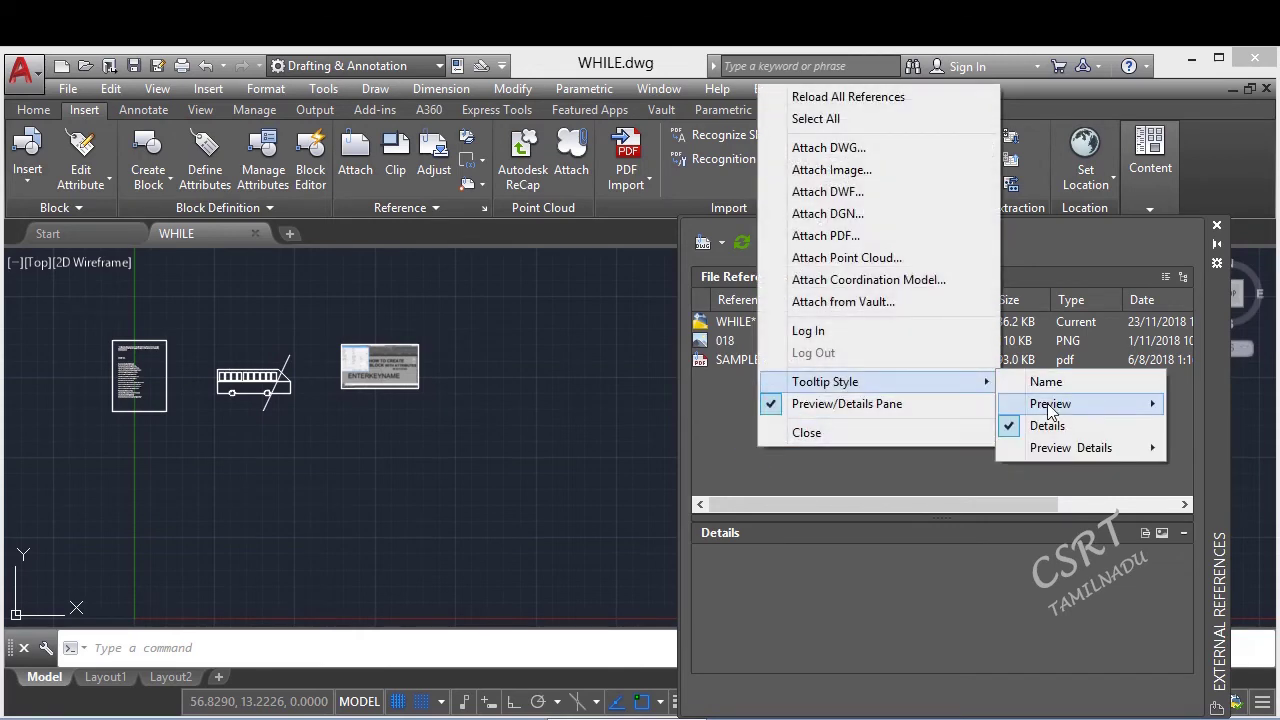
{"action": "mouse_move", "coordinate": [1050, 403]}
{"action": "left_click", "coordinate": [906, 426]}
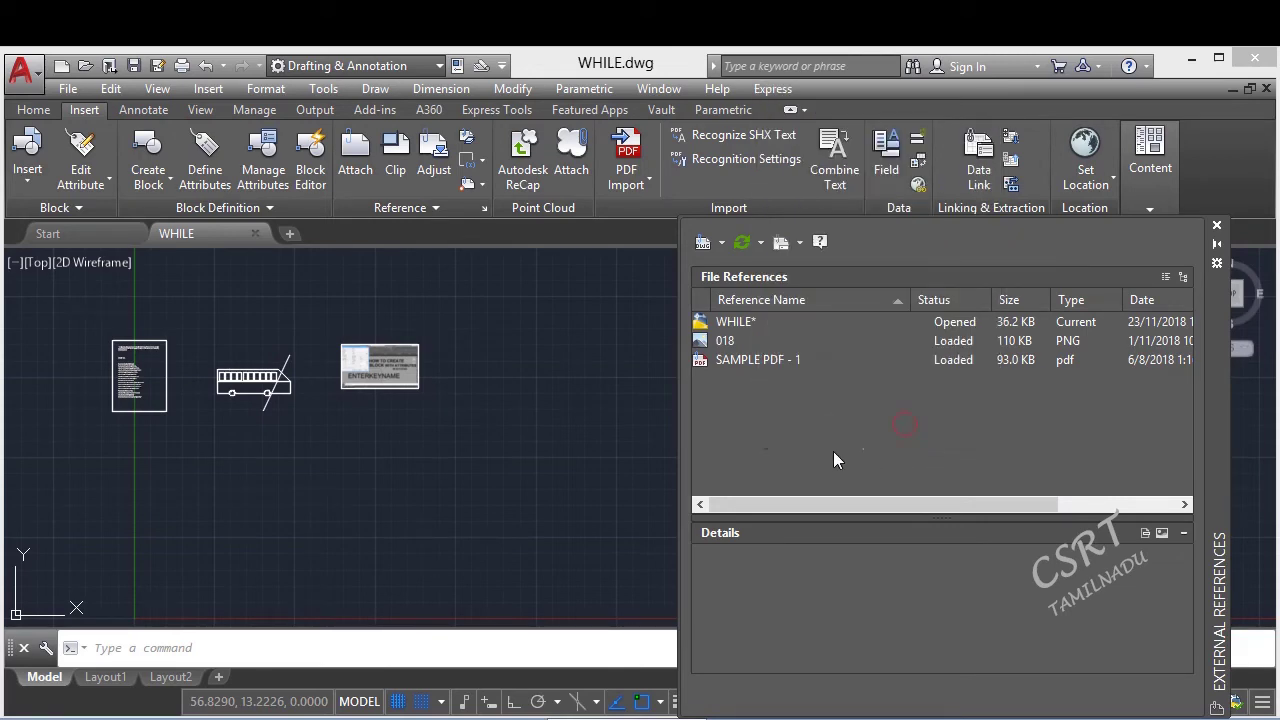
{"action": "mouse_move", "coordinate": [768, 362]}
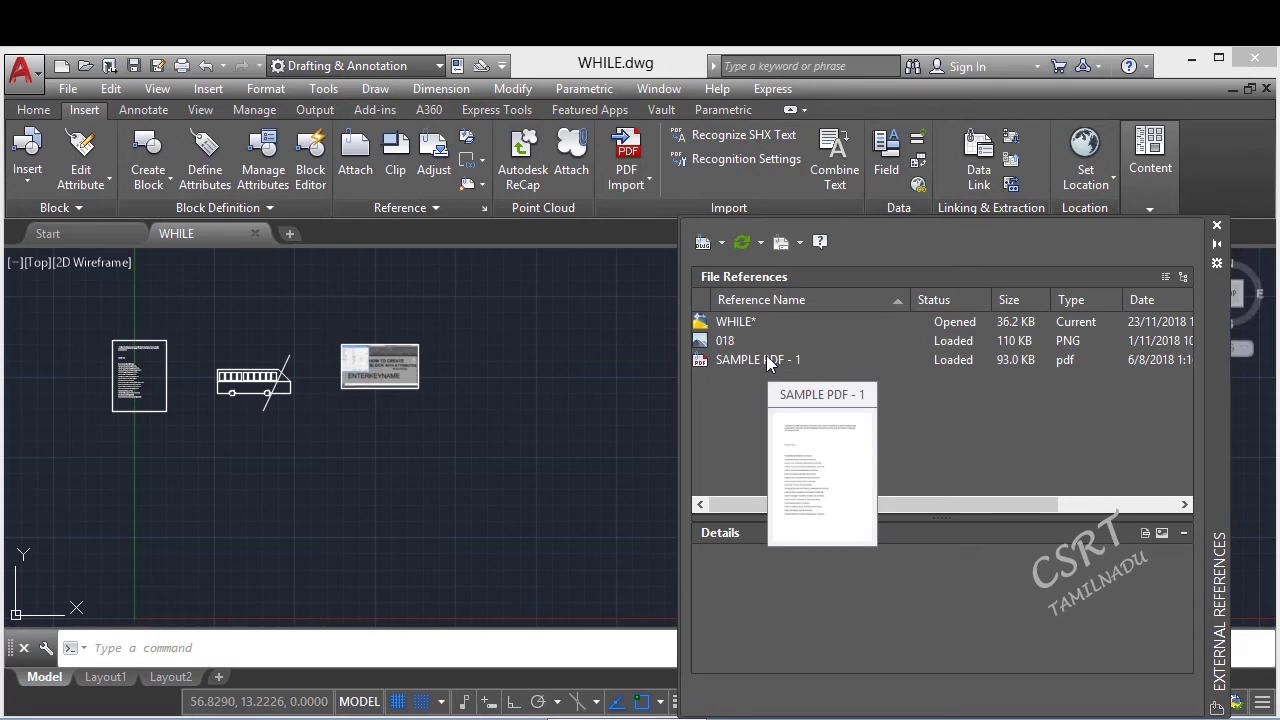
- Set the reference tooltip style to Name only
{"action": "right_click", "coordinate": [771, 408]}
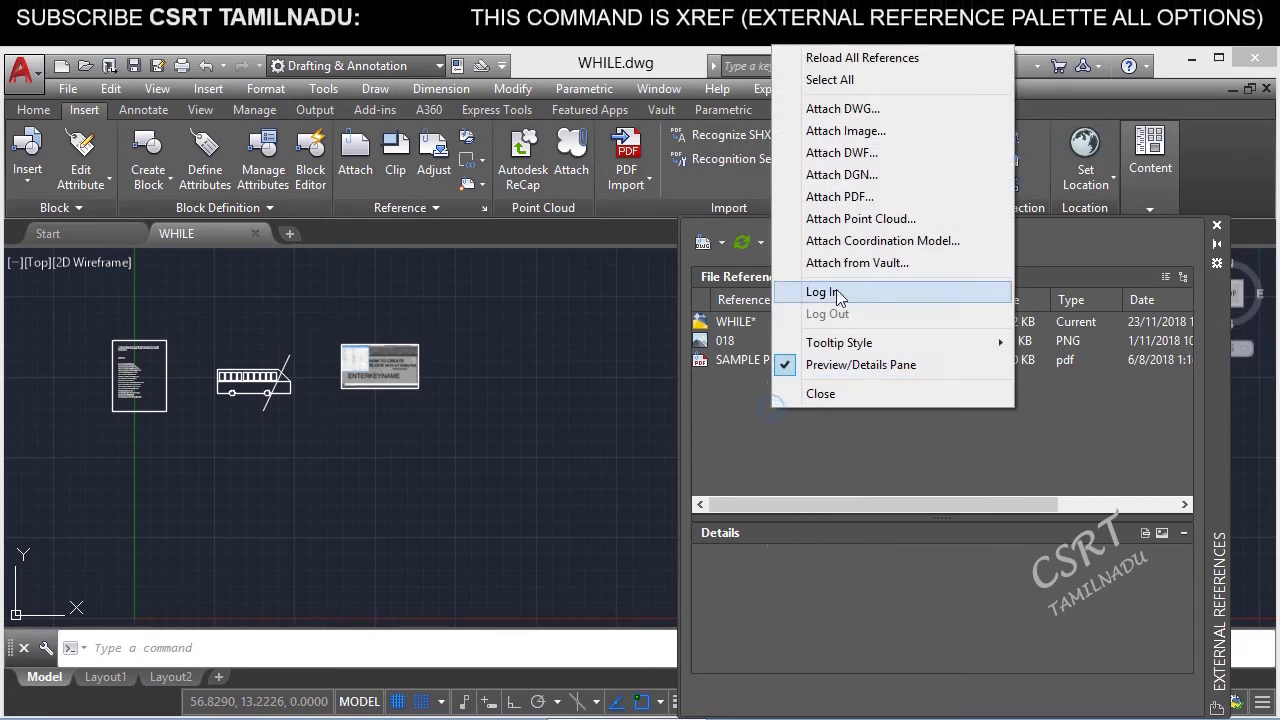
{"action": "mouse_move", "coordinate": [850, 343]}
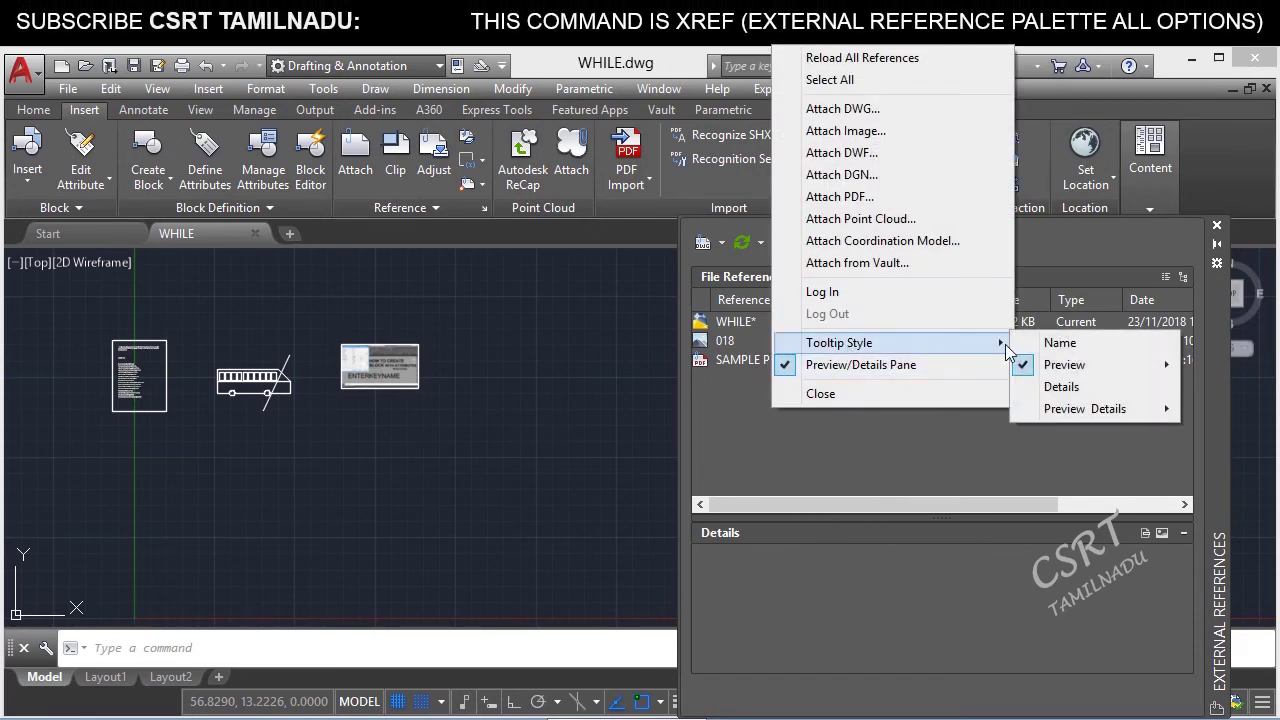
{"action": "left_click", "coordinate": [1057, 341]}
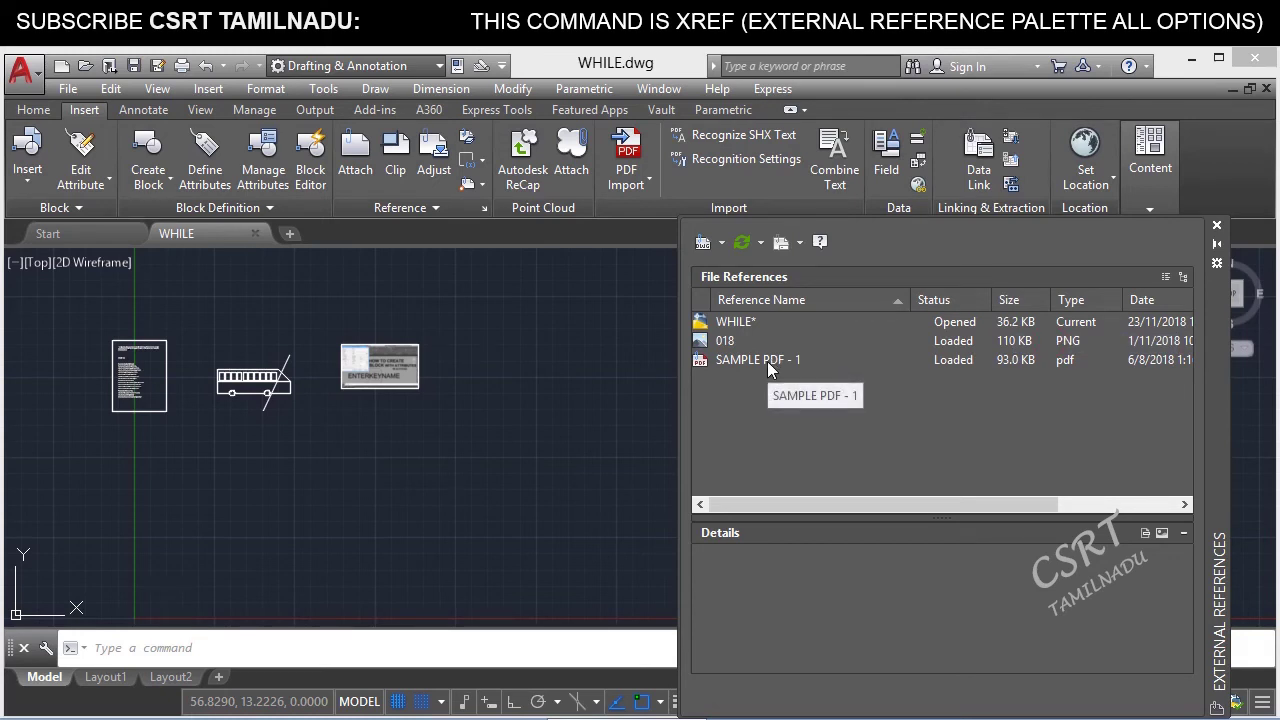
- Turn the Preview/Details Pane off, then back on
{"action": "right_click", "coordinate": [774, 450]}
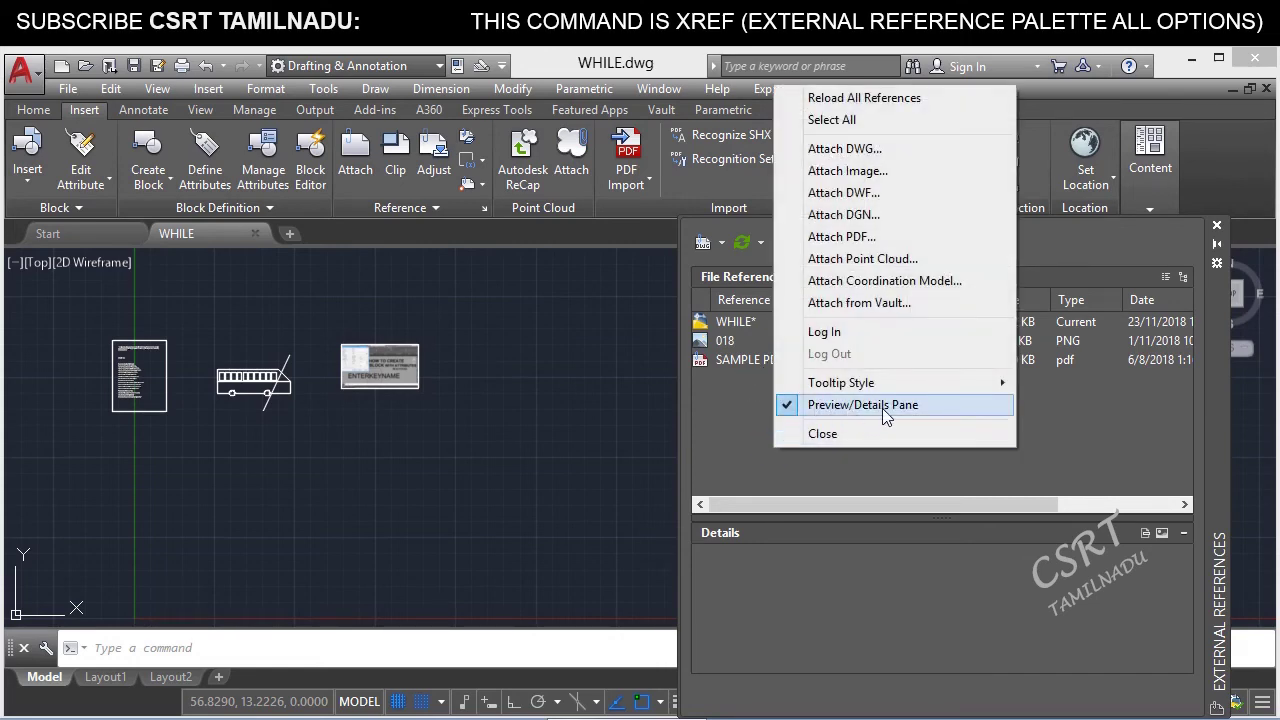
{"action": "left_click", "coordinate": [768, 462]}
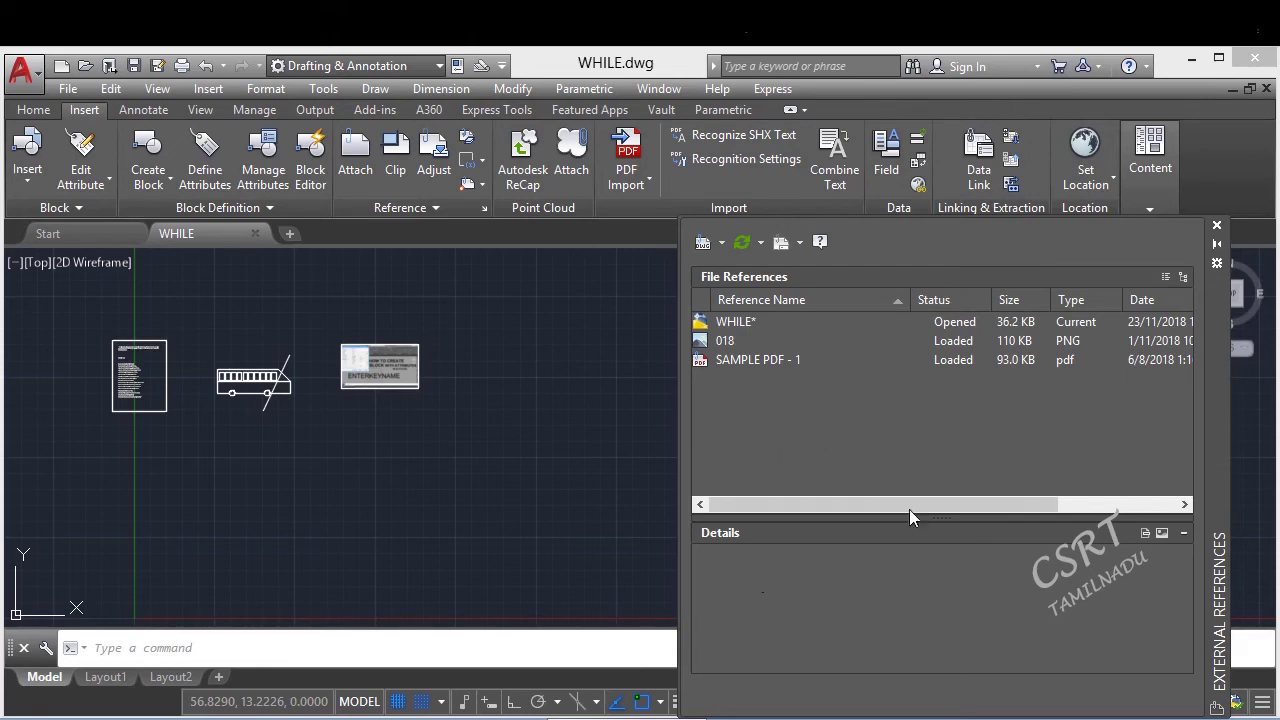
{"action": "right_click", "coordinate": [794, 402]}
{"action": "left_click", "coordinate": [836, 357]}
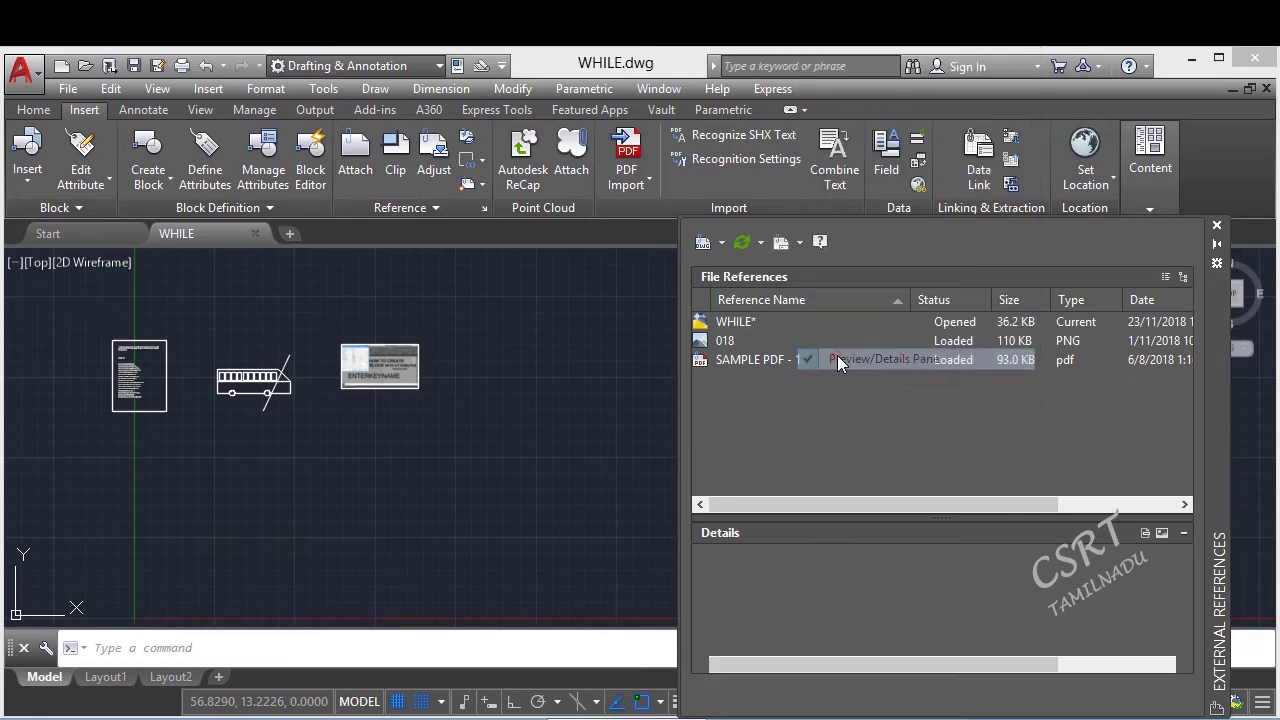
{"action": "right_click", "coordinate": [826, 443]}
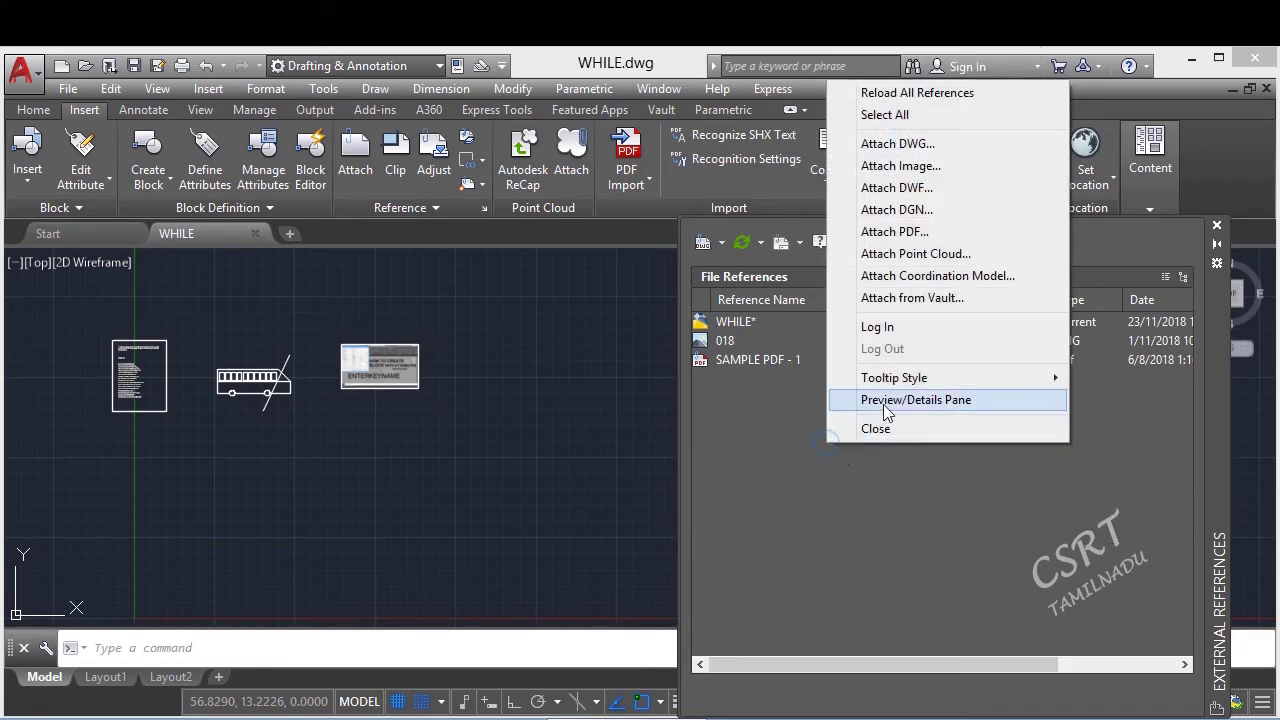
{"action": "left_click", "coordinate": [884, 405]}
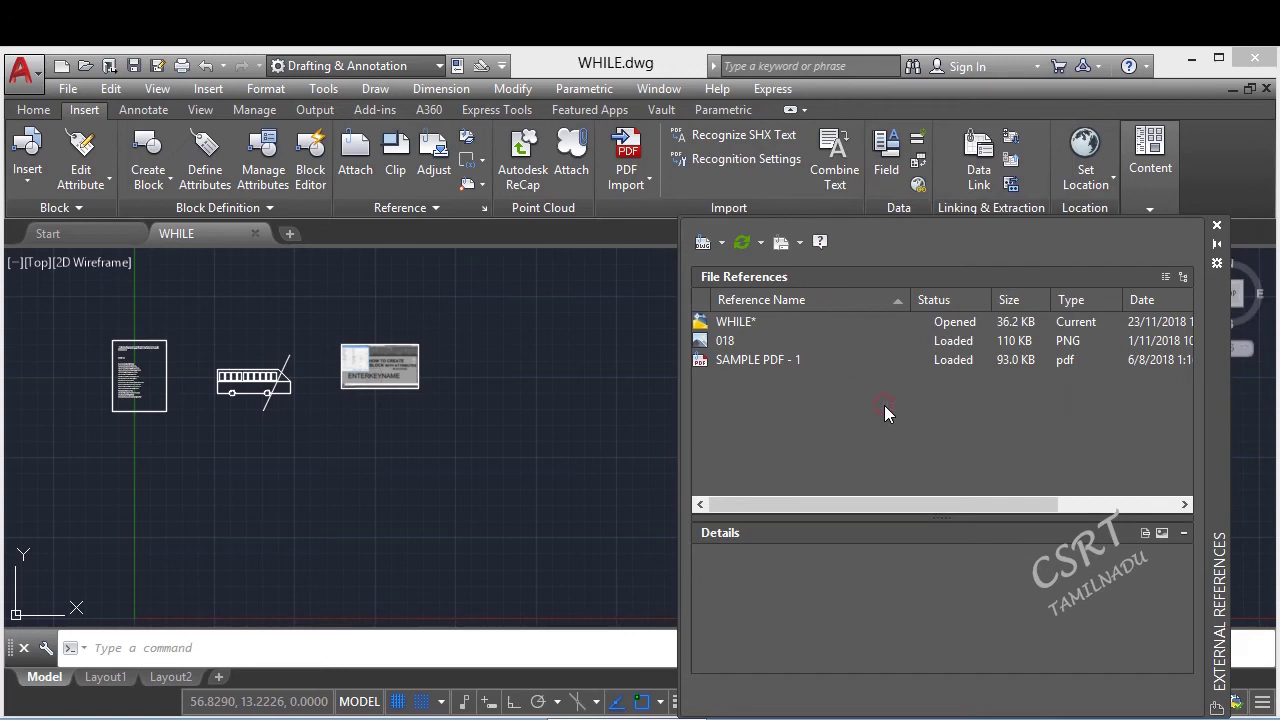
- Select SAMPLE PDF - 1, toggle its preview and details, and collapse then expand the pane
{"action": "left_click", "coordinate": [768, 359]}
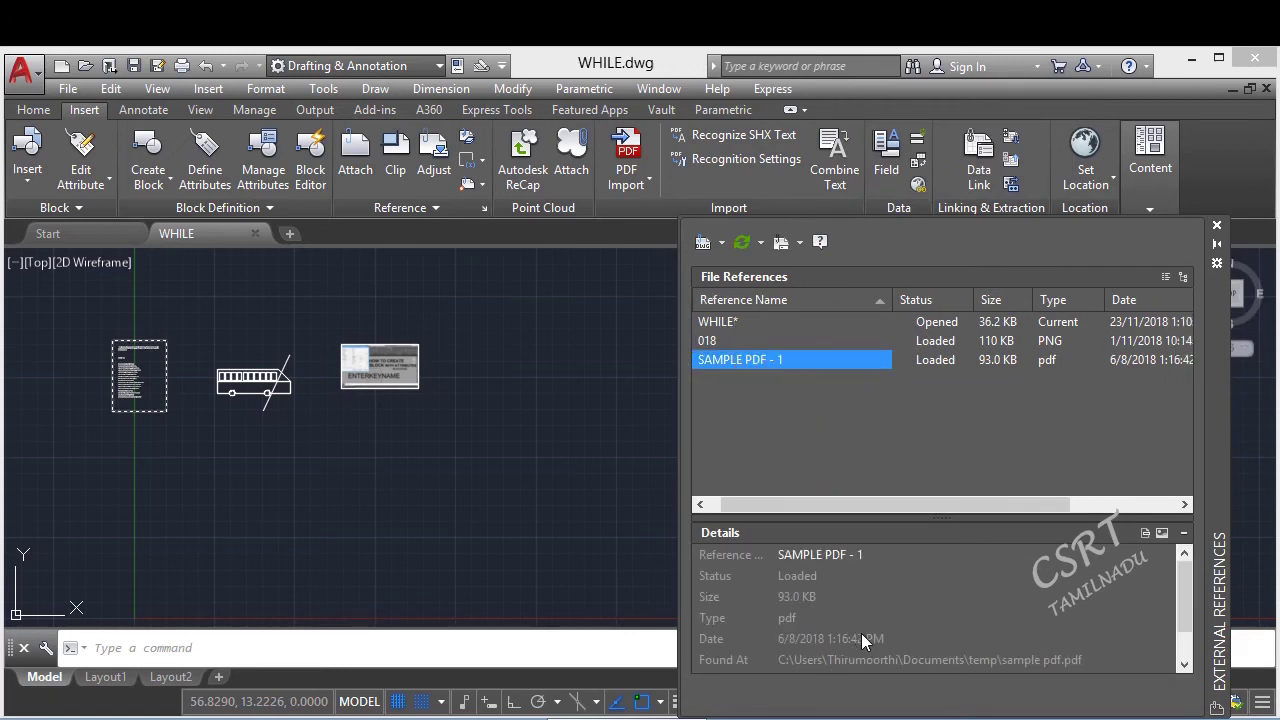
{"action": "left_click", "coordinate": [1160, 533]}
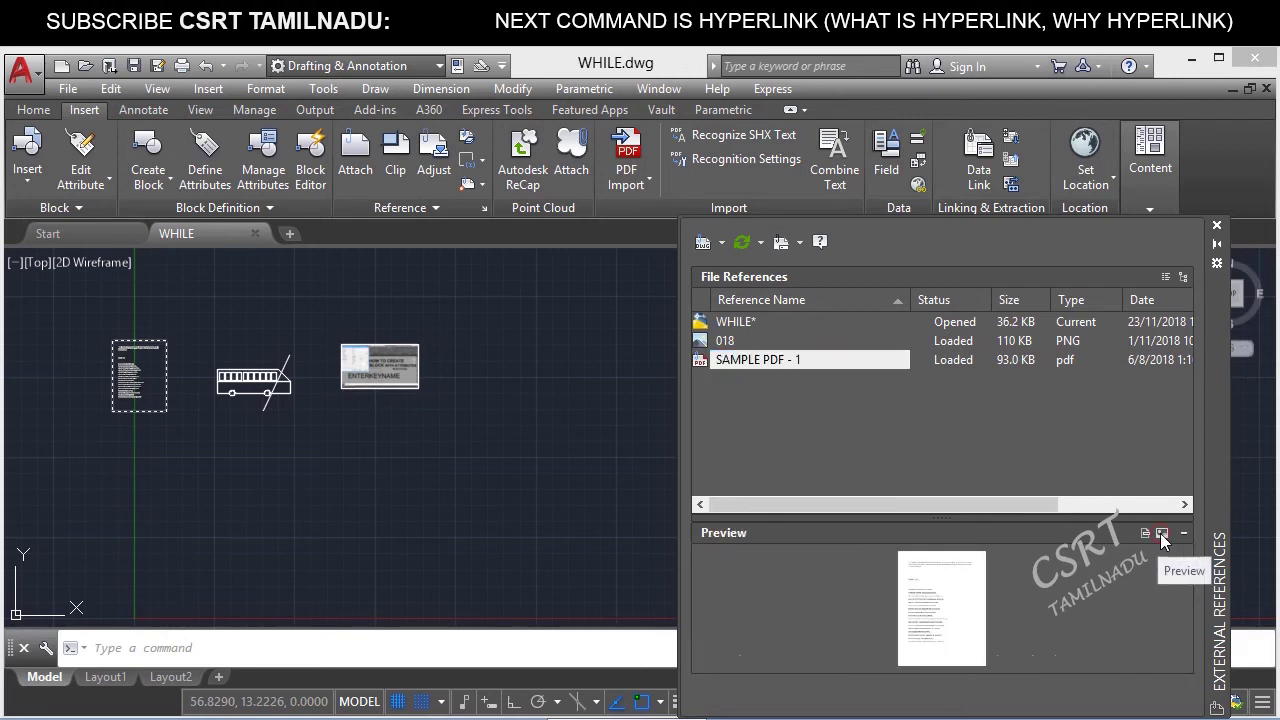
{"action": "left_click", "coordinate": [1146, 534]}
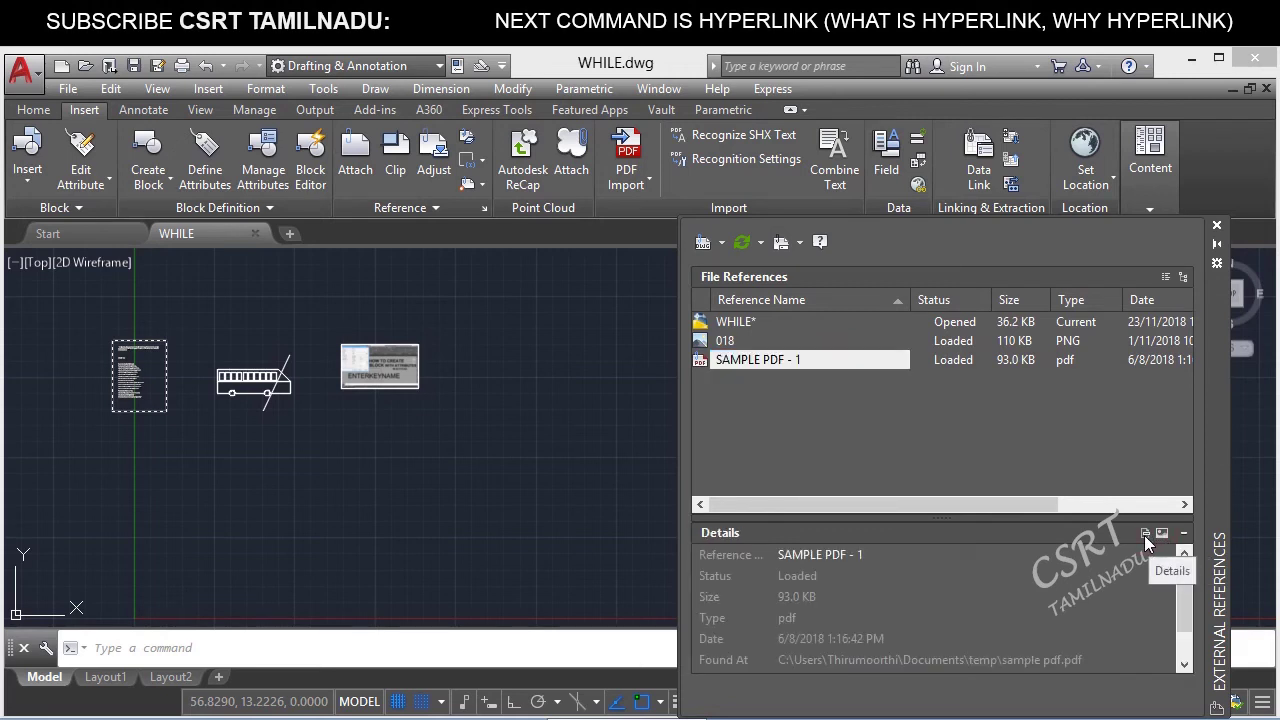
{"action": "left_click", "coordinate": [1184, 533]}
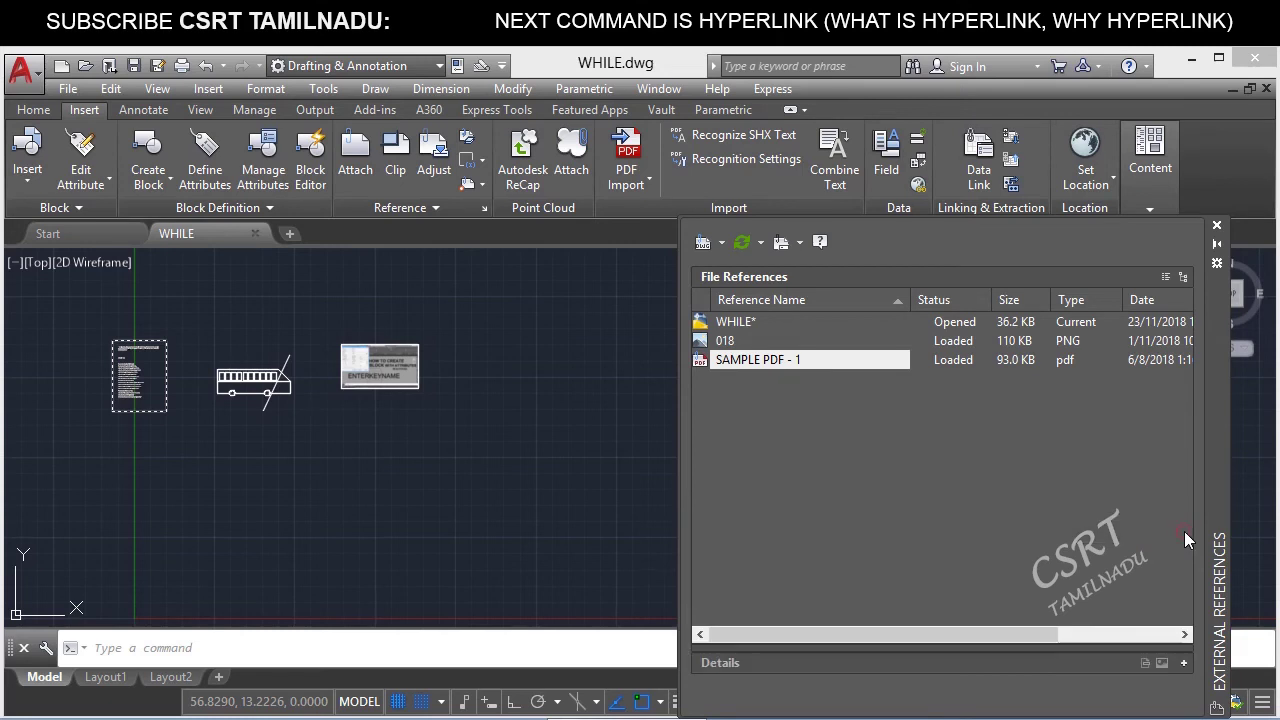
{"action": "left_click", "coordinate": [1184, 664]}
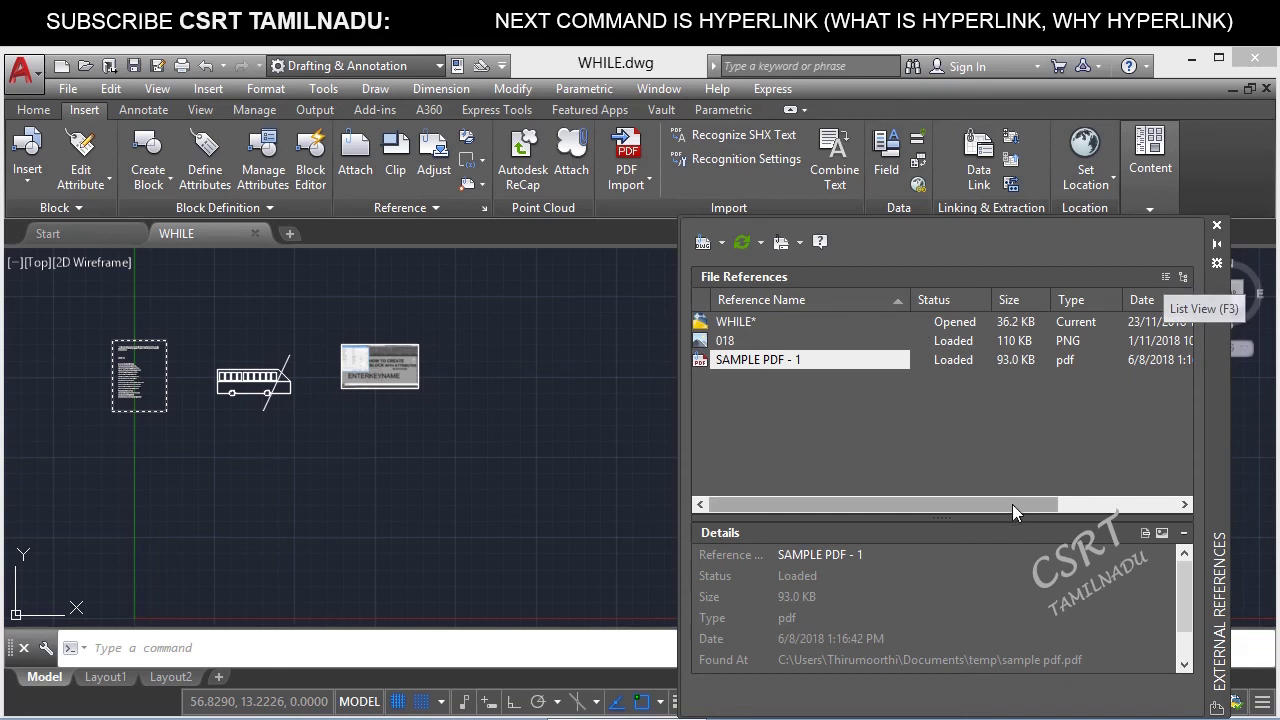
- Scroll to its saved path, then show references as a tree and back as a list
{"action": "left_click_drag", "start_coordinate": [1012, 504], "coordinate": [1180, 512]}
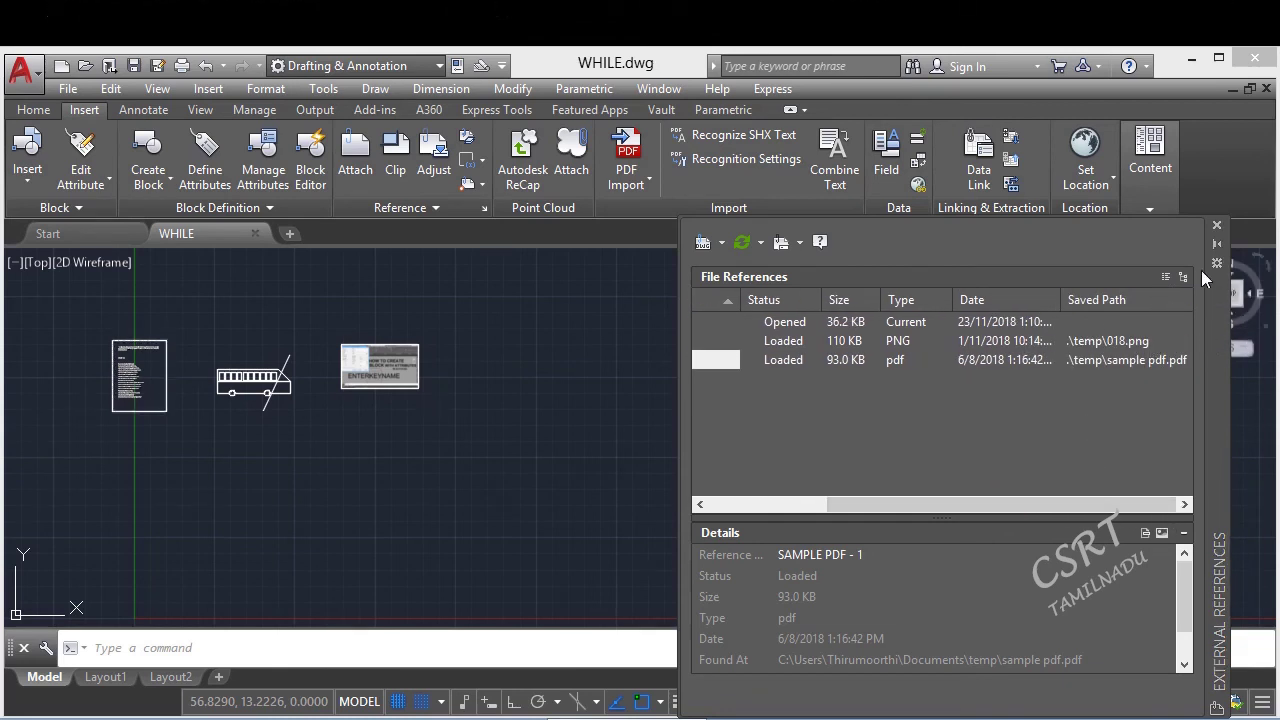
{"action": "left_click", "coordinate": [1182, 278]}
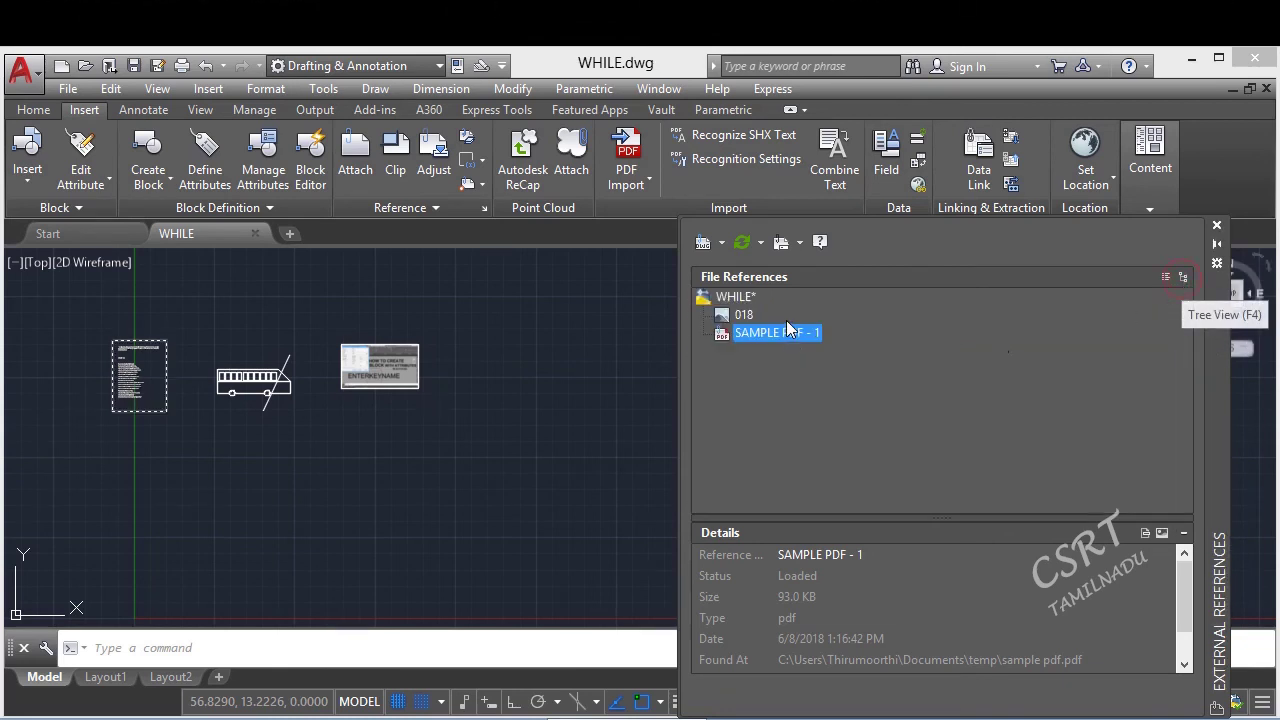
{"action": "left_click", "coordinate": [1180, 279]}
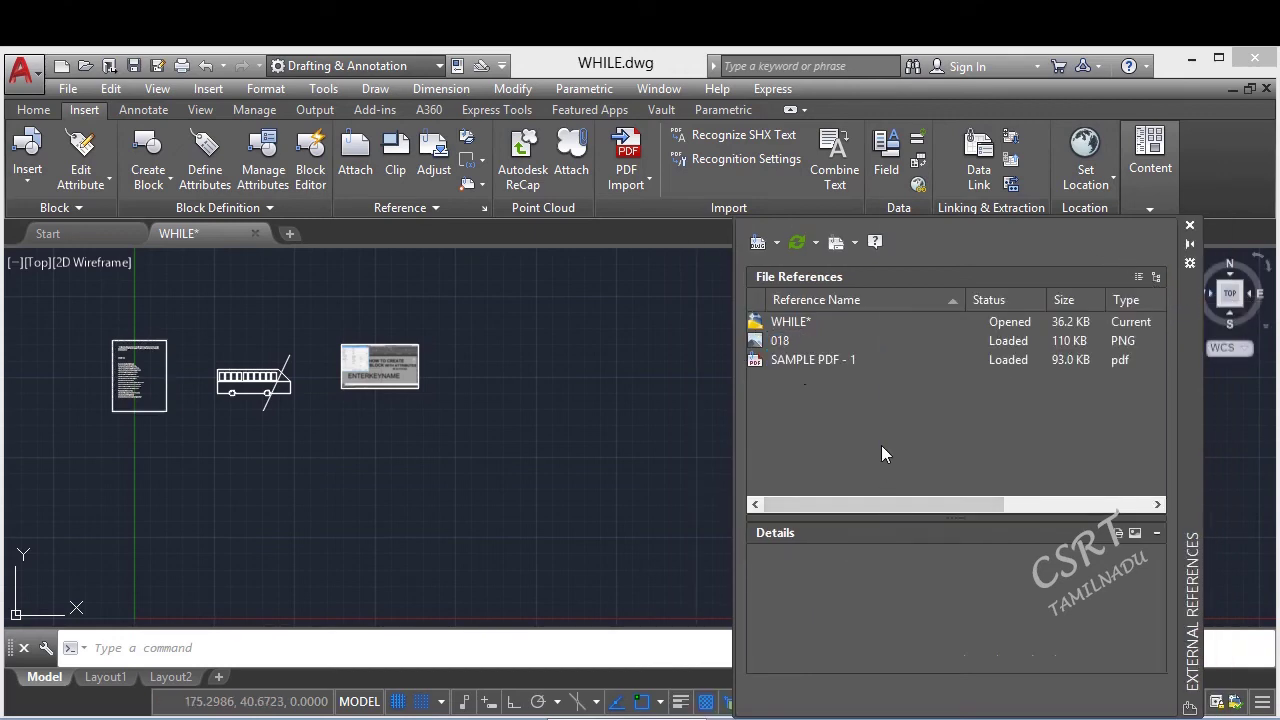
- Open the 018 image in Photo Viewer from its reference options, then close the viewer
{"action": "right_click", "coordinate": [881, 445]}
{"action": "left_click", "coordinate": [815, 408]}
{"action": "left_click", "coordinate": [786, 345]}
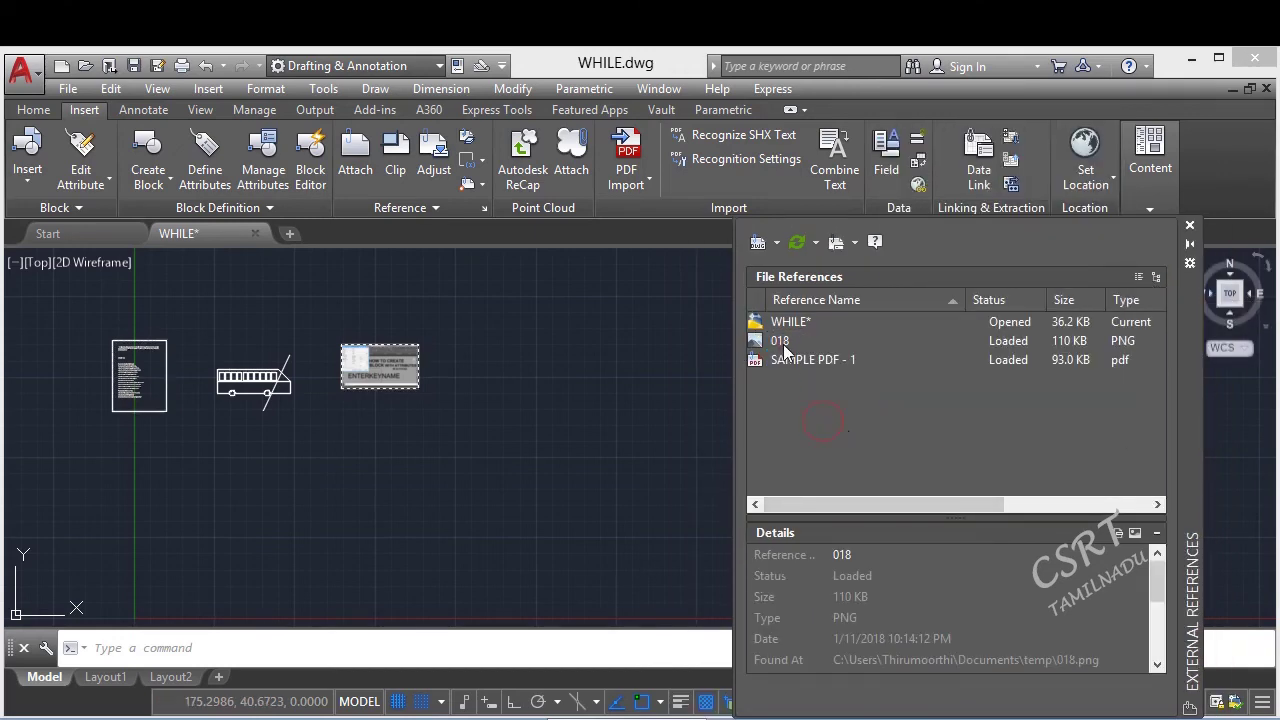
{"action": "right_click", "coordinate": [786, 346]}
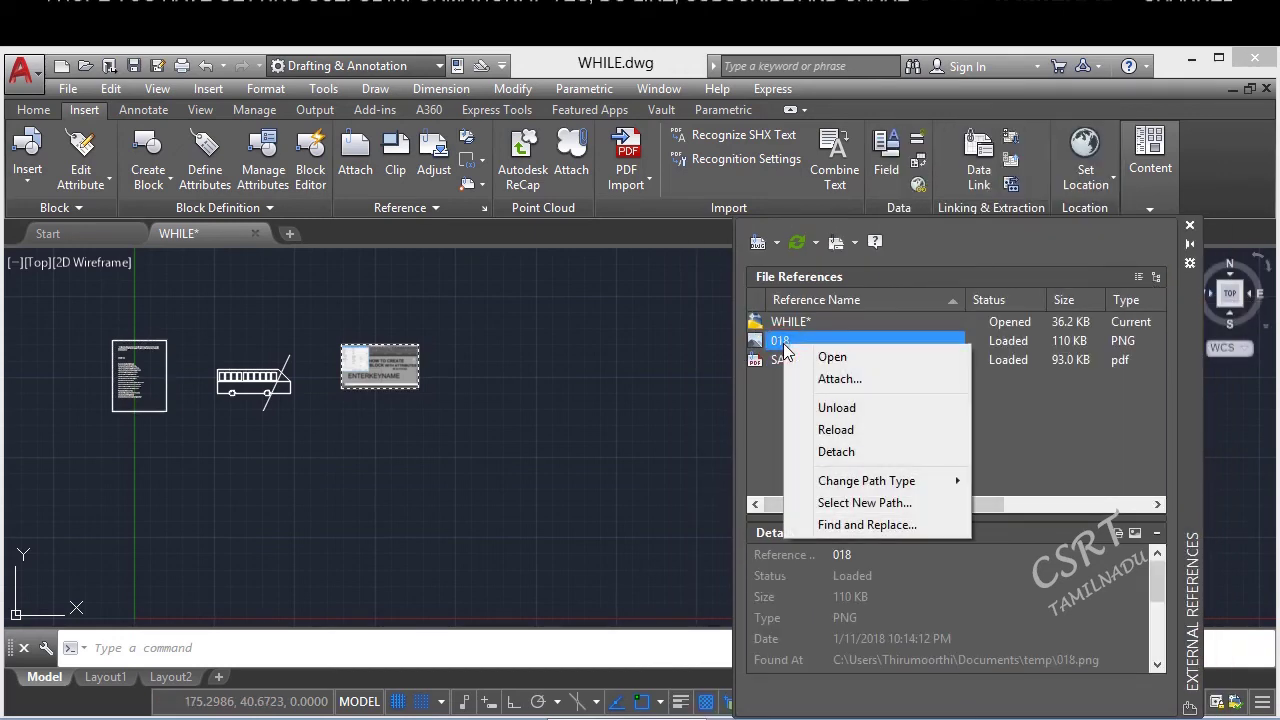
{"action": "left_click", "coordinate": [834, 366]}
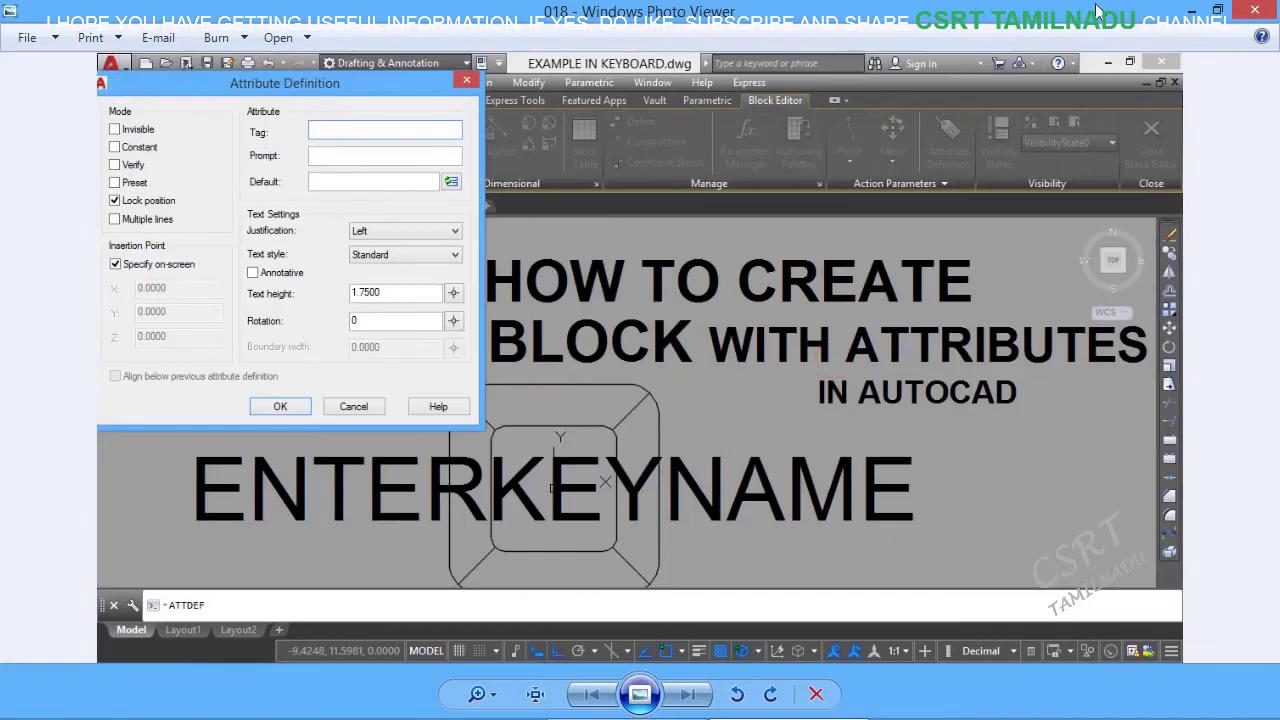
{"action": "left_click", "coordinate": [1255, 10]}
- Attach another copy of 018 and place it below the first image with its scale
{"action": "right_click", "coordinate": [781, 344]}
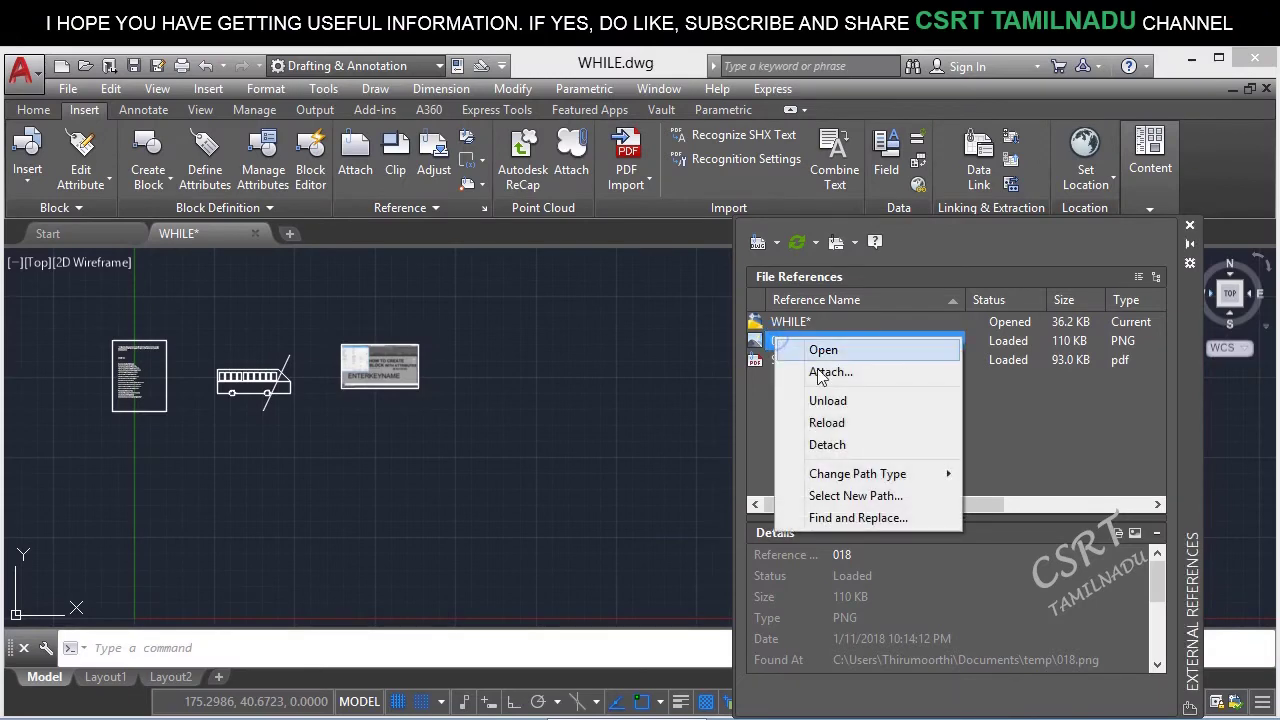
{"action": "left_click", "coordinate": [859, 380]}
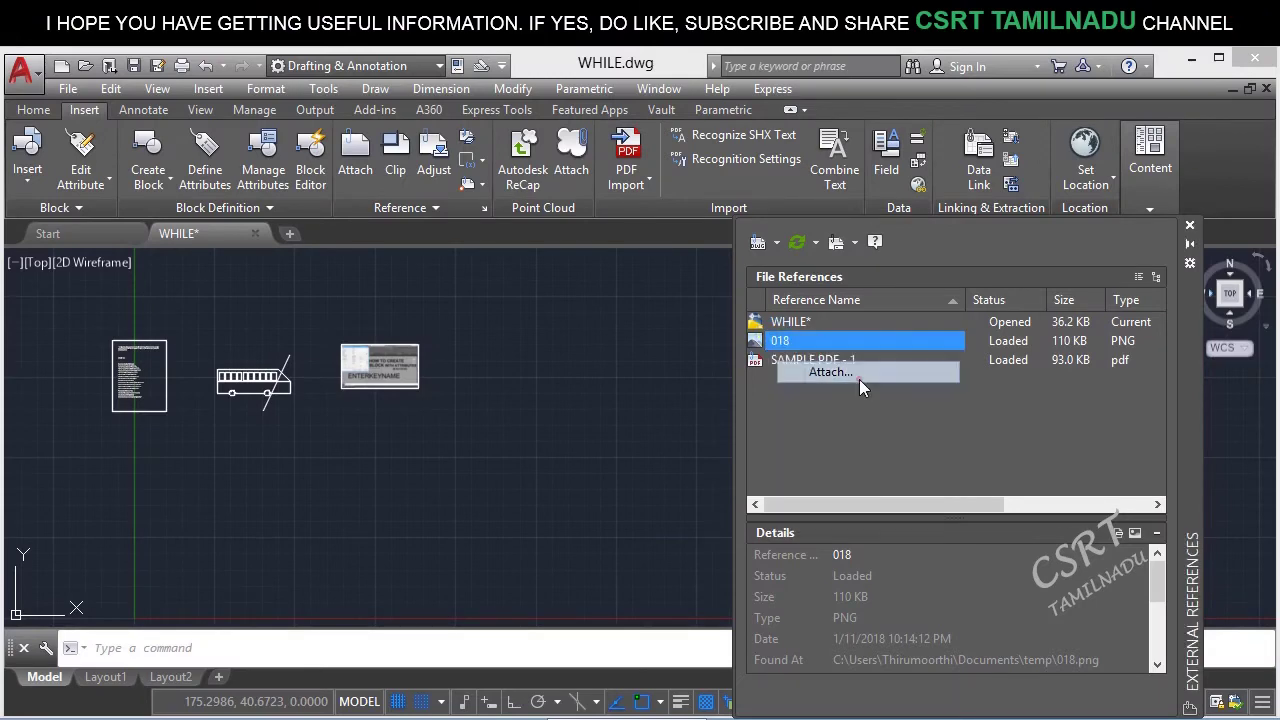
{"action": "left_click", "coordinate": [636, 546]}
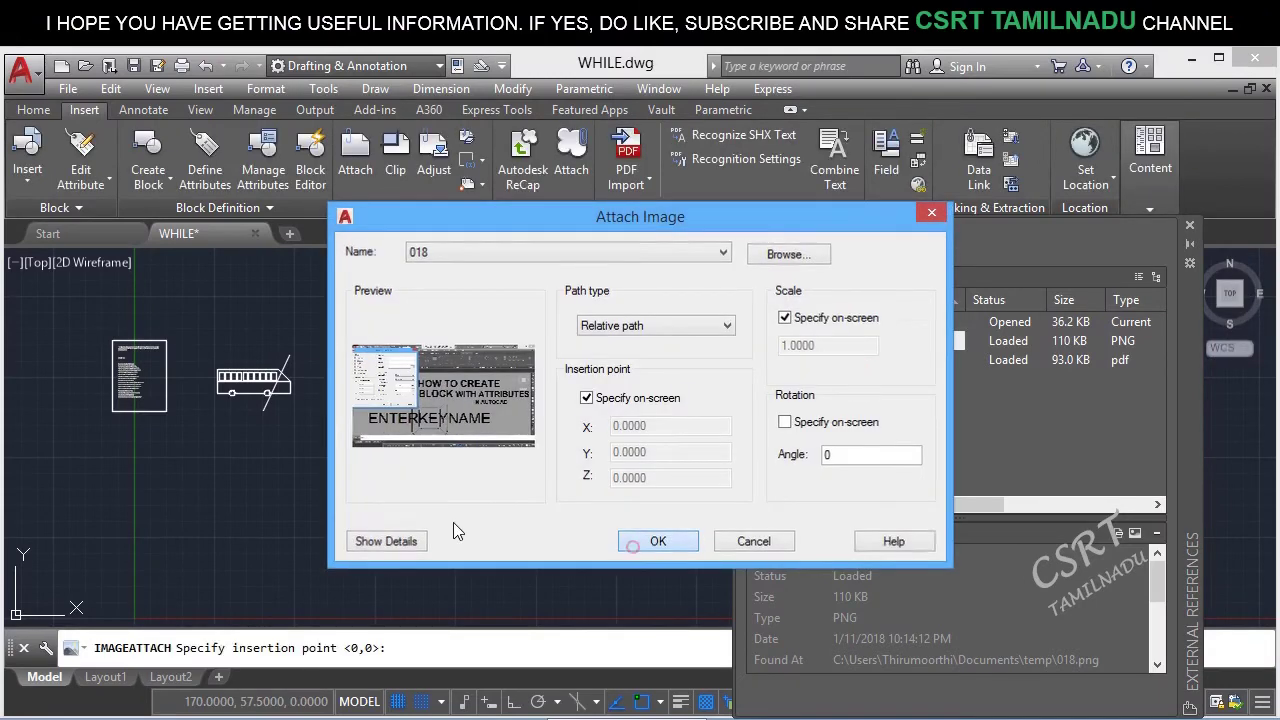
{"action": "left_click", "coordinate": [356, 498]}
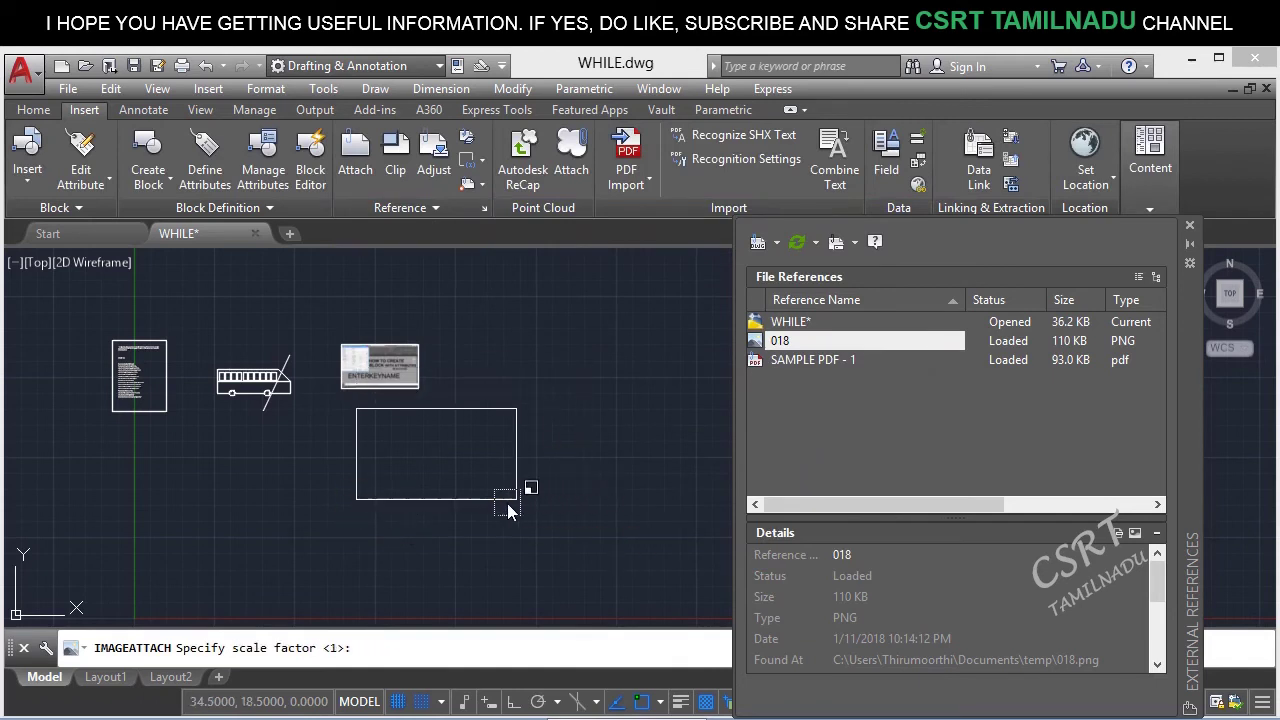
{"action": "left_click", "coordinate": [505, 500]}
- Unload the SAMPLE PDF - 1 reference, then reload it
{"action": "right_click", "coordinate": [794, 360]}
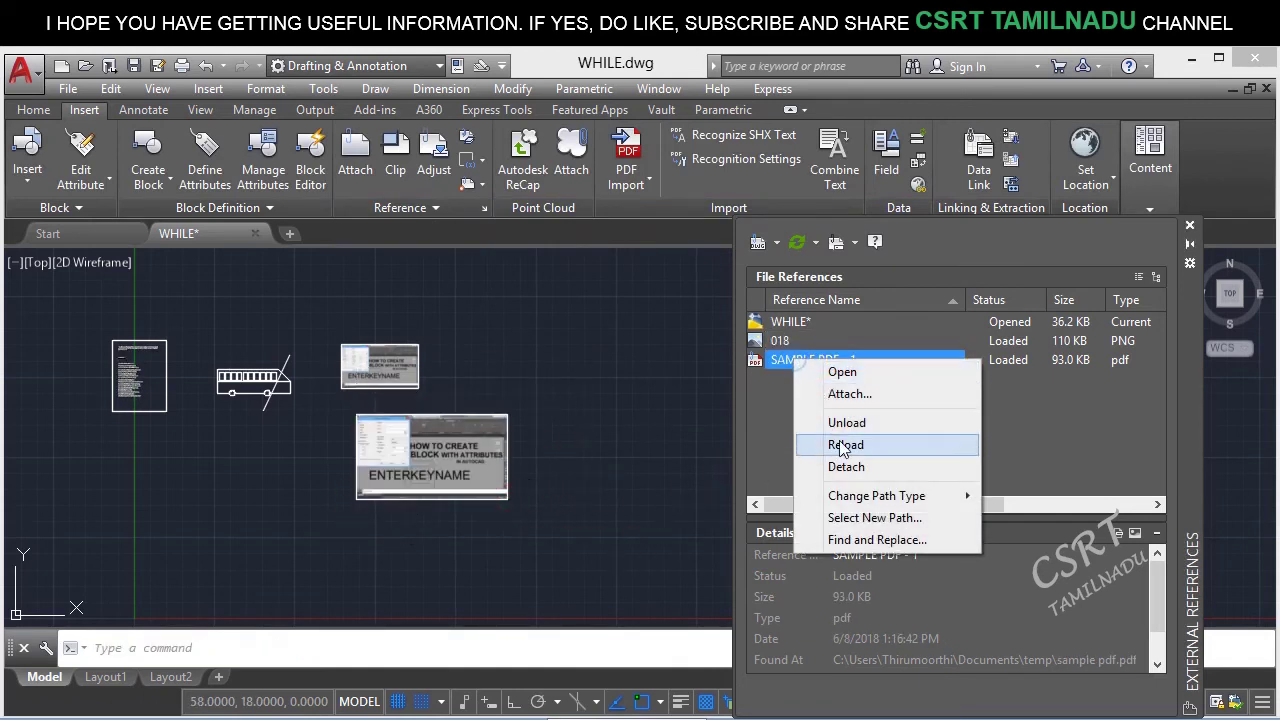
{"action": "left_click", "coordinate": [857, 424]}
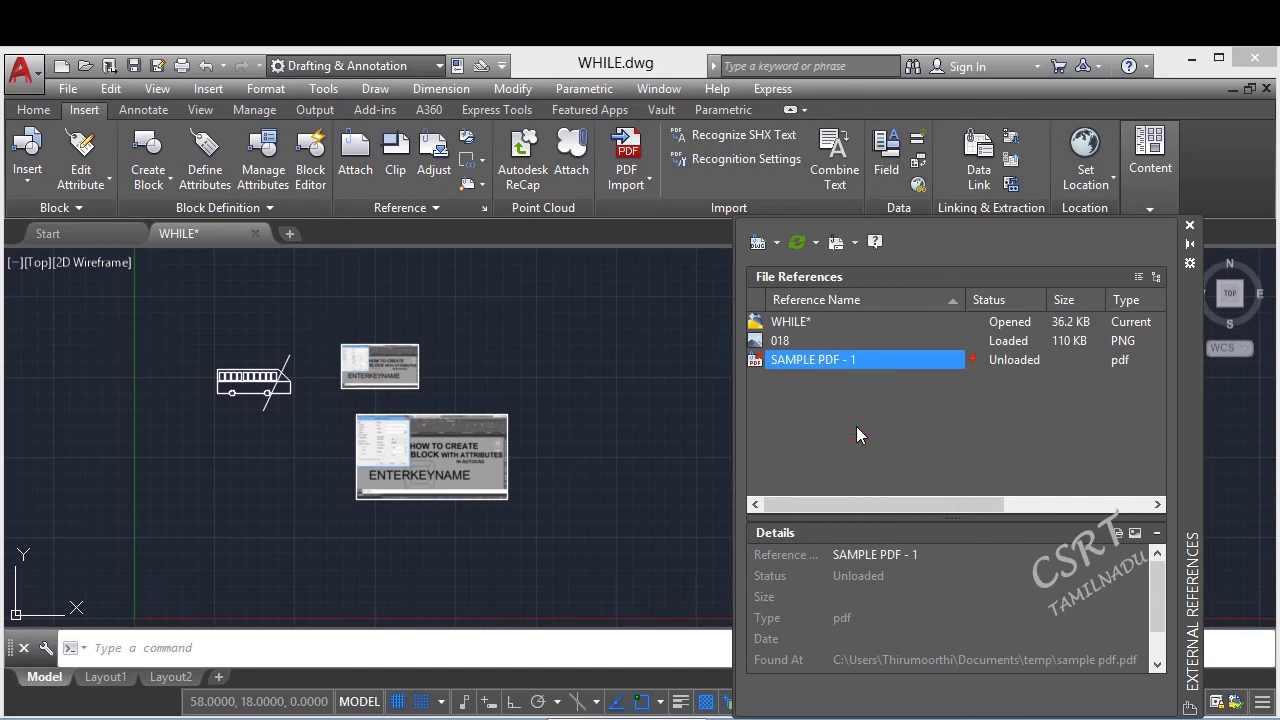
{"action": "right_click", "coordinate": [887, 361]}
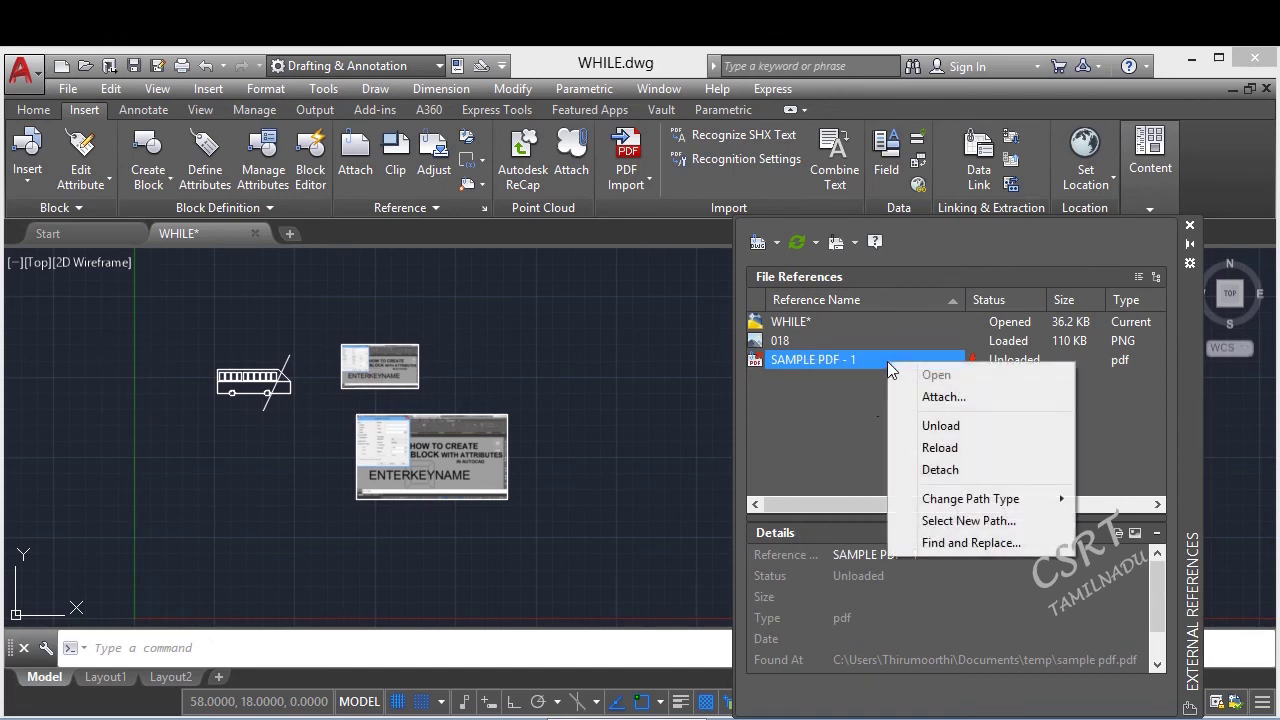
{"action": "left_click", "coordinate": [945, 446]}
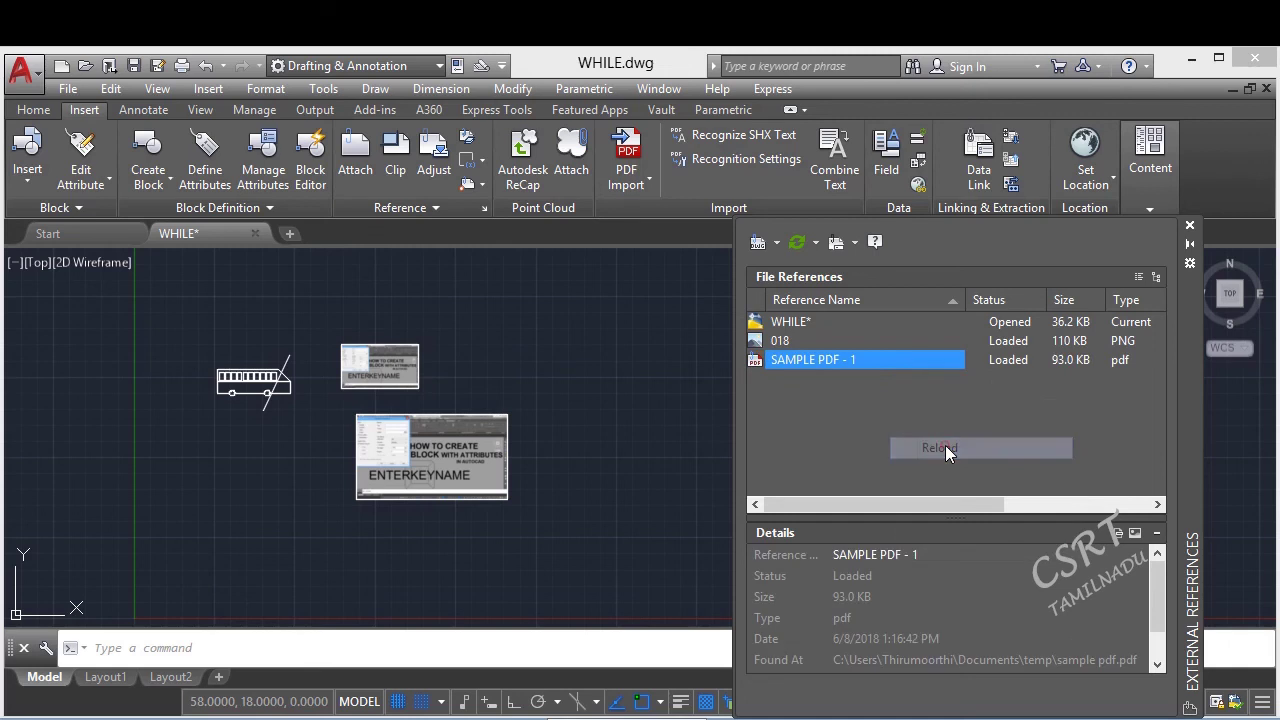
- Detach SAMPLE PDF - 1 from the drawing and bring up the reference options for 018
{"action": "key", "text": "Delete"}
{"action": "right_click", "coordinate": [794, 349]}
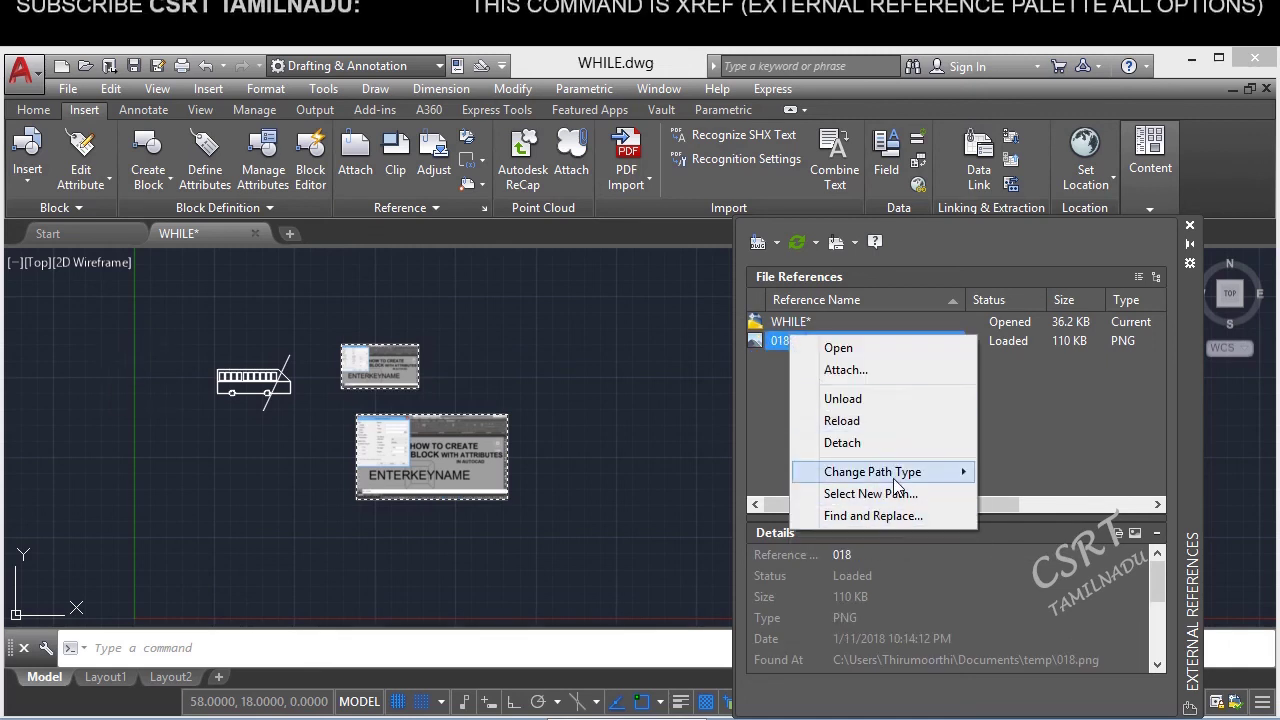
{"action": "mouse_move", "coordinate": [955, 471]}
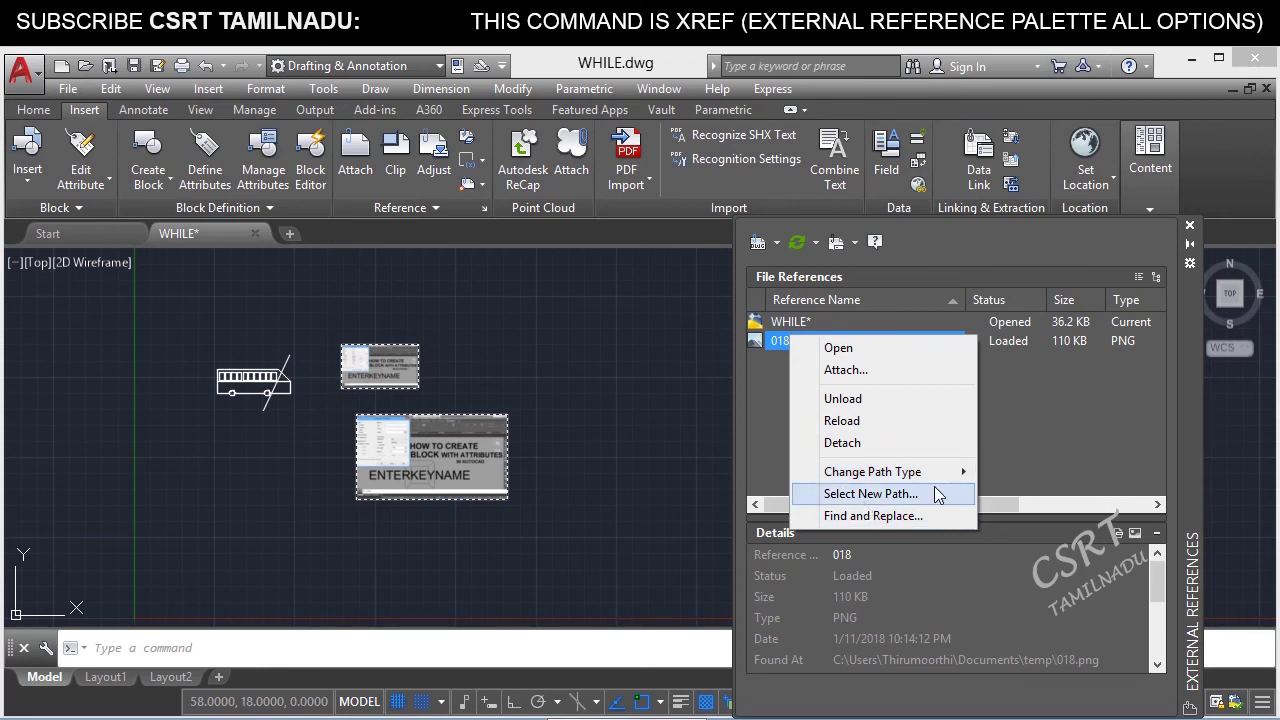
- After reviewing 018's path options, overlay XREF.dwg to the right of the images
{"action": "left_click", "coordinate": [836, 242]}
{"action": "left_click", "coordinate": [840, 447]}
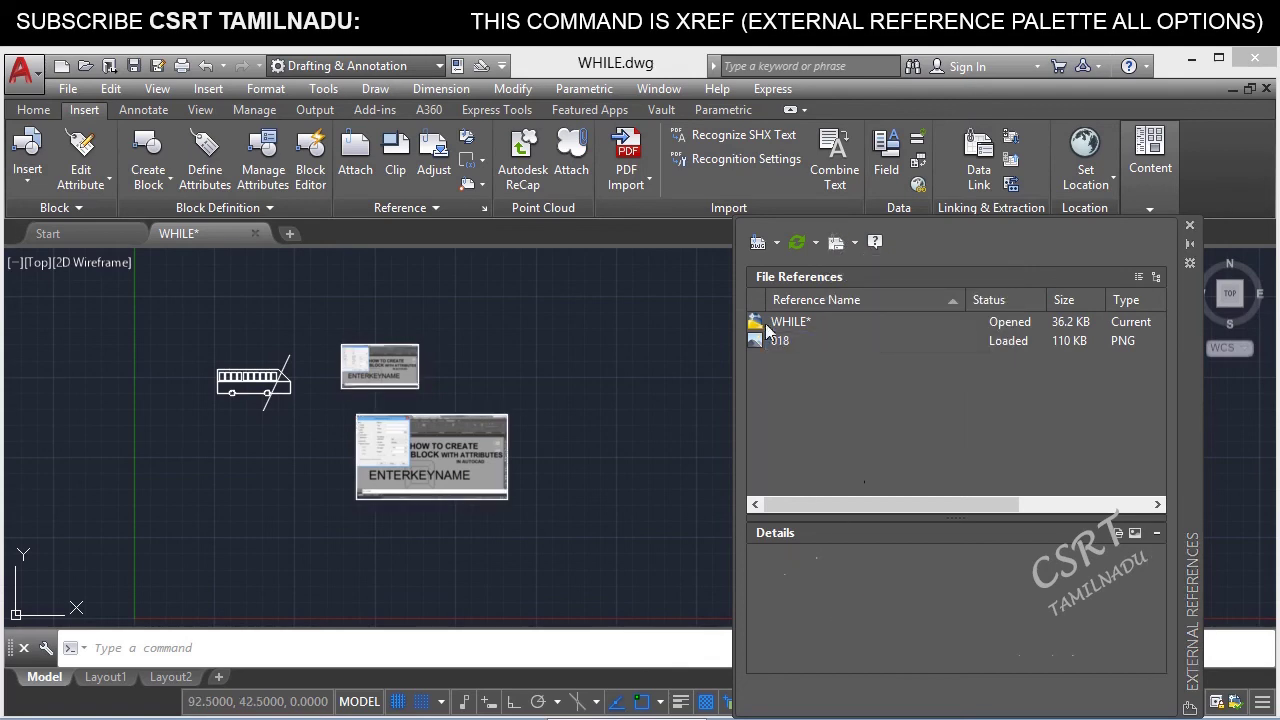
{"action": "left_click", "coordinate": [757, 241]}
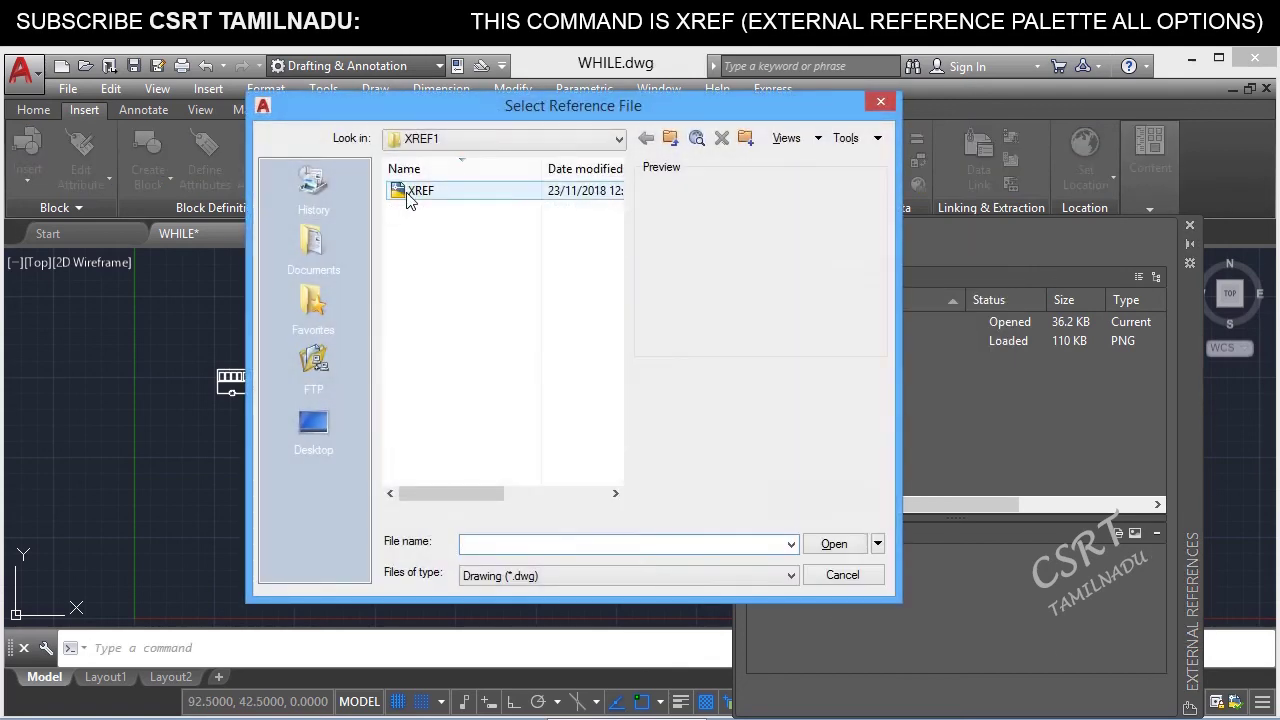
{"action": "double_click", "coordinate": [420, 200]}
{"action": "left_click", "coordinate": [708, 586]}
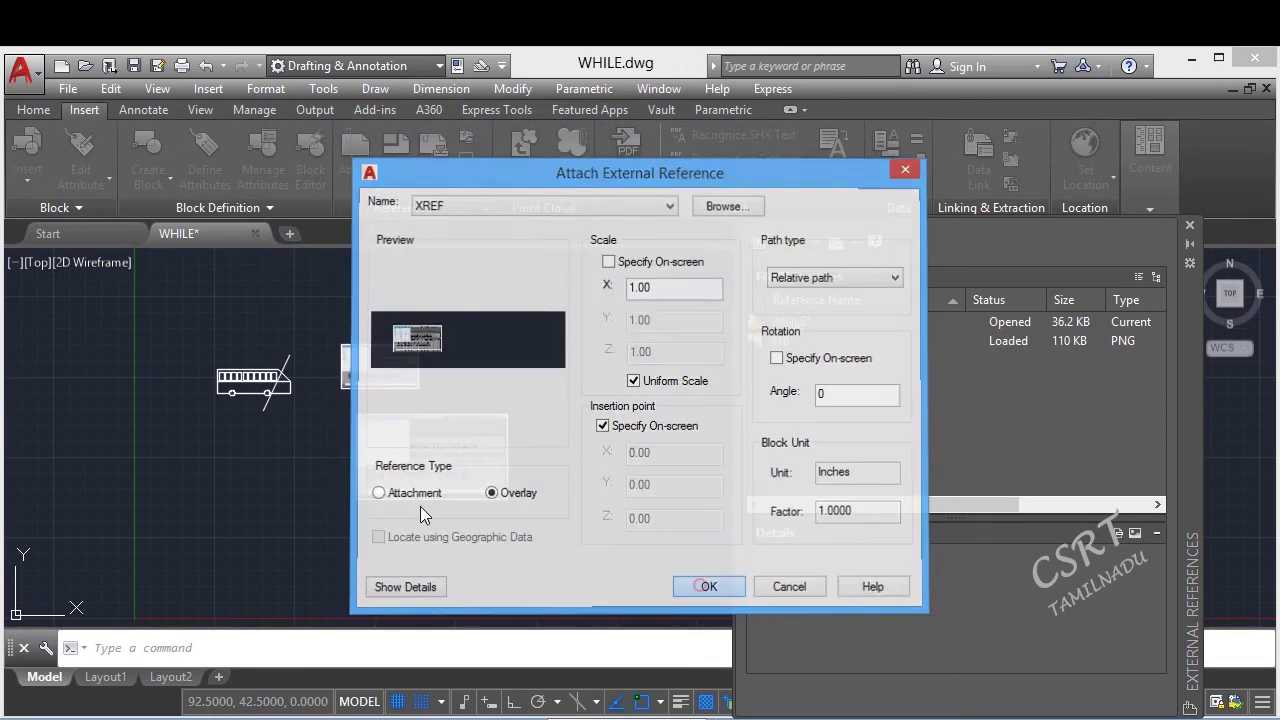
{"action": "left_click", "coordinate": [535, 536]}
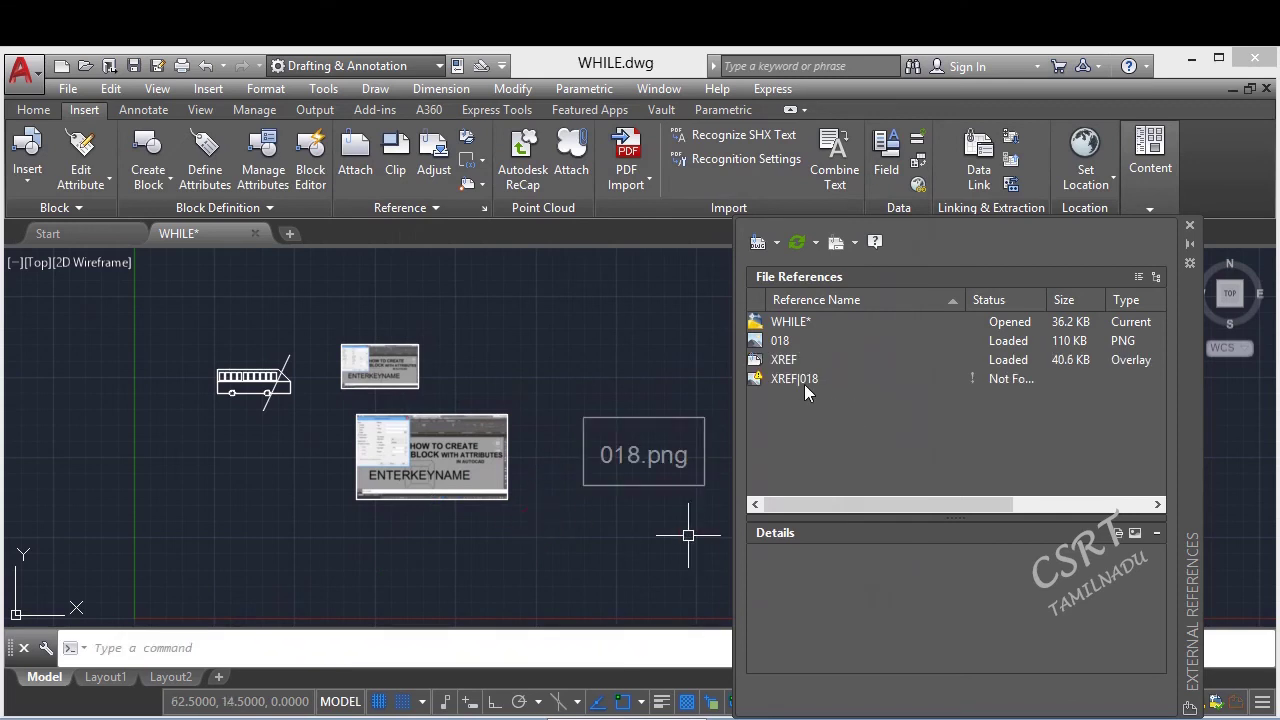
{"action": "right_click", "coordinate": [783, 362]}
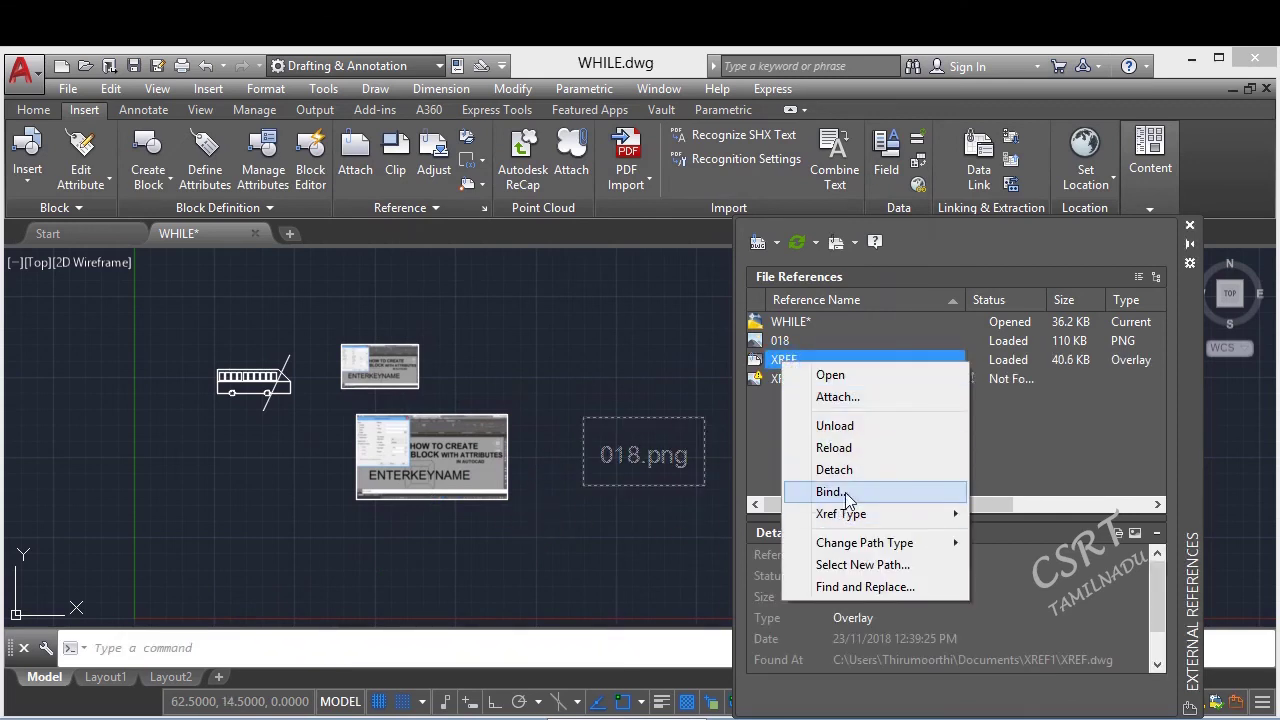
{"action": "left_click", "coordinate": [845, 492]}
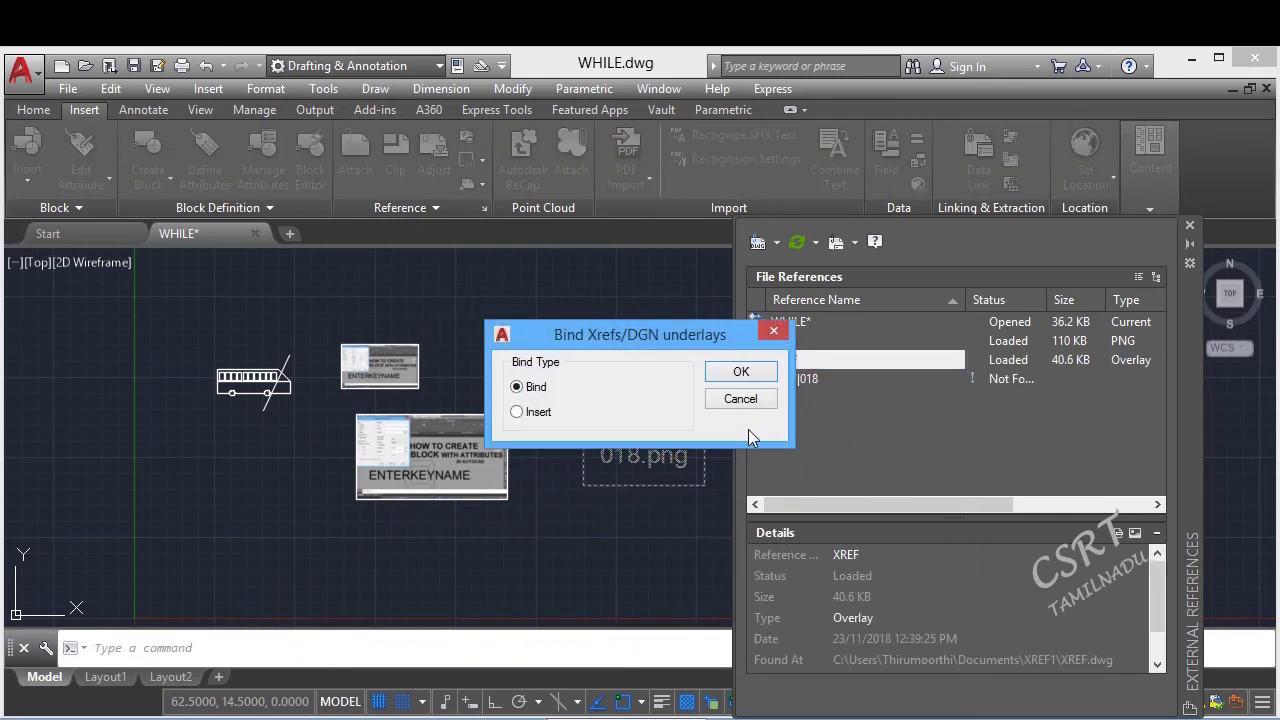
{"action": "left_click", "coordinate": [741, 399]}
{"action": "right_click", "coordinate": [781, 361]}
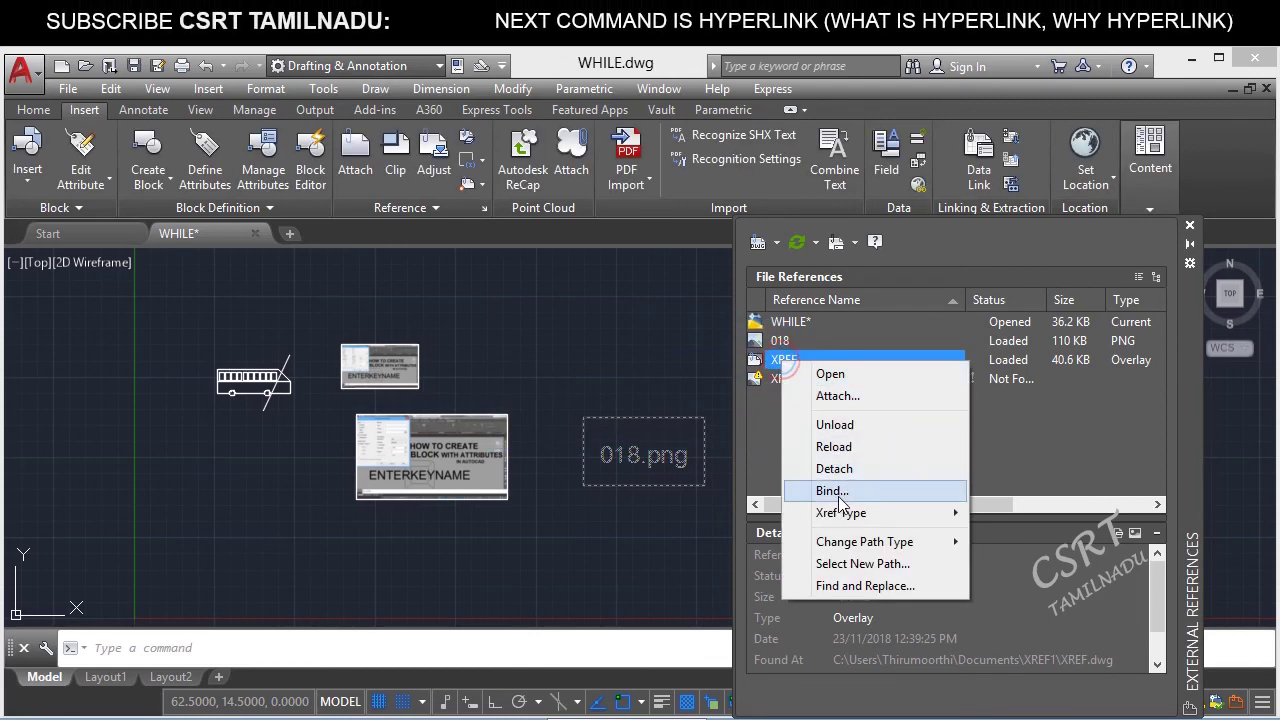
{"action": "mouse_move", "coordinate": [837, 520]}
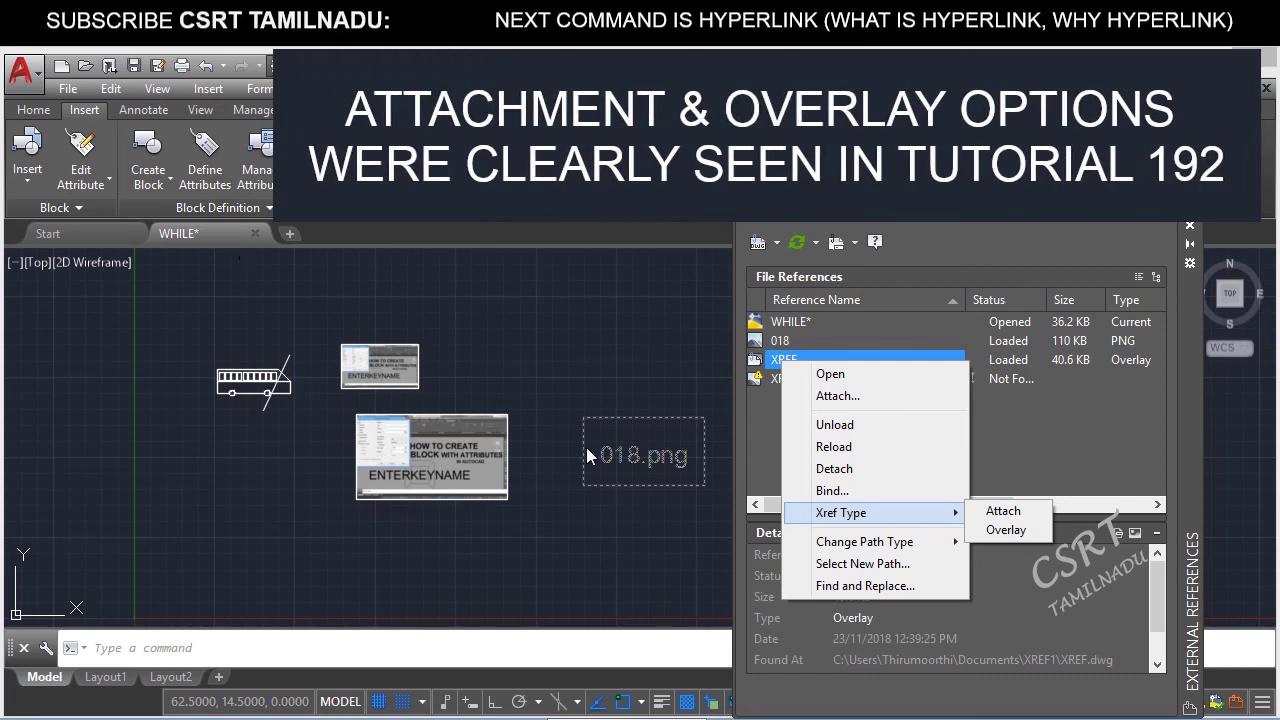
{"action": "left_click", "coordinate": [645, 505]}
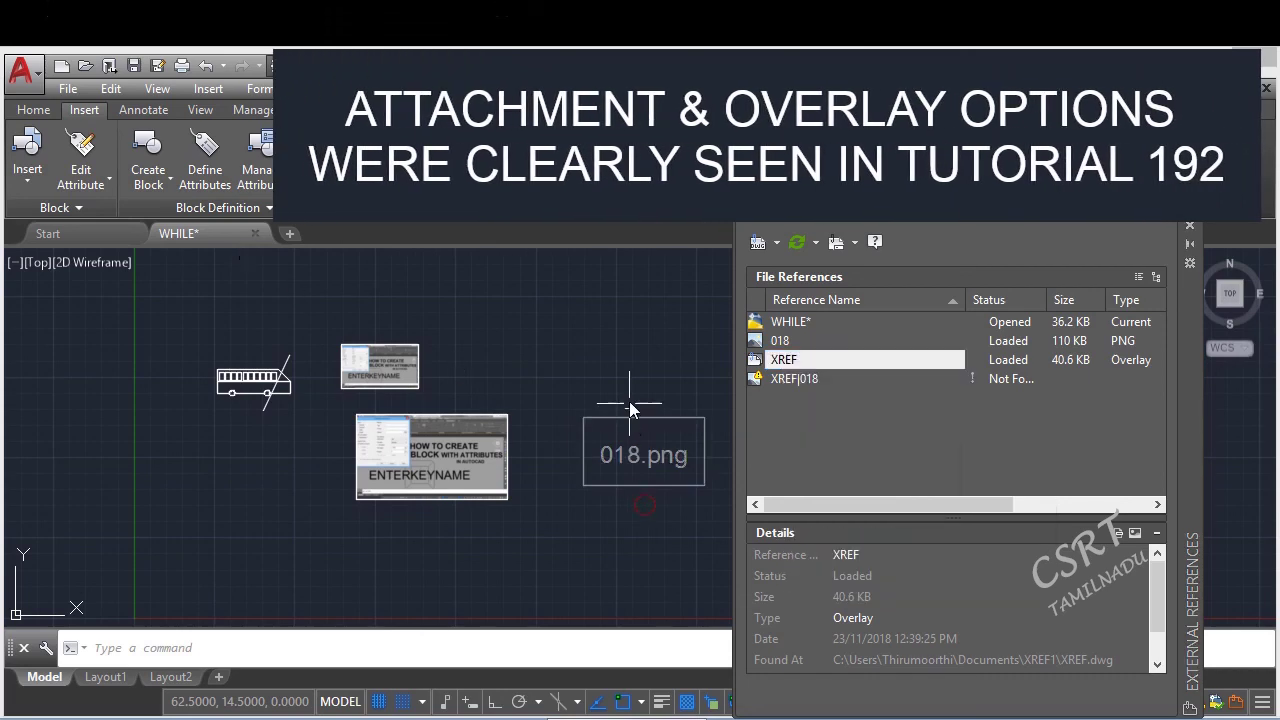
{"action": "right_click", "coordinate": [823, 362]}
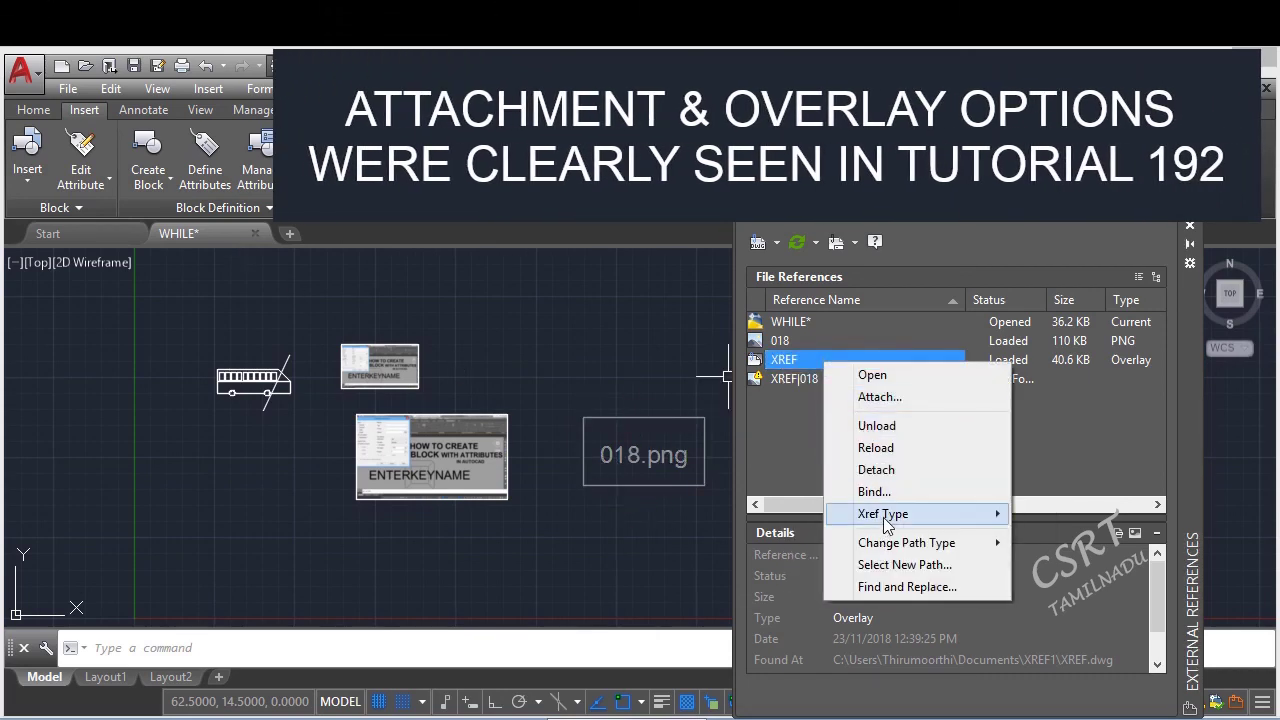
{"action": "mouse_move", "coordinate": [886, 522]}
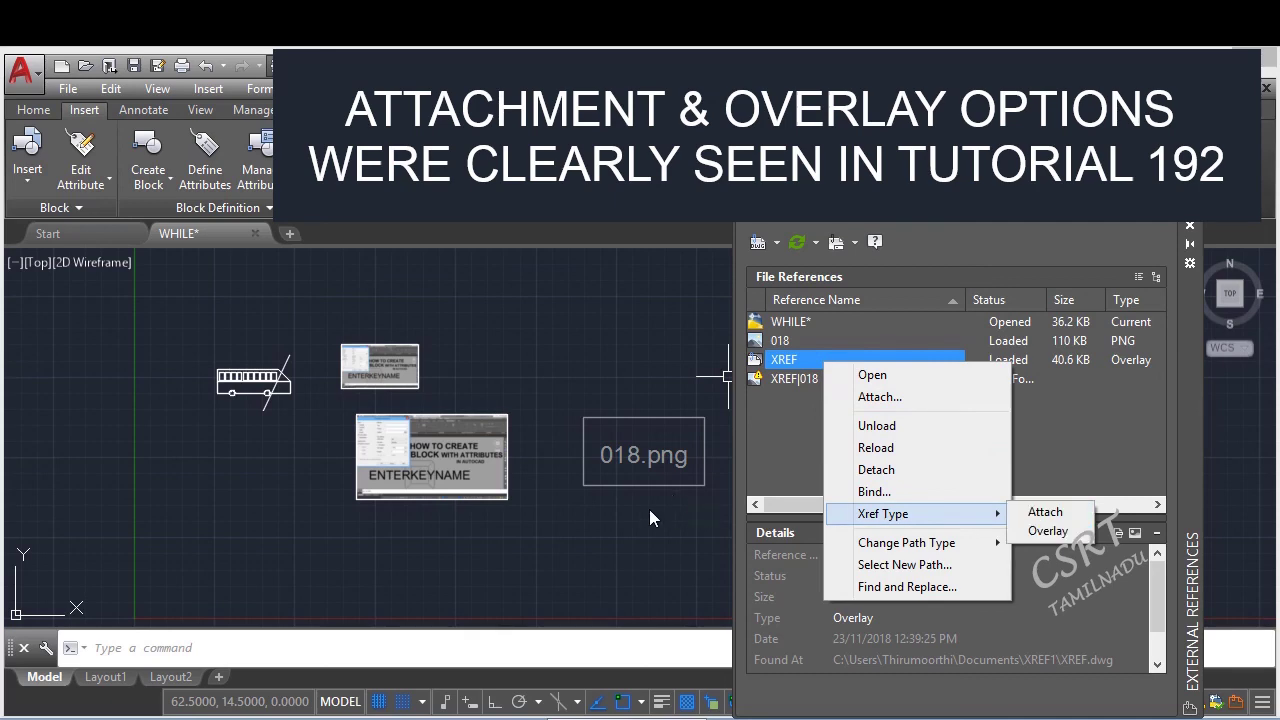